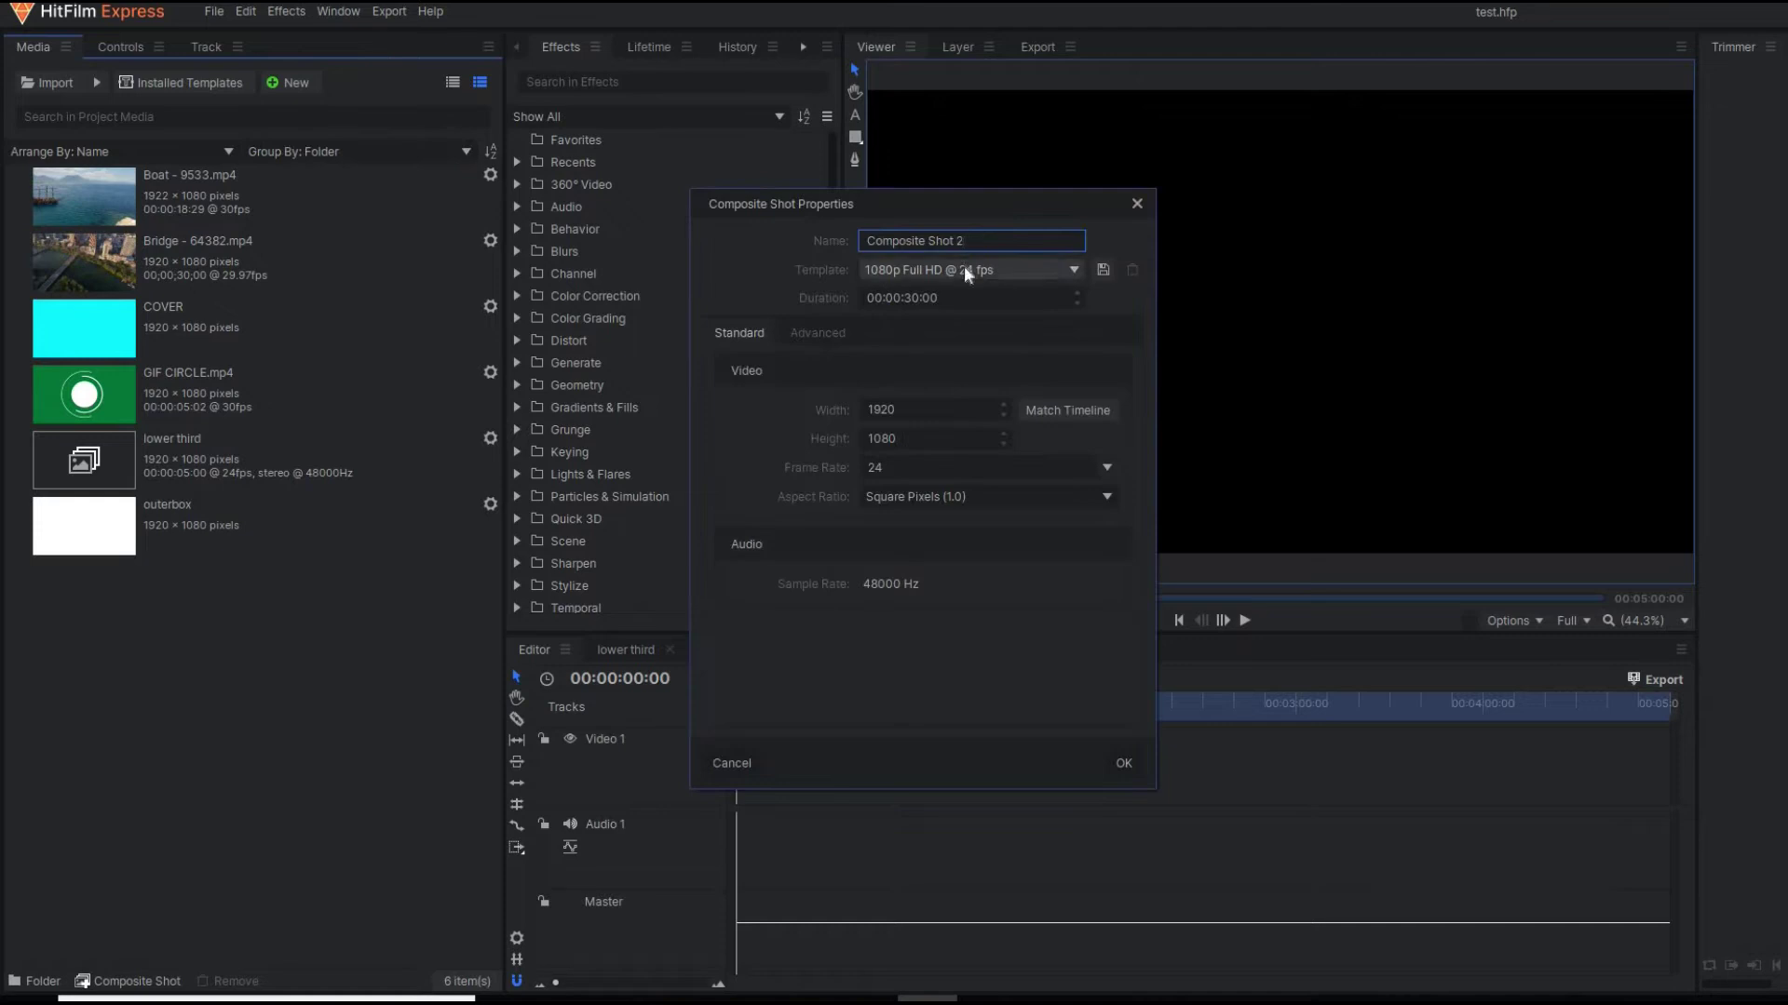
Set the new composite shot's duration to 00:00:05:00 and create the shot.
click(969, 298)
click(968, 298)
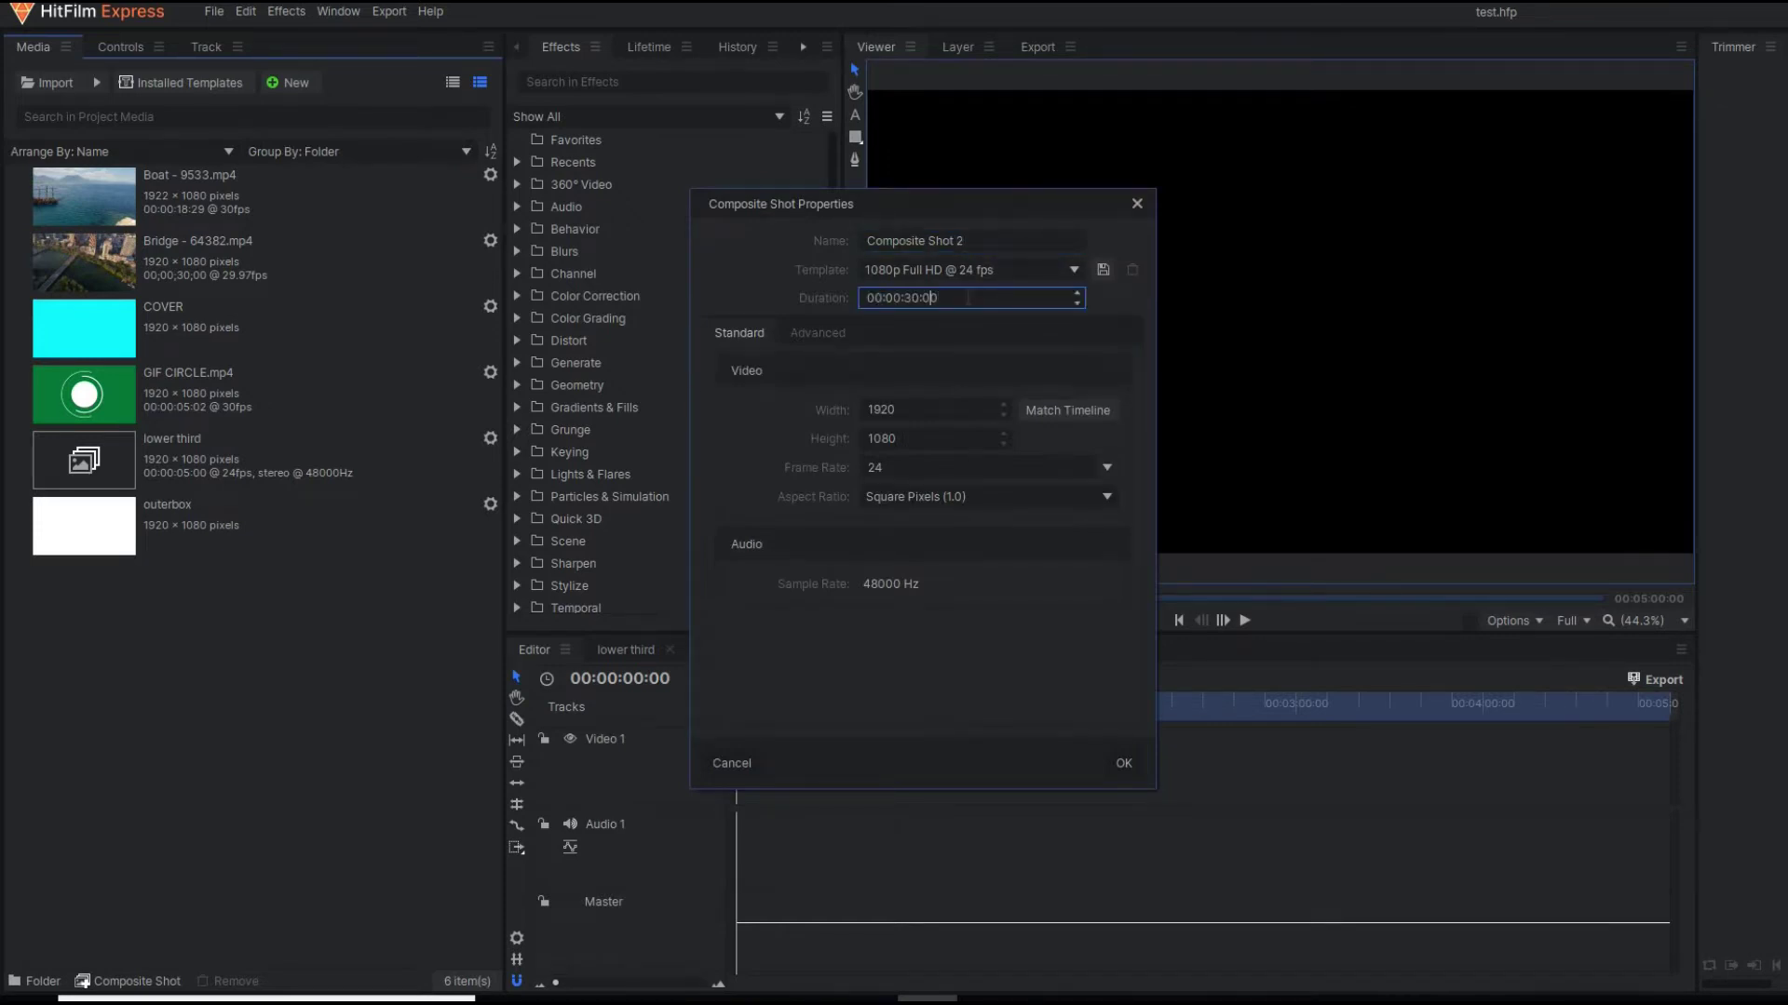
key(BackSpace)
key(BackSpace)
key(BackSpace)
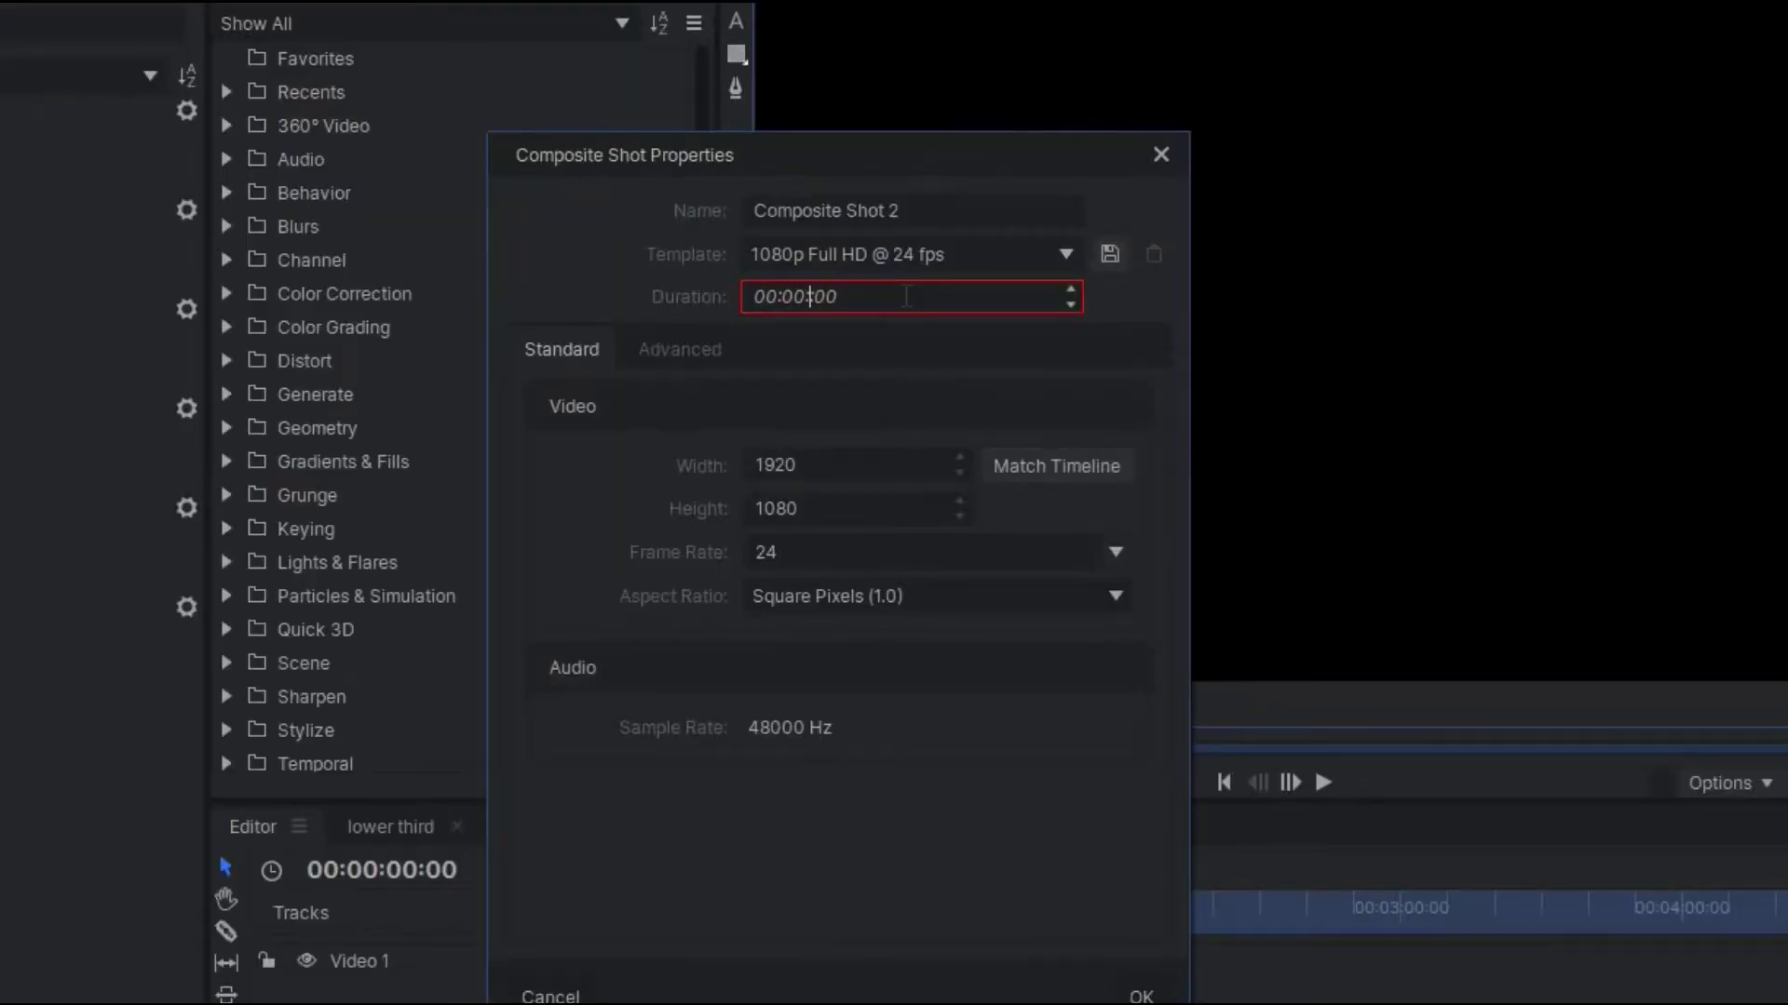
text(5)
key(BackSpace)
text(05:00)
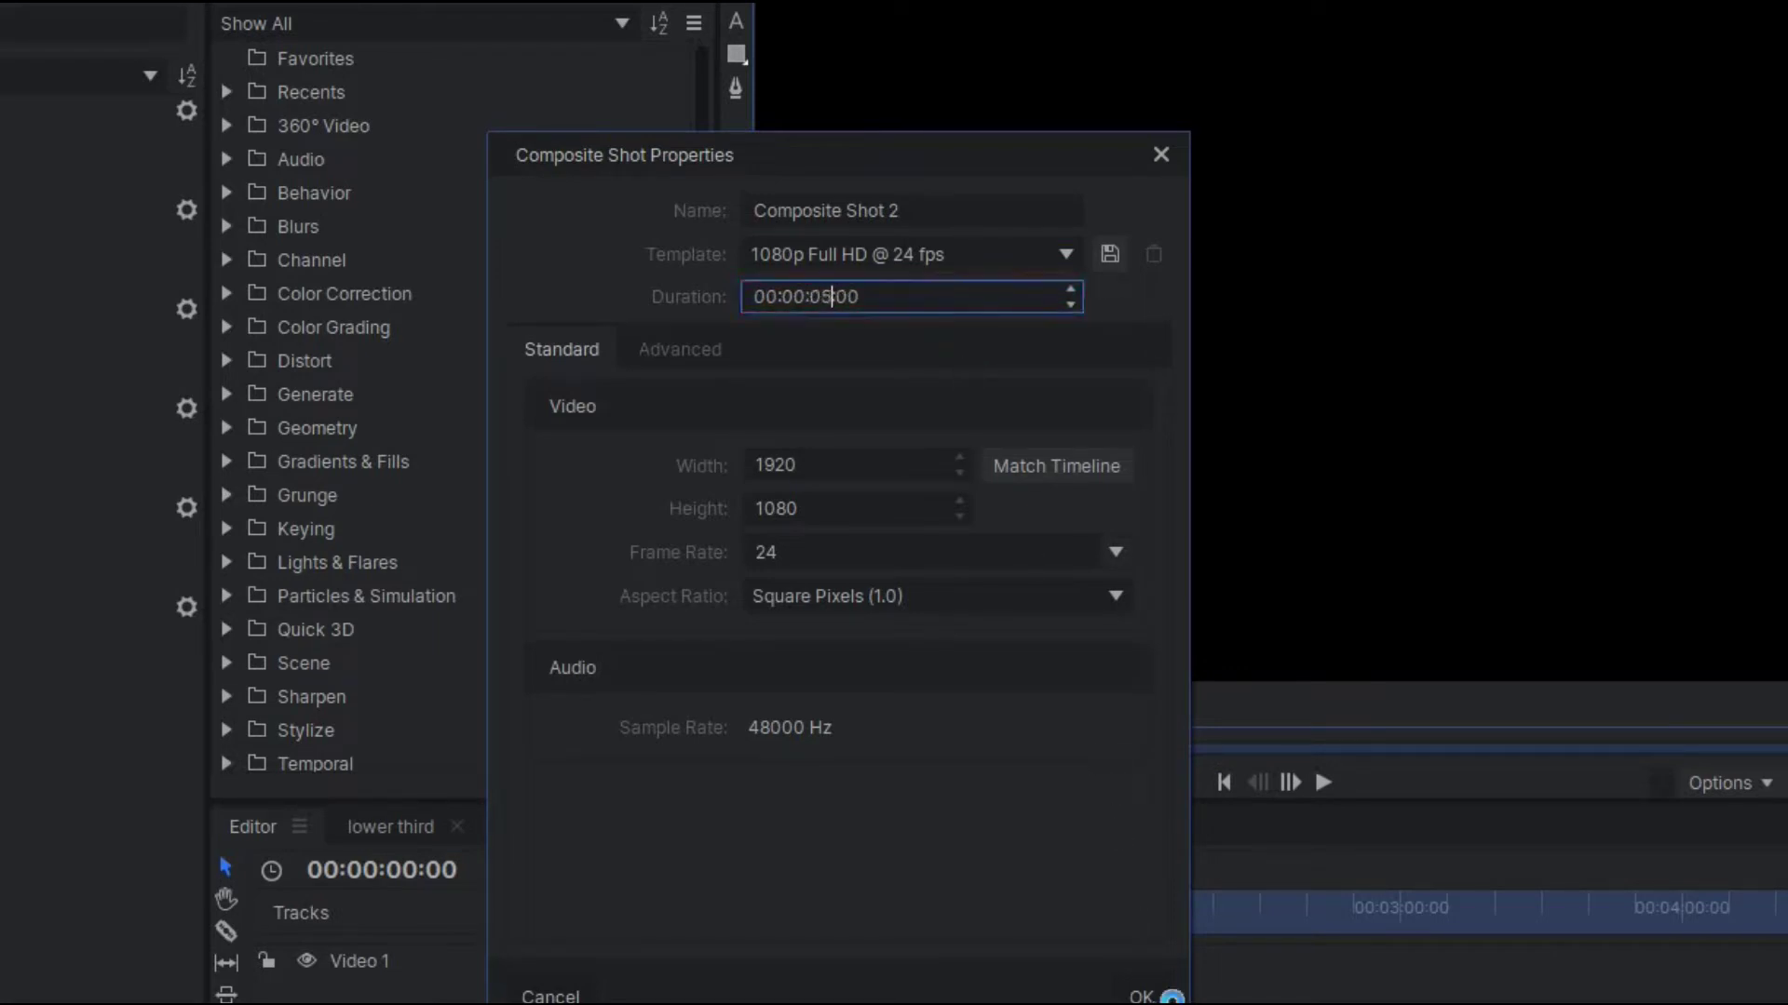
click(1143, 997)
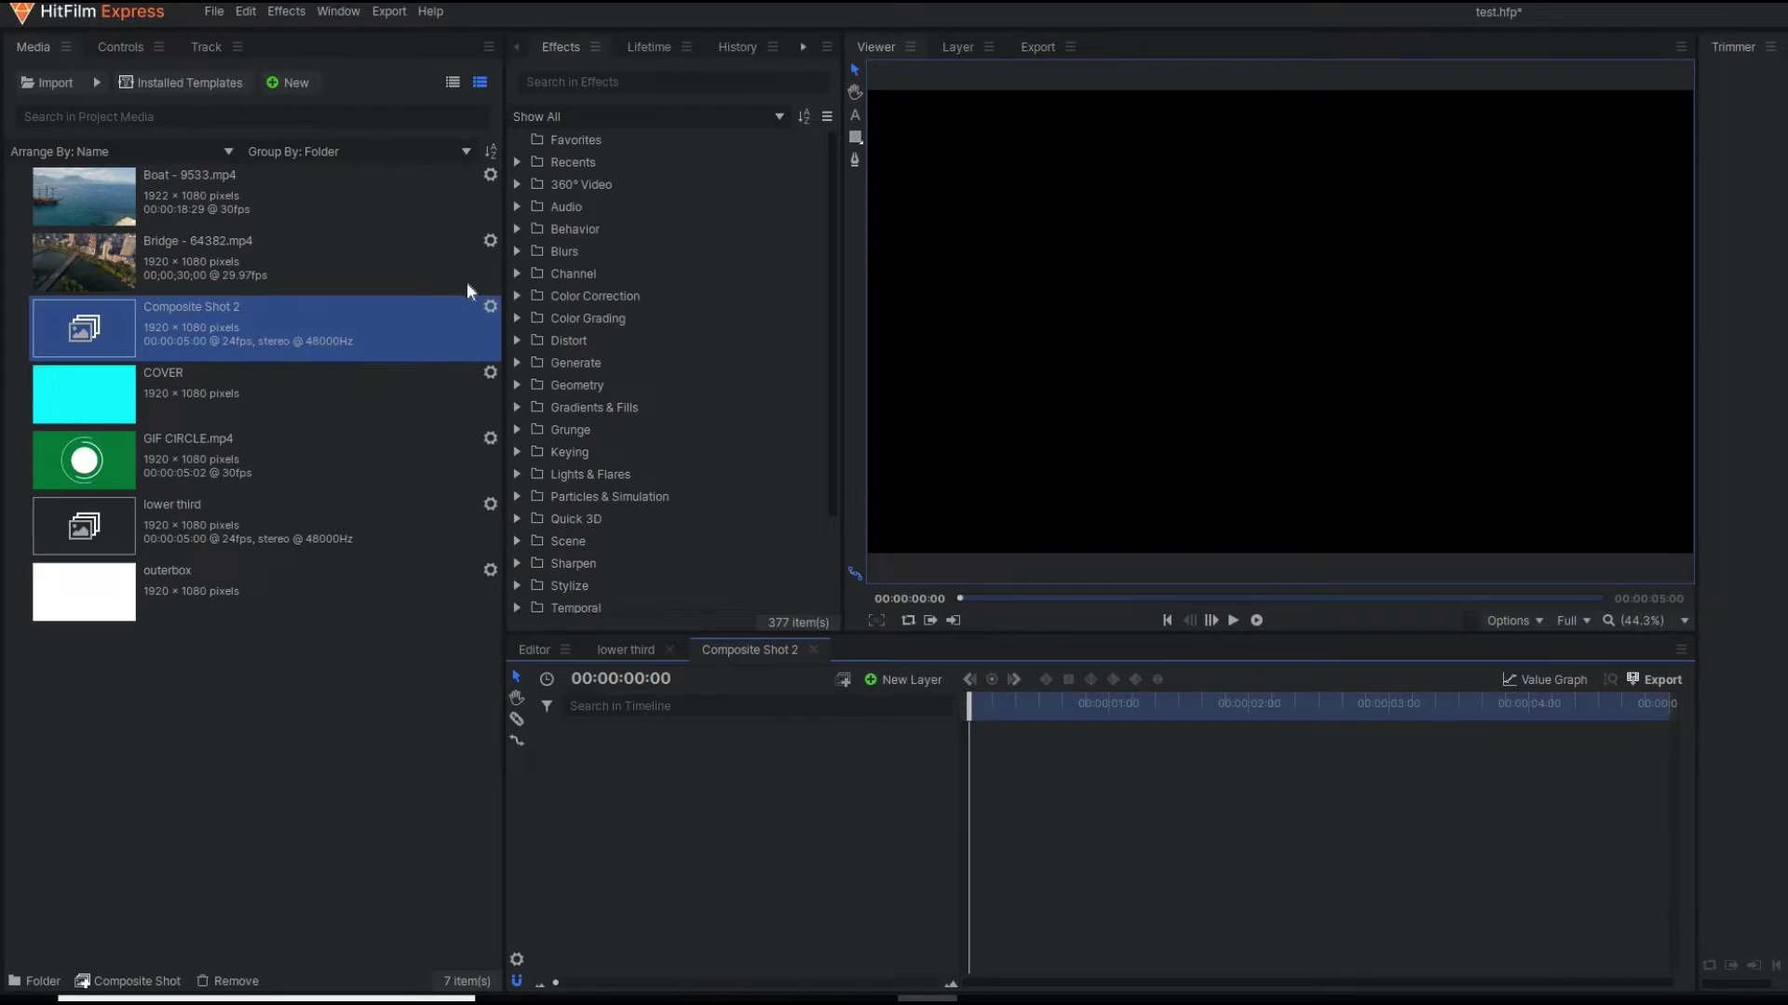
Add Boat - 9533.mp4 to Composite Shot 2 and place a new tracker's point on the tip of the ship's bow.
drag(279, 196, 1663, 696)
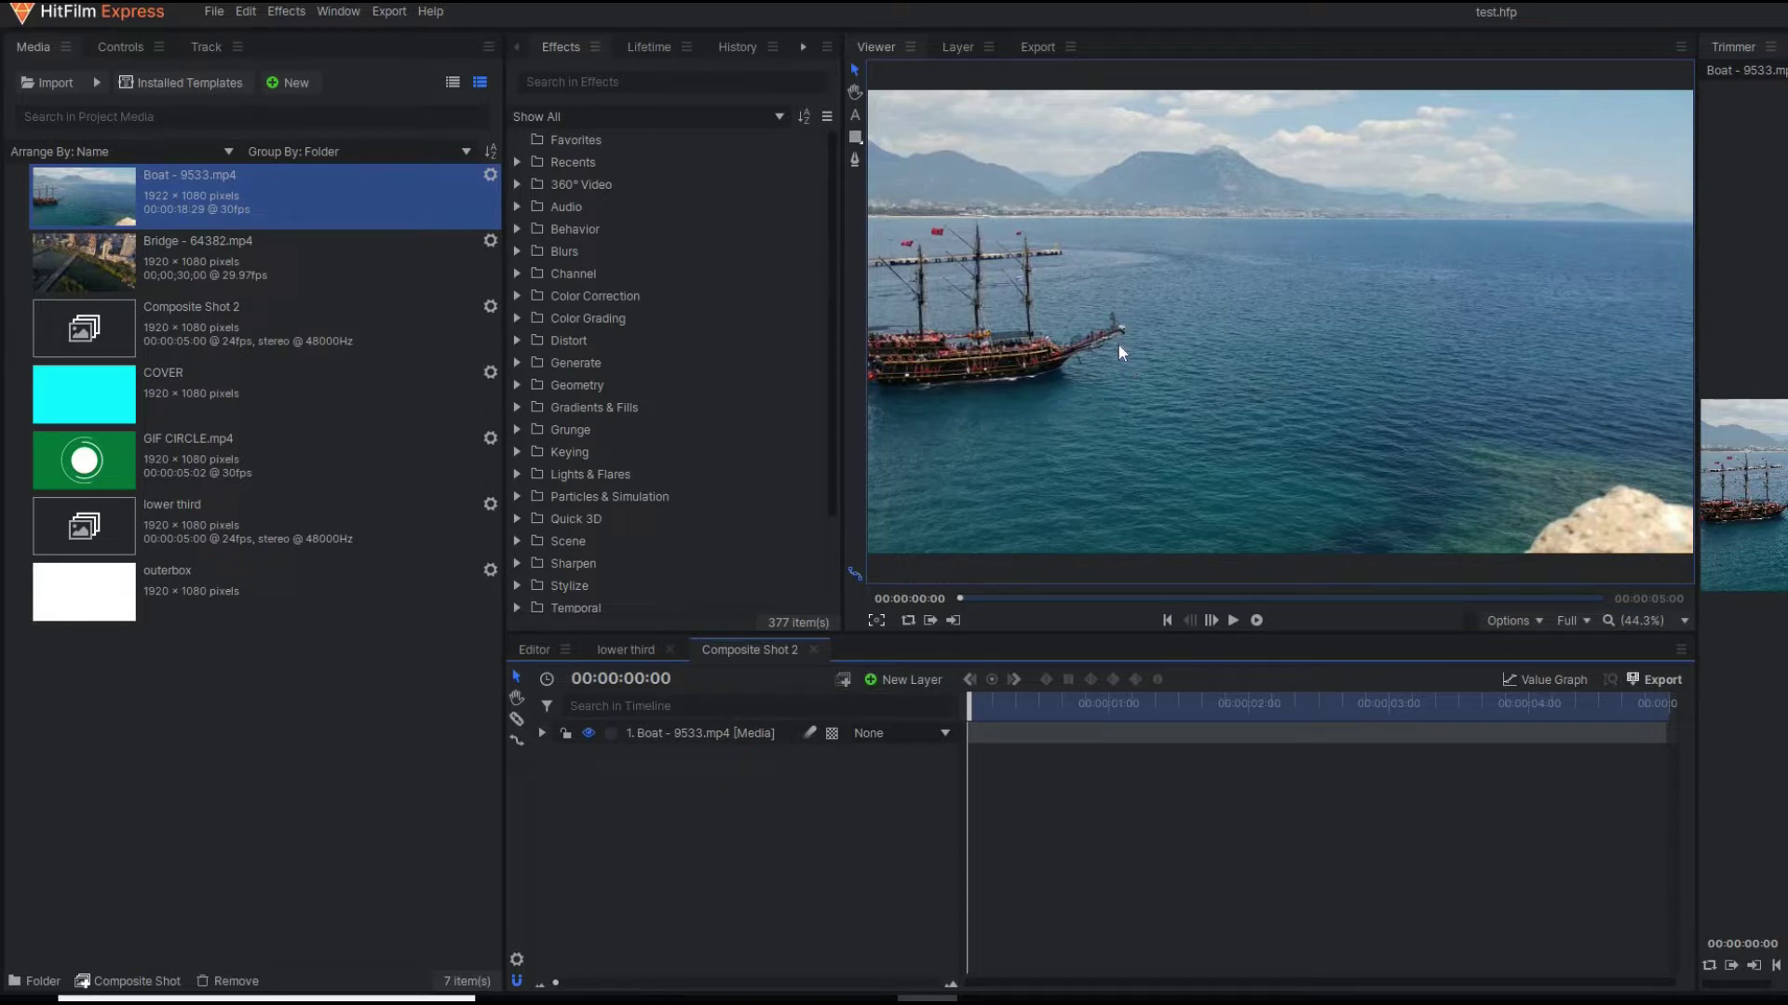
click(657, 732)
click(540, 734)
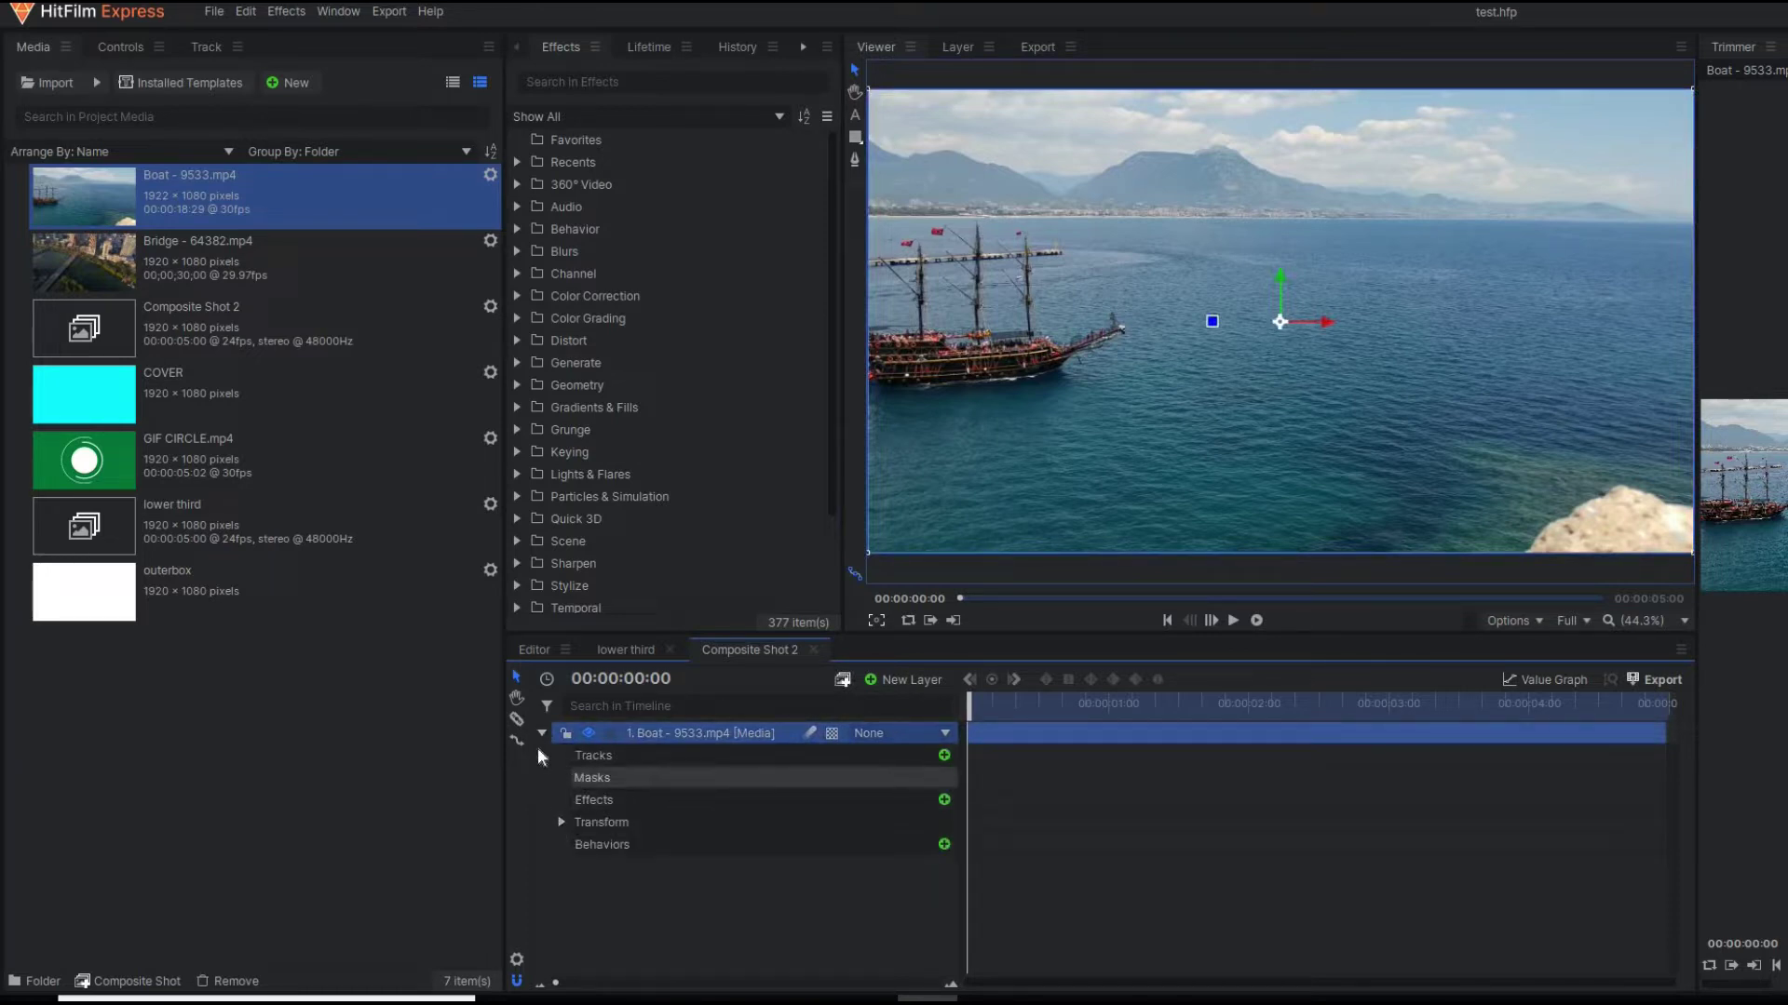
click(944, 756)
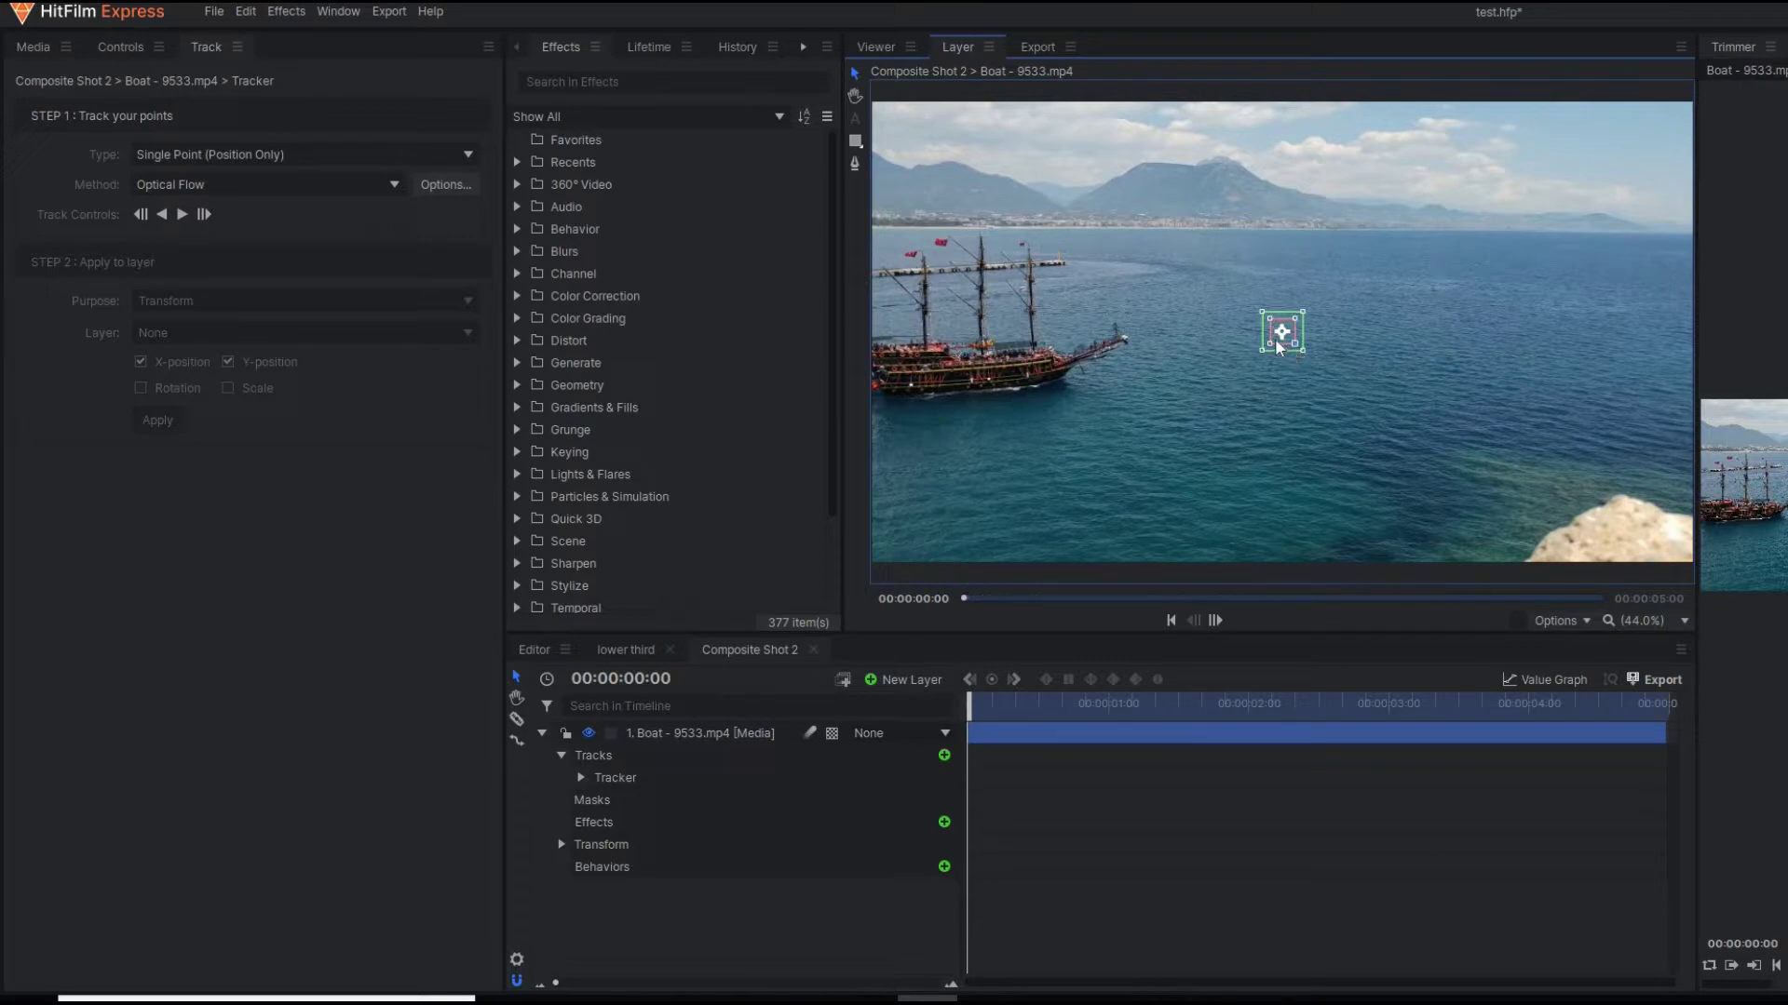
drag(1157, 351, 1143, 365)
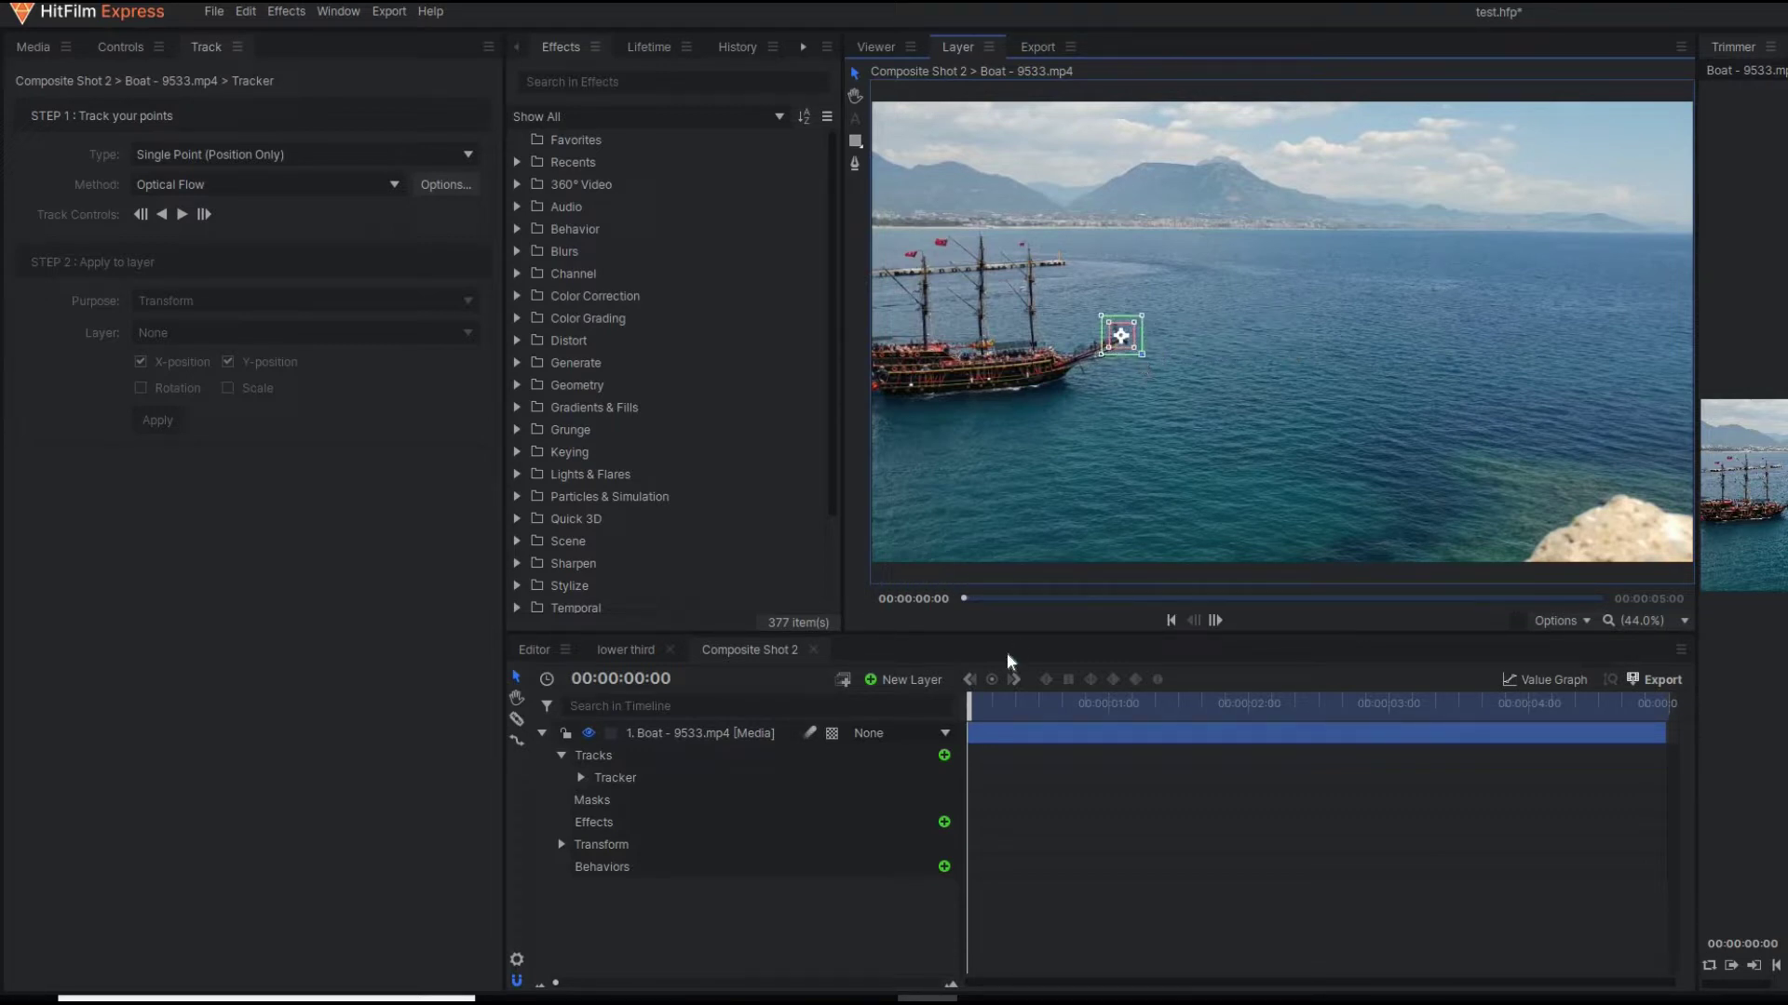
Create a new point layer and rename it "controller".
click(902, 678)
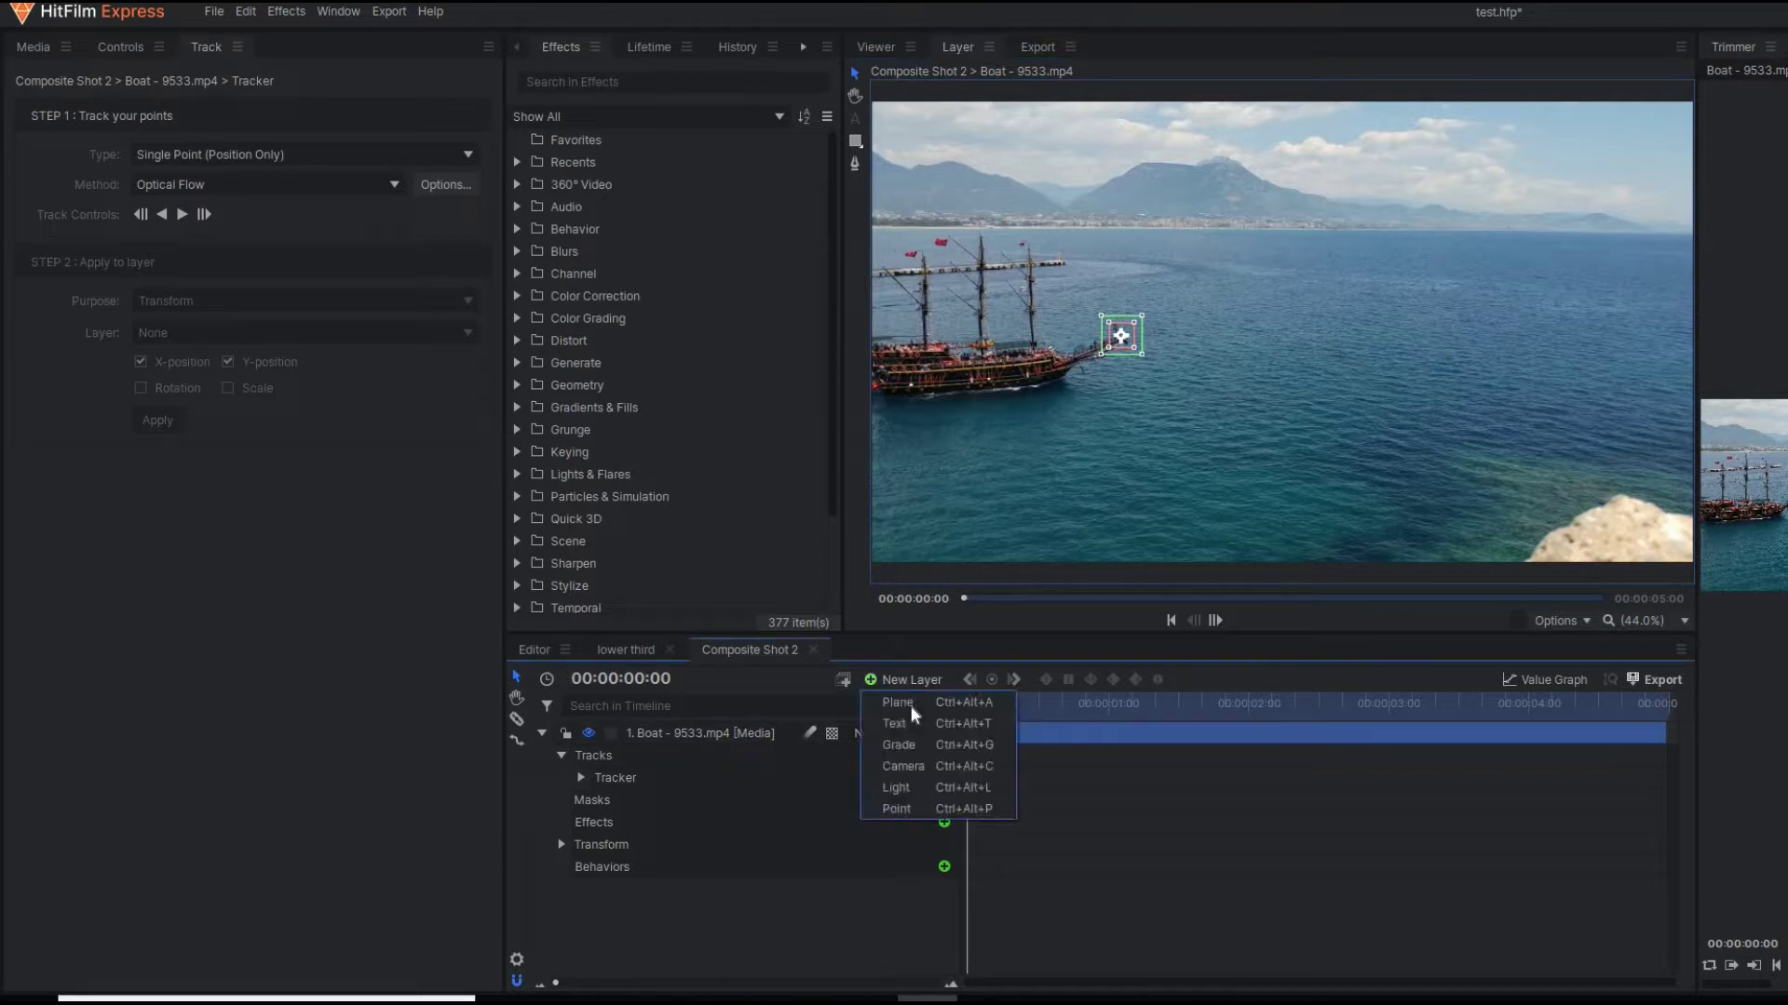
click(896, 809)
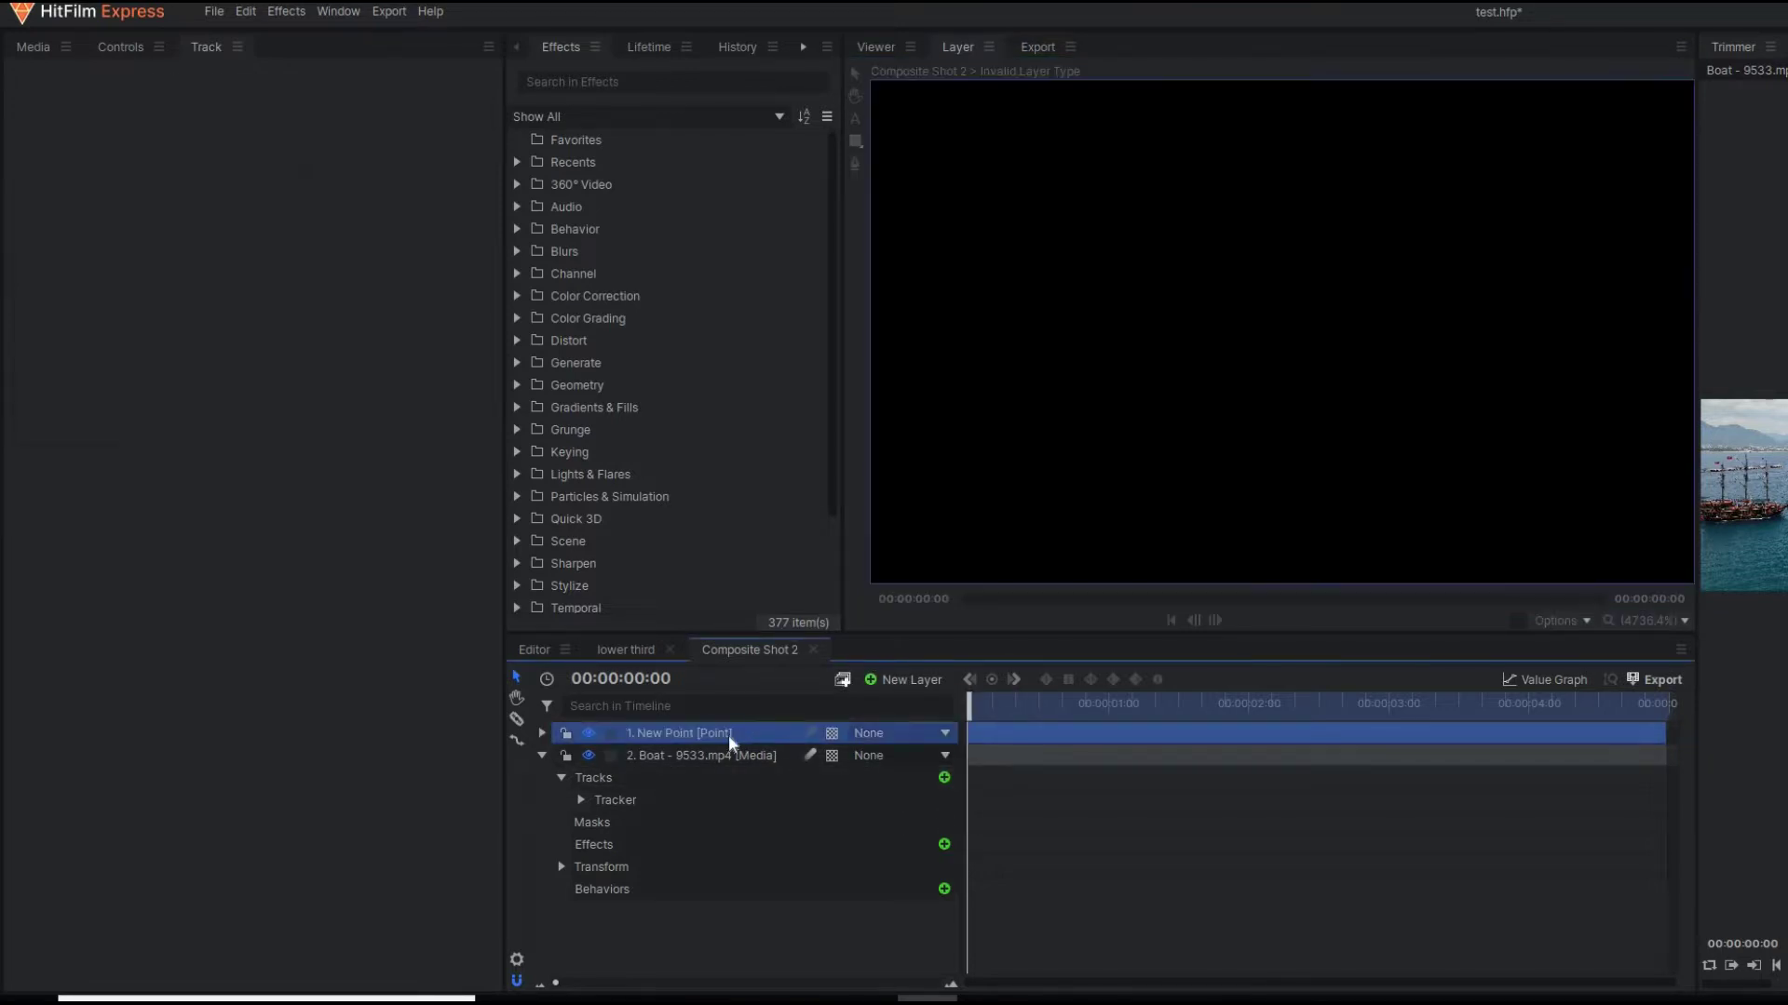
click(875, 47)
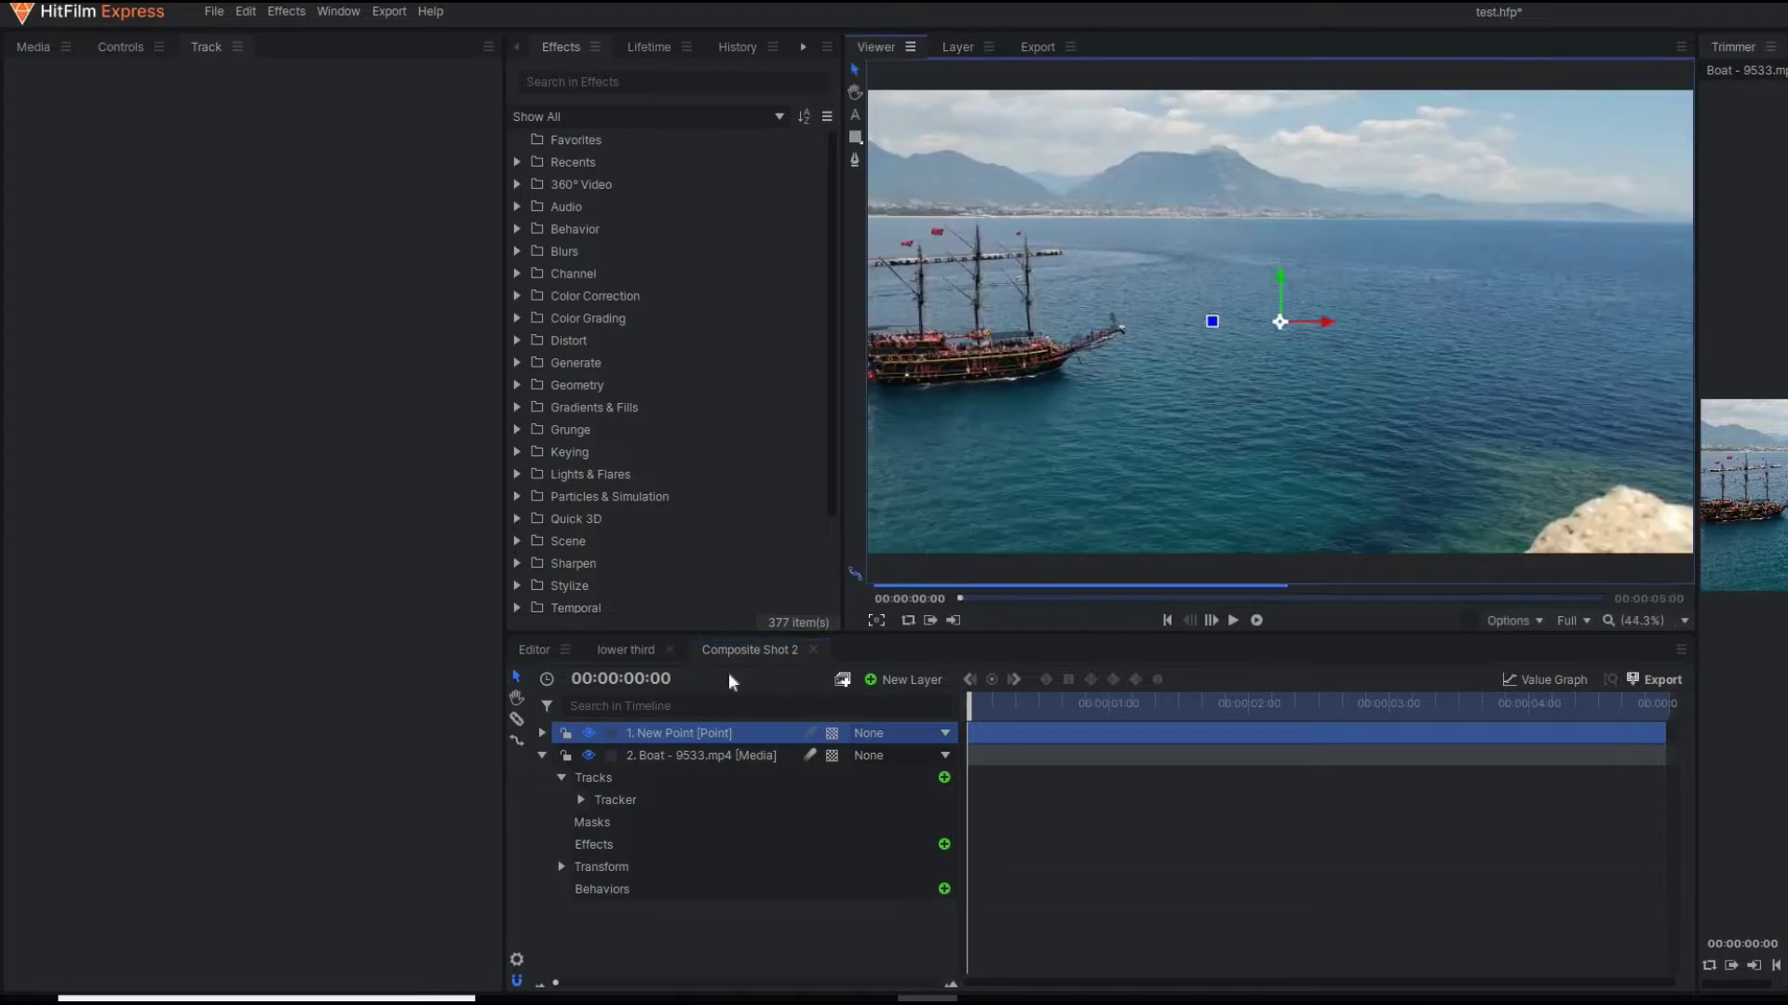
double_click(652, 732)
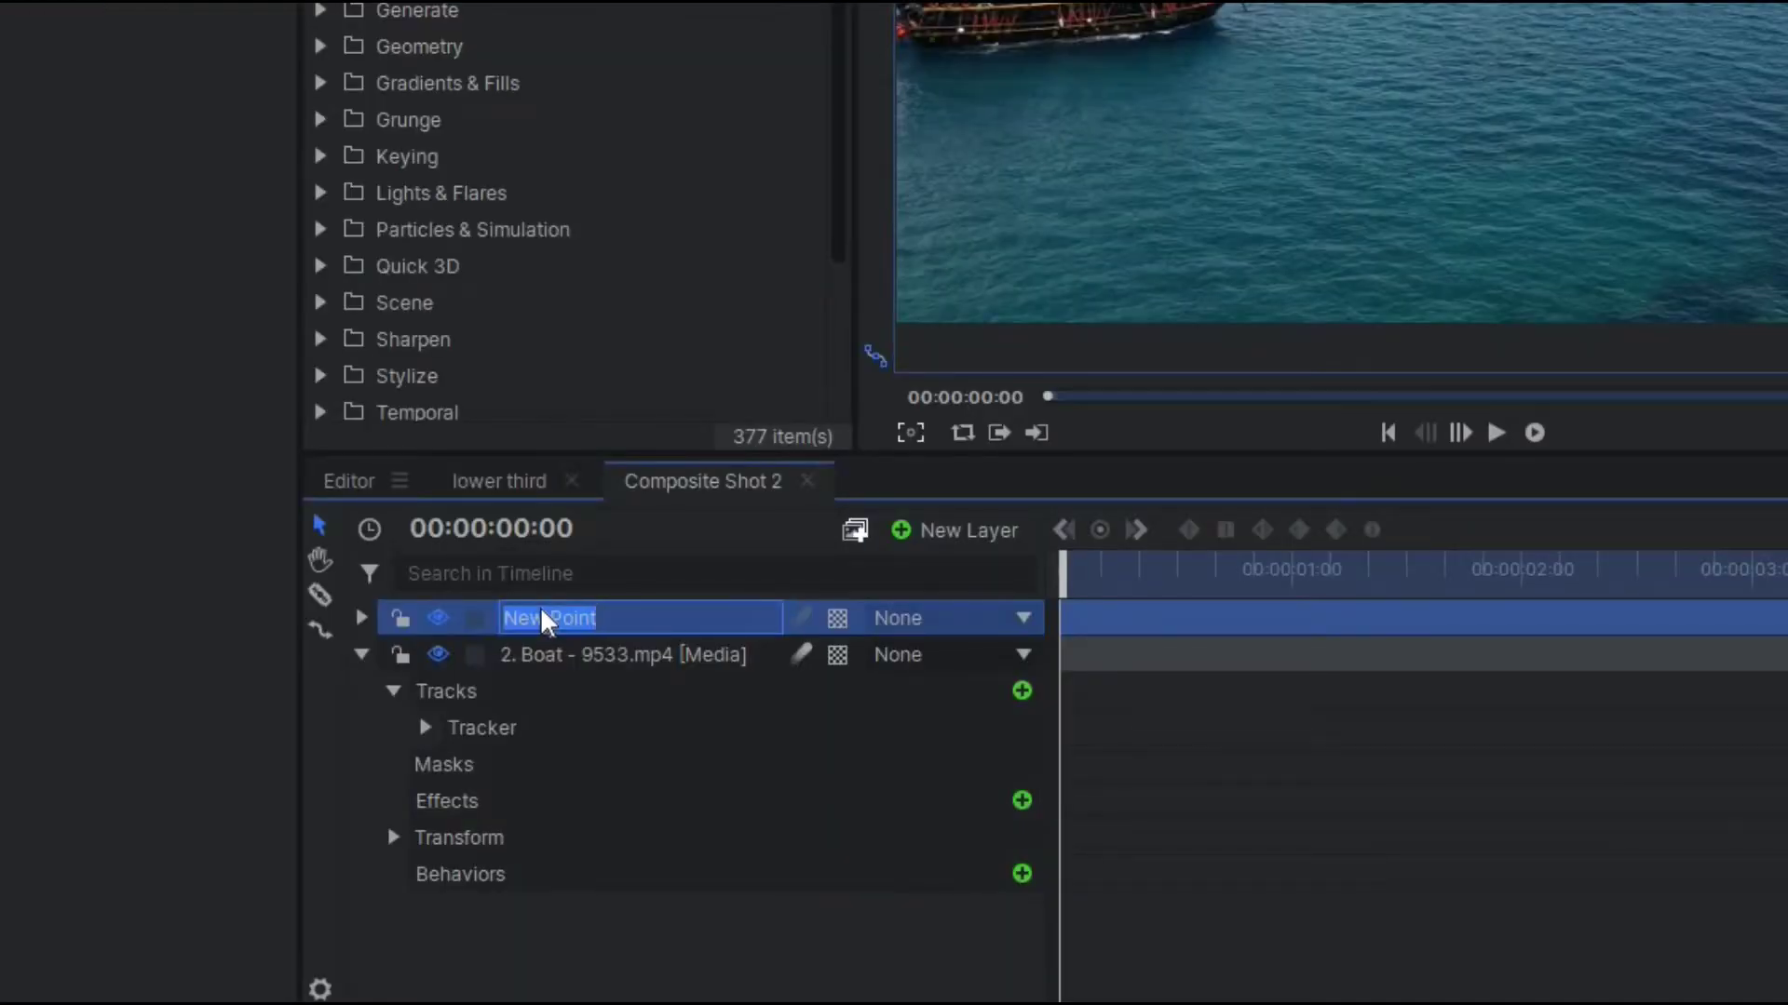
text(controller)
key(Return)
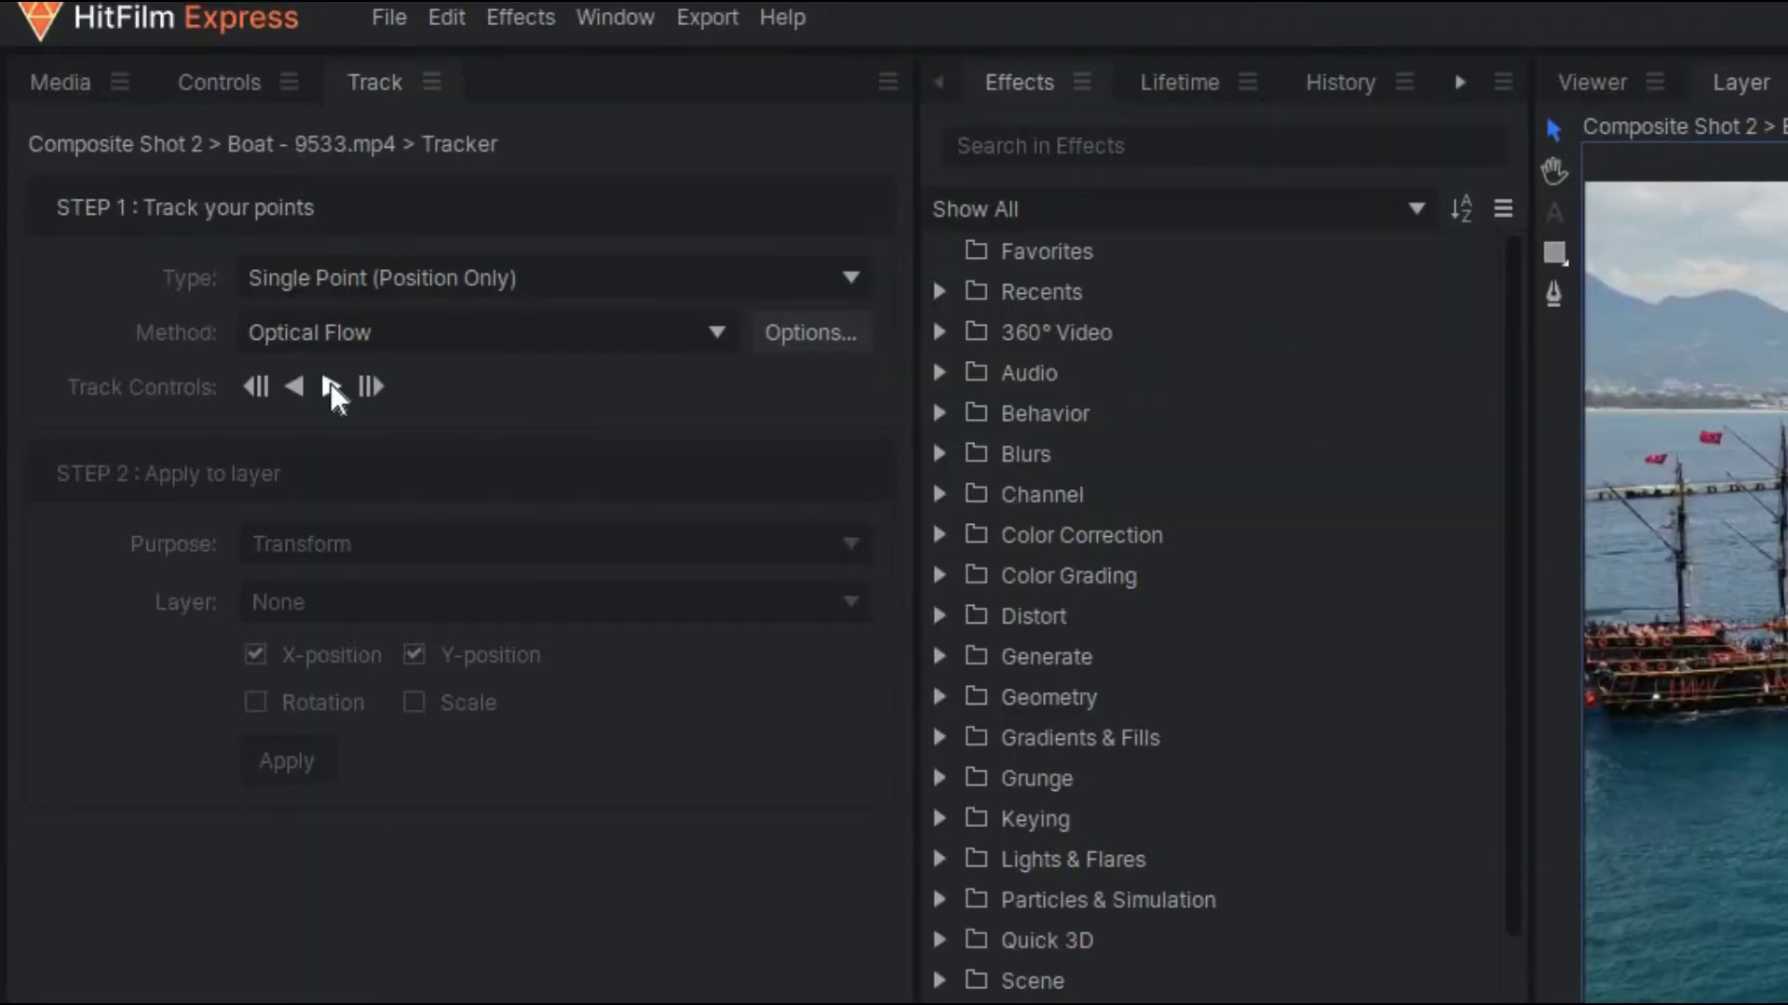
Track the bow point forward through the boat clip and apply the track to the controller layer as a transform.
click(330, 386)
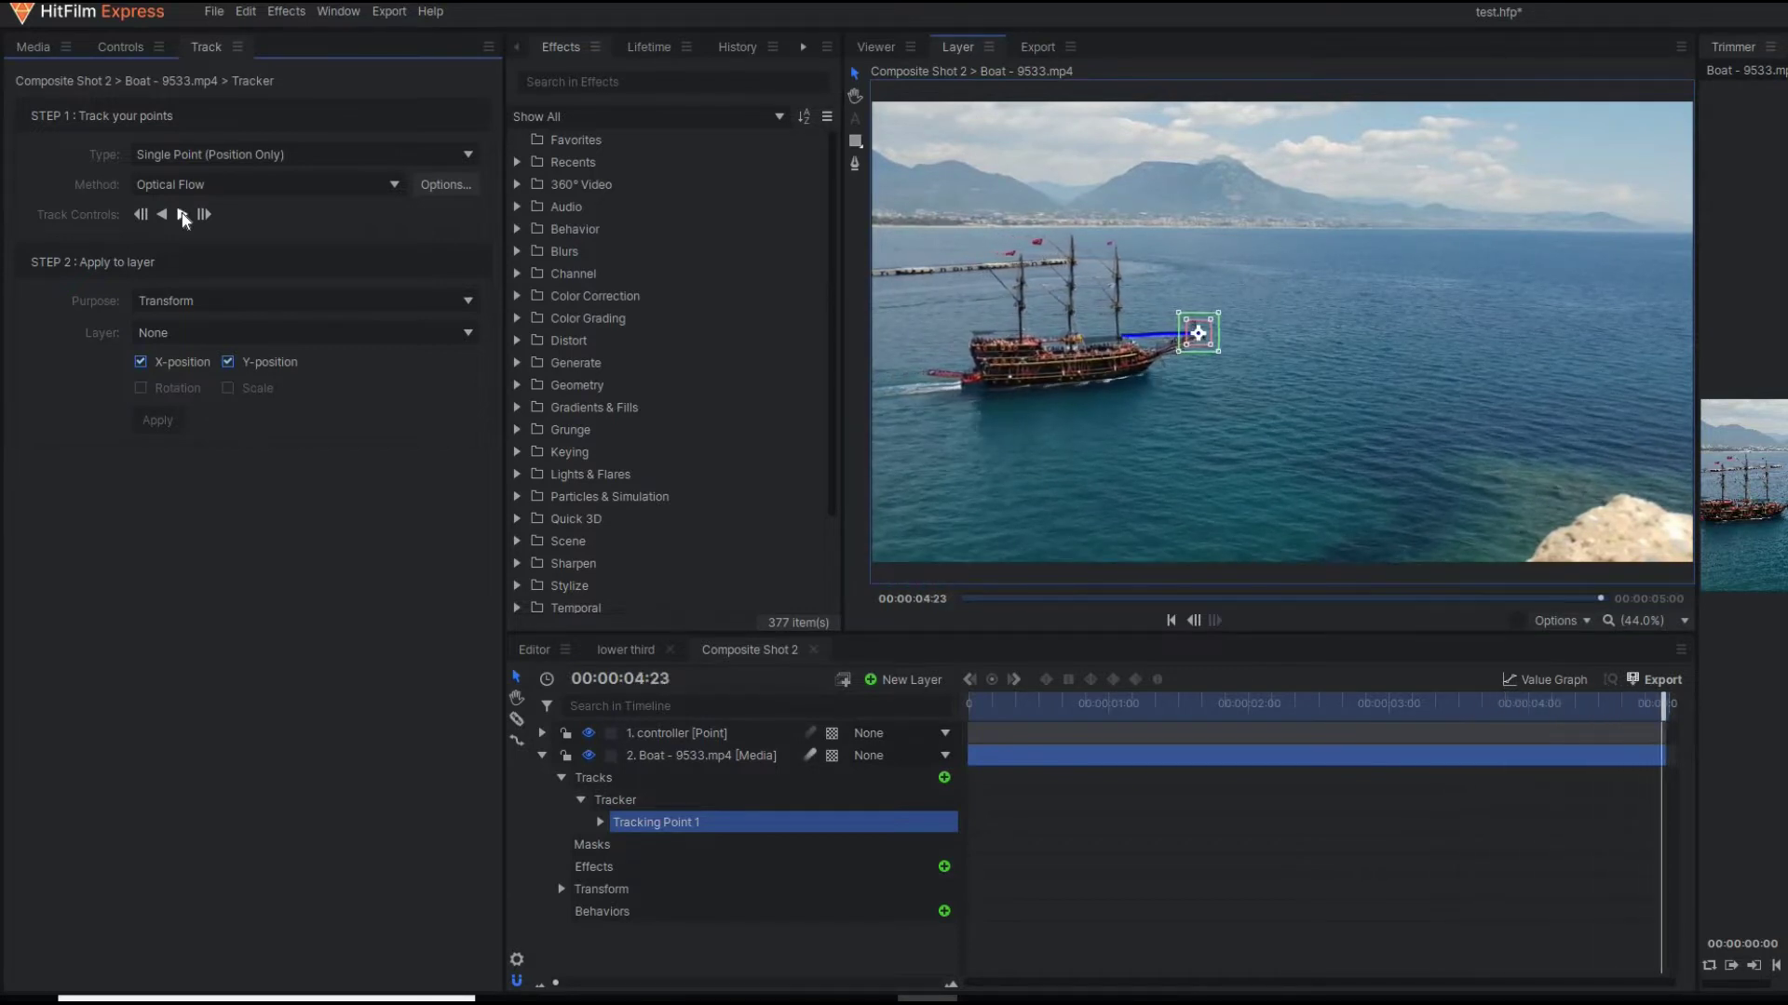
click(186, 336)
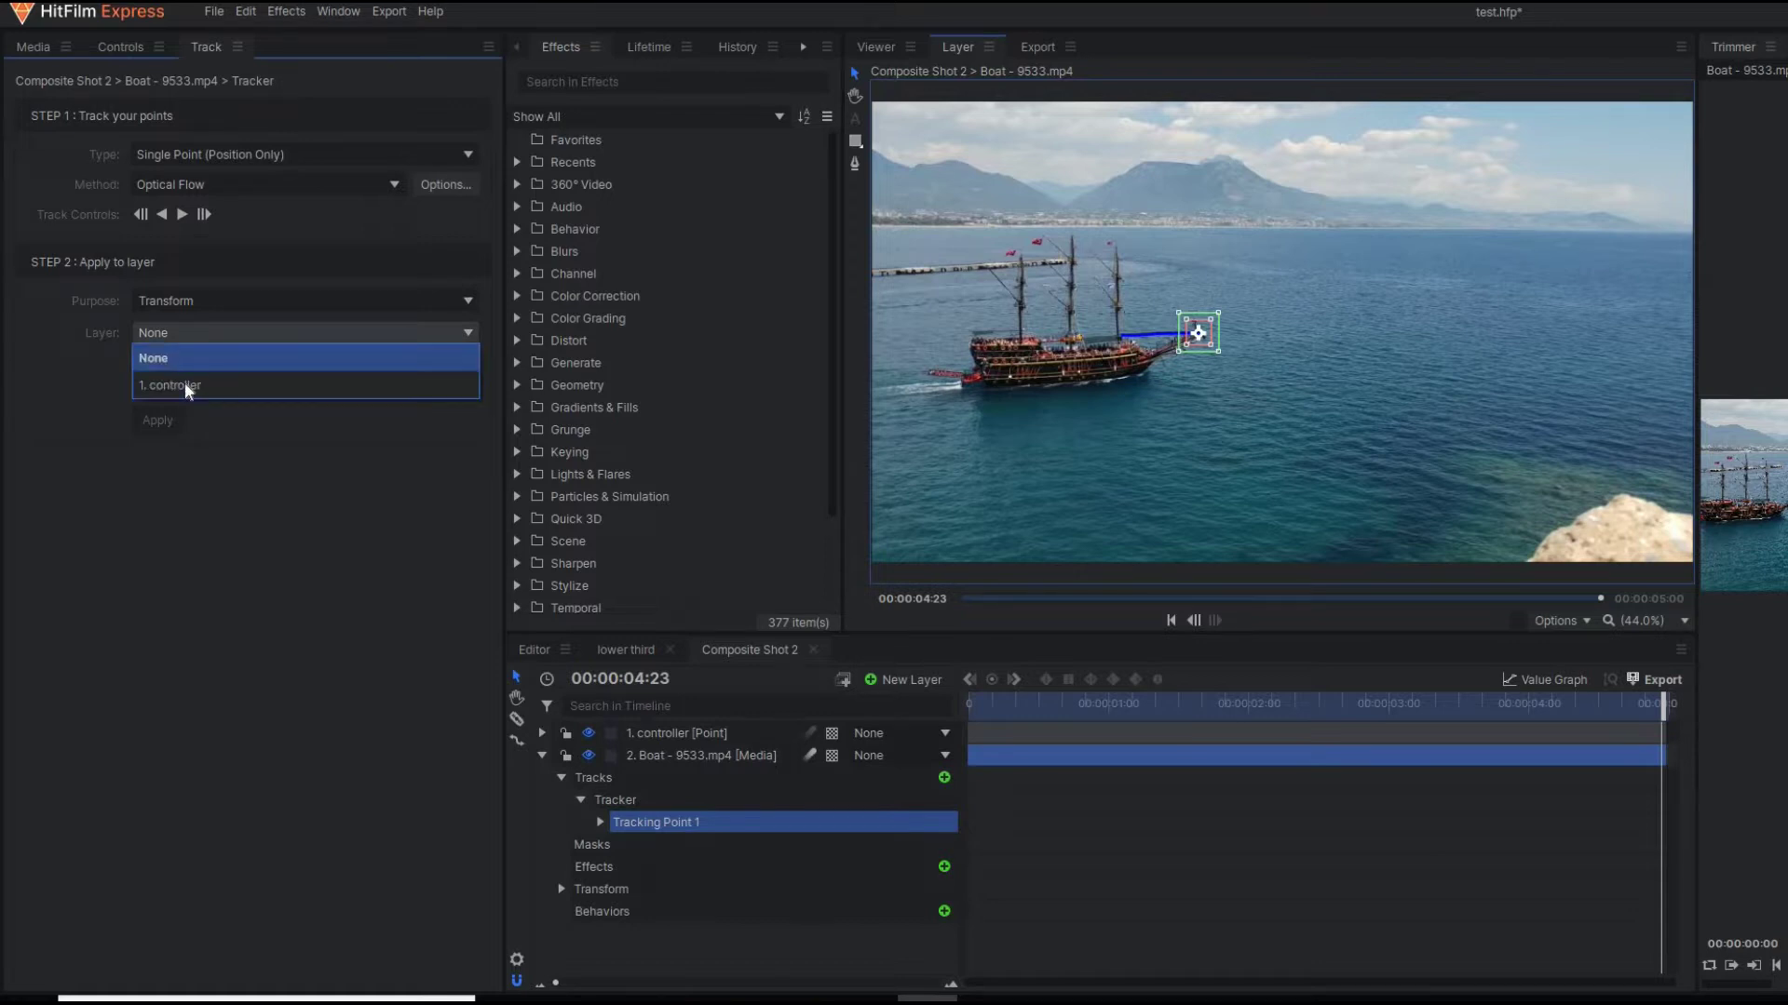
click(184, 385)
click(156, 421)
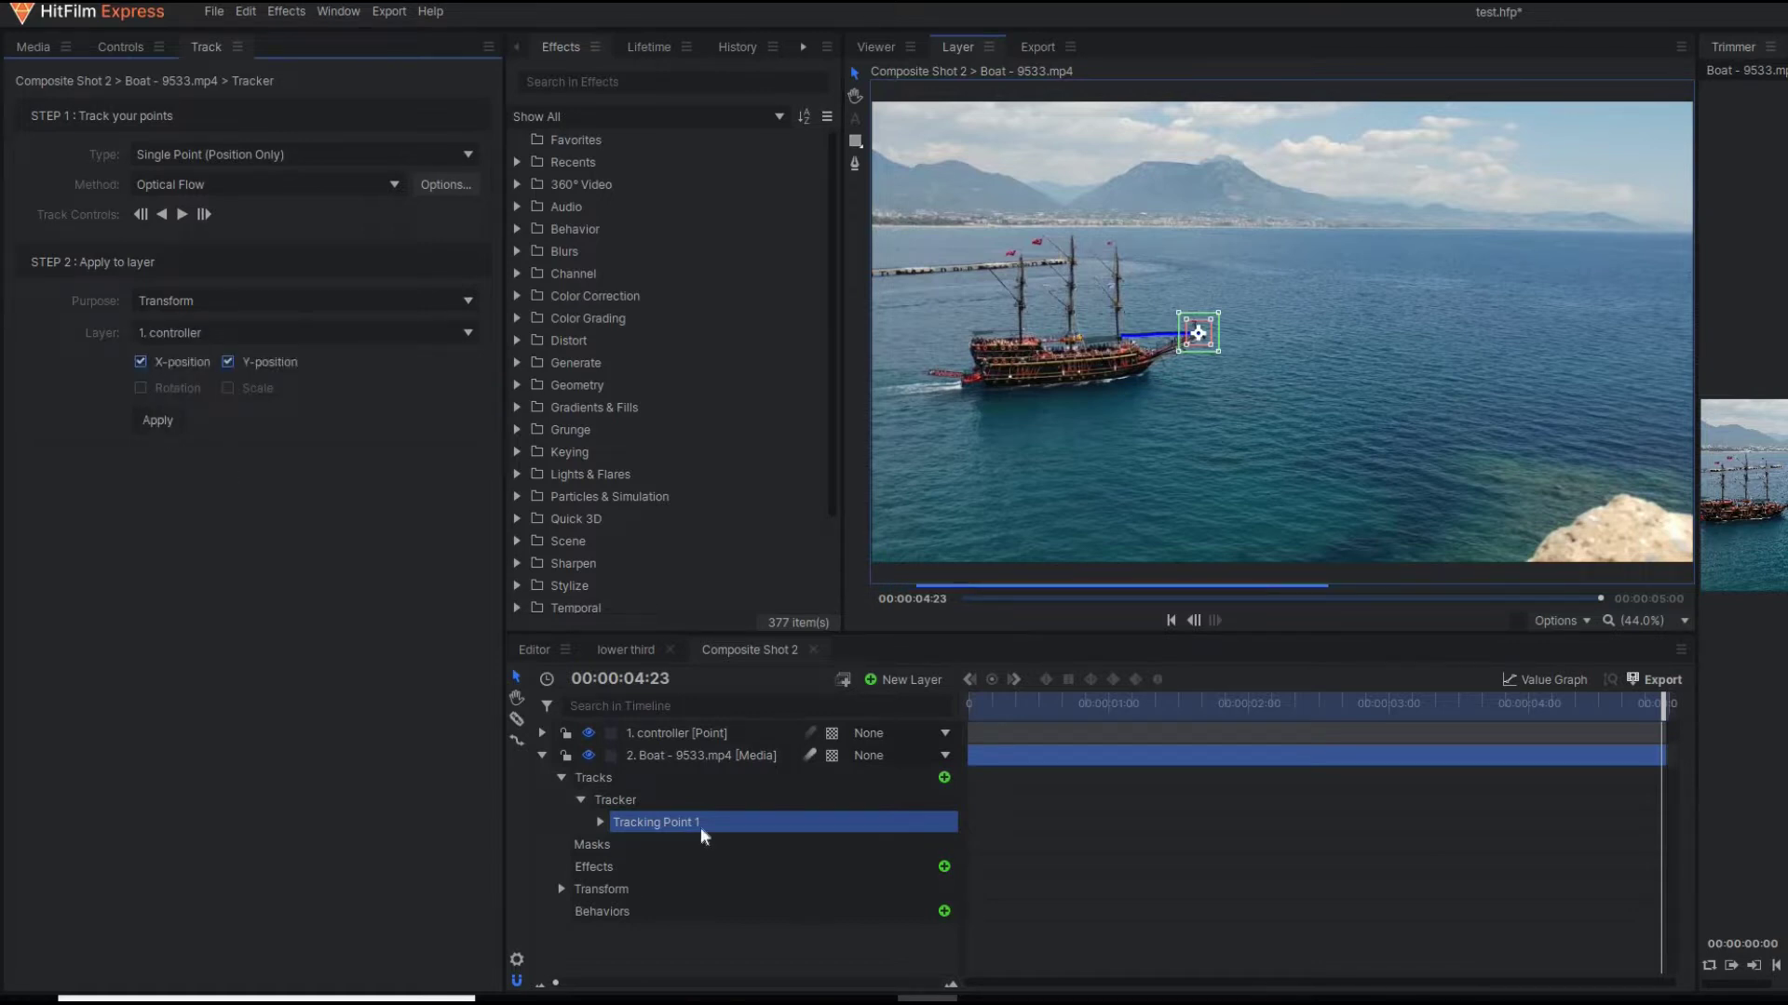
key(Home)
click(542, 755)
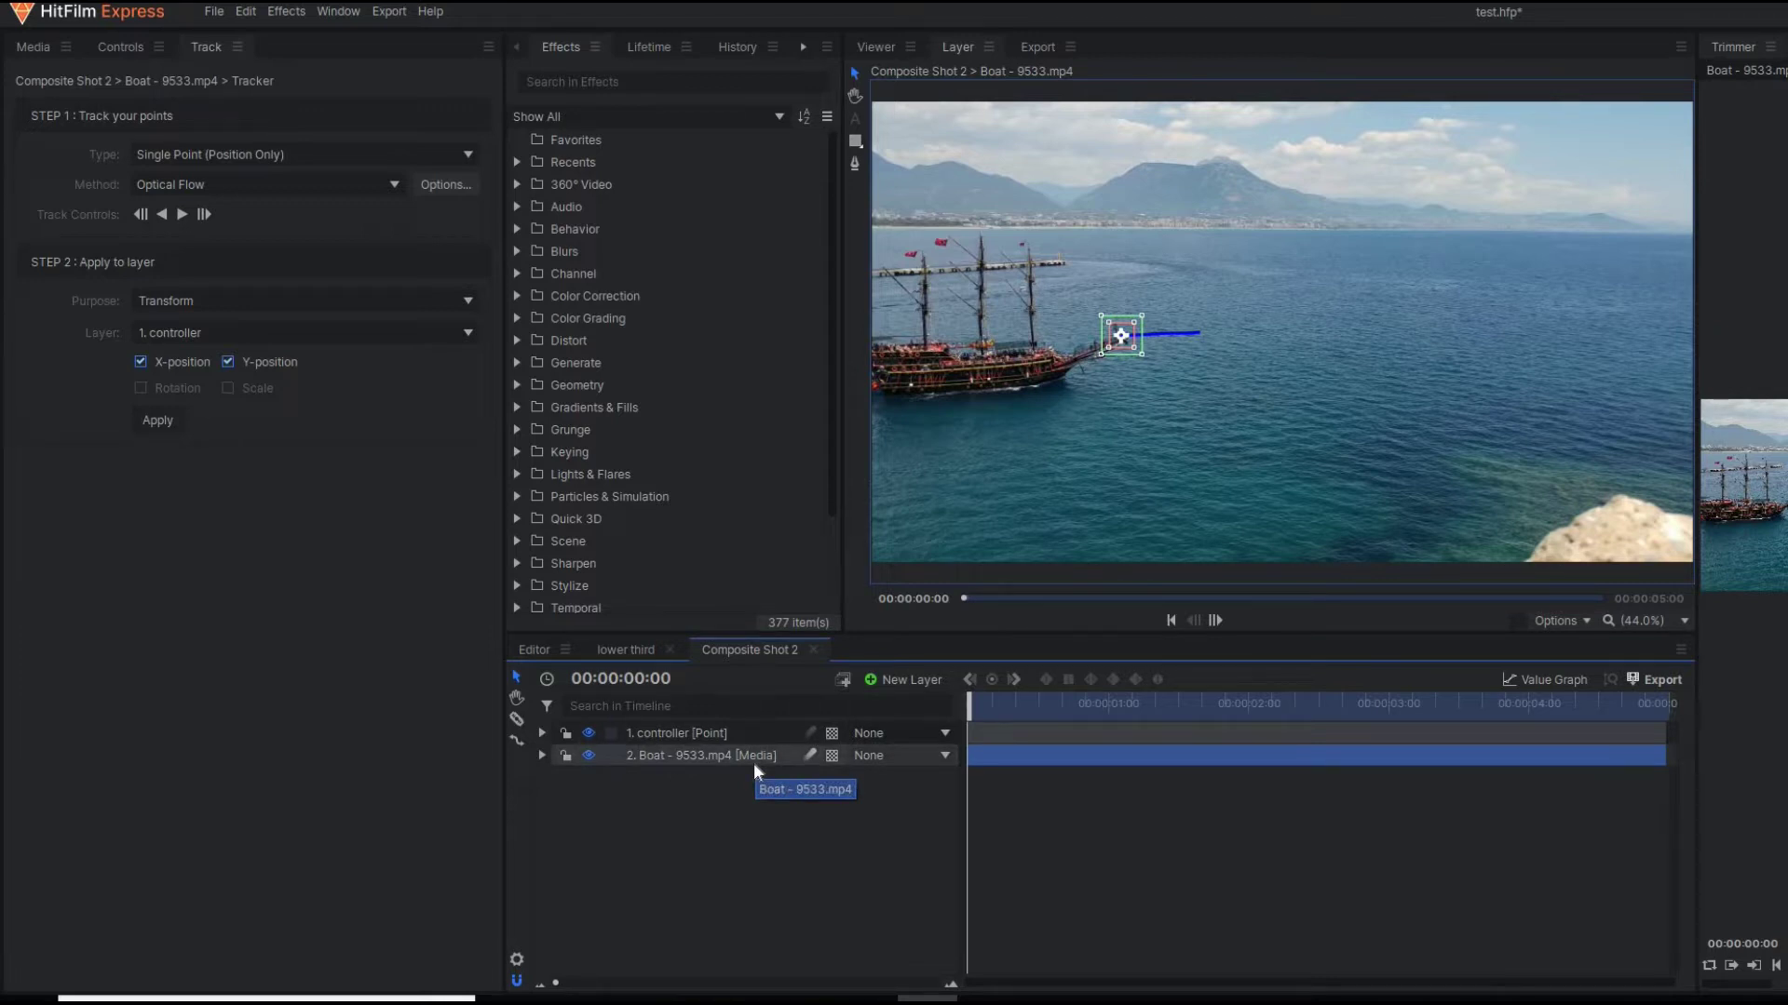
click(712, 733)
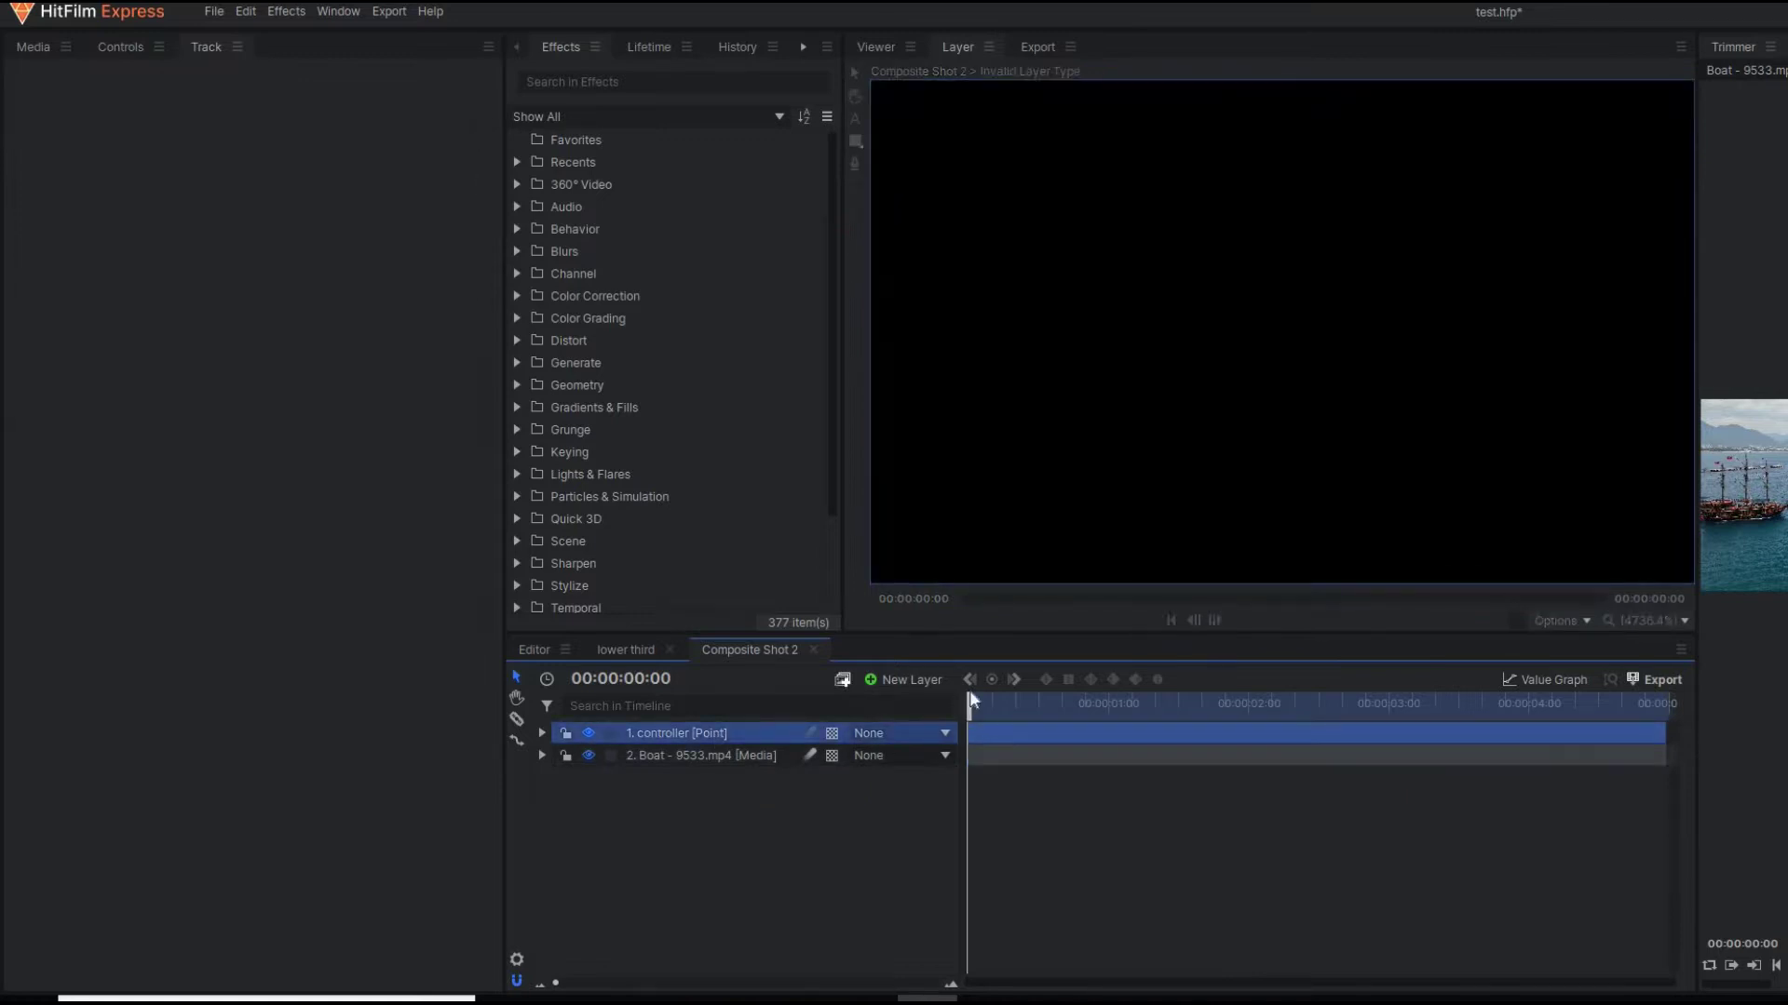
drag(1066, 721, 938, 703)
Review the callout title and subtext in the lower third composite shot at several times, then return to Composite Shot 2.
click(628, 652)
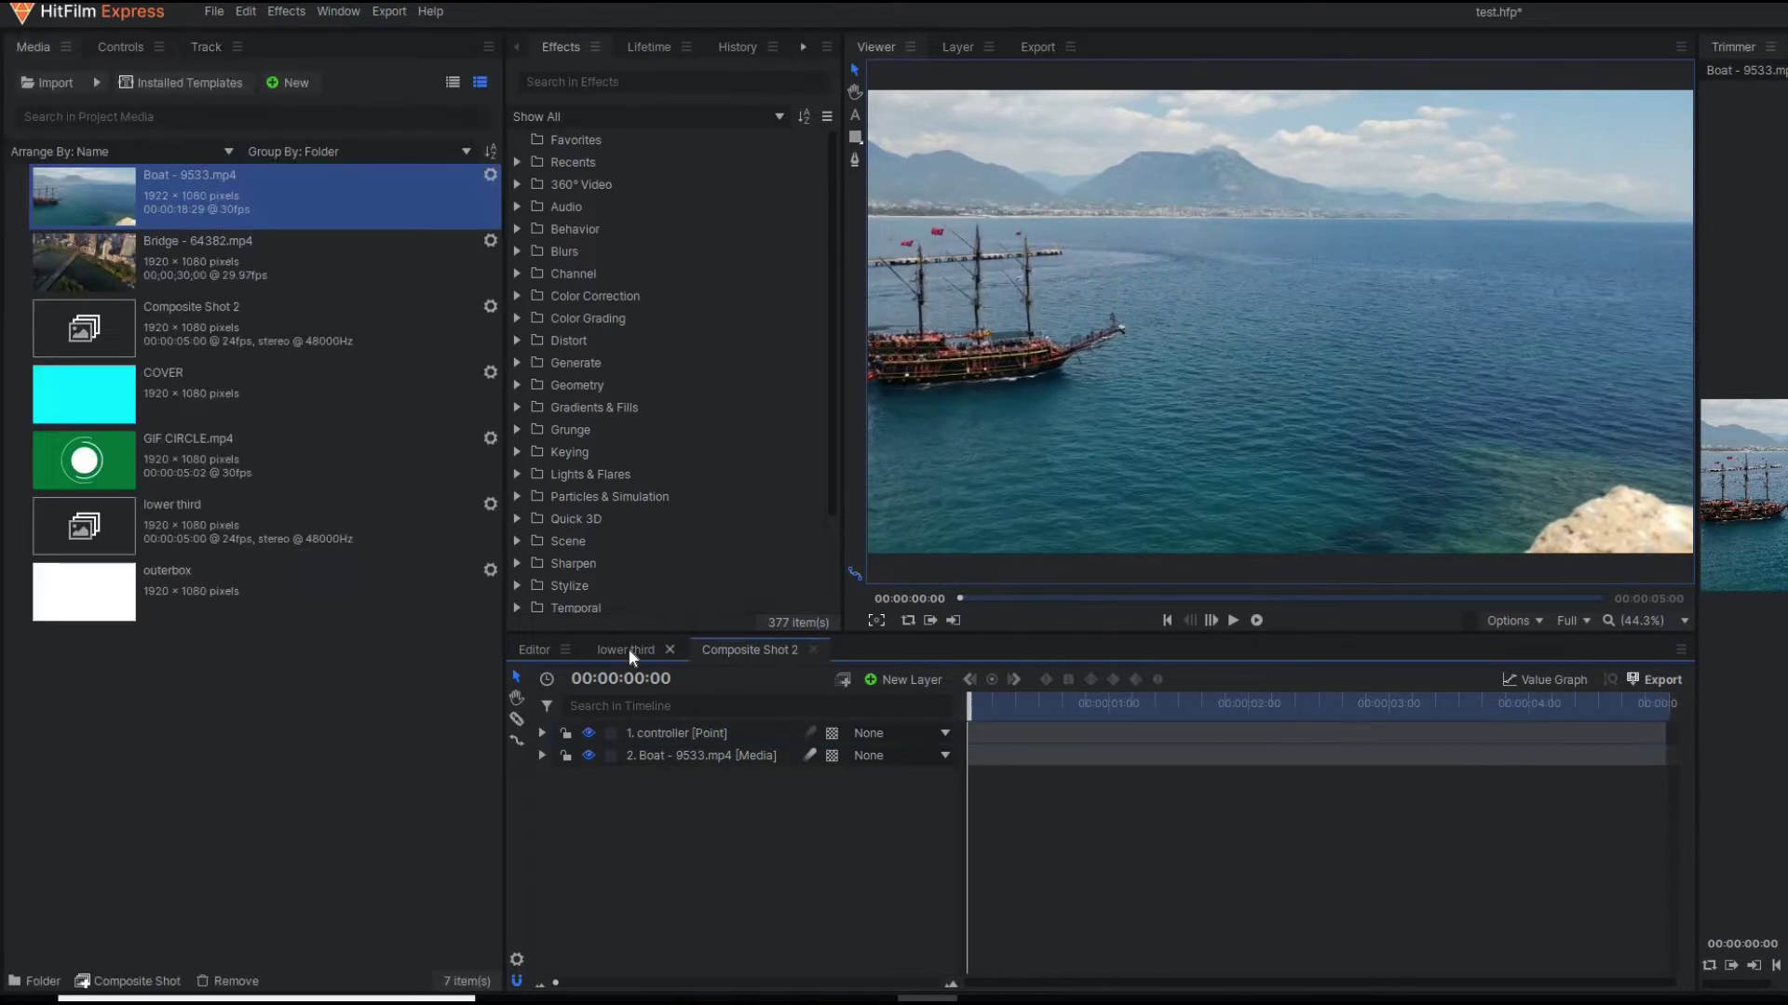
click(629, 648)
drag(1038, 729, 1241, 794)
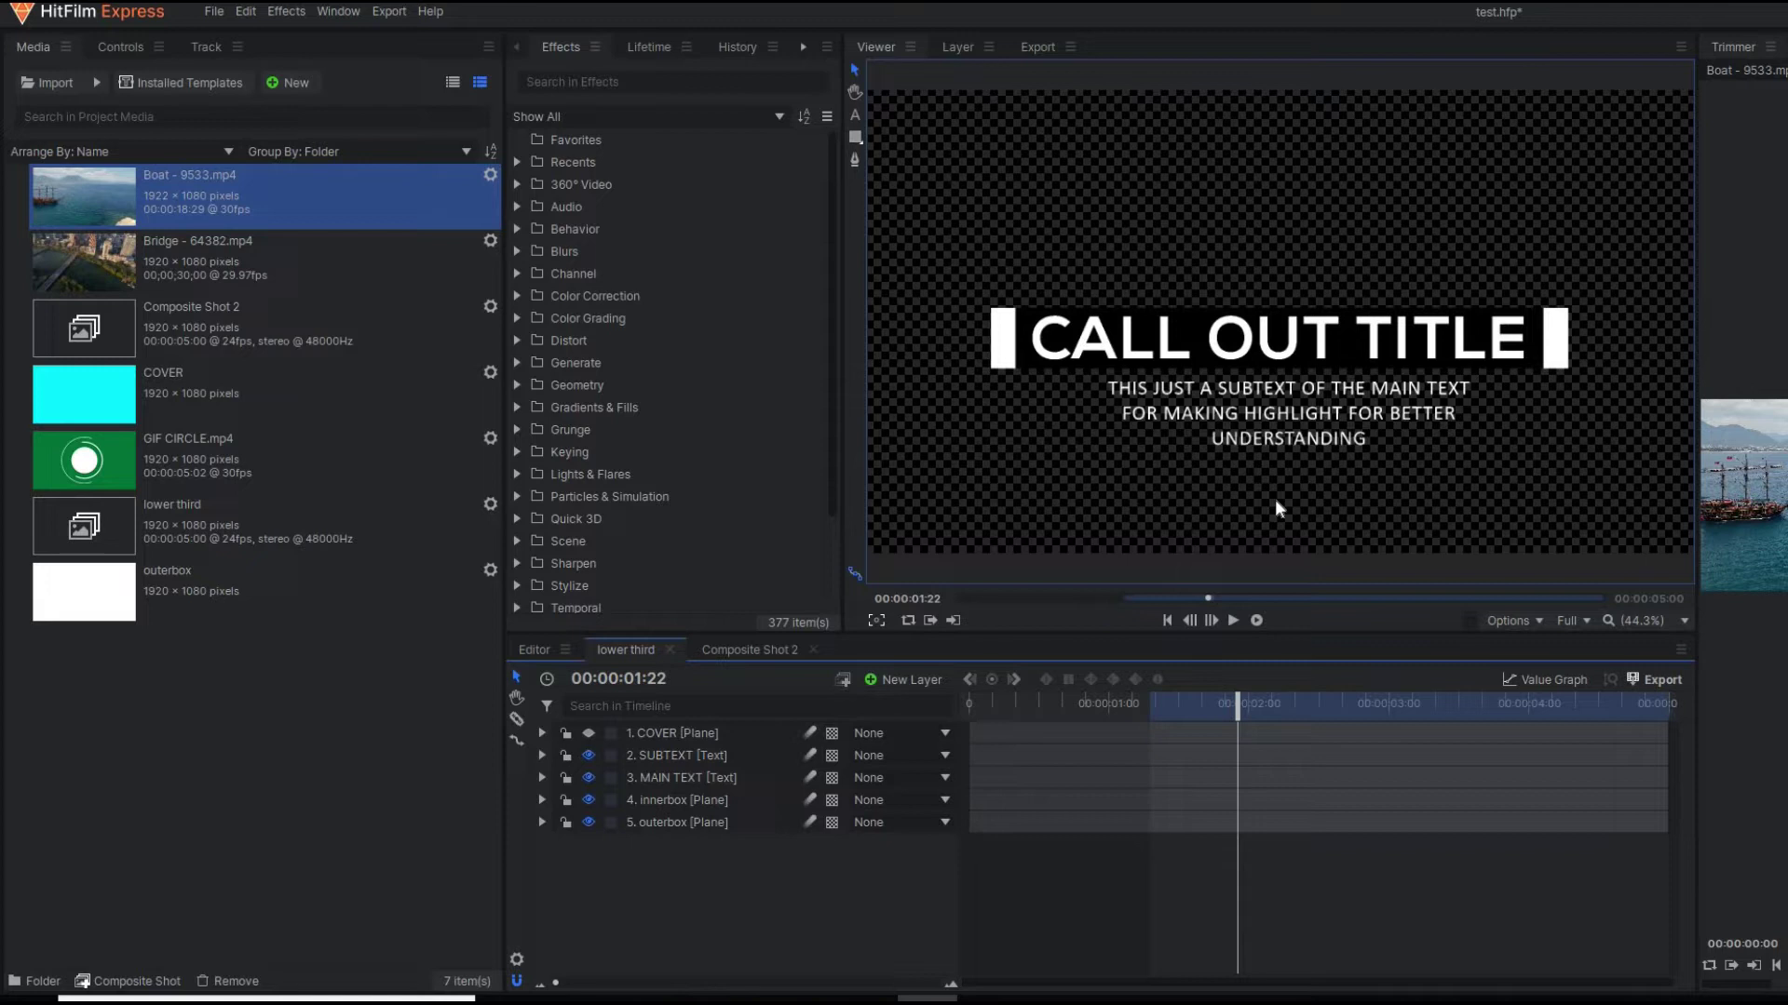
drag(1259, 706, 1417, 745)
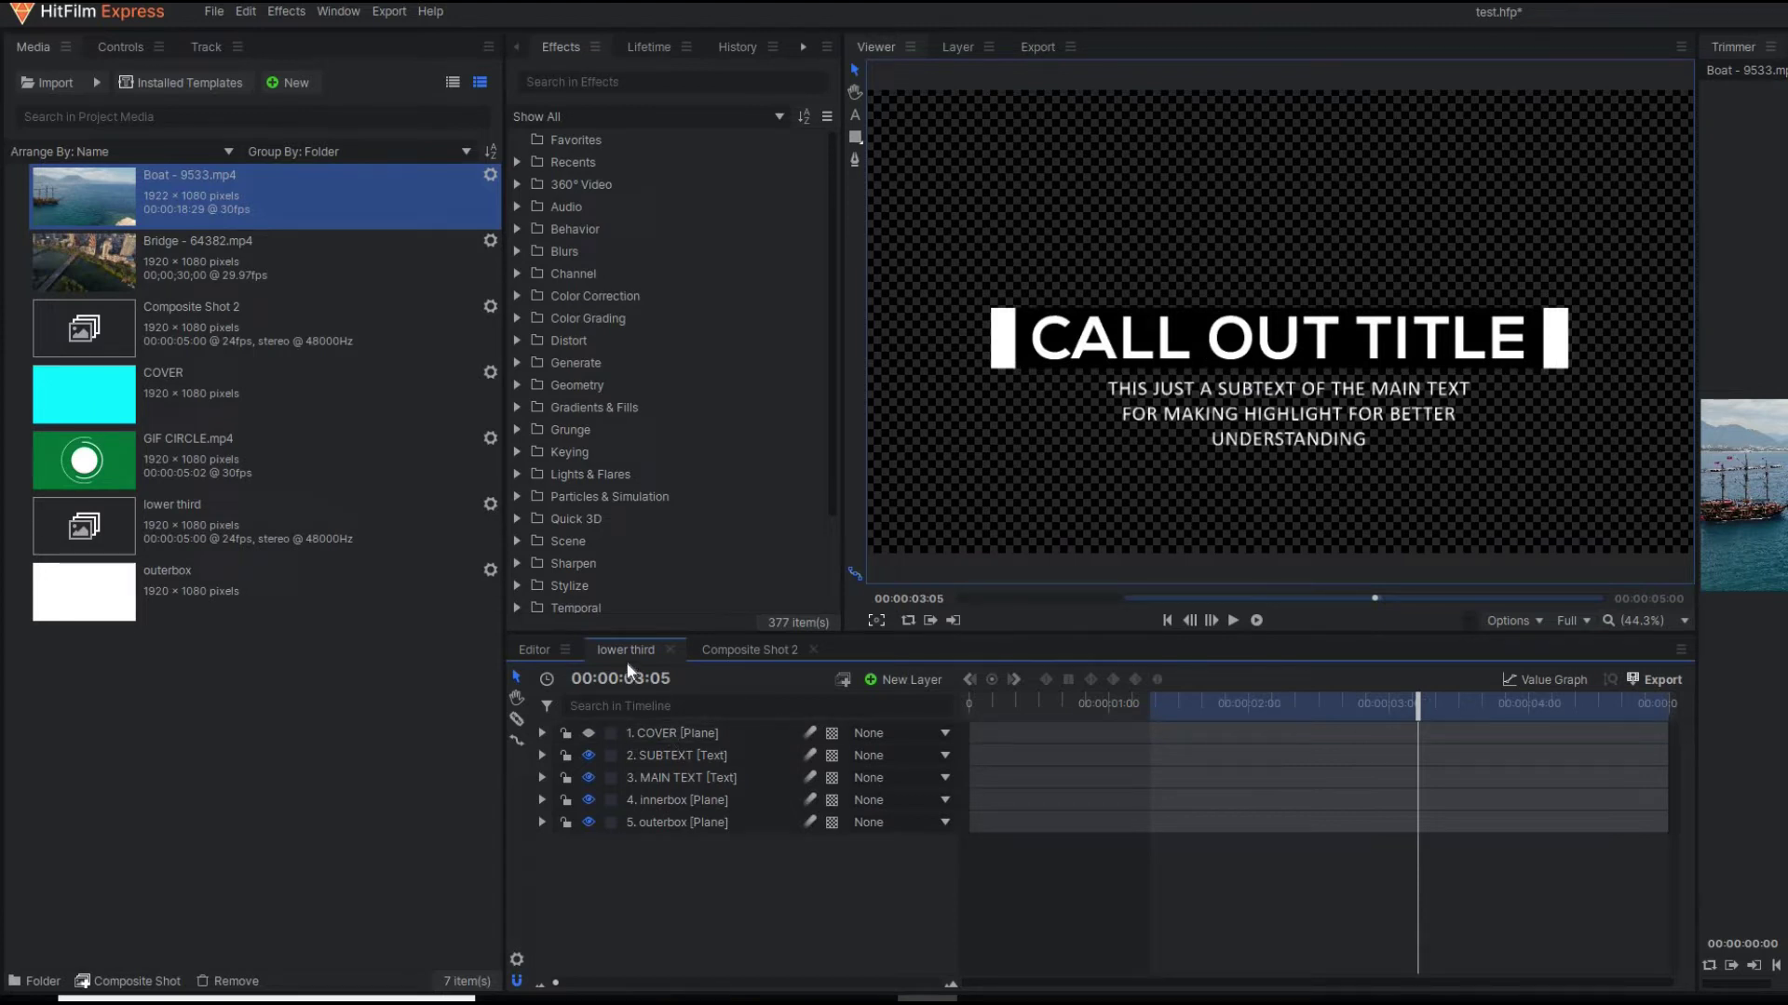
click(749, 650)
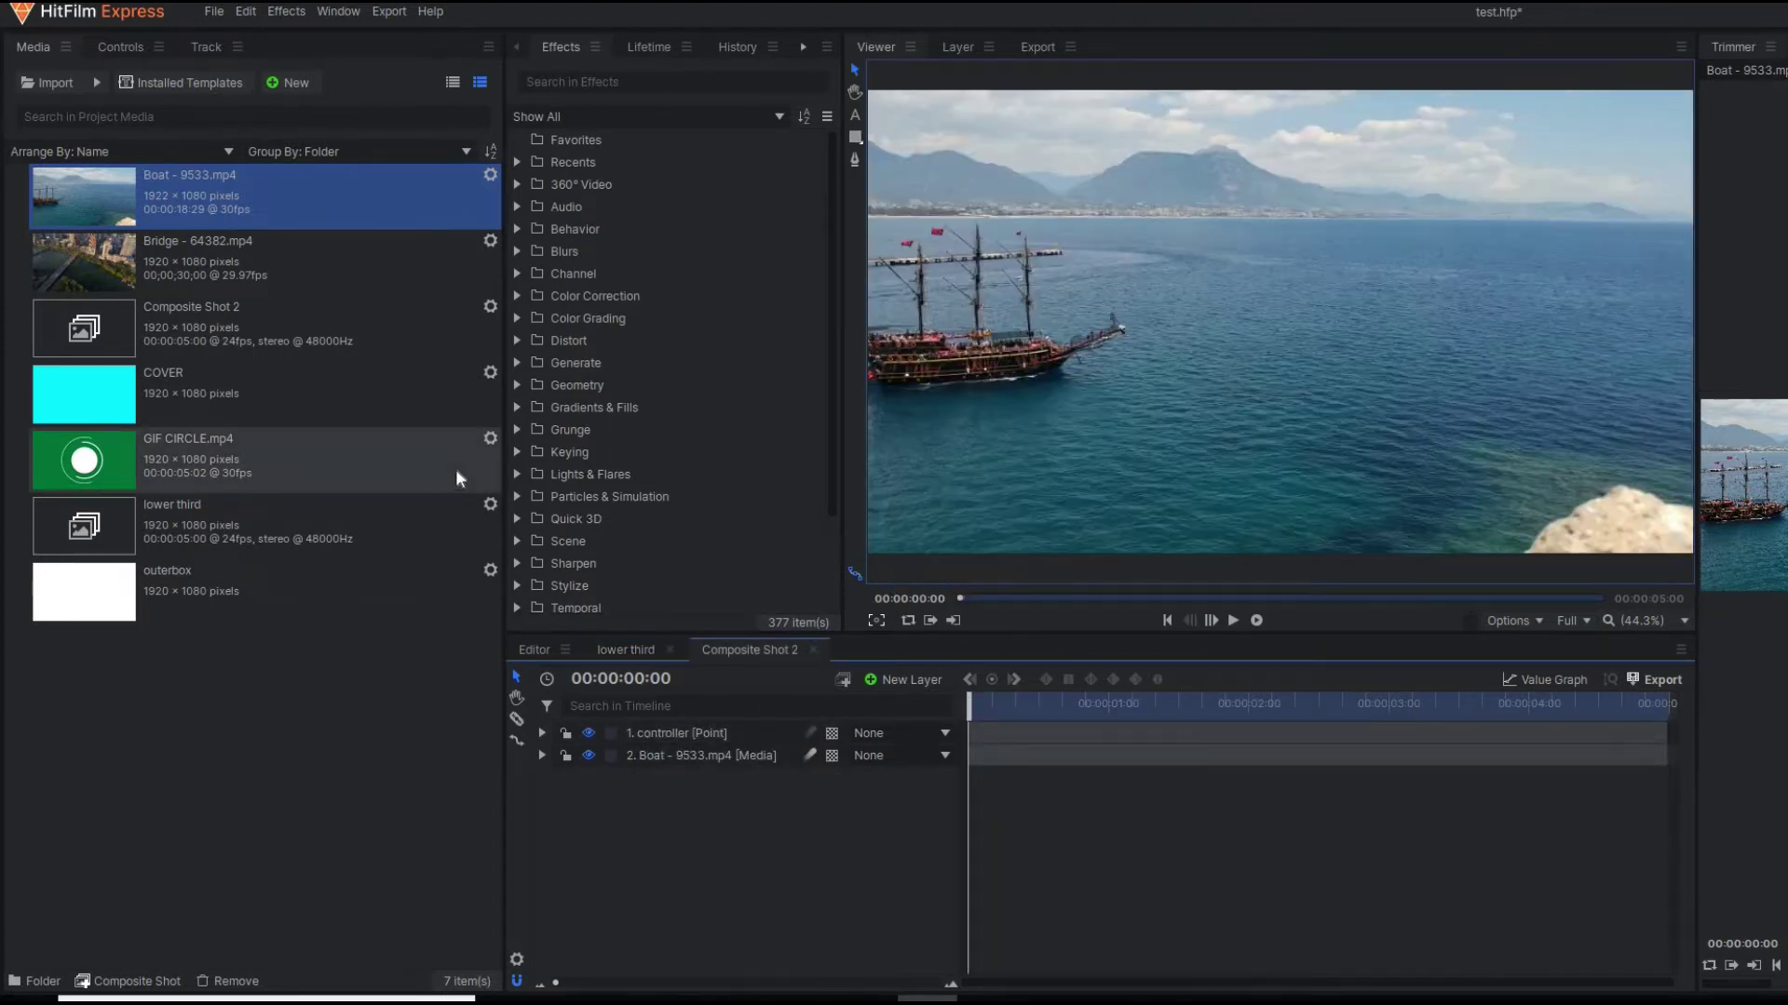
Add the lower third composite shot between the controller and boat layers, and preview it at 00:00:02:23.
drag(264, 527, 1068, 743)
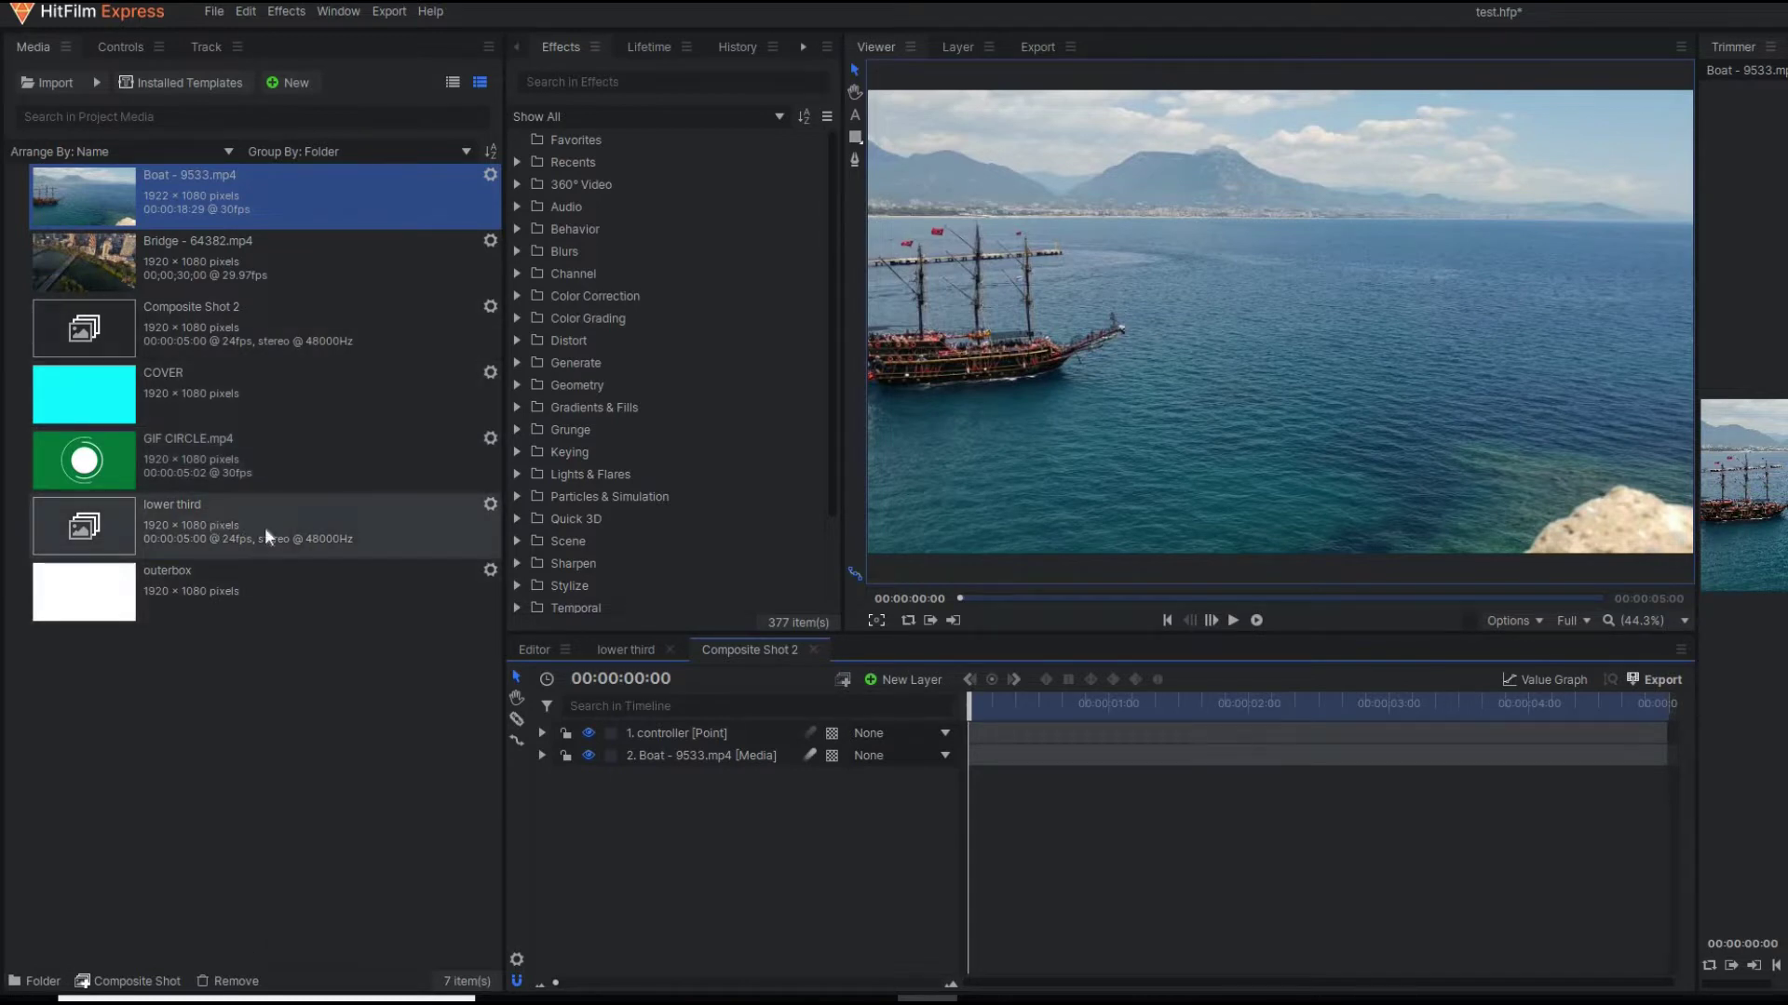
drag(1262, 620, 1262, 620)
drag(1102, 557, 1546, 689)
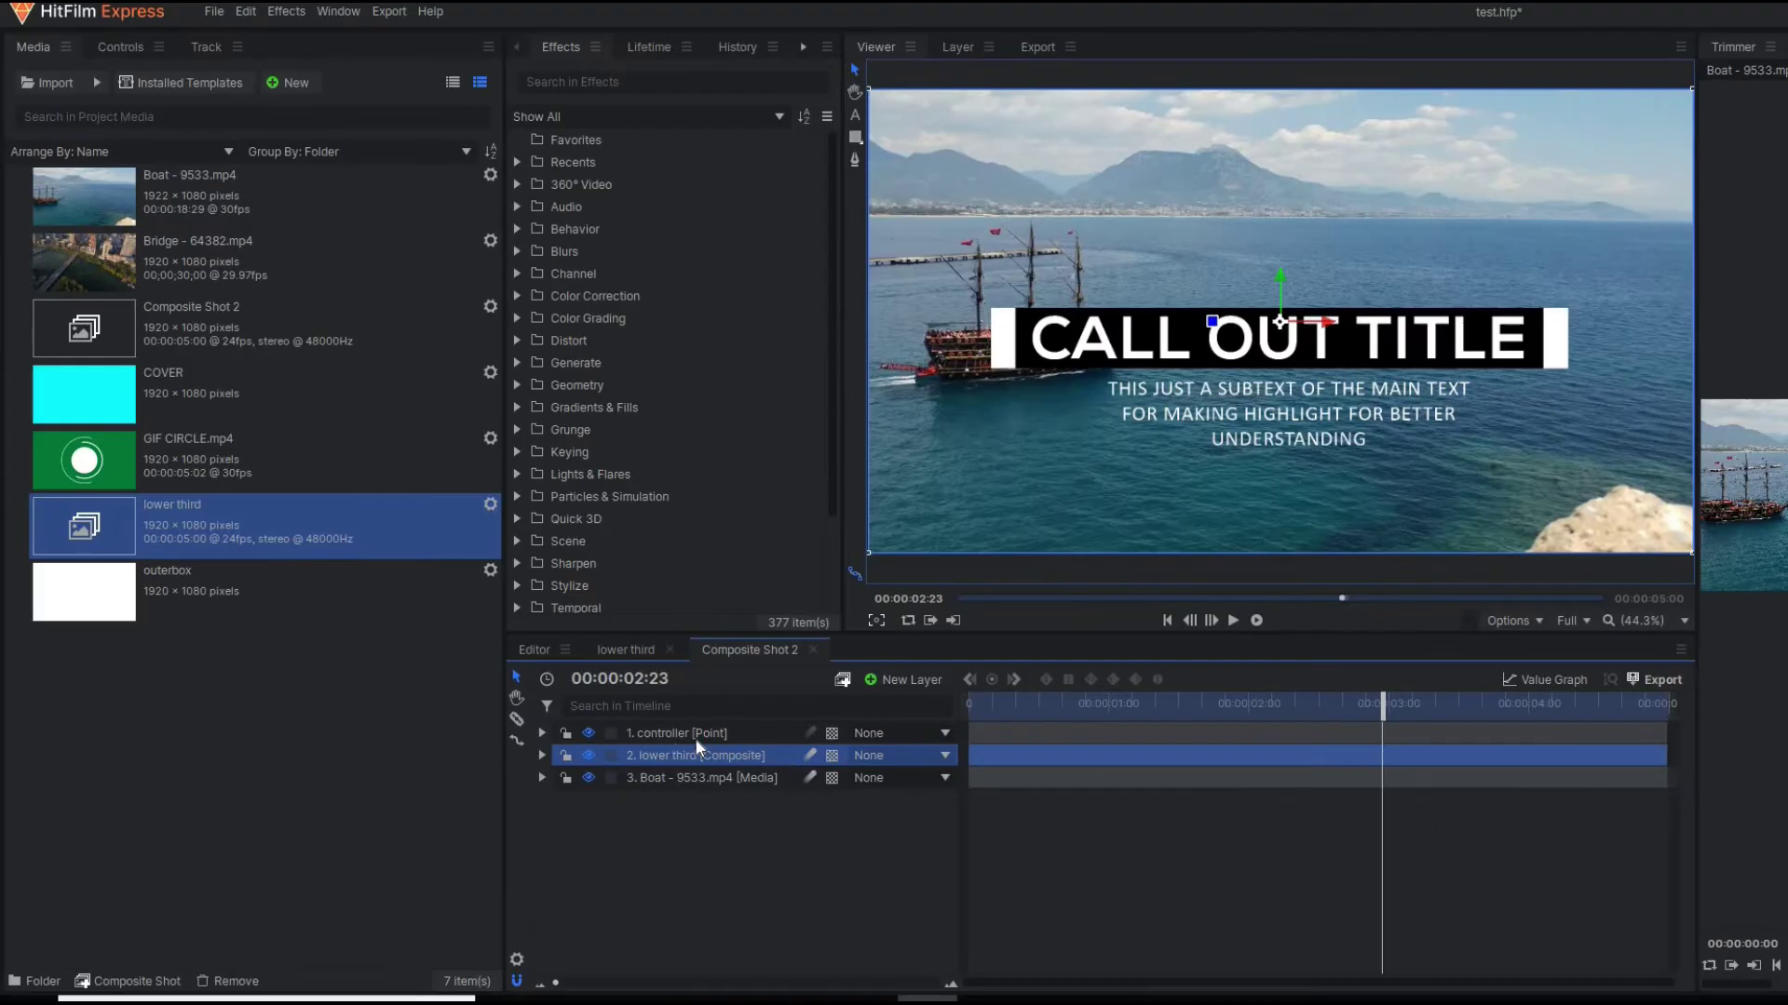
Scale down the lower third layer and reposition the callout over the footage beside the ship.
click(542, 755)
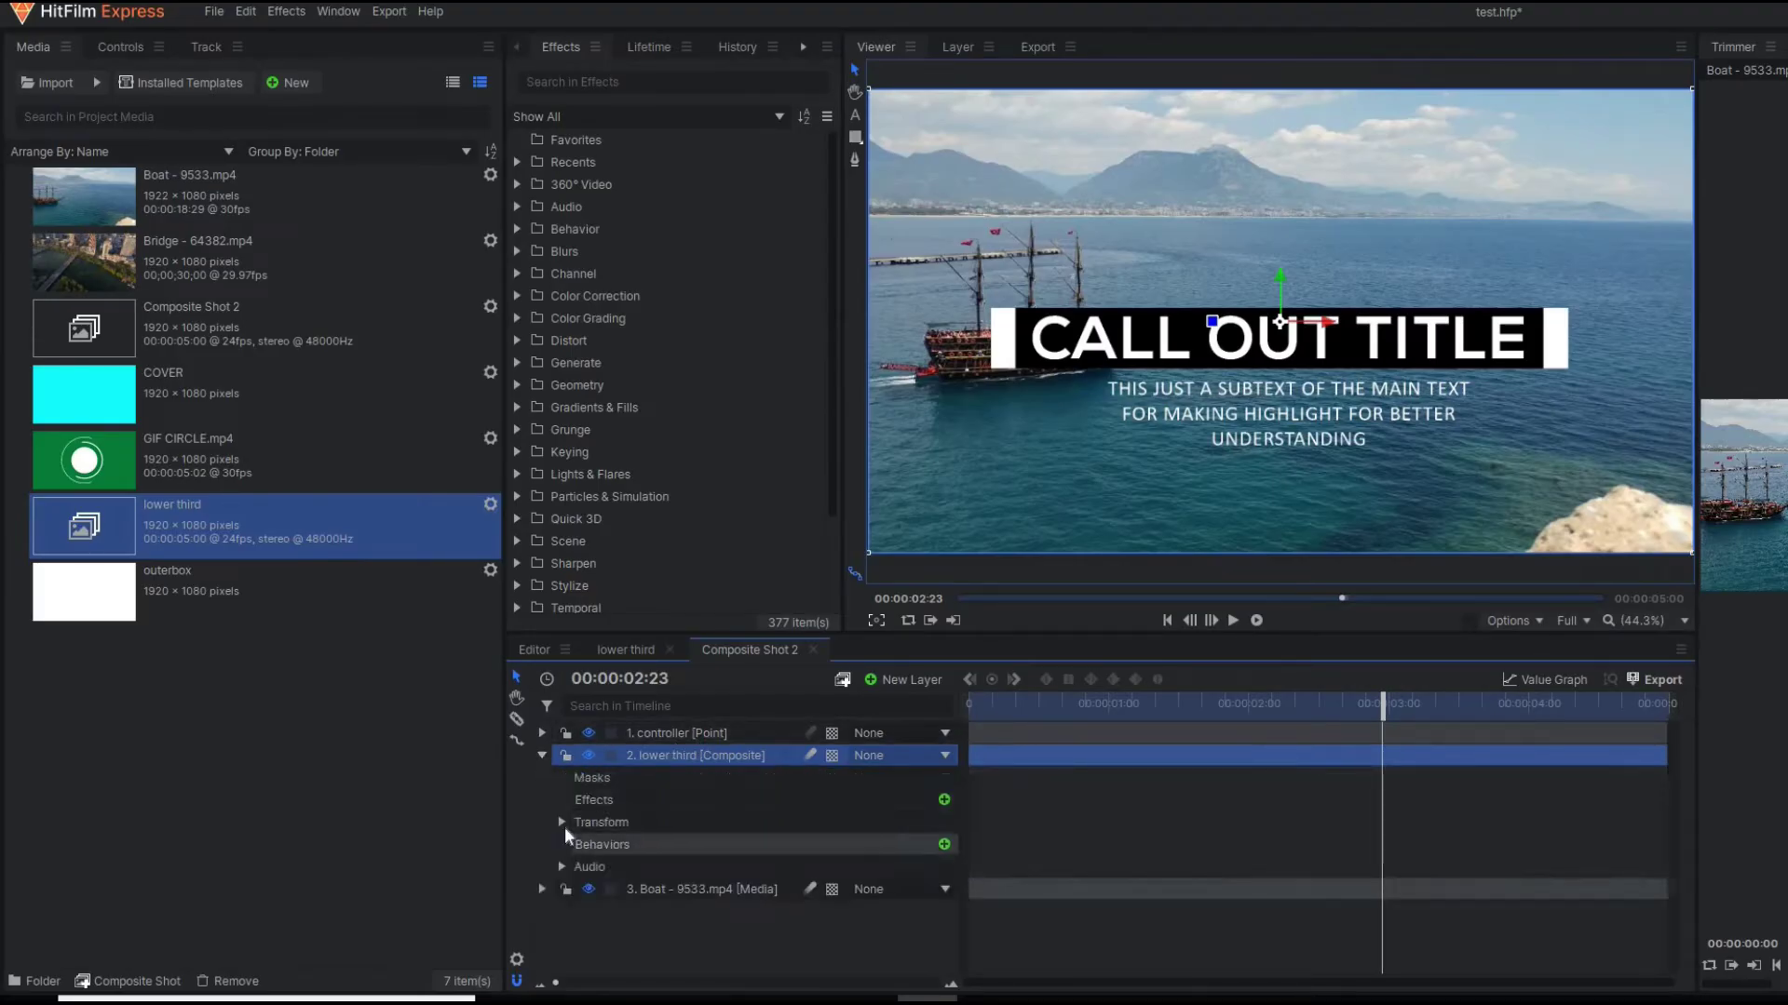
click(562, 822)
drag(890, 911, 796, 910)
drag(1319, 348, 1495, 470)
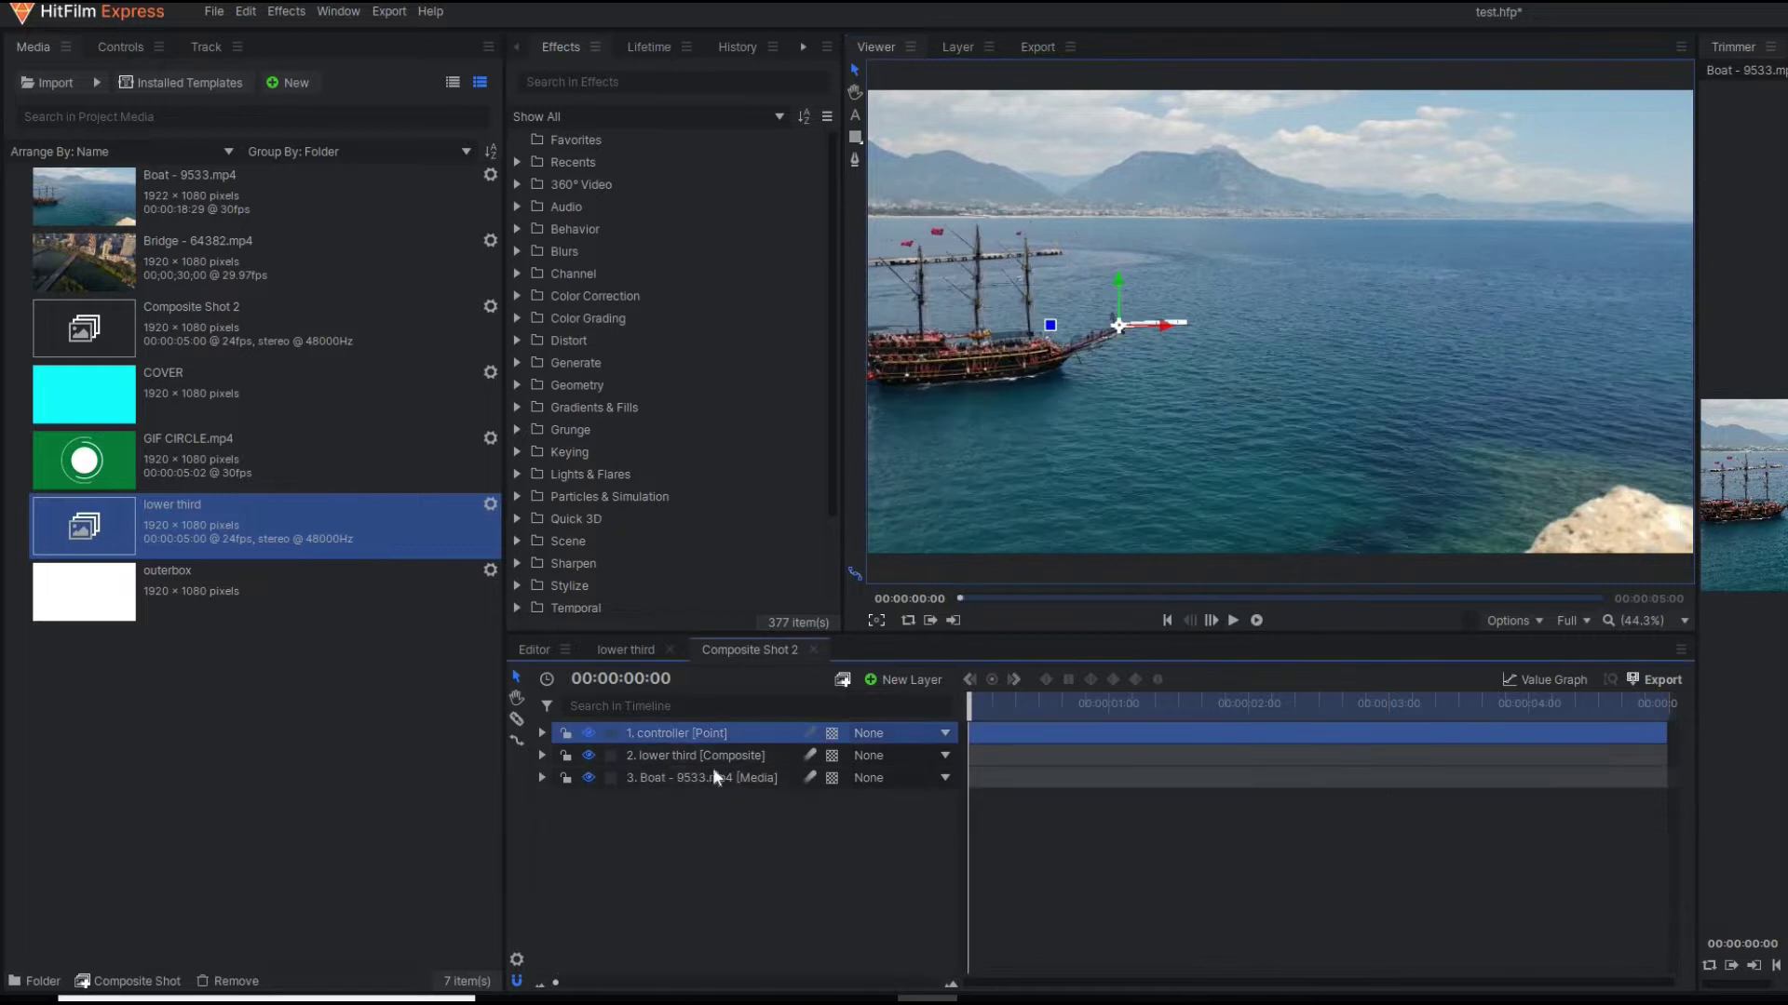
Add GIF CIRCLE.mp4 directly below the controller layer and apply the Color Difference Key effect to it.
drag(478, 633, 648, 737)
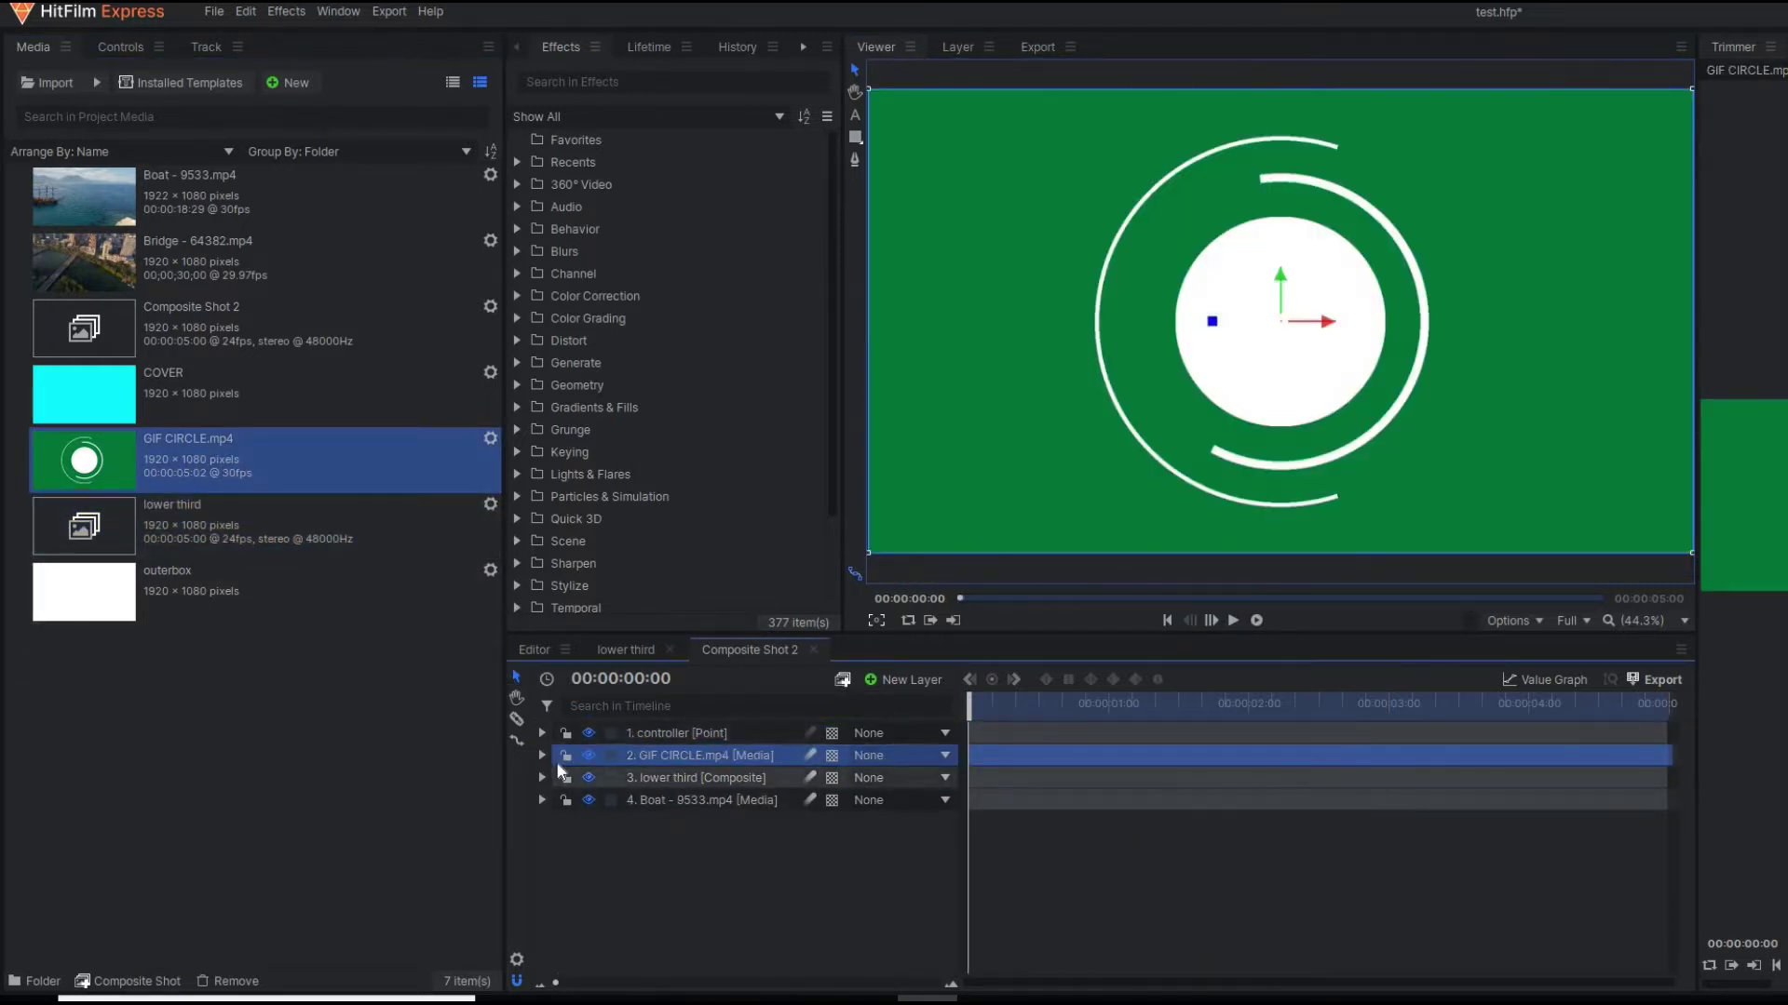
click(541, 755)
click(542, 755)
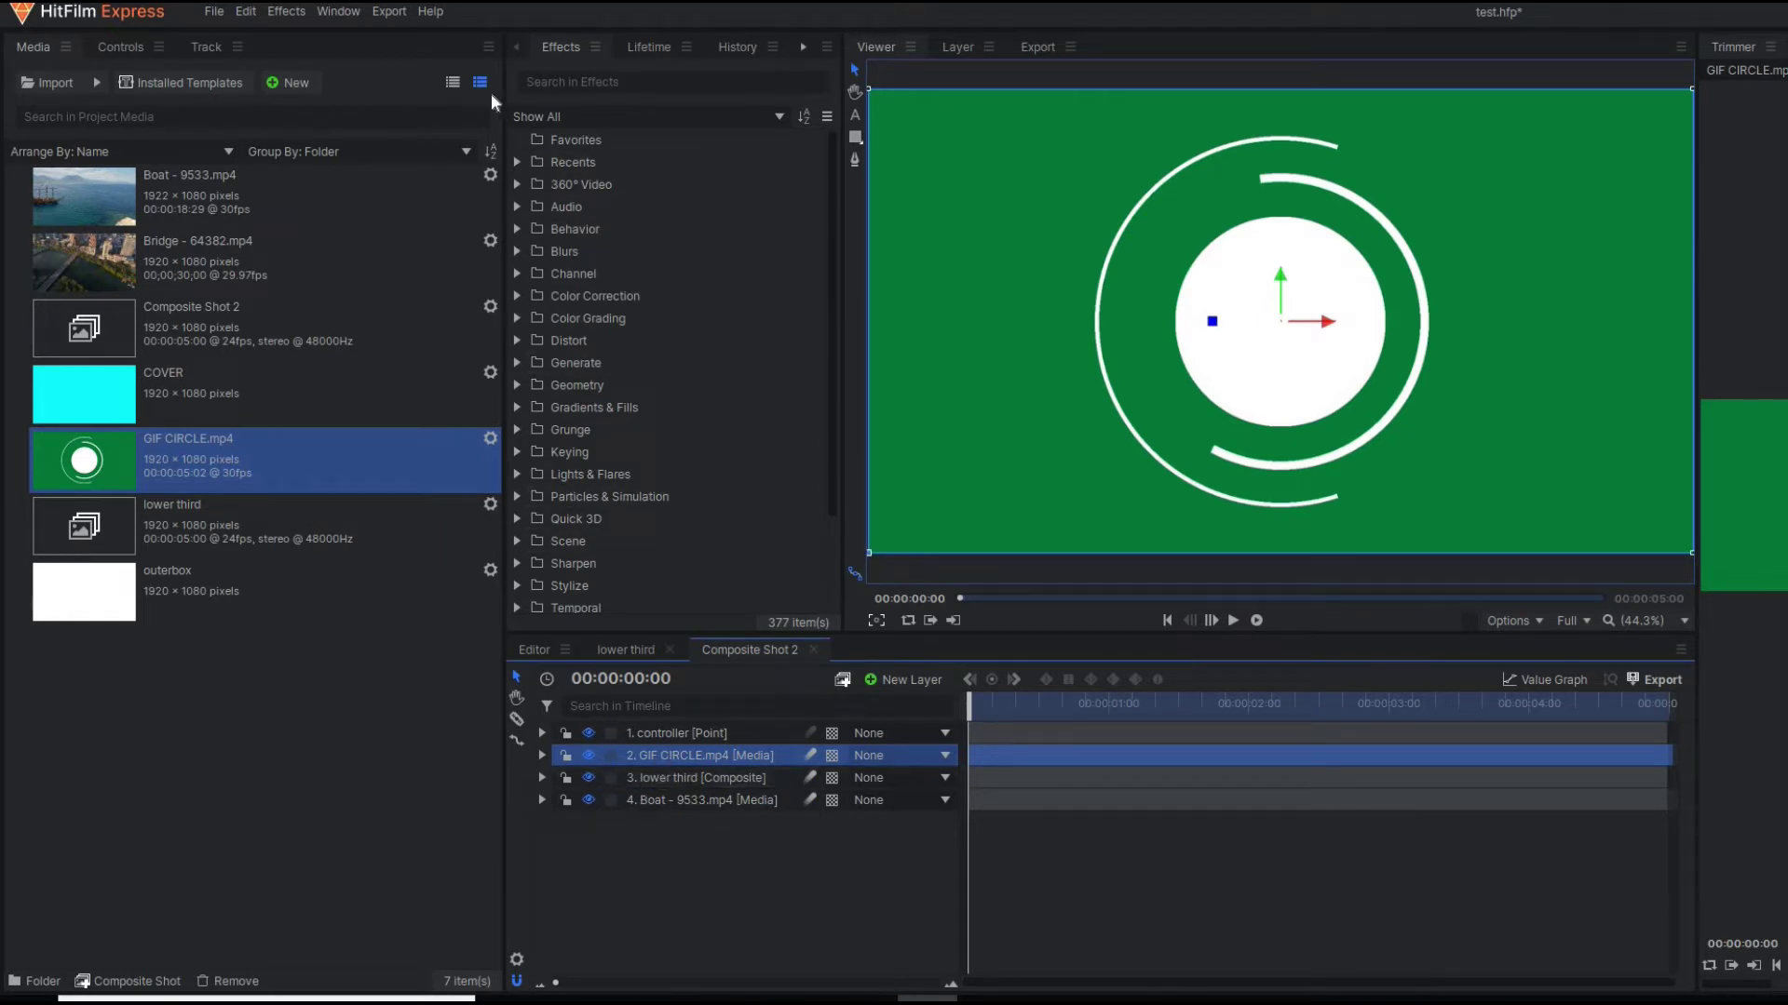
click(577, 84)
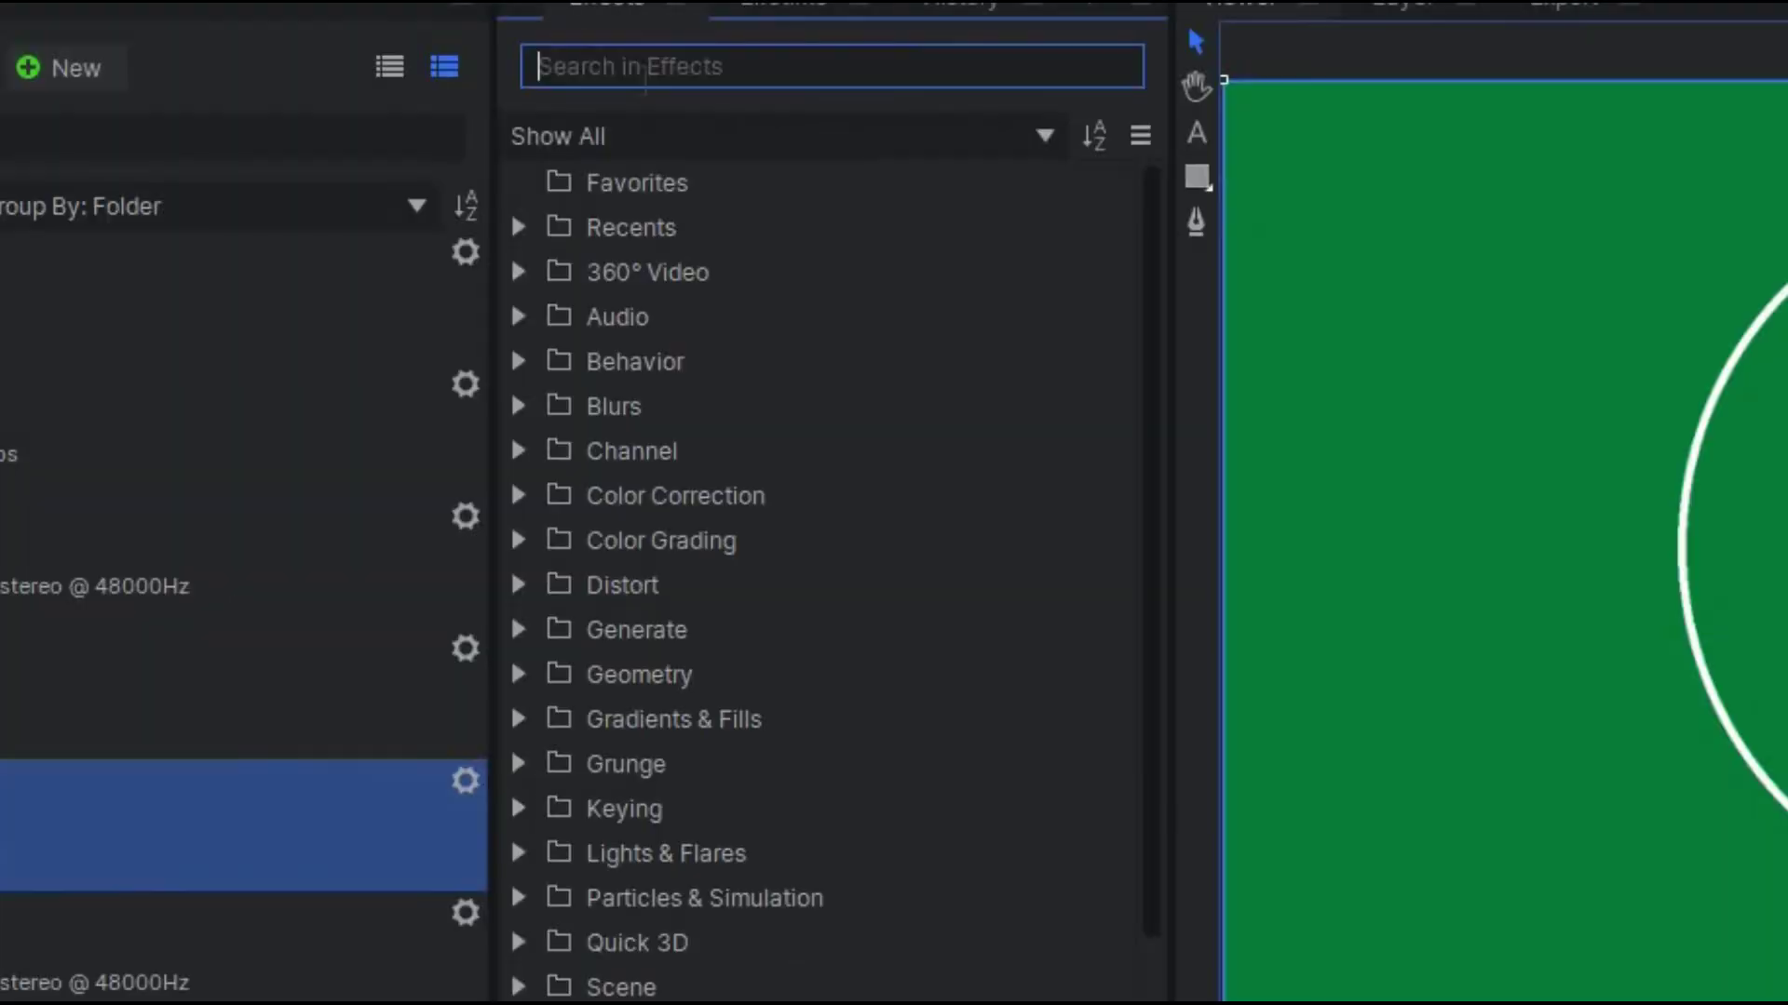
text(color)
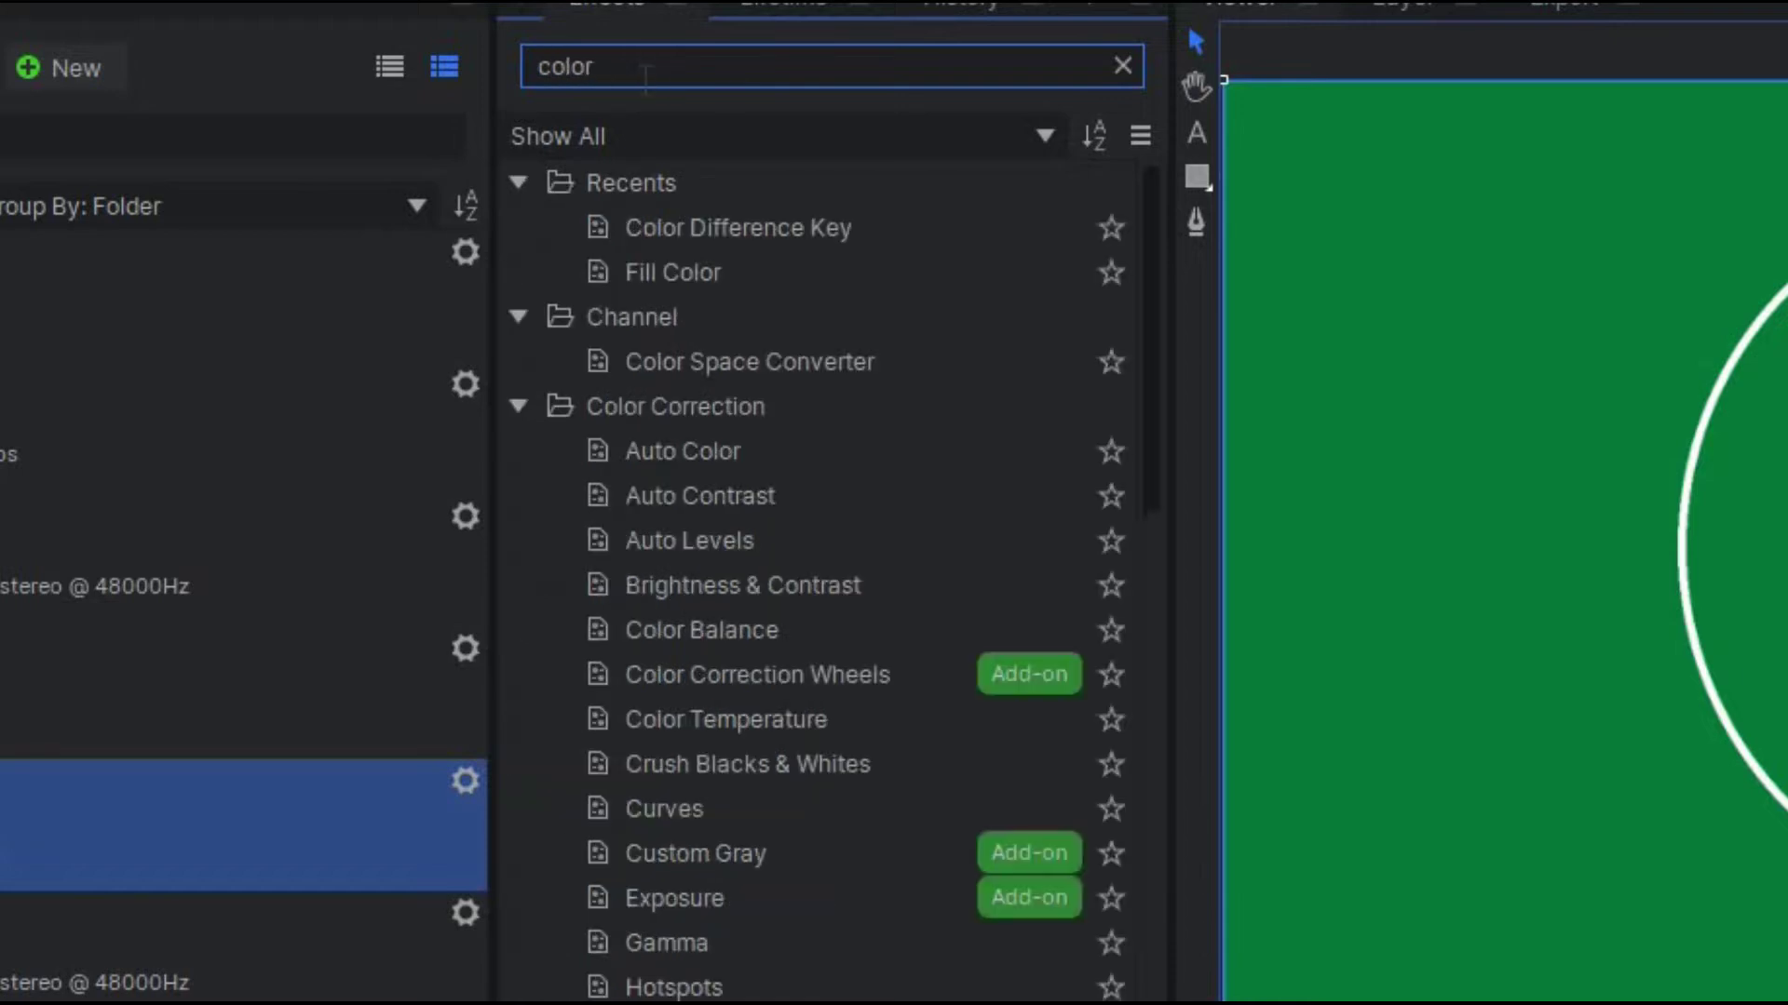
drag(784, 225, 877, 1004)
drag(695, 751, 696, 750)
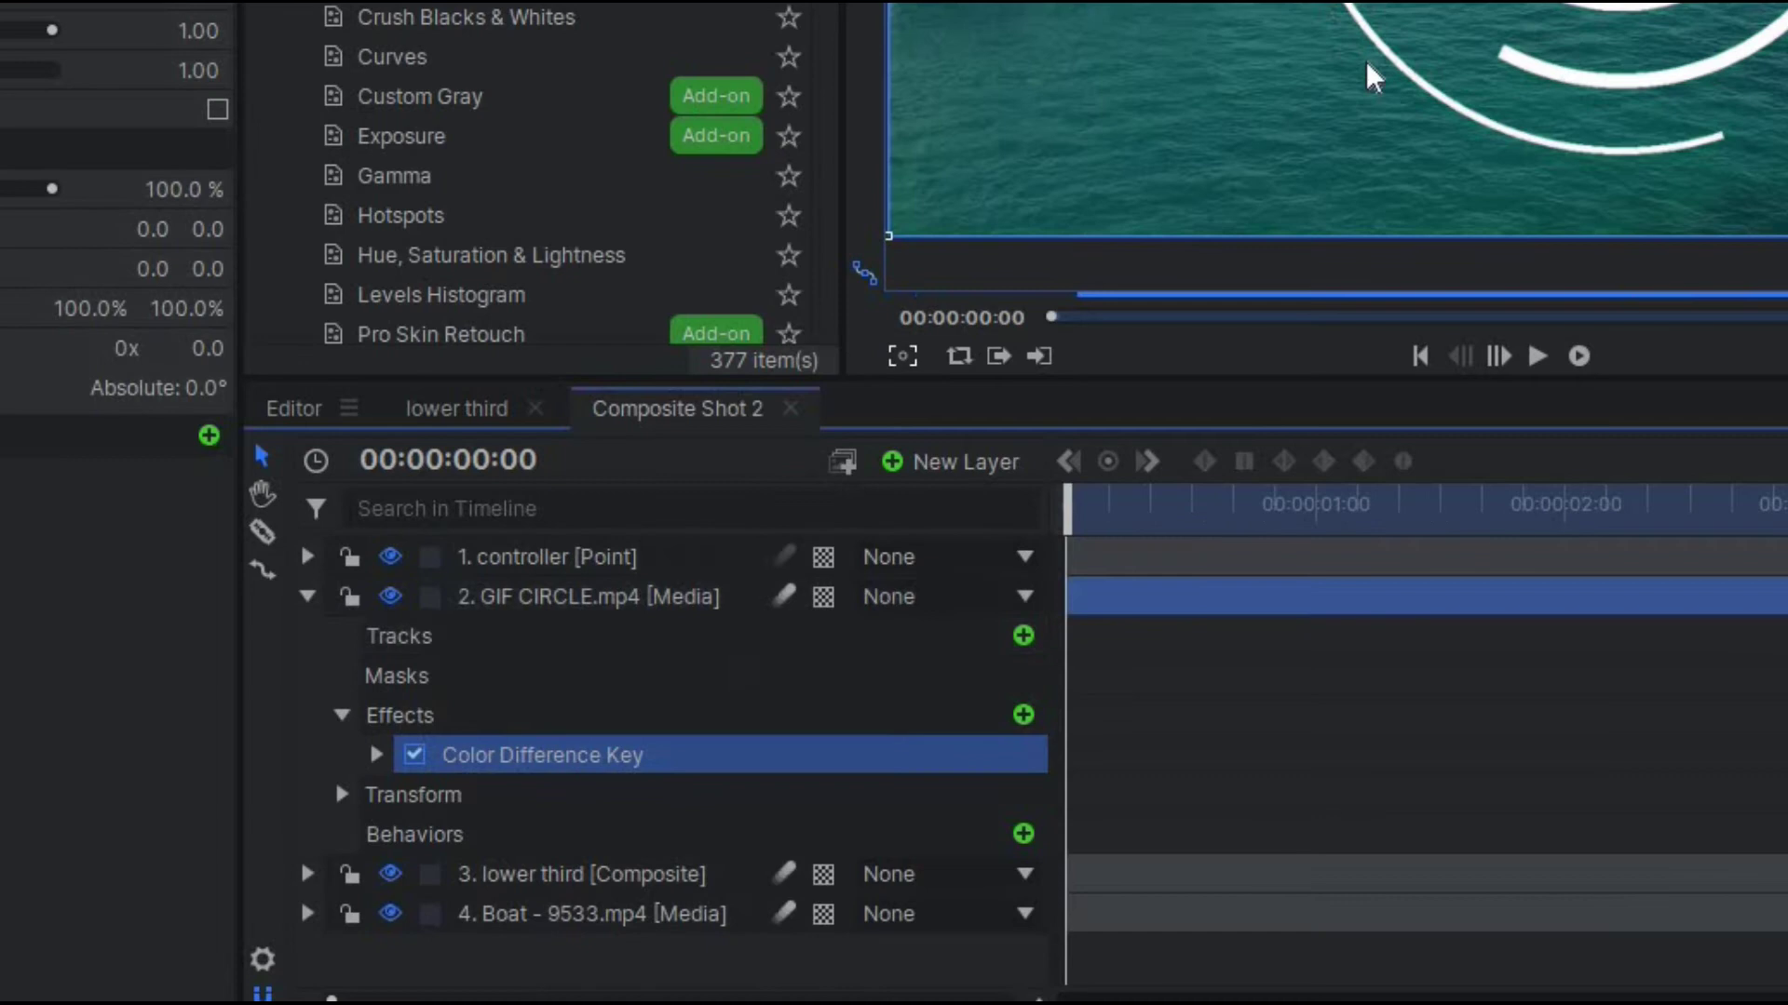
Set the Min value of the GIF CIRCLE layer's Color Difference Key to 0.82.
click(376, 755)
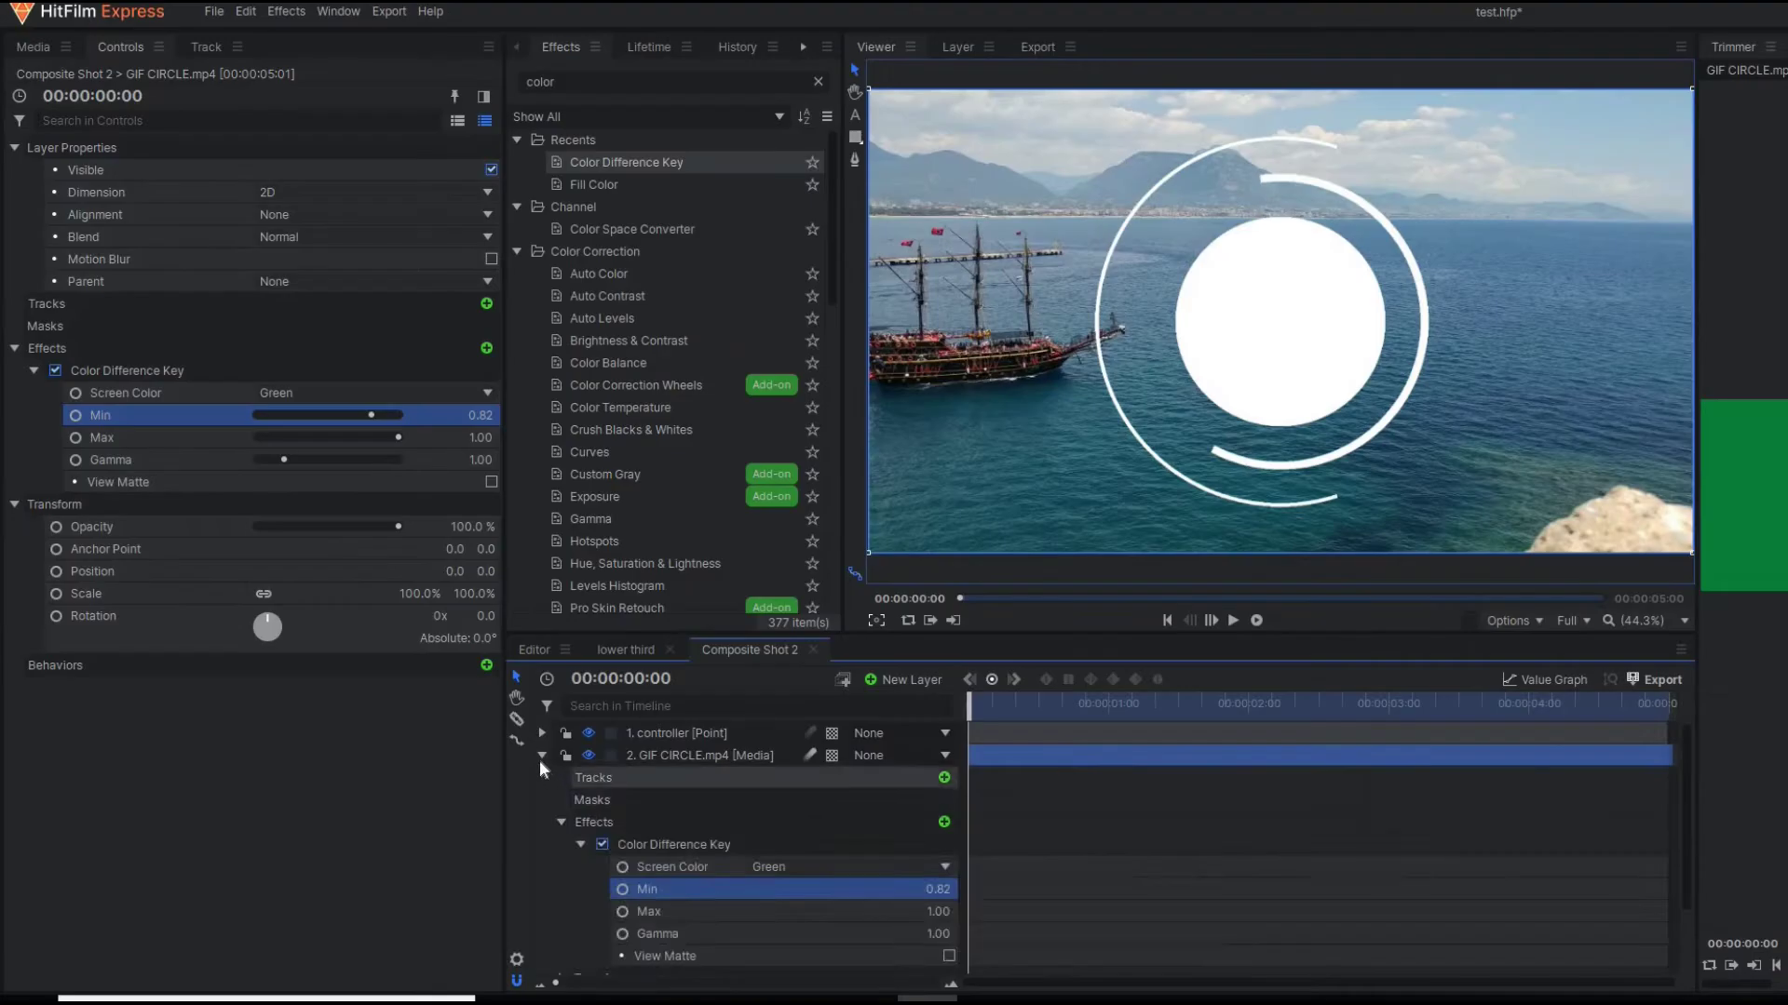
click(308, 596)
click(307, 597)
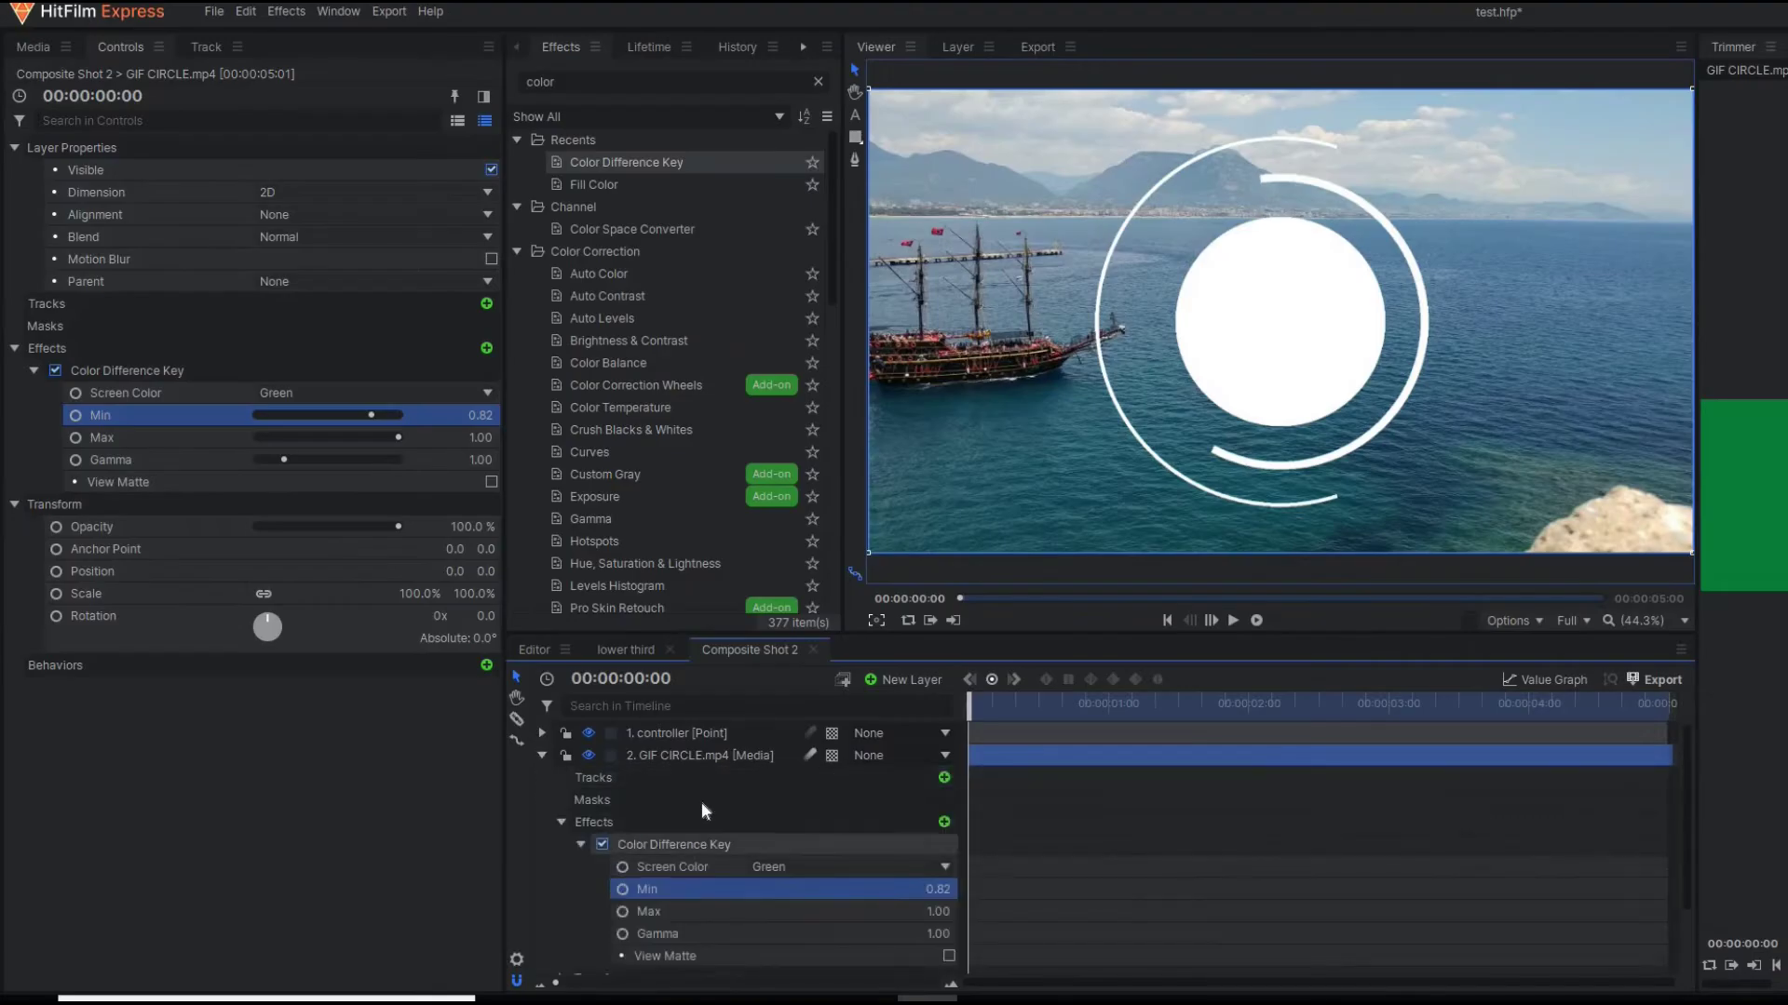
Scale the GIF CIRCLE layer down to 10% in its transform properties.
scroll(789, 788, down, 1)
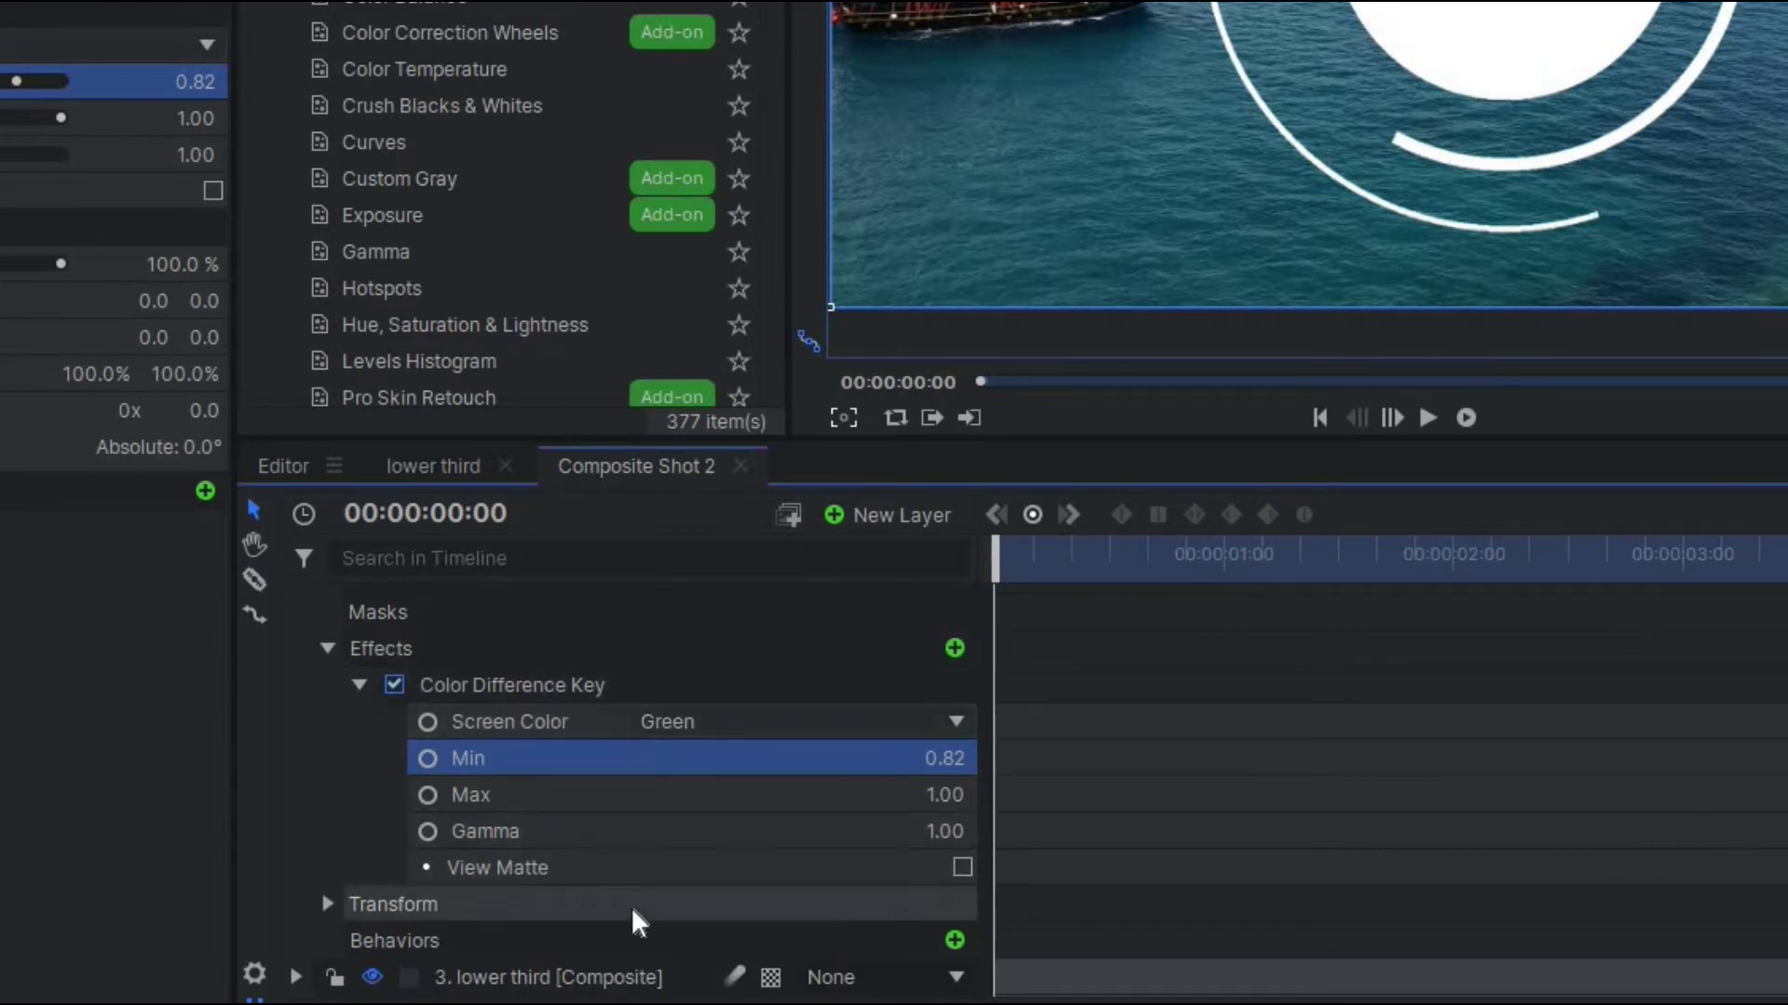
scroll(631, 906, down, 1)
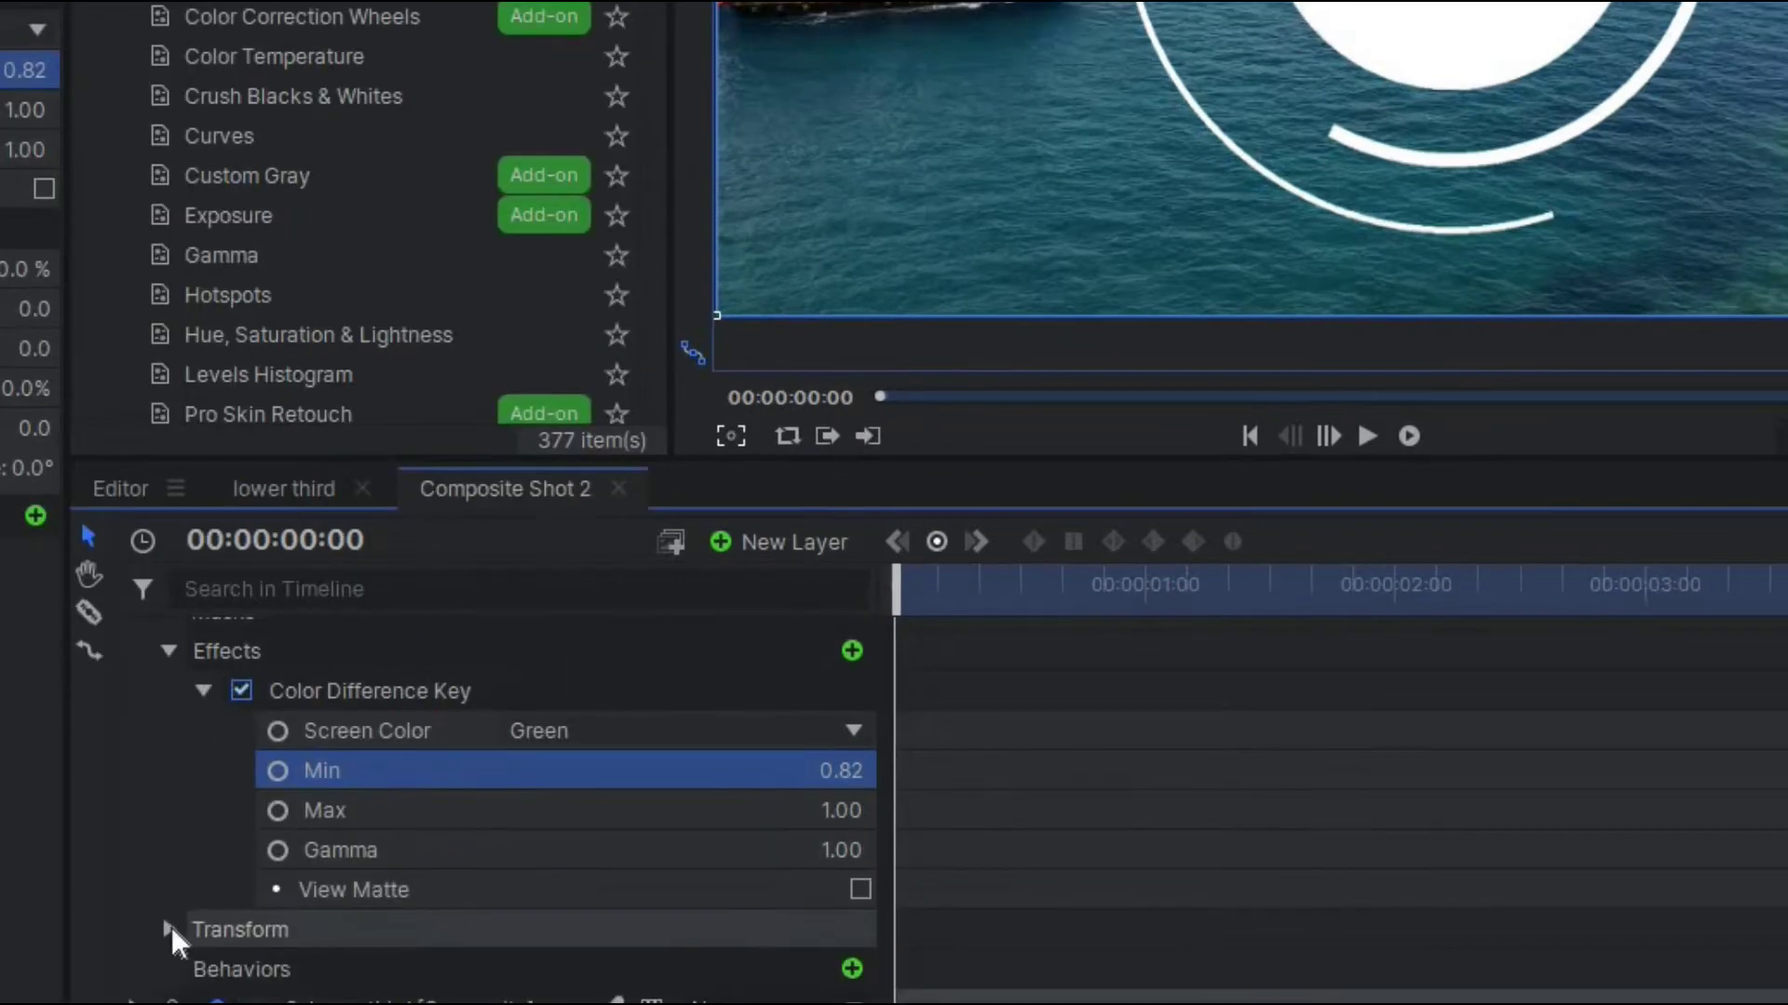
click(326, 870)
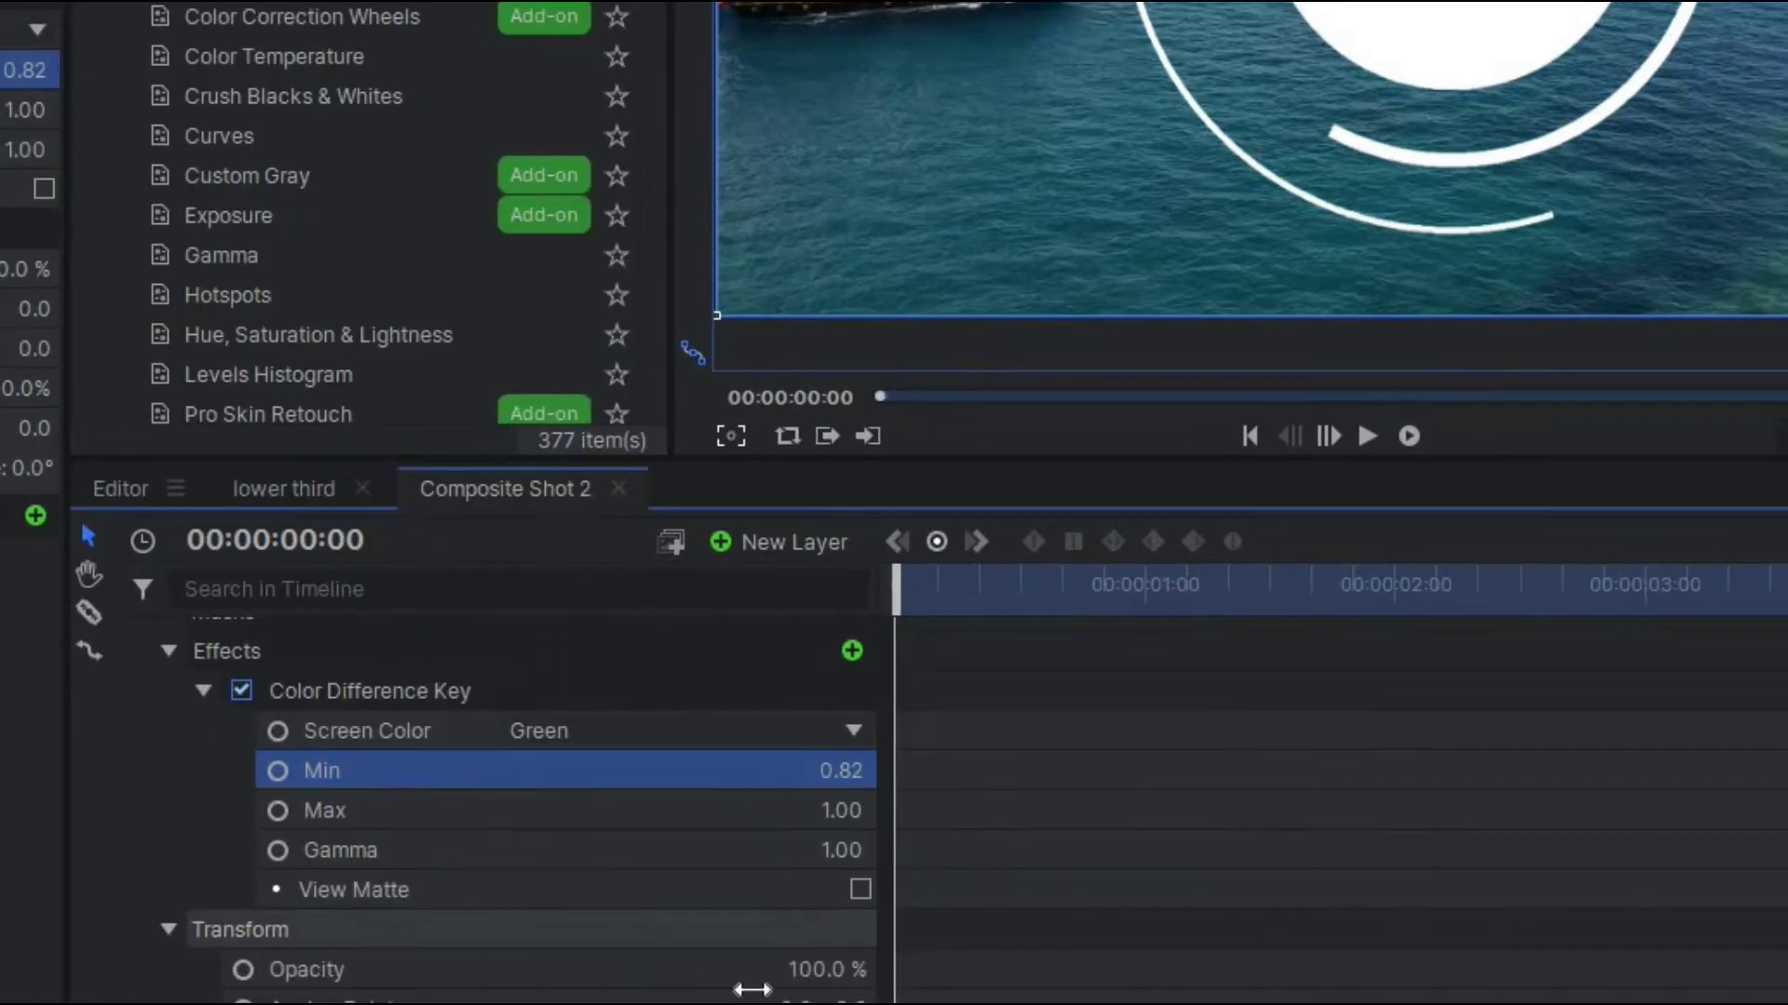
scroll(856, 920, down, 3)
drag(857, 921, 782, 921)
drag(756, 980, 741, 980)
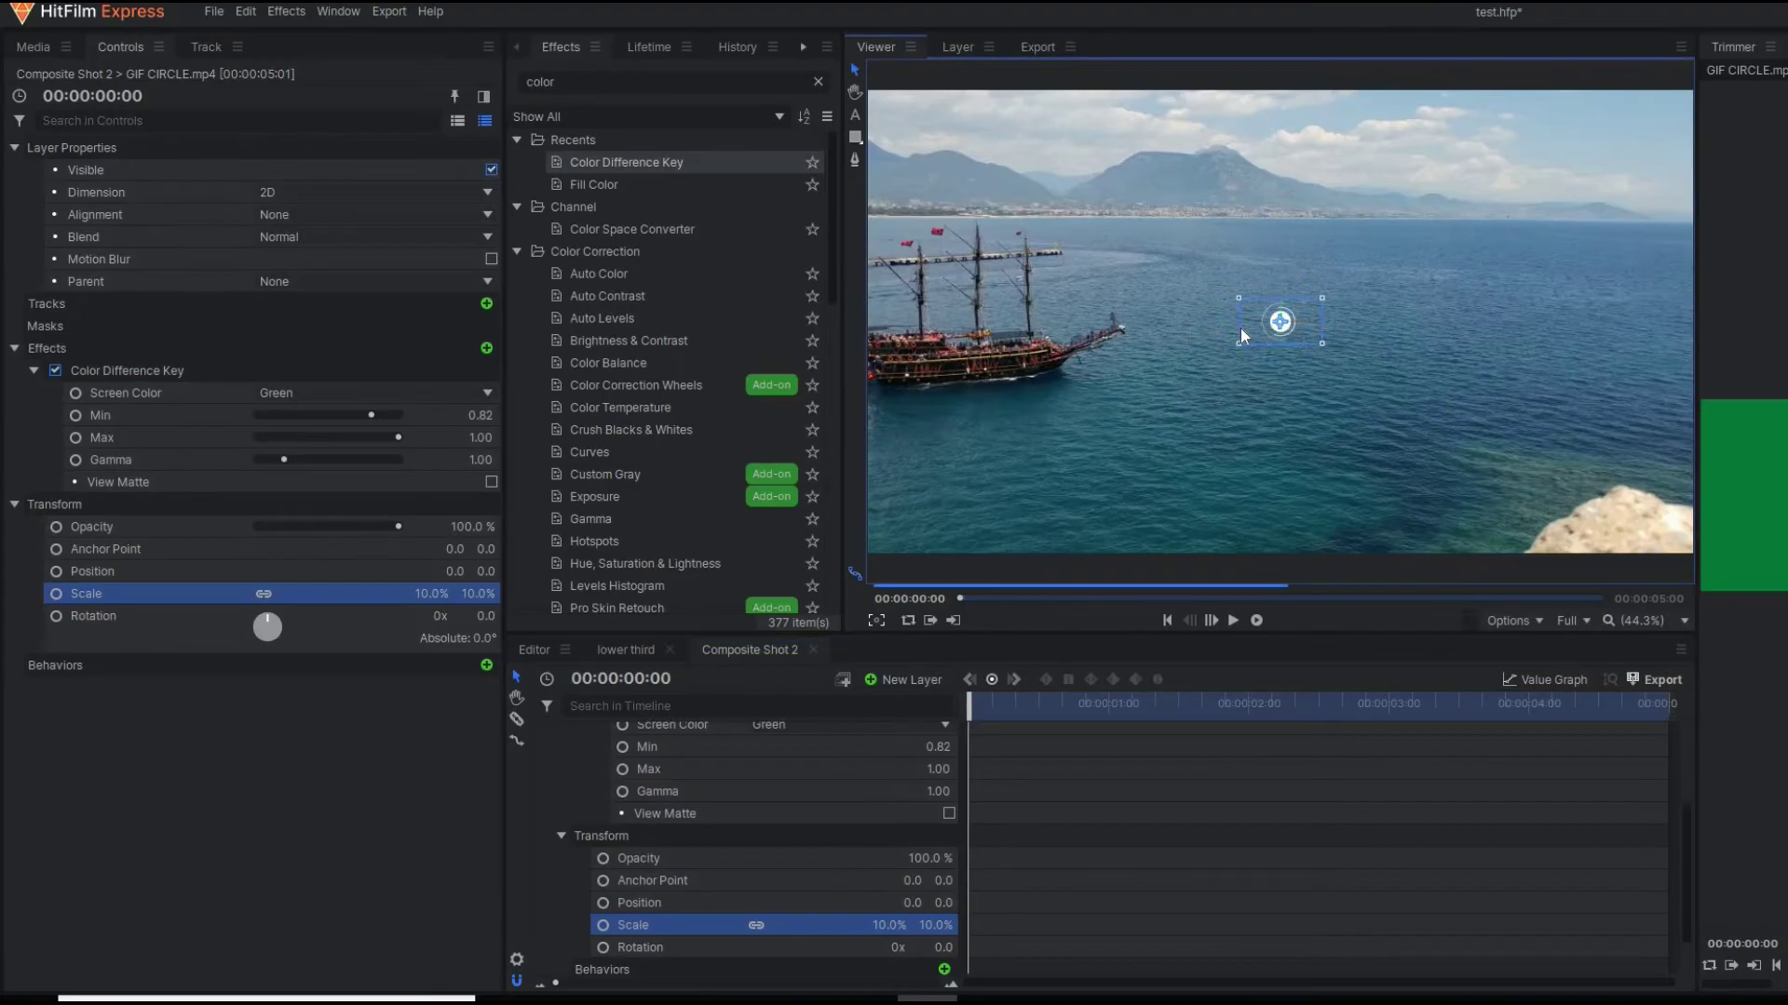
Position the small circle on the ship's bow at about -386, -13.5 and scrub through the shot to compare their movement.
drag(1240, 328, 1085, 327)
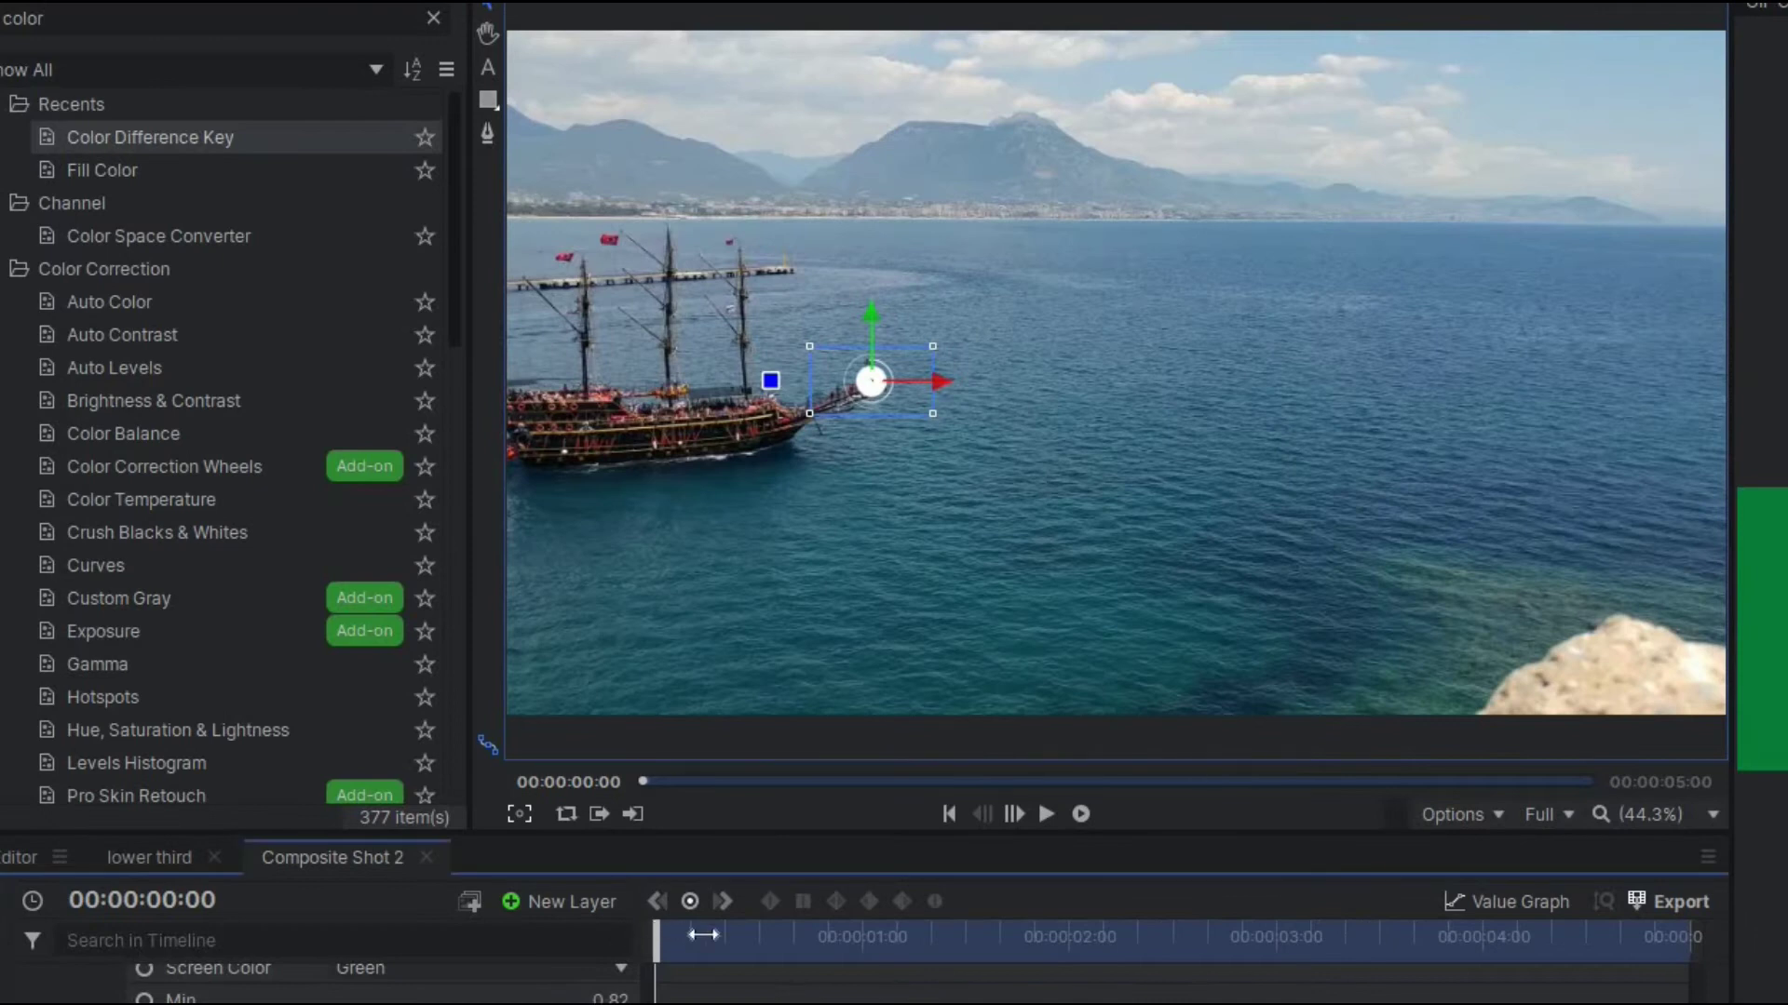
drag(703, 935, 1482, 1004)
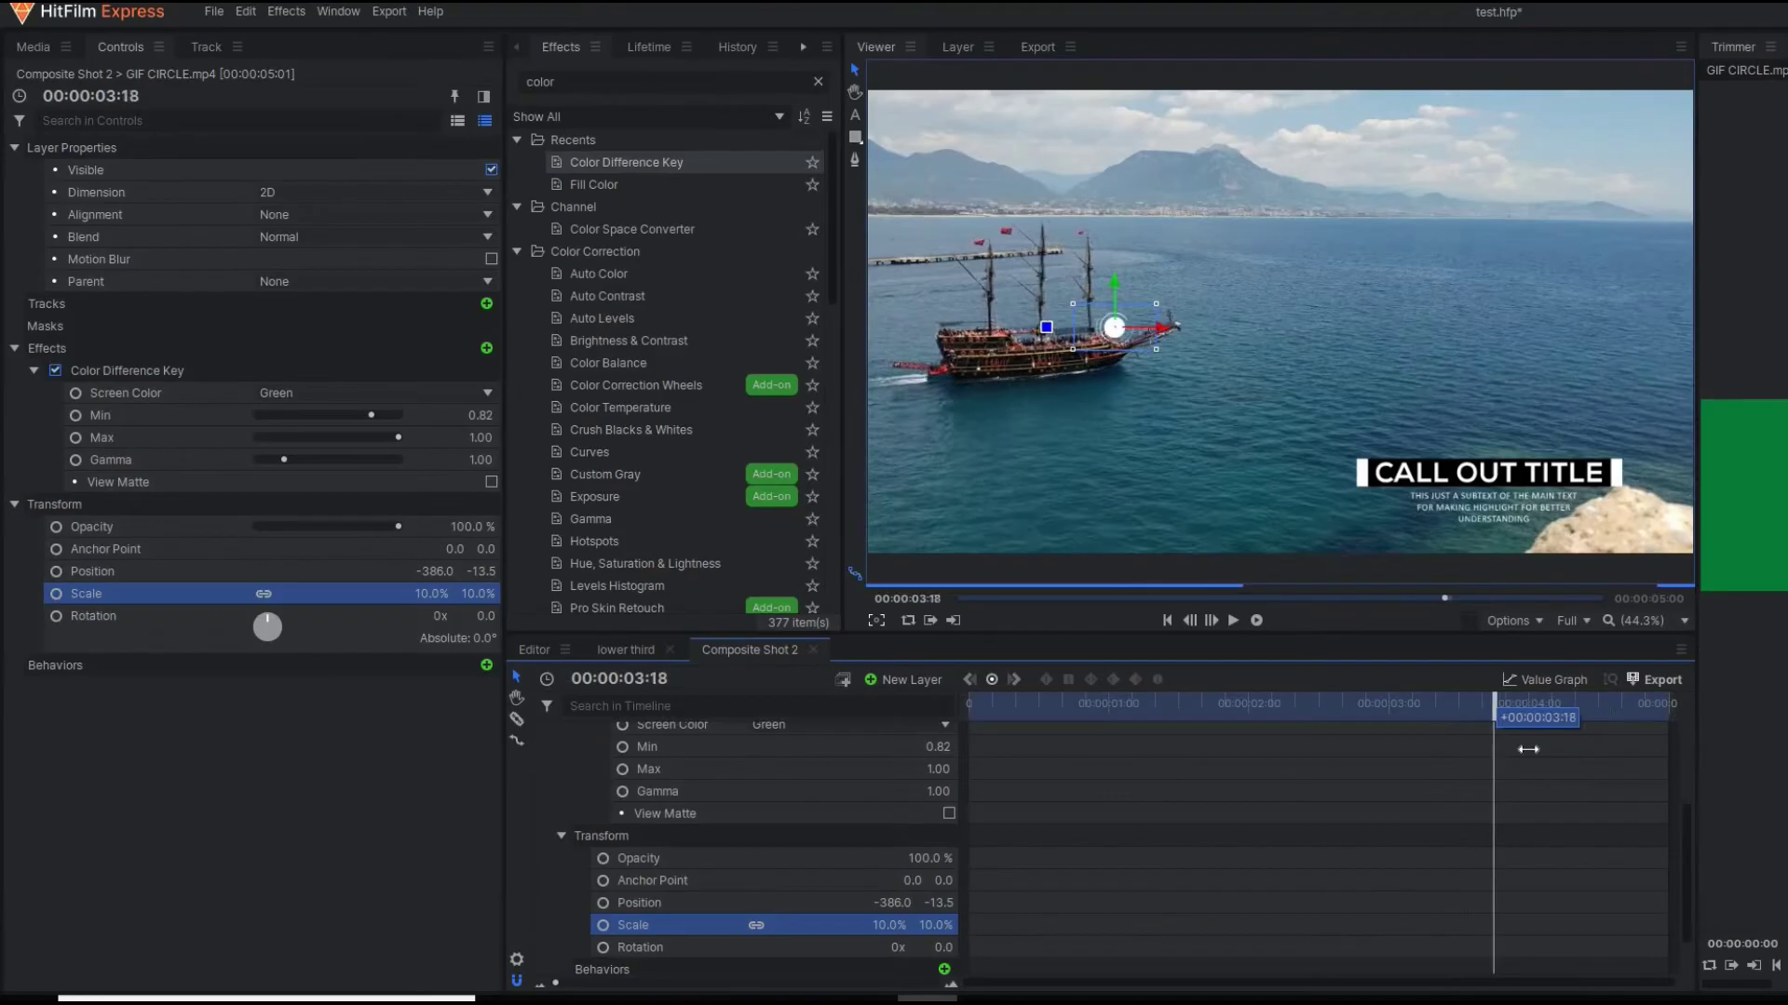
drag(1527, 749, 1529, 706)
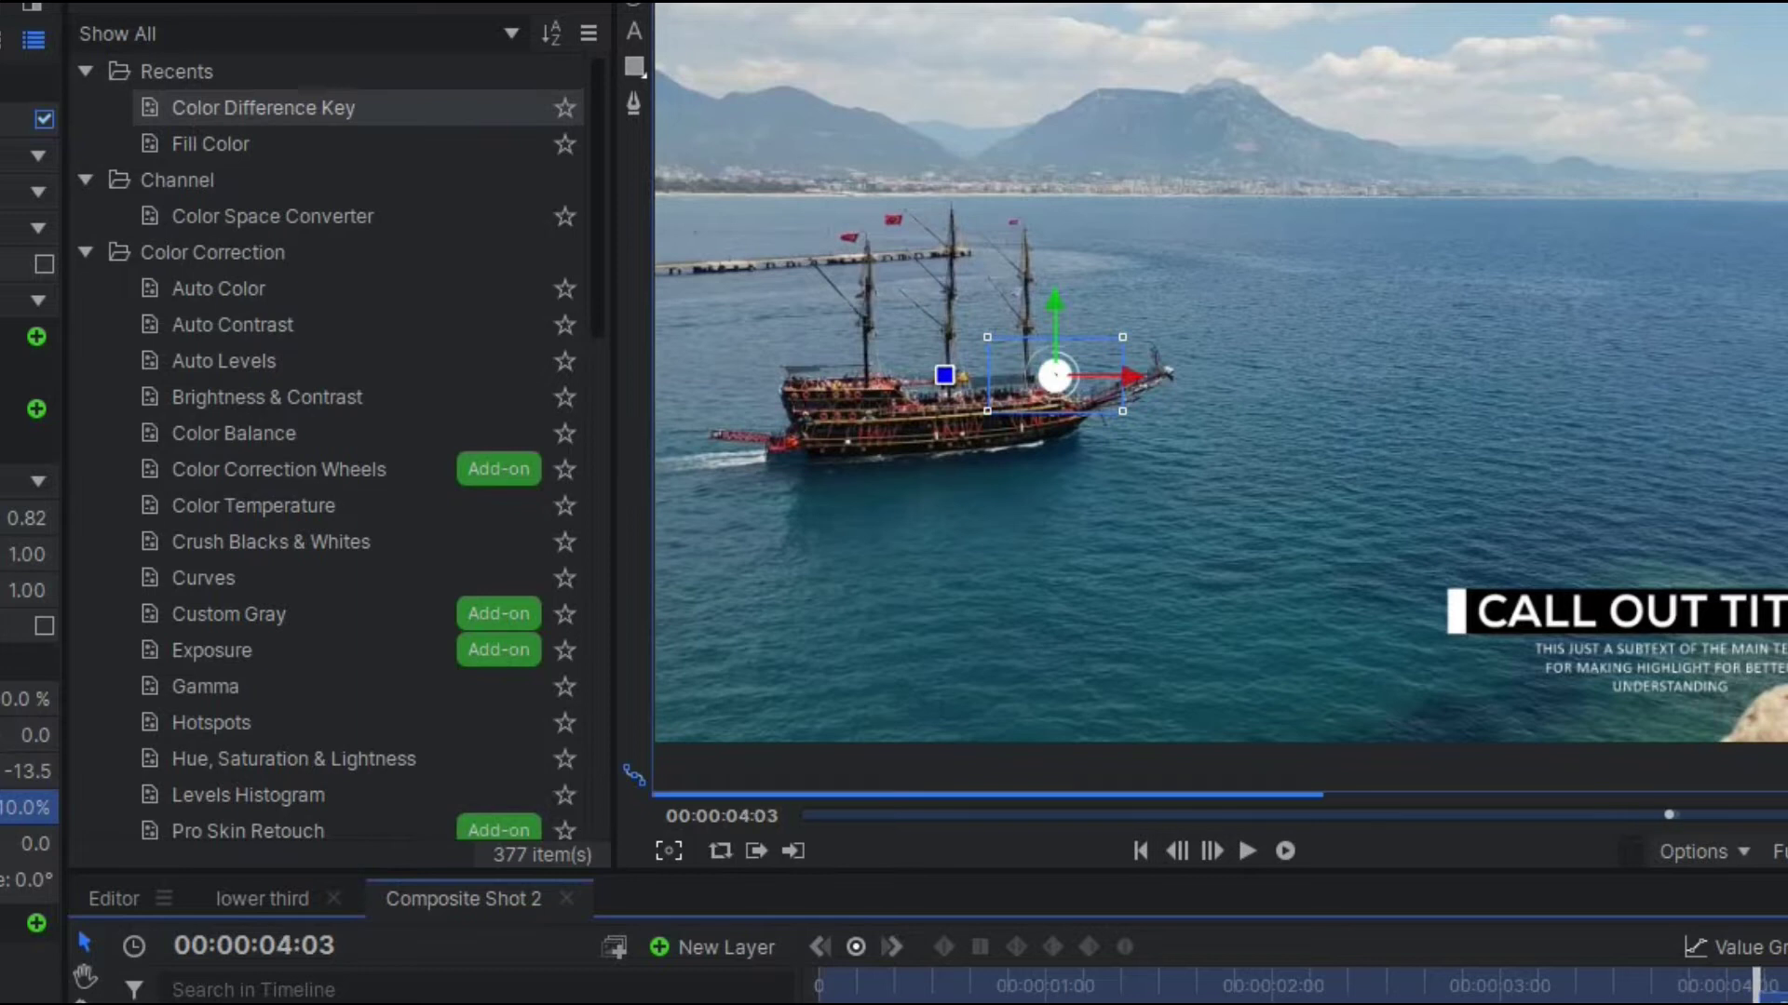
click(875, 978)
drag(885, 977, 742, 968)
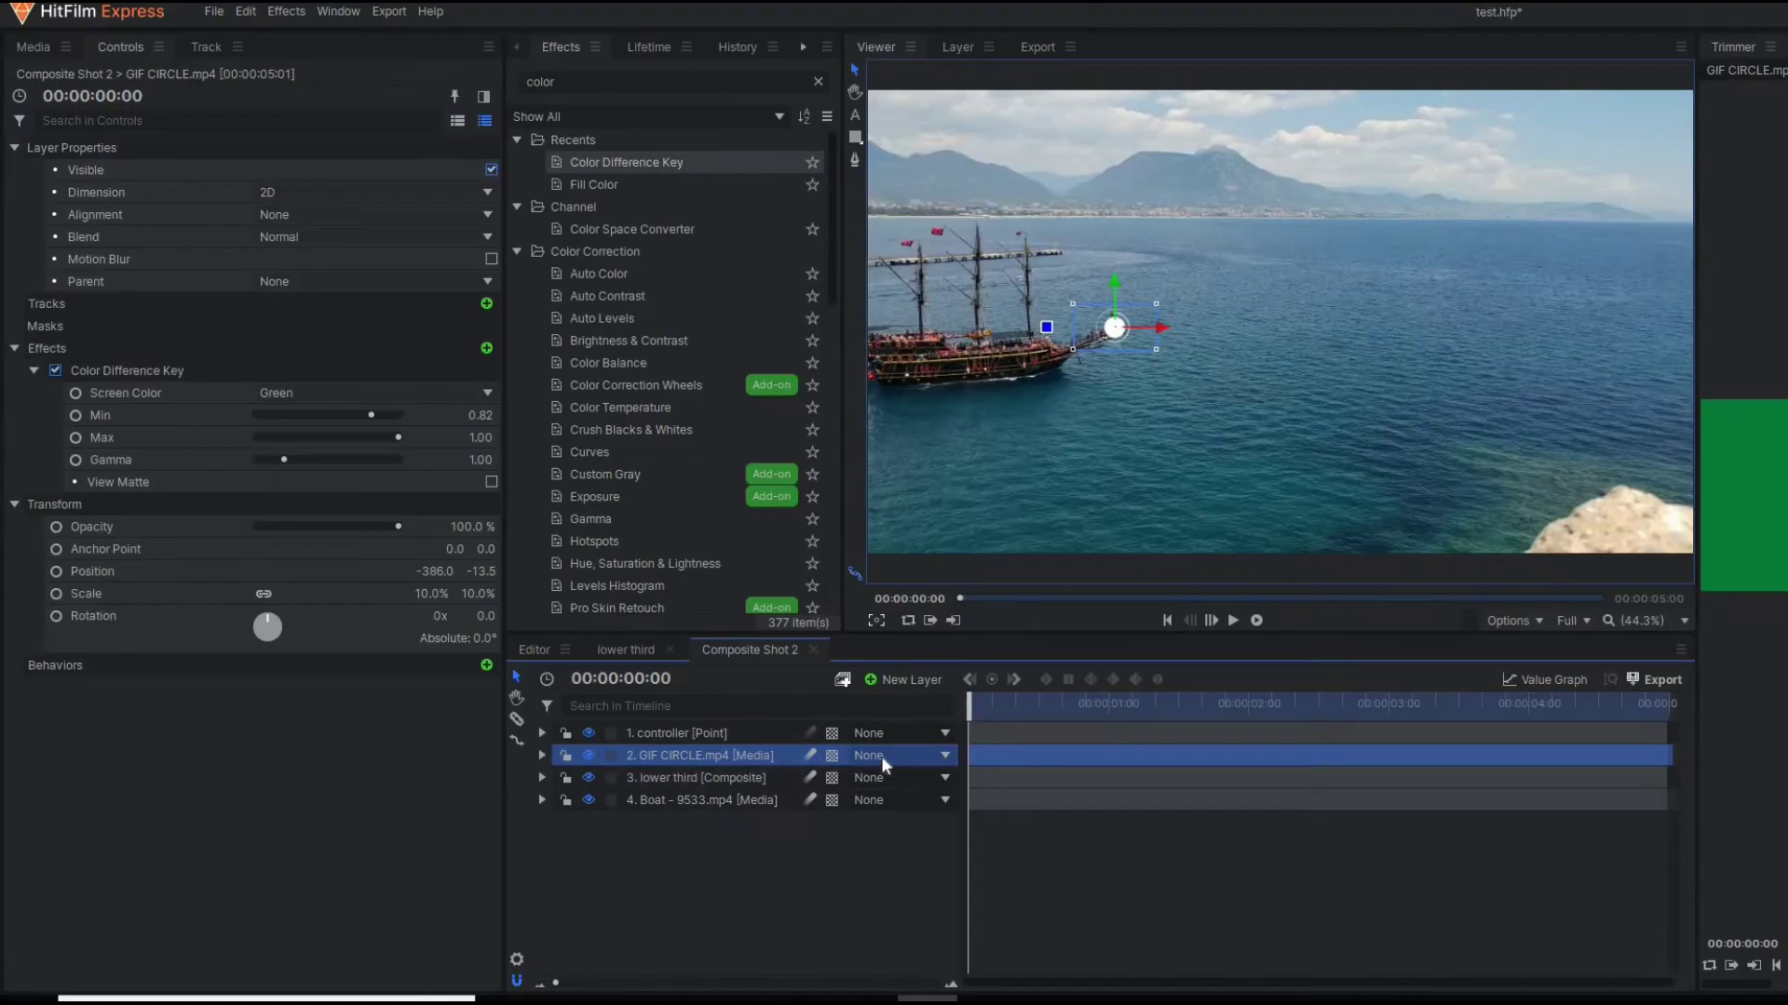
Parent the GIF CIRCLE layer to the controller point at 00:00:00:00 and play back the tracked circle.
click(881, 756)
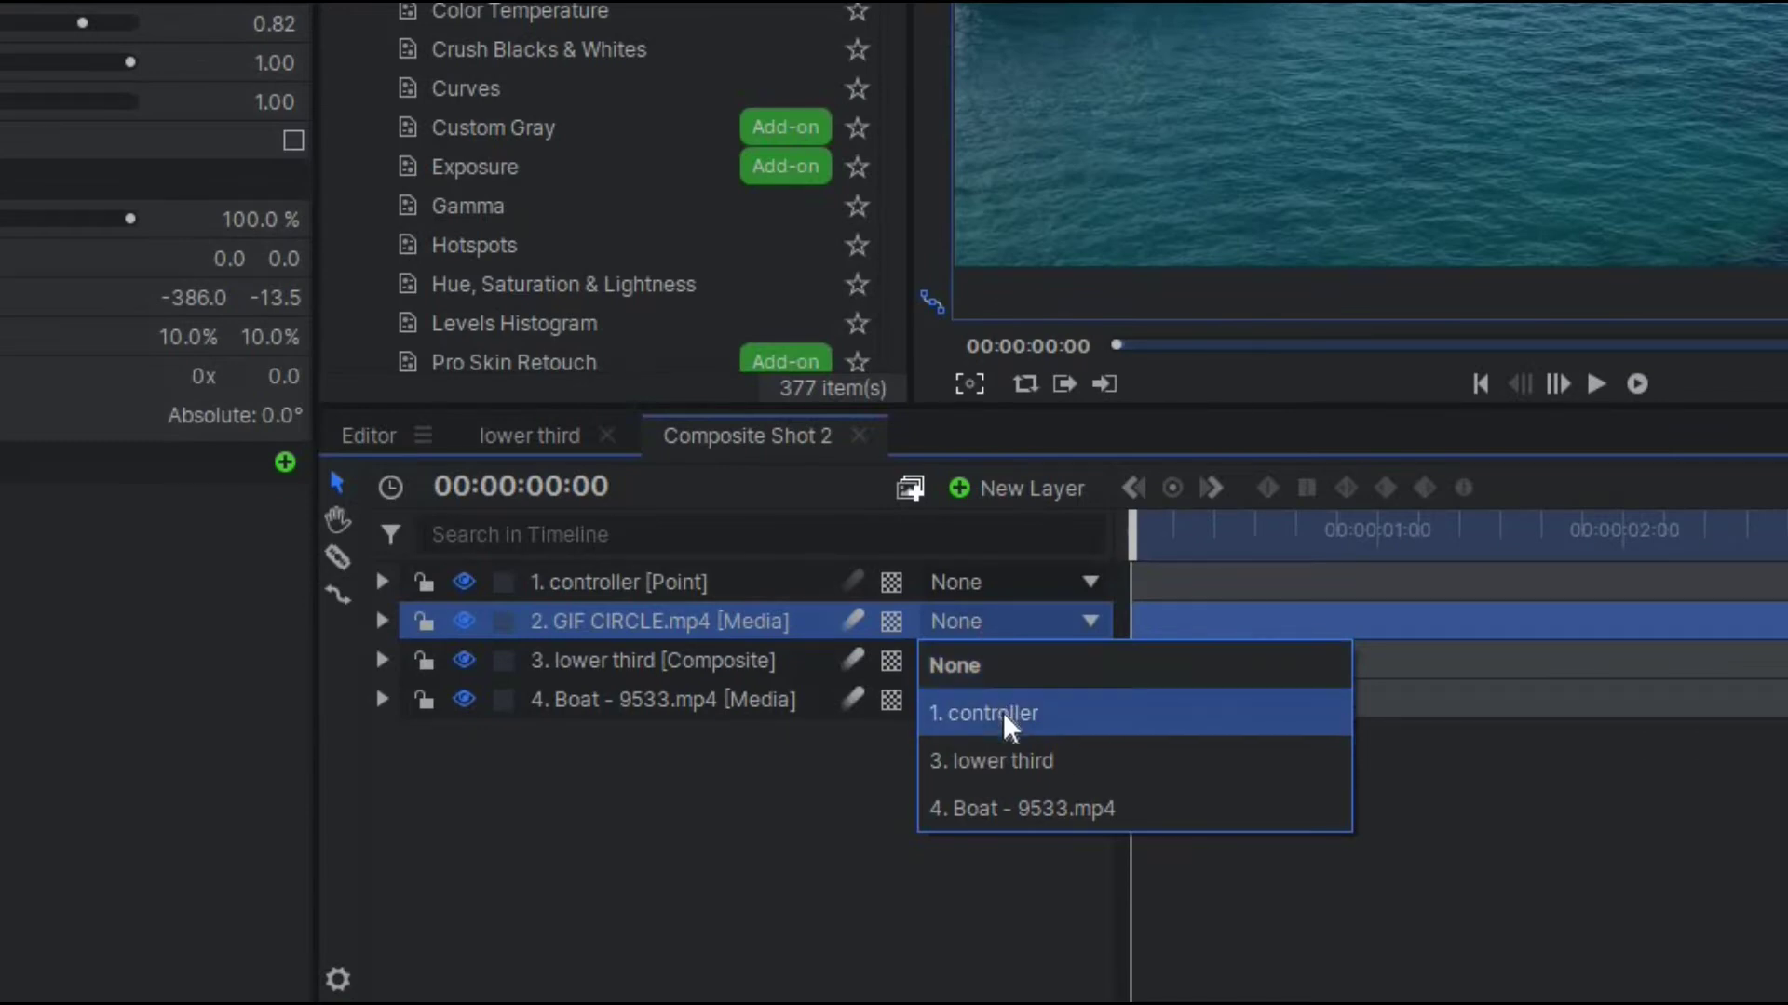
click(1005, 717)
click(1186, 563)
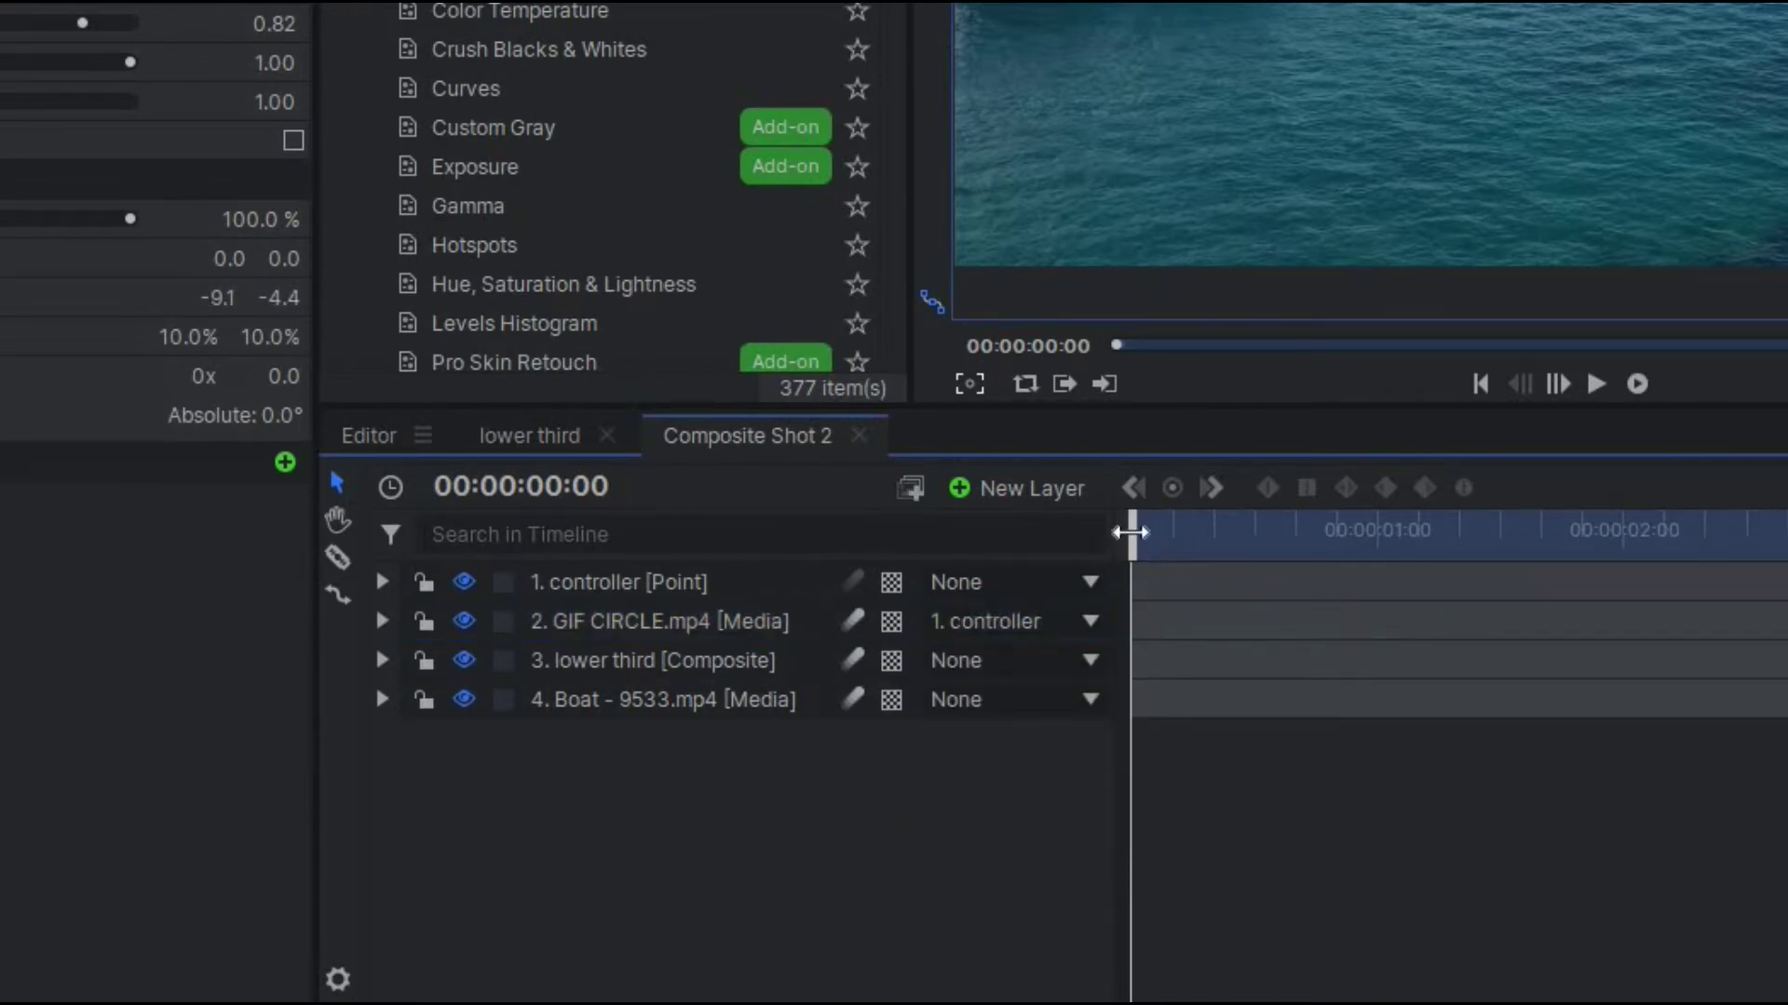
key(space)
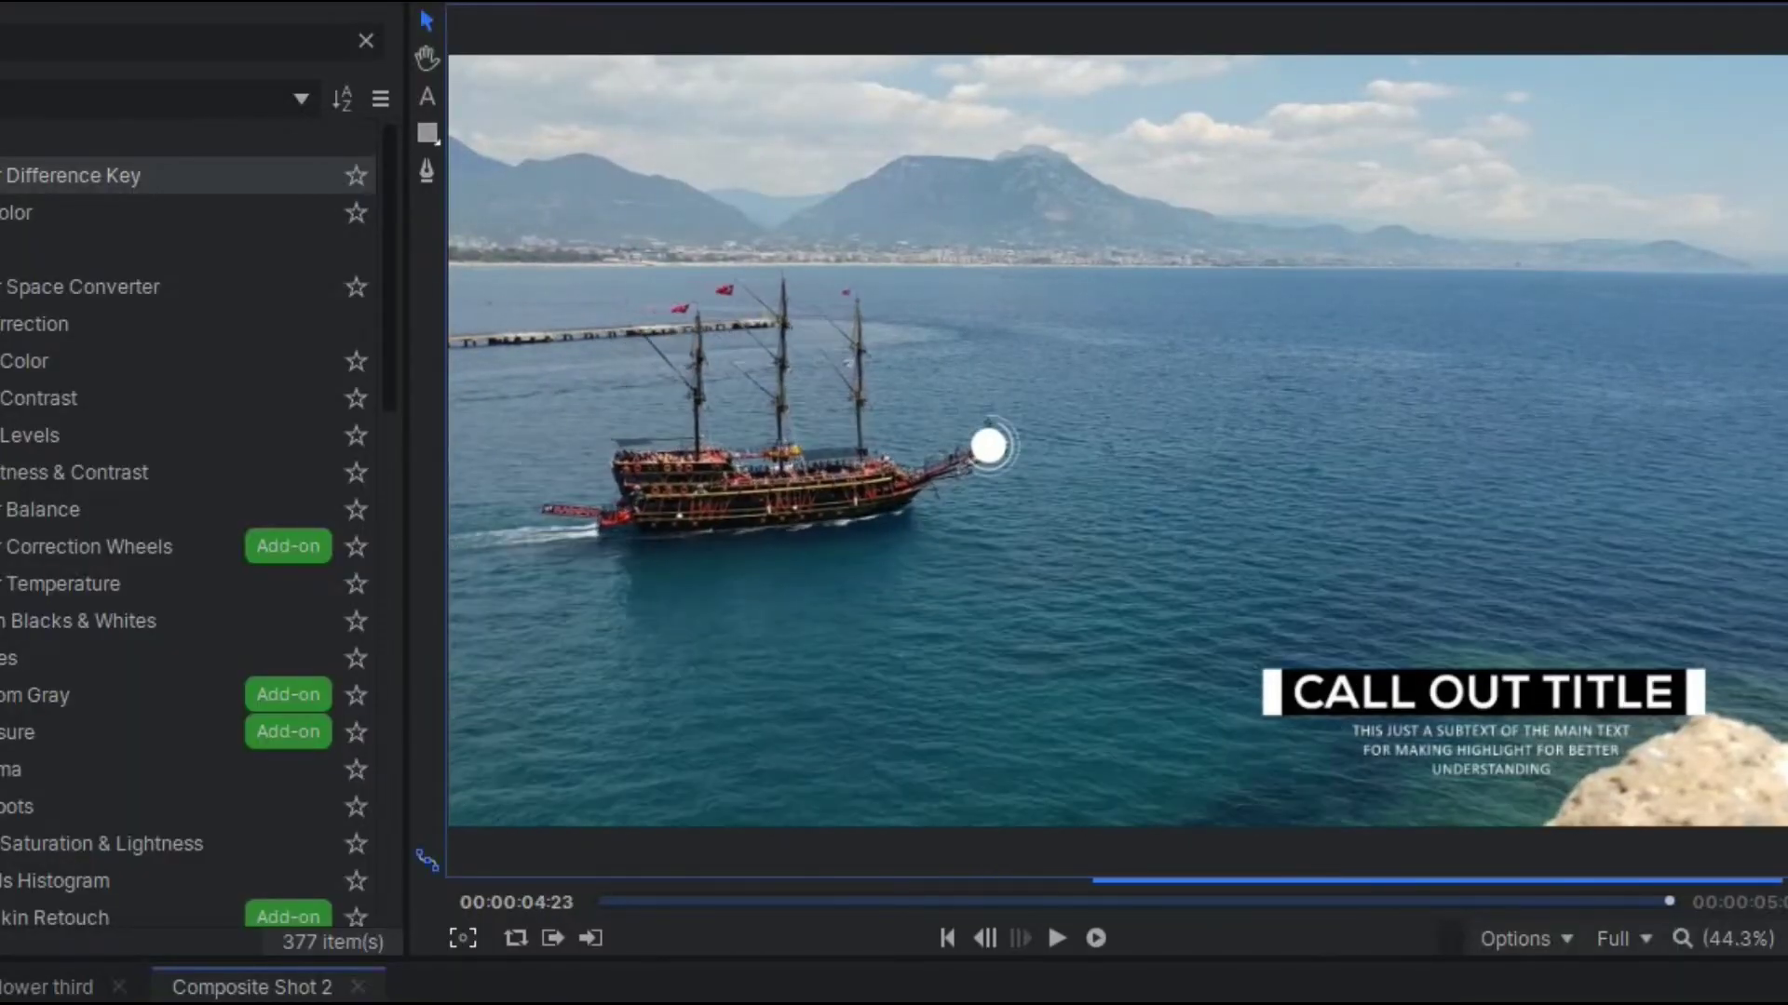
Create a new point layer with the playhead at 00:00:00:20 and name it "lower third pointer".
click(1082, 703)
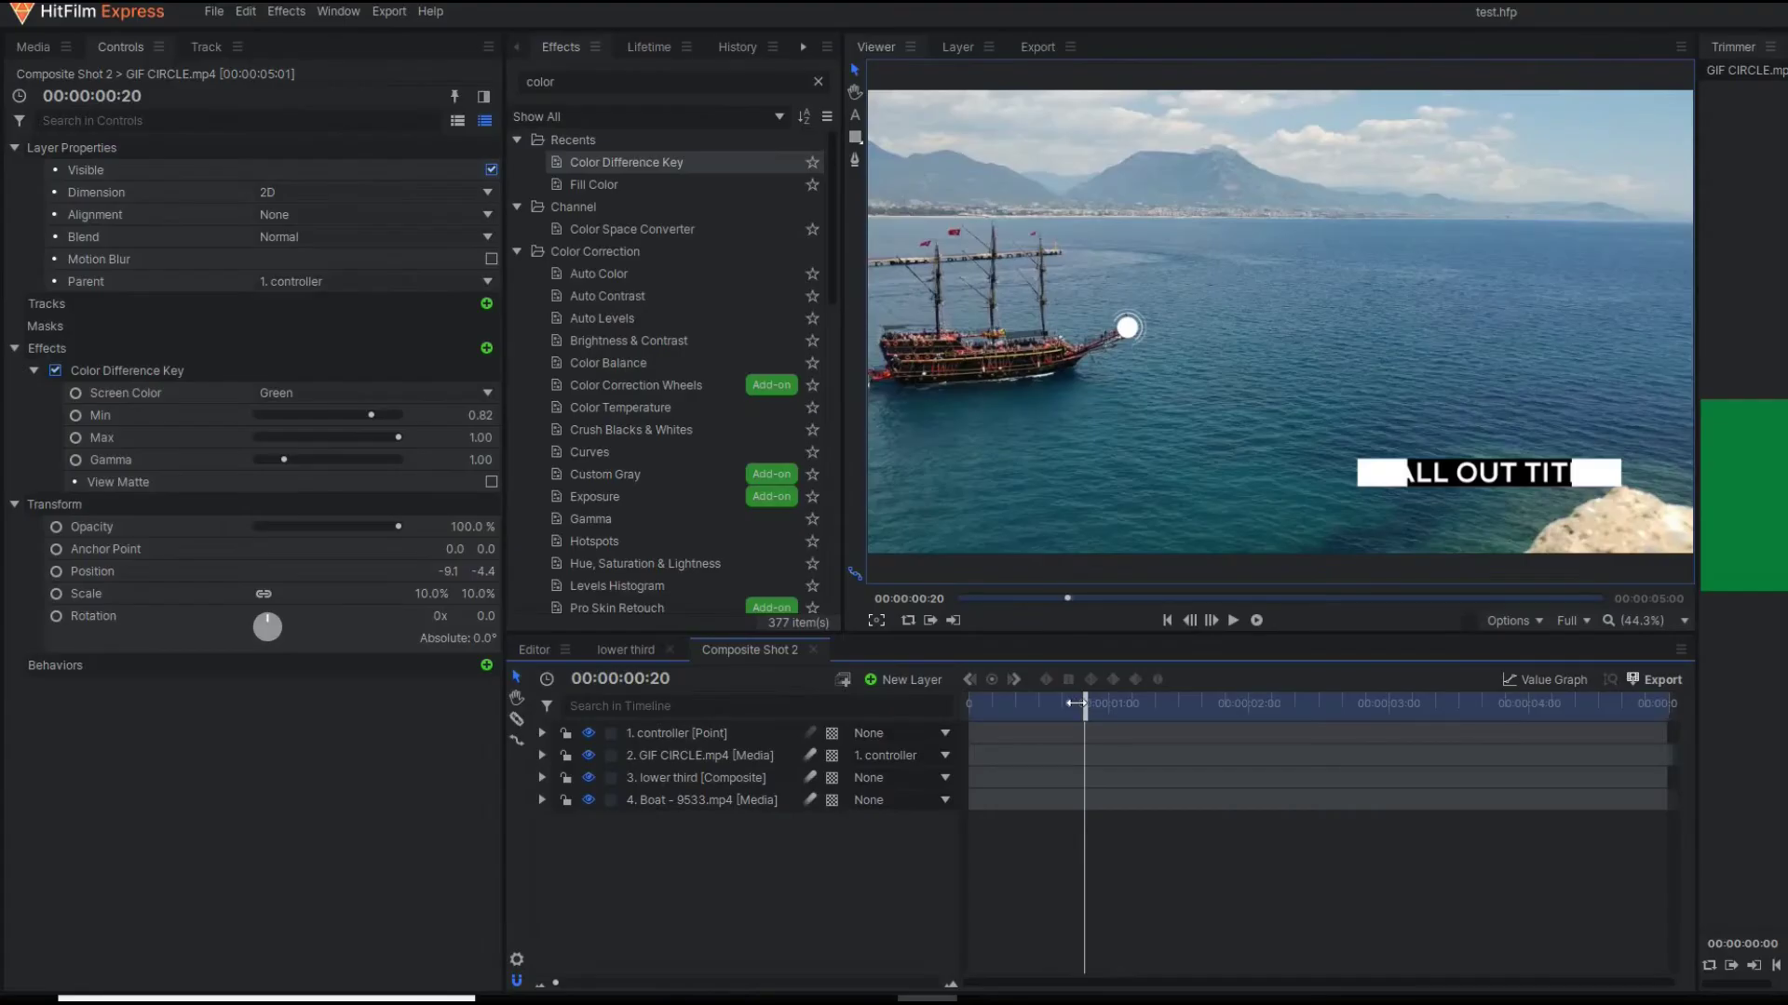
click(903, 679)
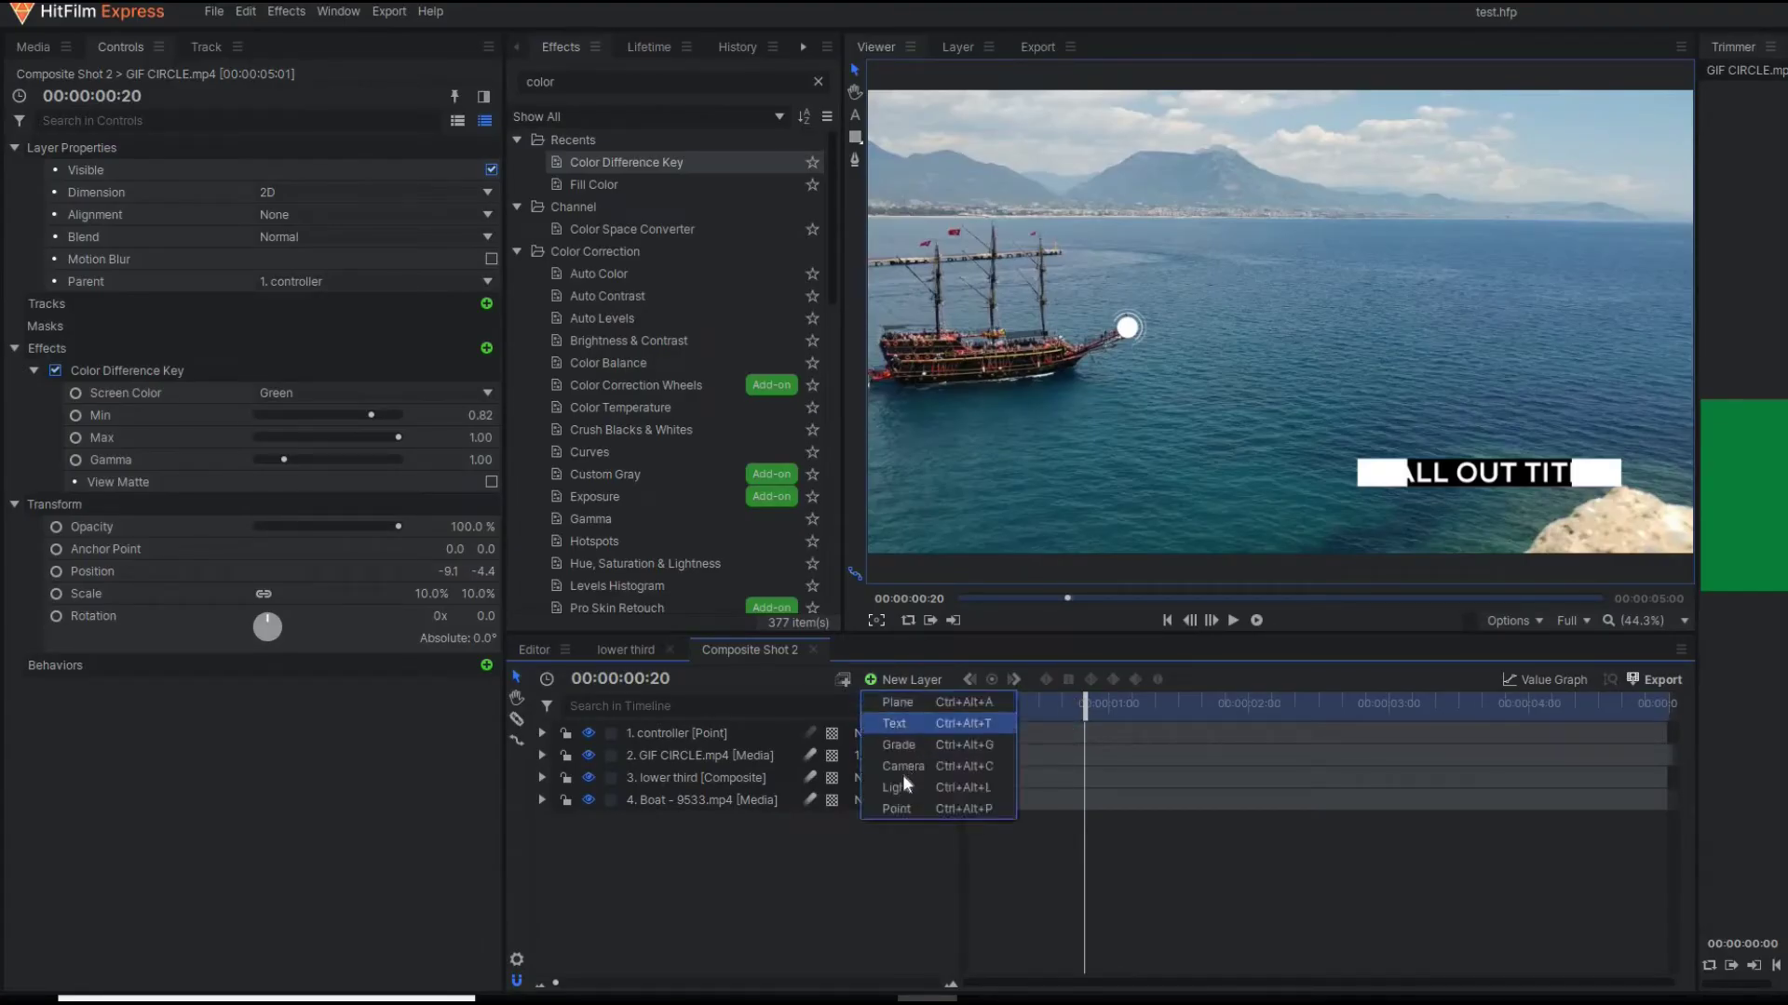
click(773, 712)
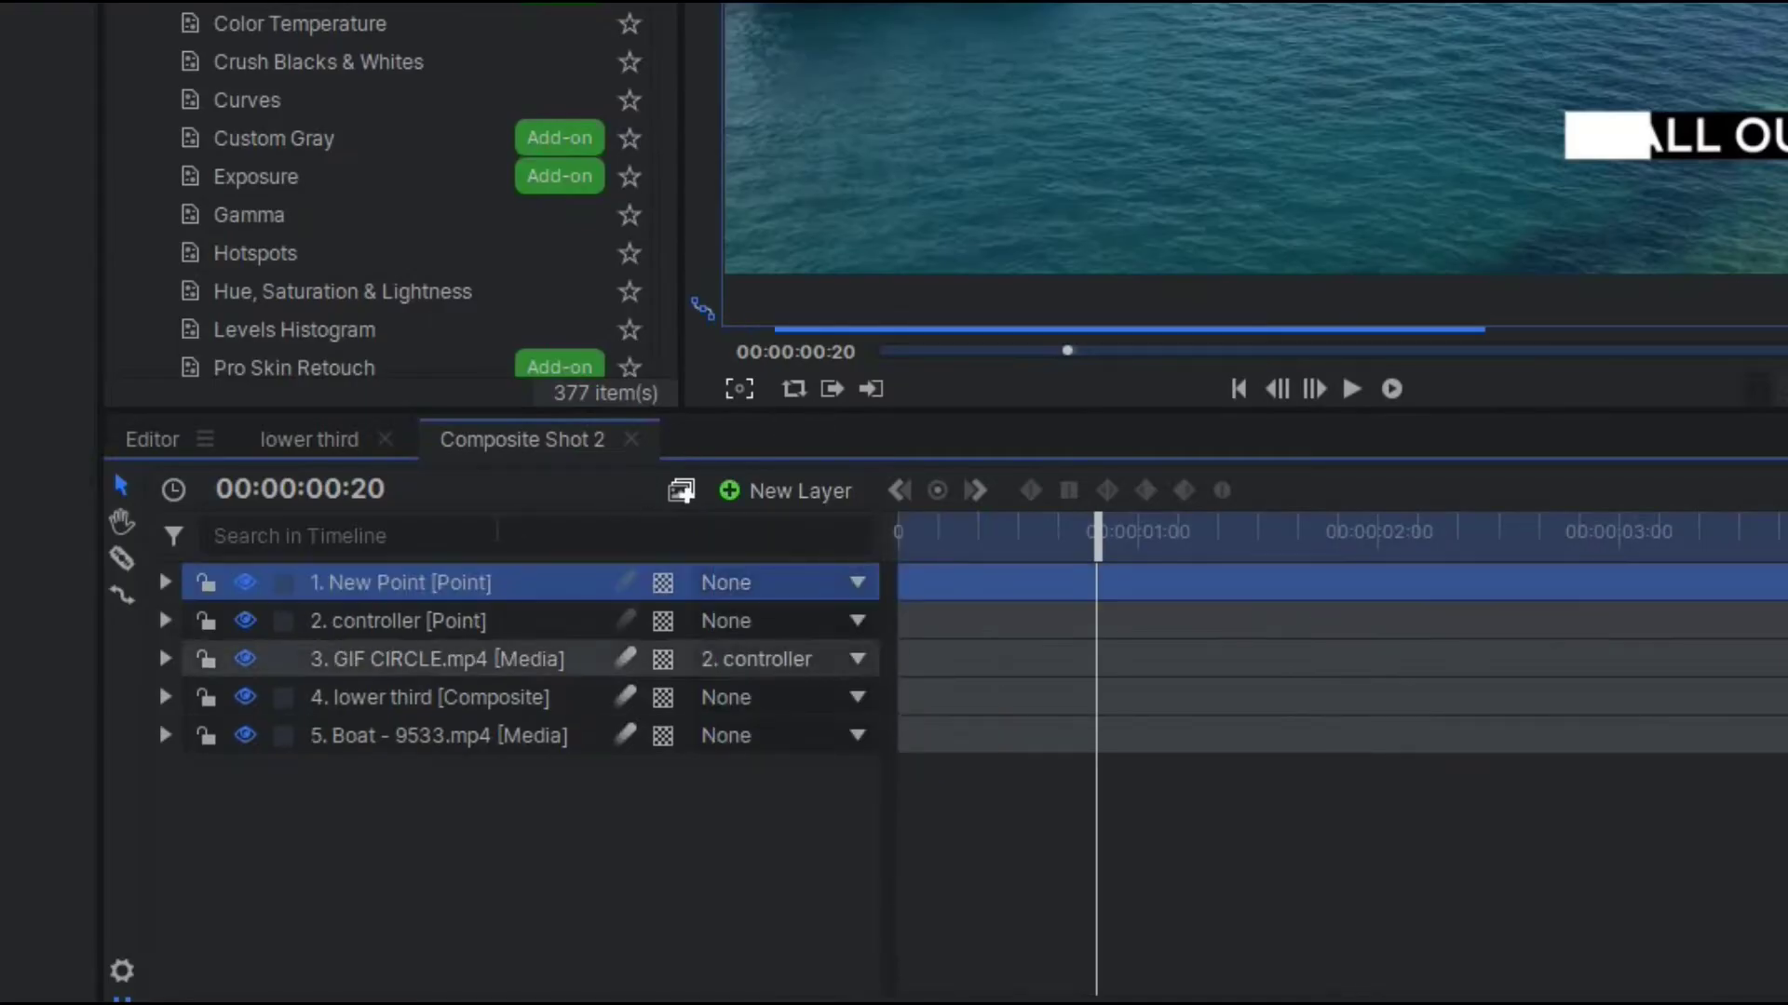
double_click(393, 581)
text(lowr)
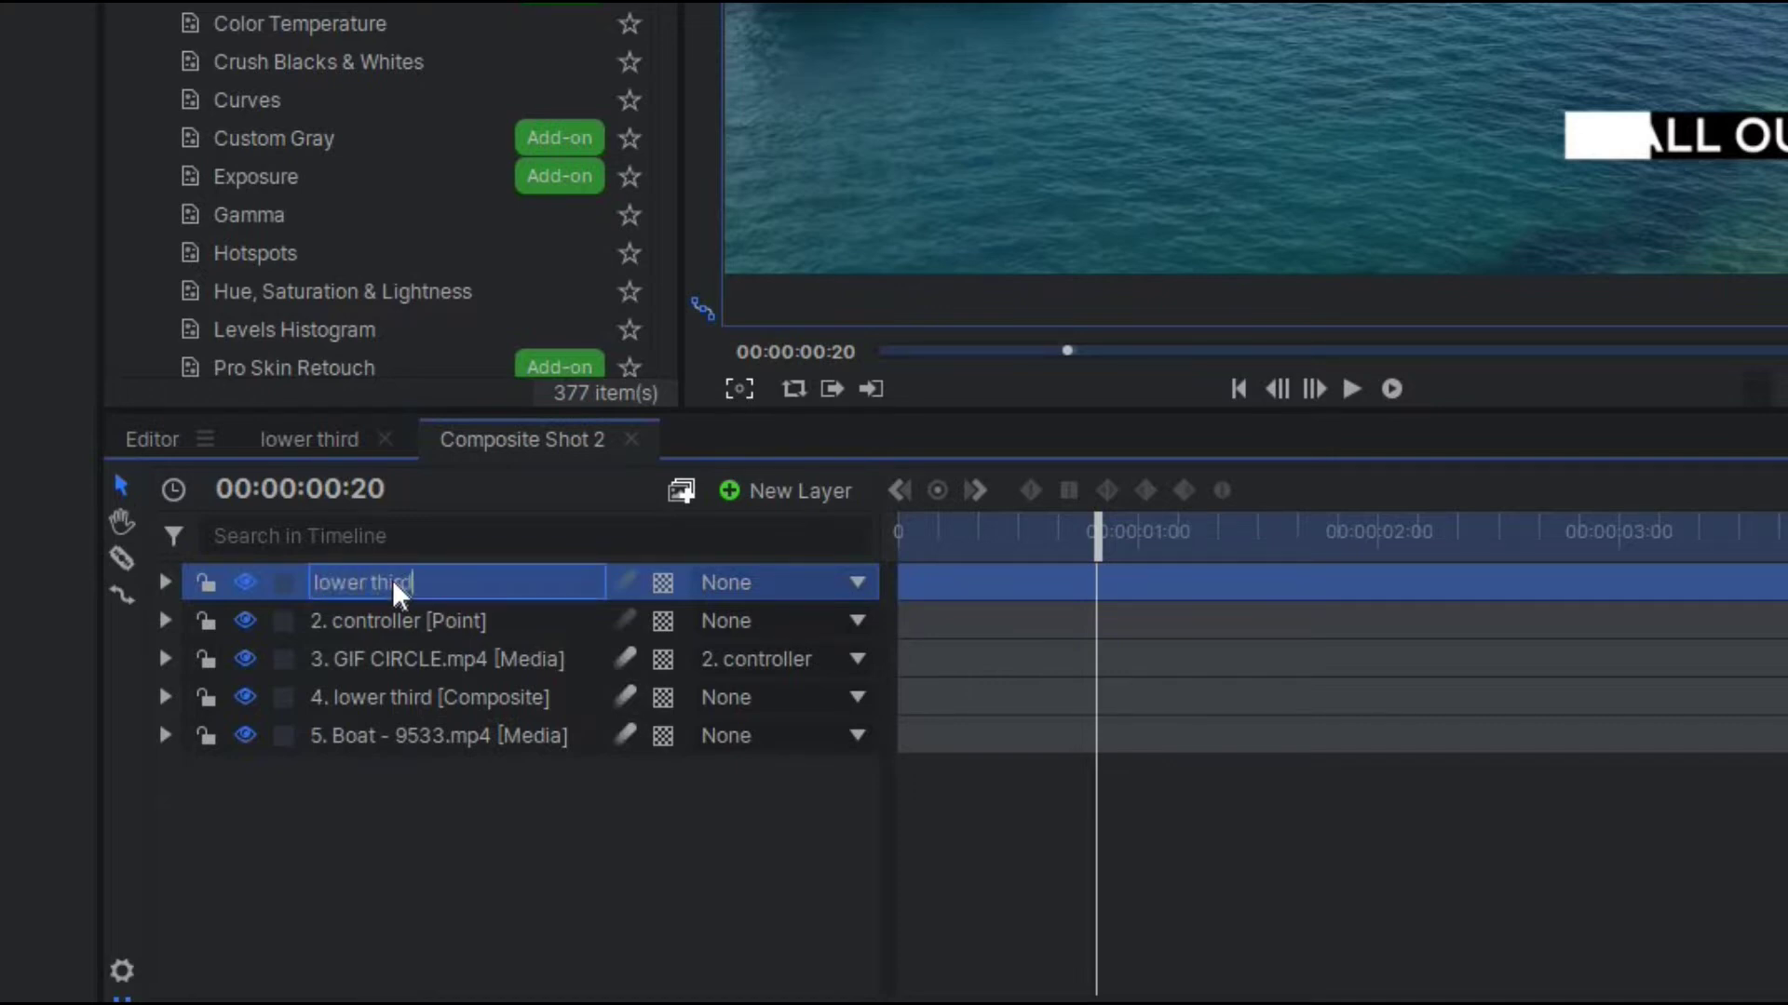
text(inter)
key(Return)
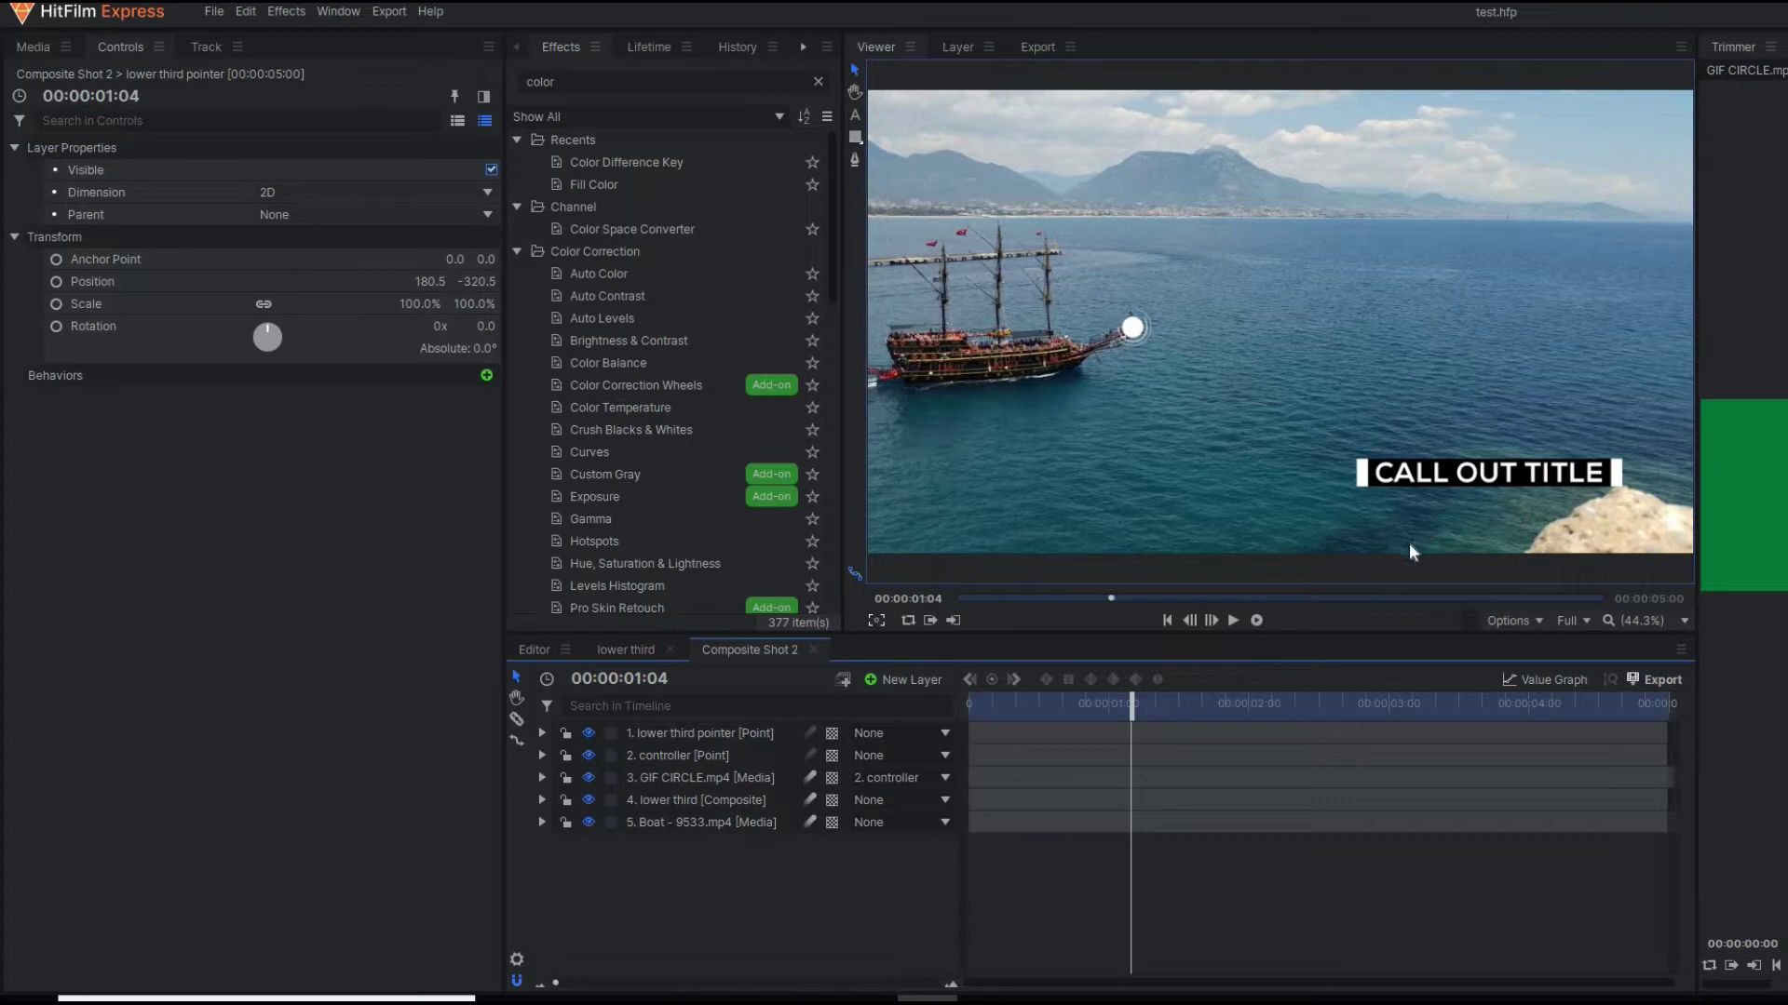
Add a Position keyframe to the lower third layer at 00:00:01:01.
click(1021, 705)
drag(1064, 713, 1004, 713)
click(545, 802)
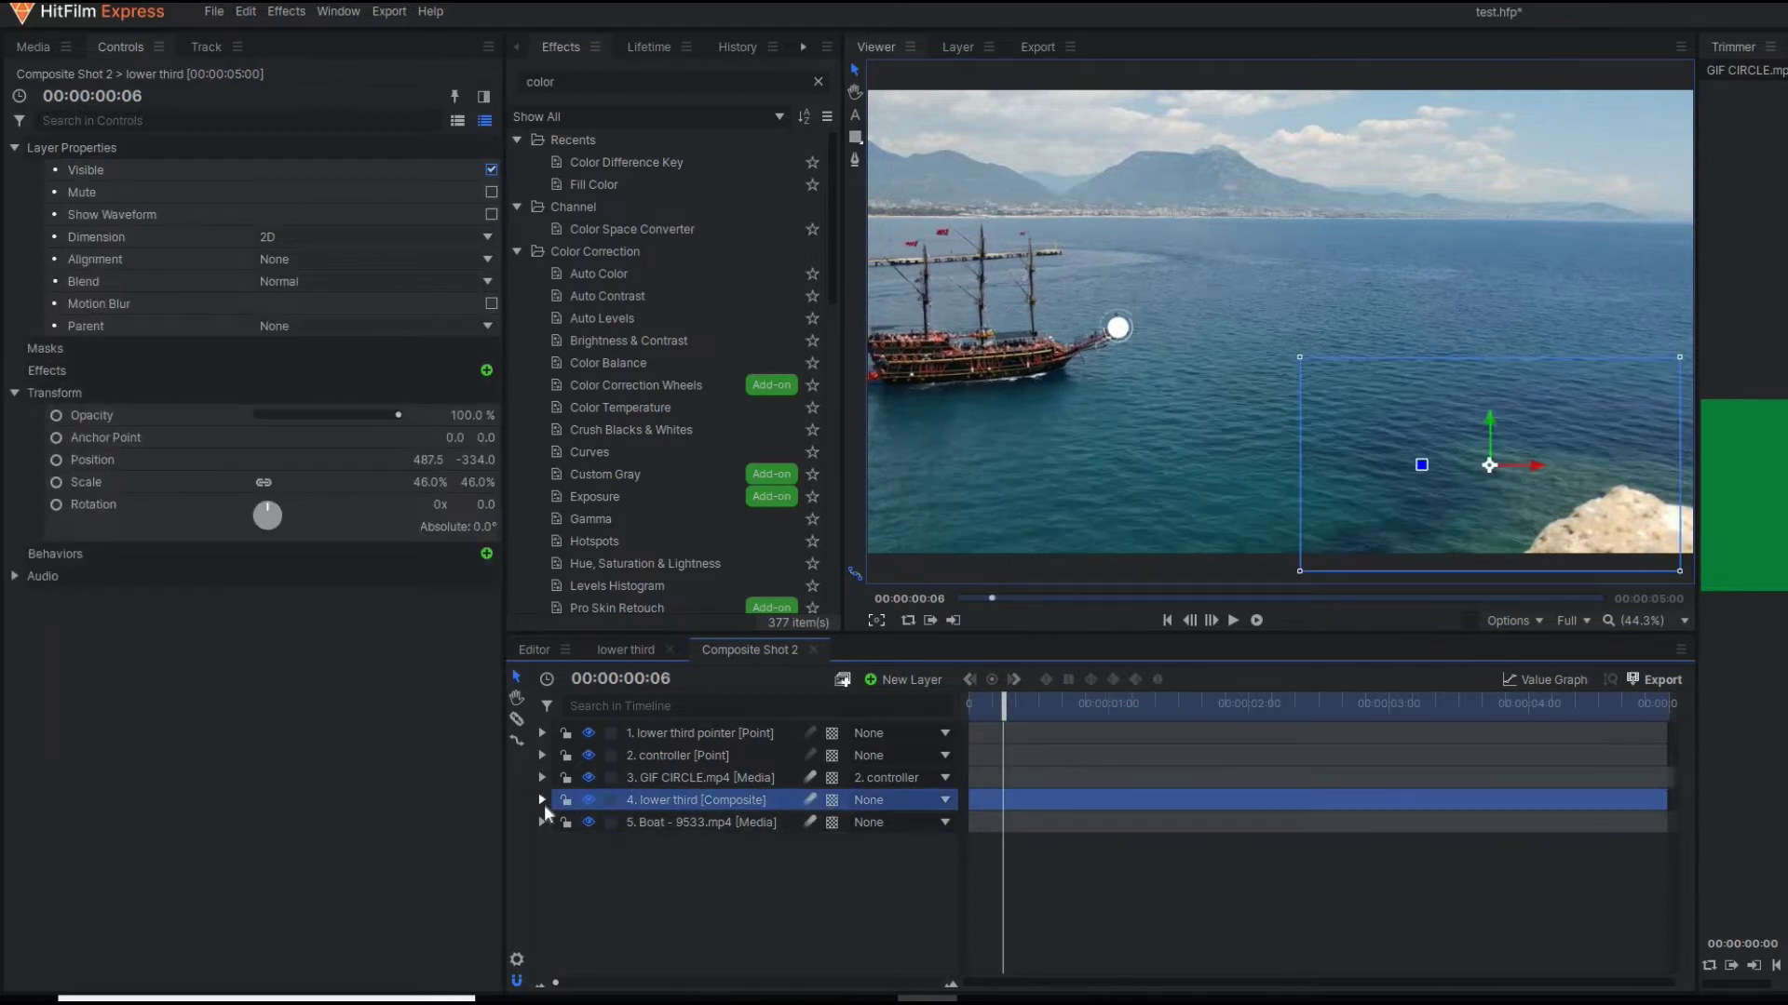
click(541, 801)
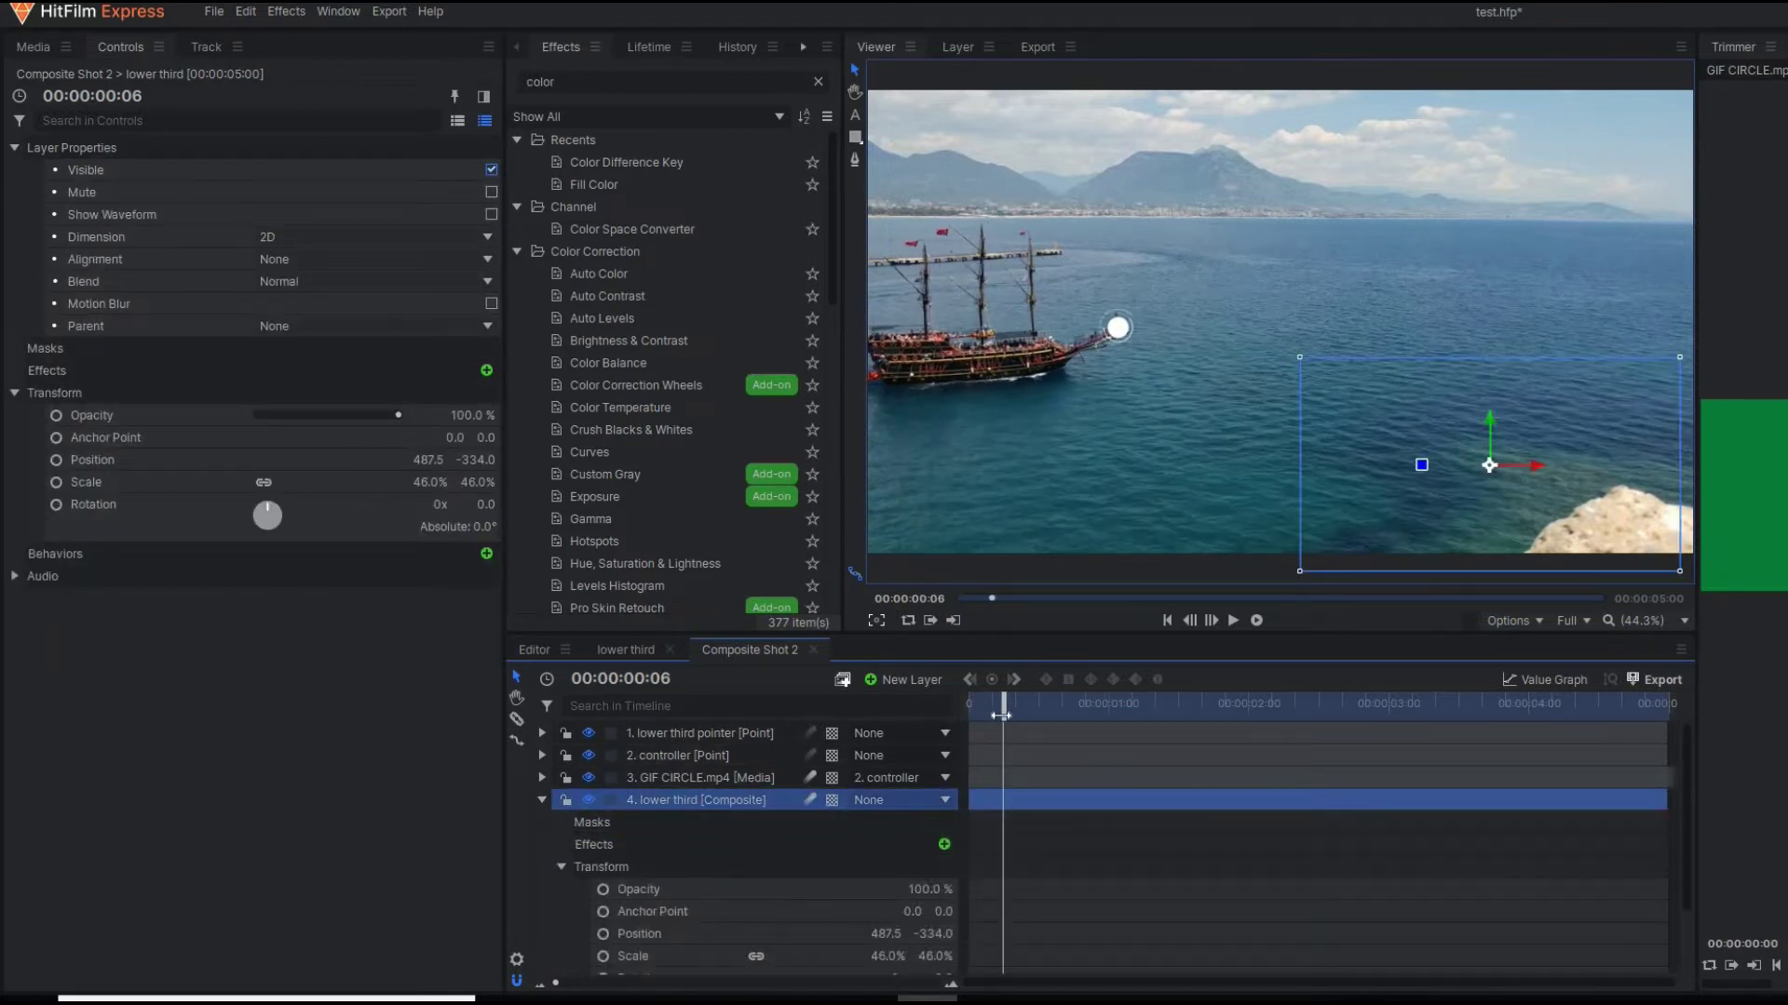
drag(1002, 715, 1114, 713)
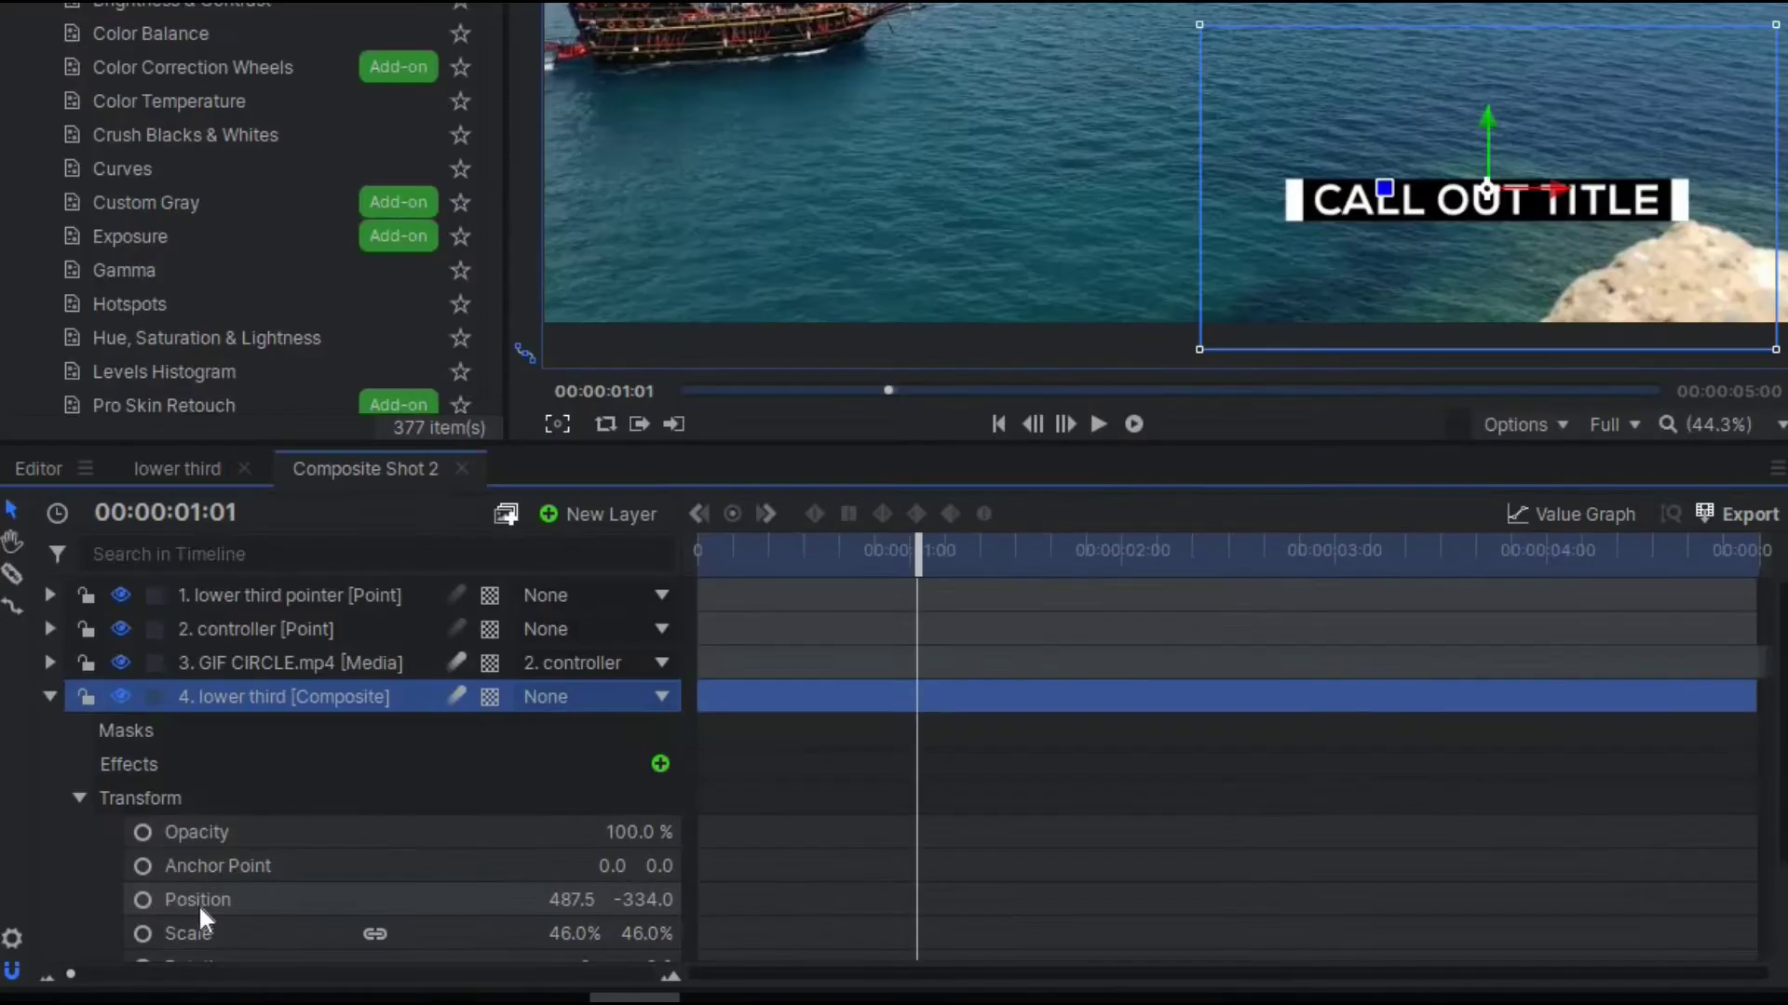
click(144, 901)
Keyframe the lower third's horizontal position at about -113.4 at 00:00:04:23, save the project and preview the title's movement.
drag(1316, 601, 1783, 609)
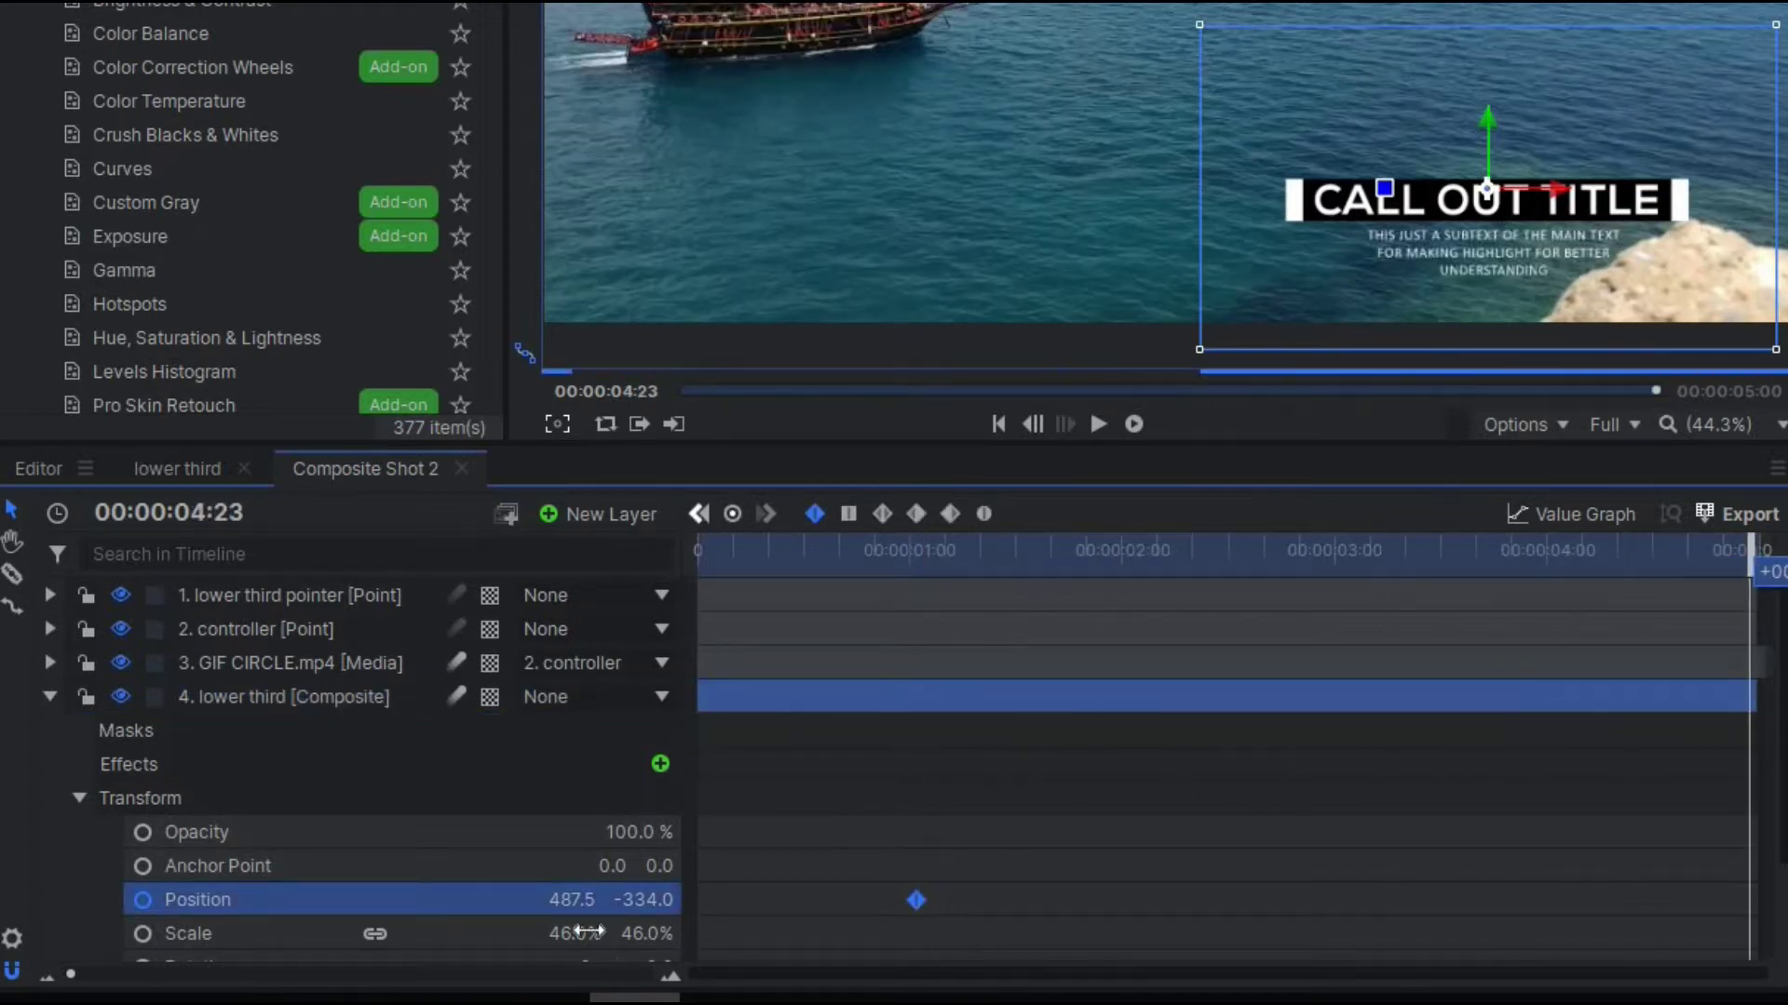
drag(571, 900, 278, 899)
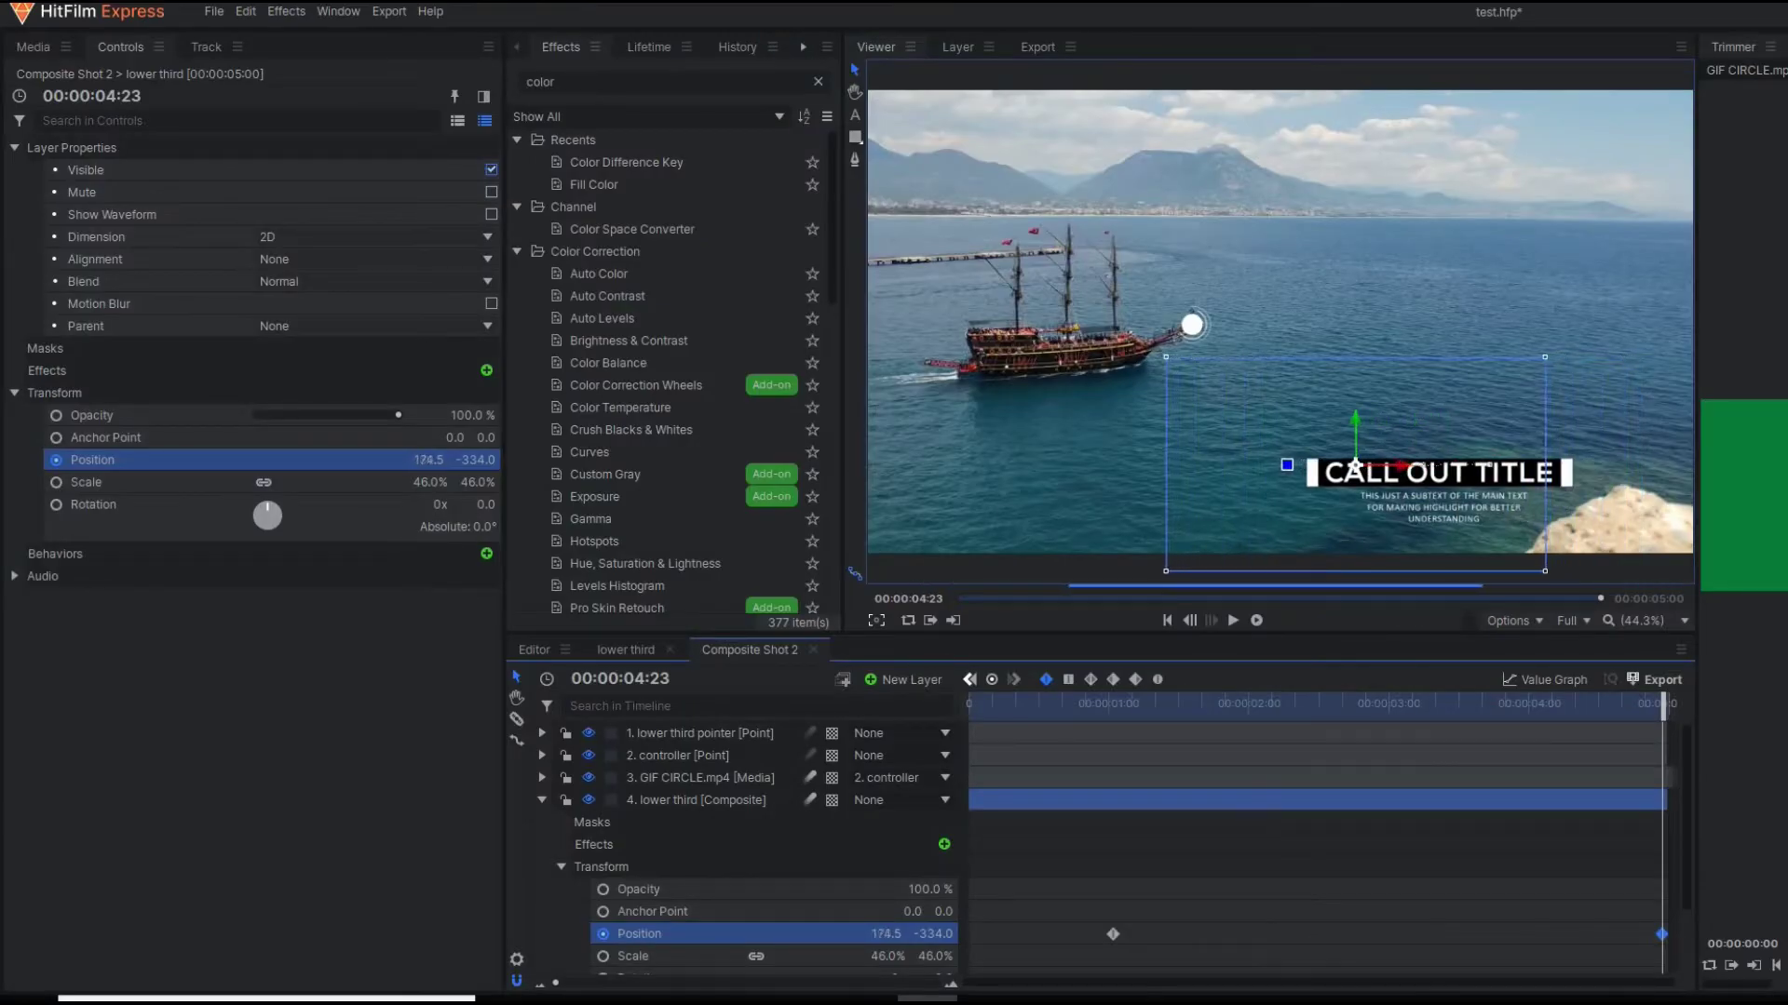
drag(886, 934, 617, 934)
key(ctrl+s)
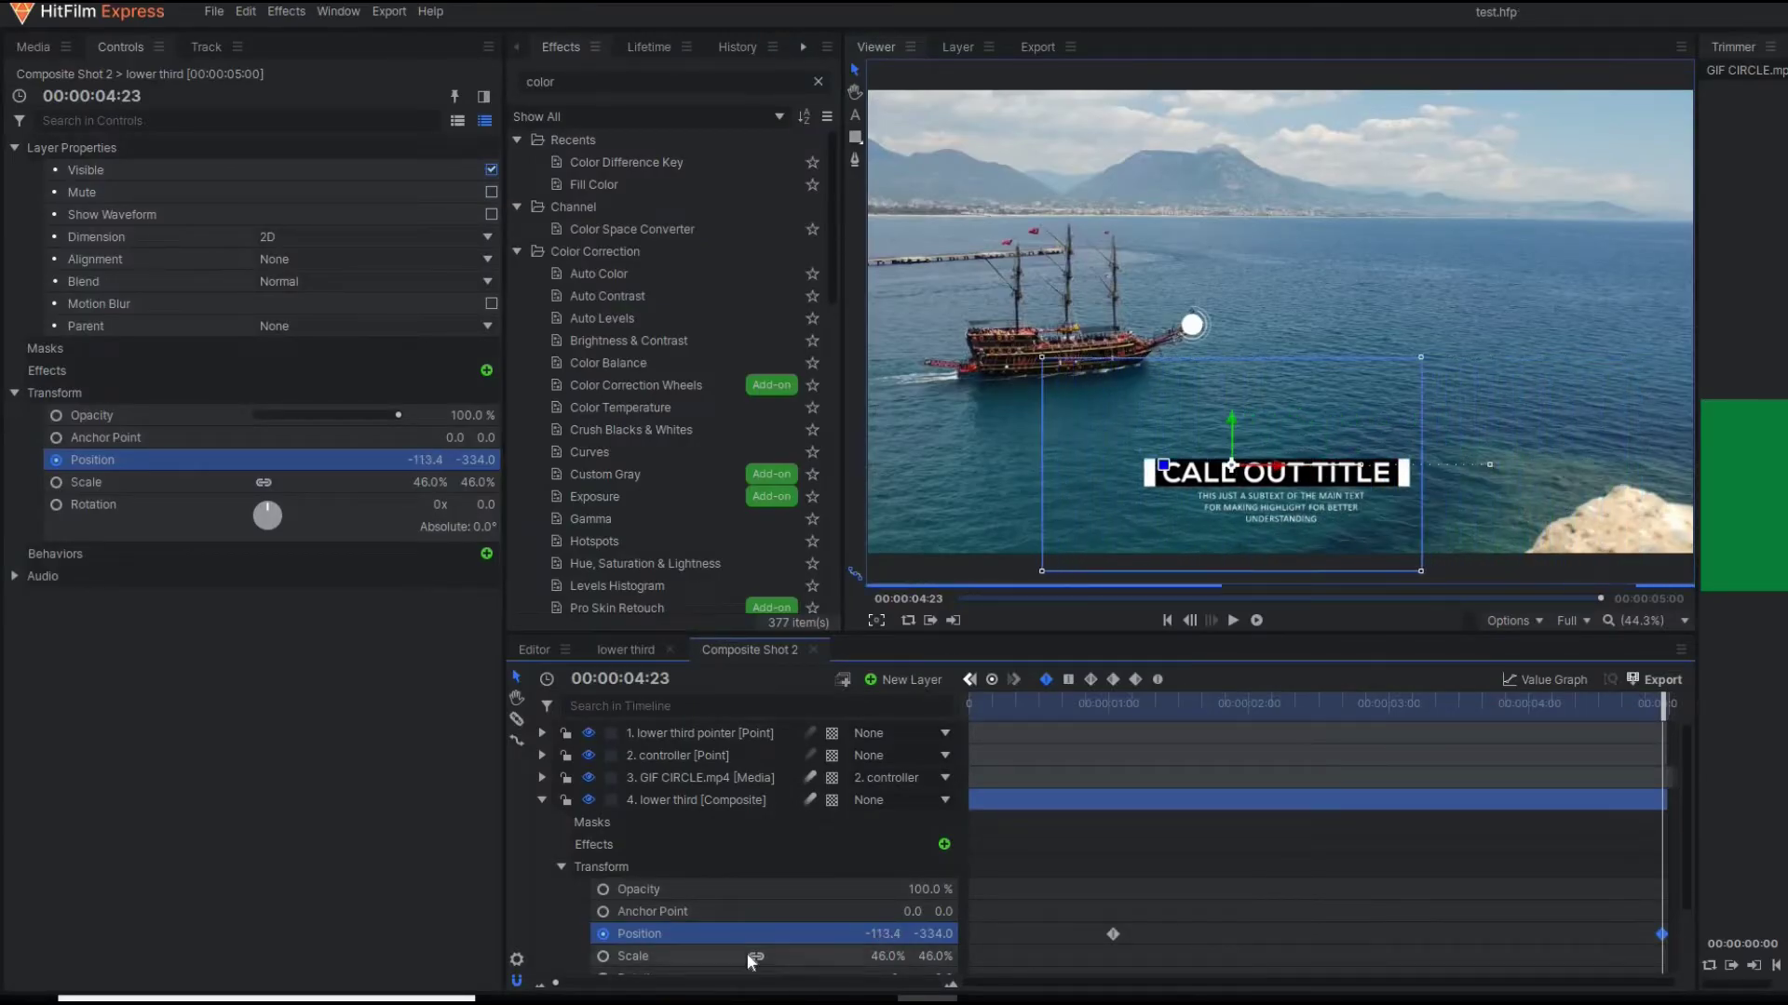
click(1034, 707)
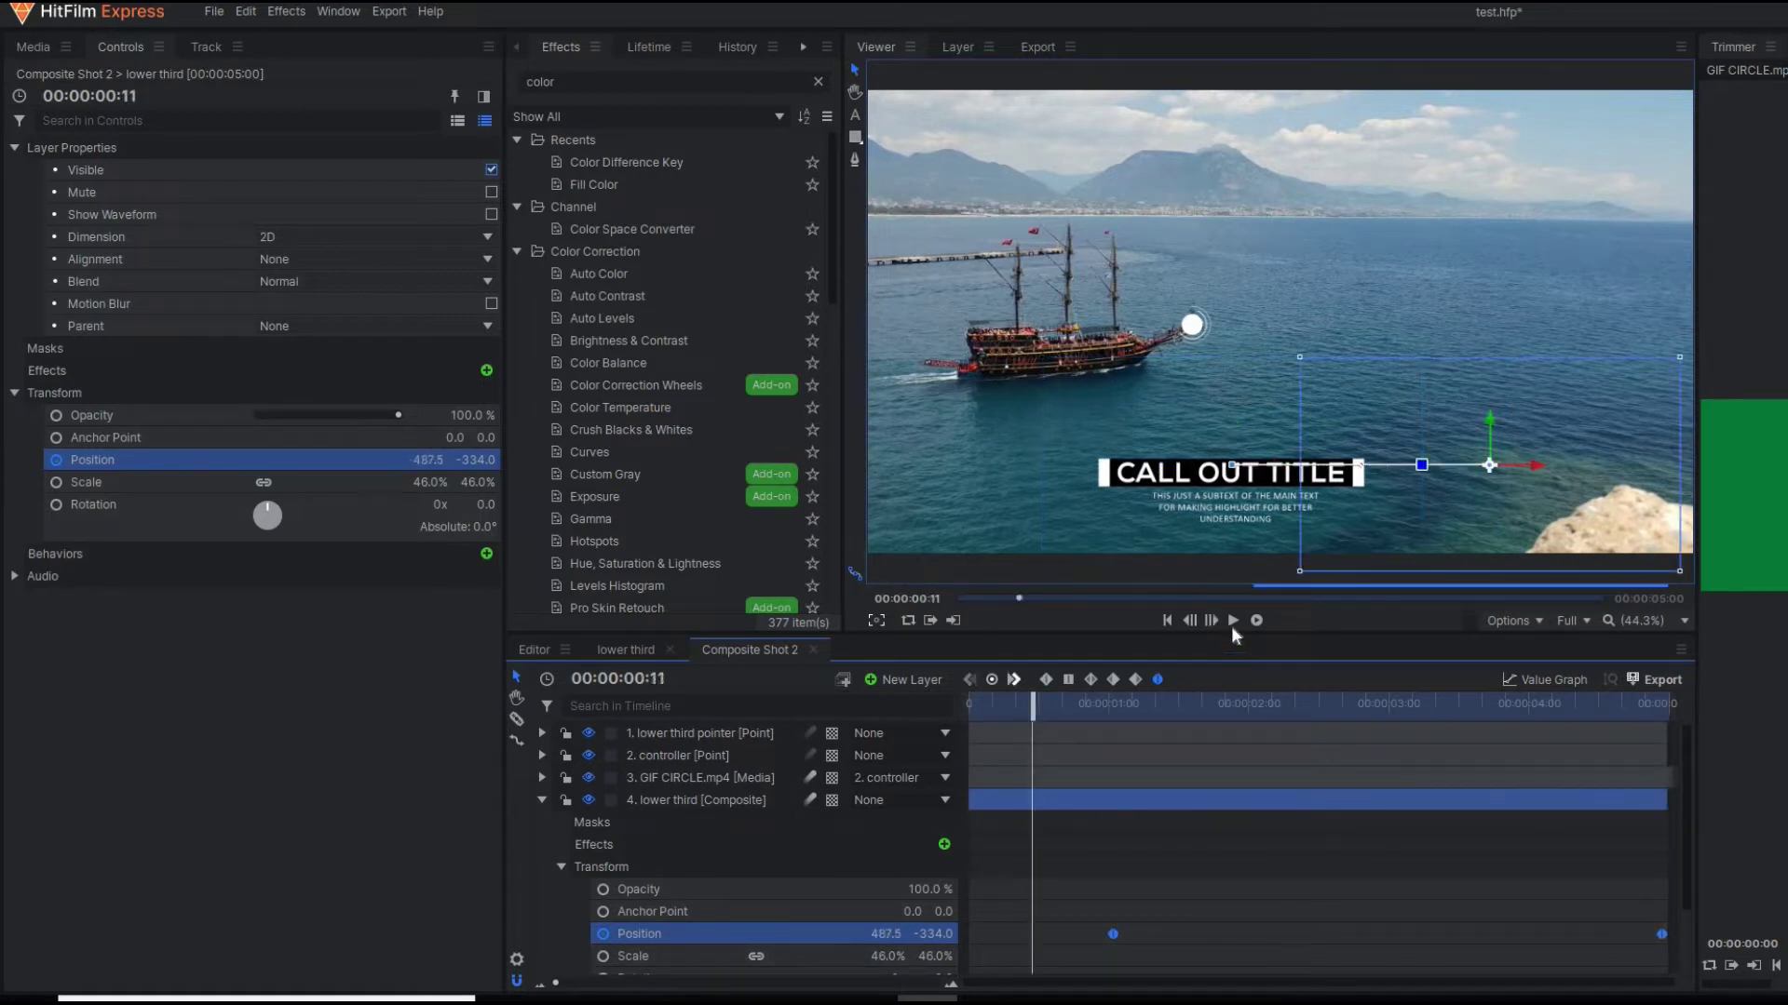
drag(1129, 724, 1434, 865)
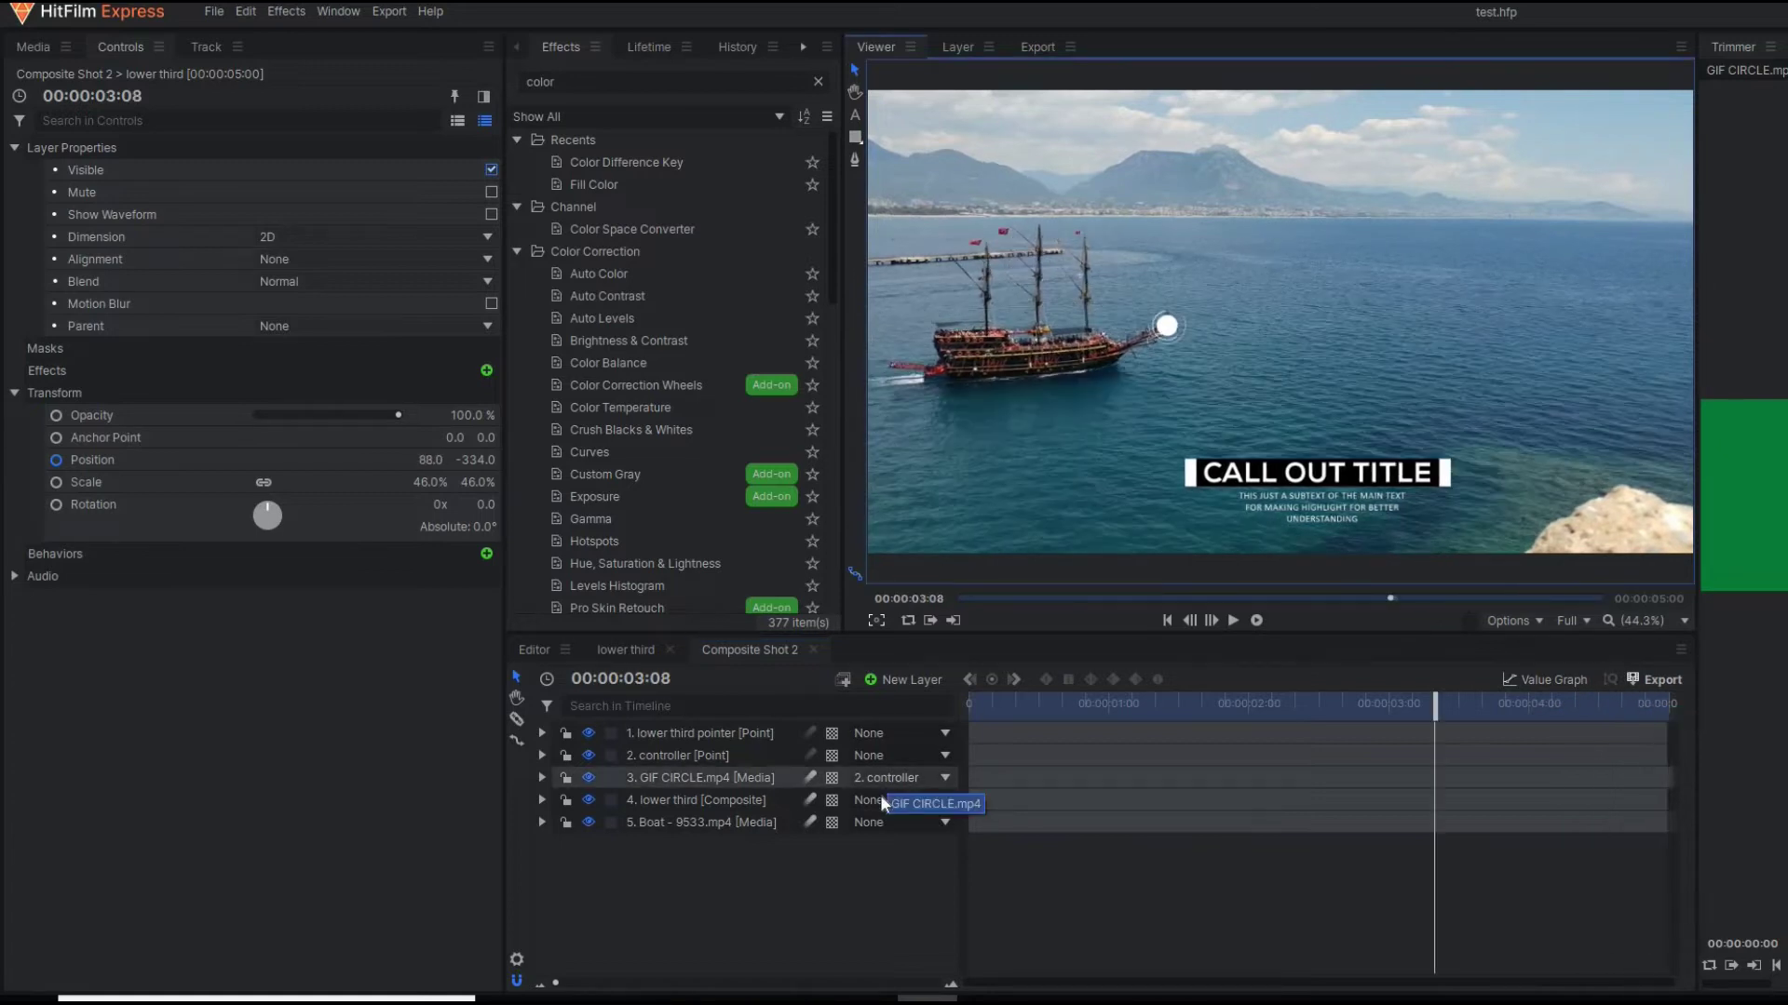
Change the lower third's horizontal position at the 00:00:04:23 keyframe to about -191.4 and check the movement.
click(550, 803)
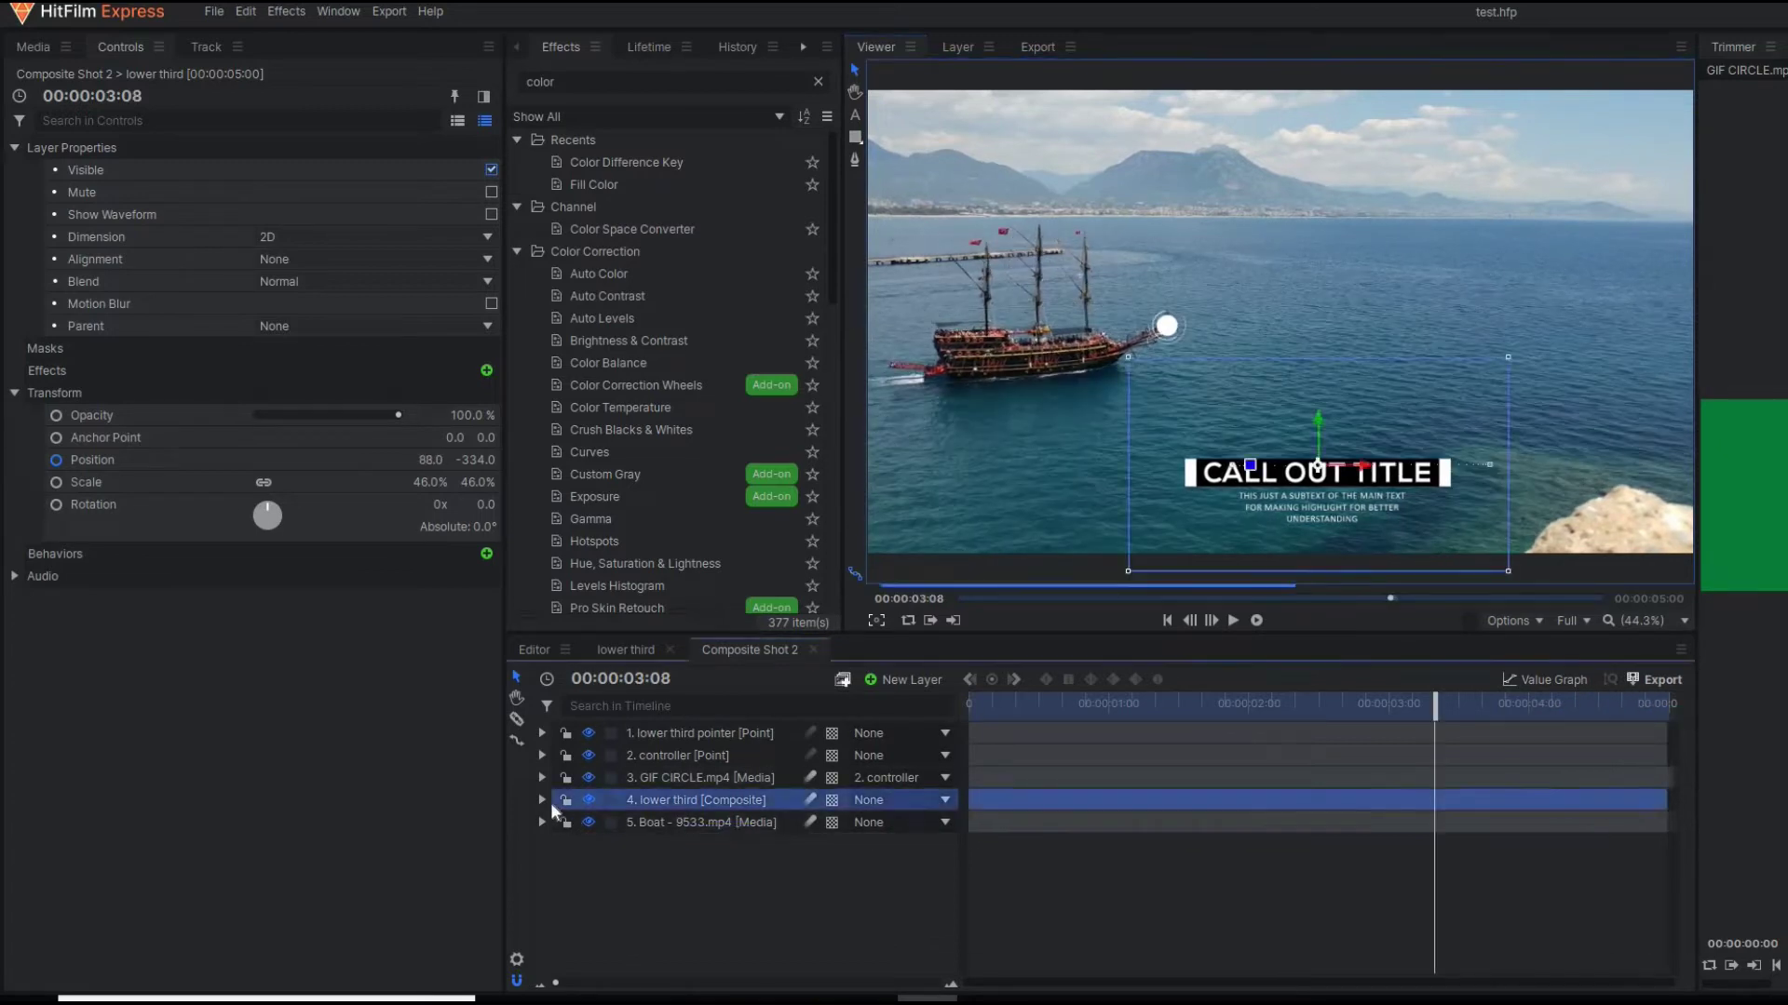
click(541, 800)
drag(1433, 838, 1756, 881)
click(1661, 934)
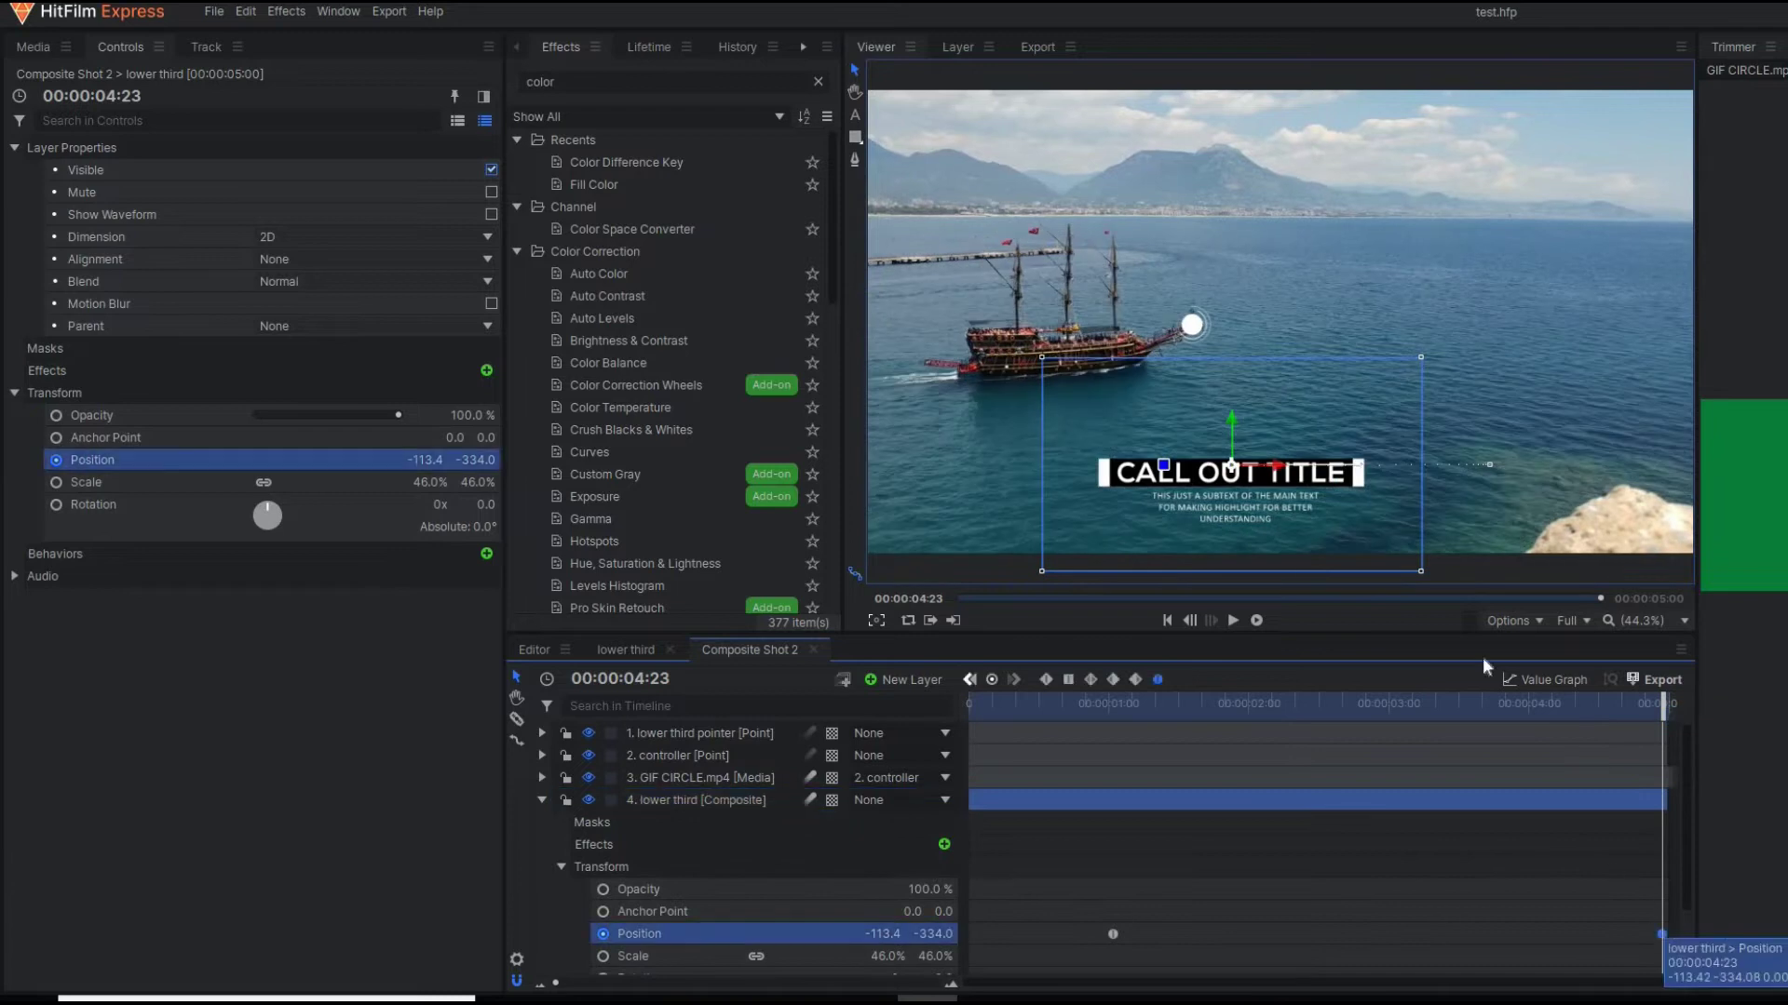
drag(885, 933, 807, 934)
drag(1075, 713, 1671, 885)
Move the lower third's first Position keyframe to 00:00:00:15 and play back the animation.
drag(1114, 935, 1051, 936)
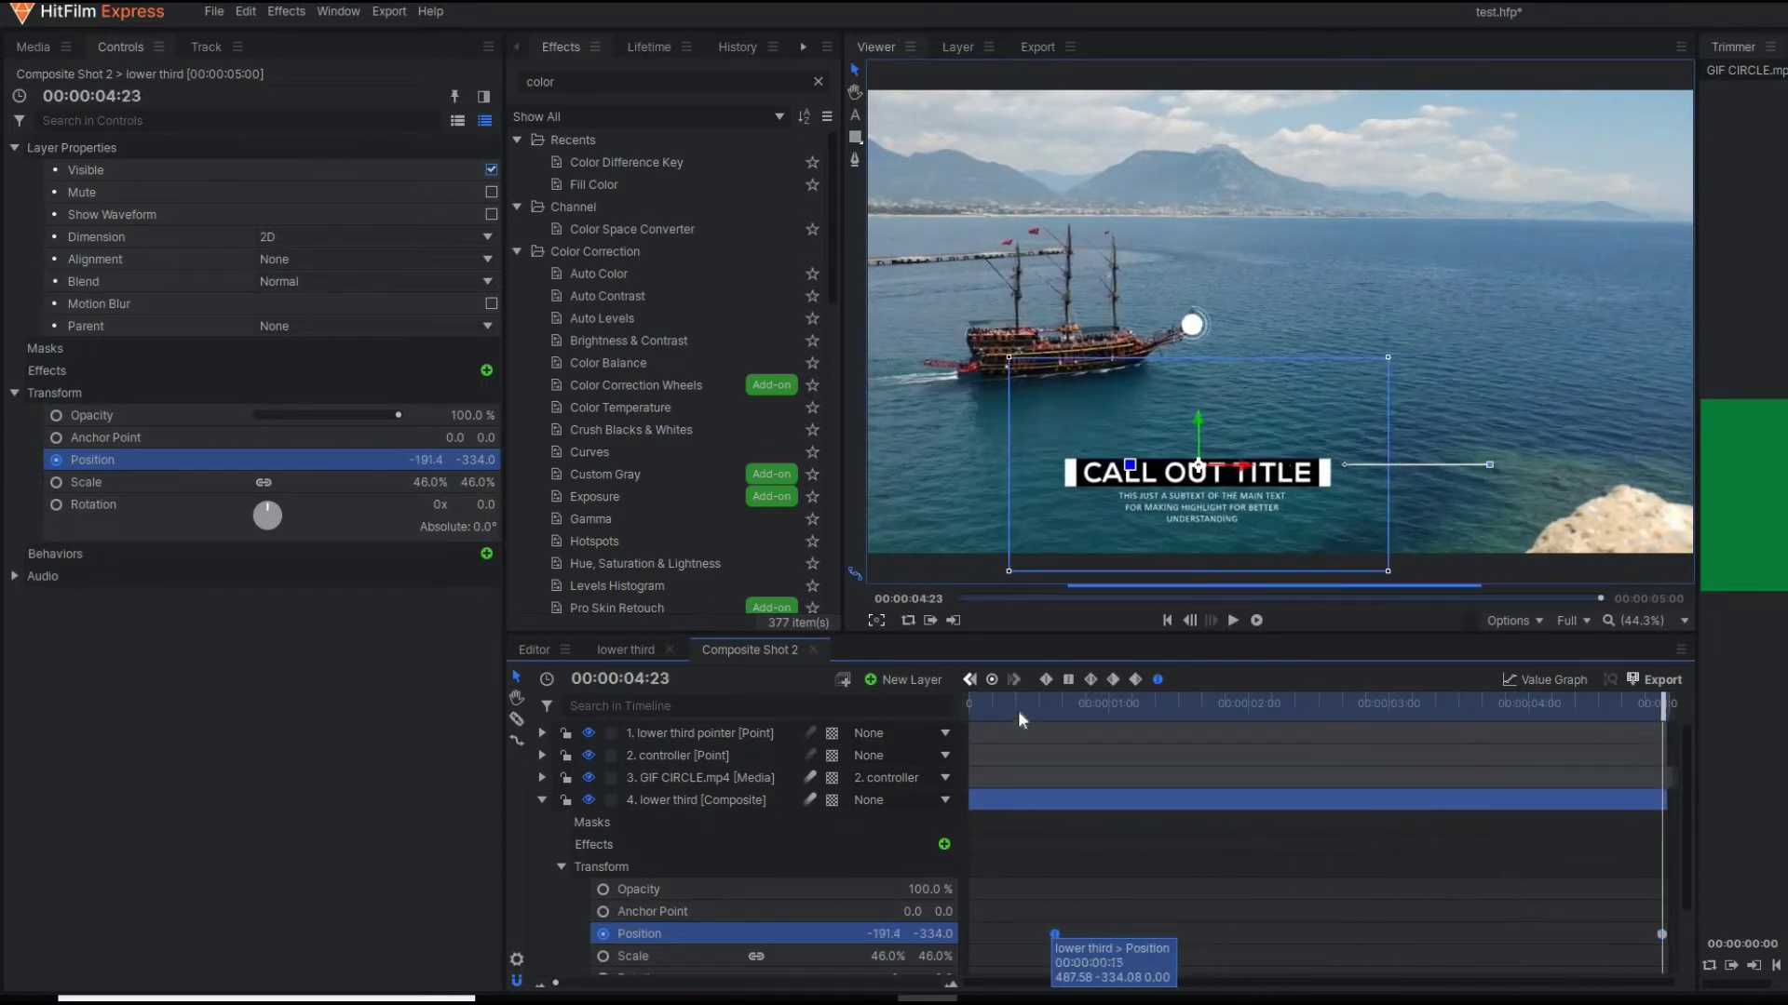
click(1233, 620)
click(1234, 620)
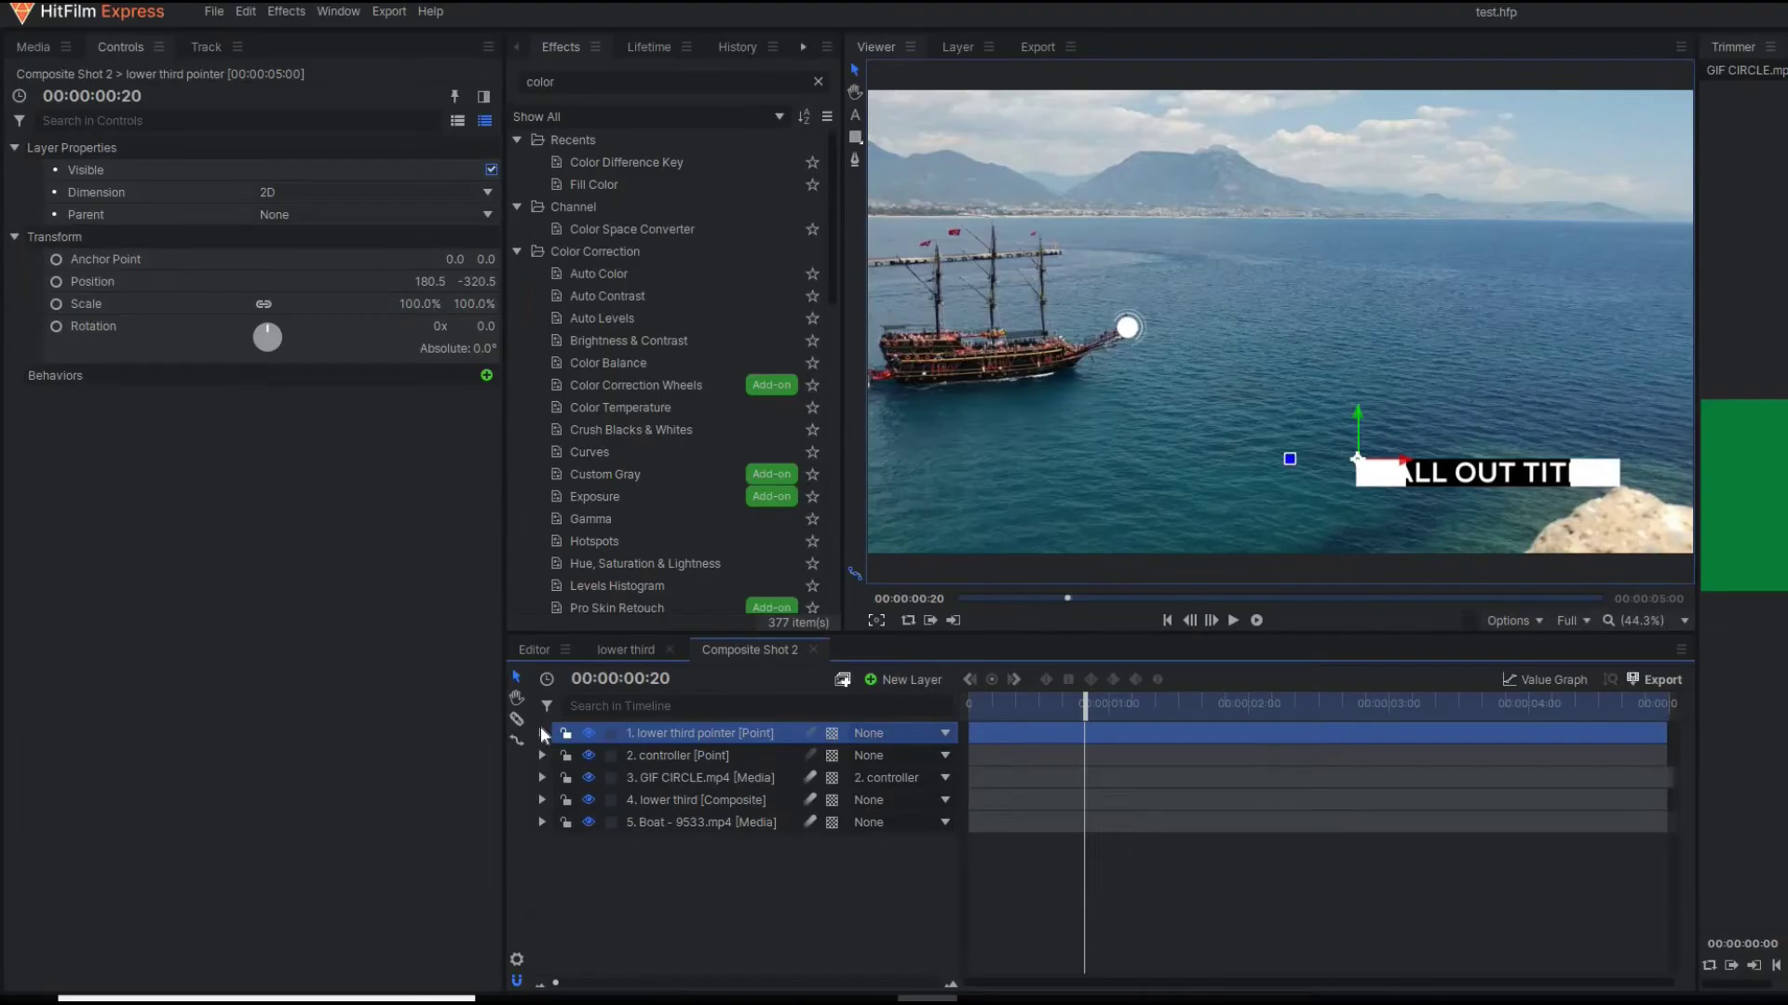
Add a Position keyframe to the lower third pointer at 00:00:00:20 and shift it earlier to match the lower third's first keyframe.
click(5, 841)
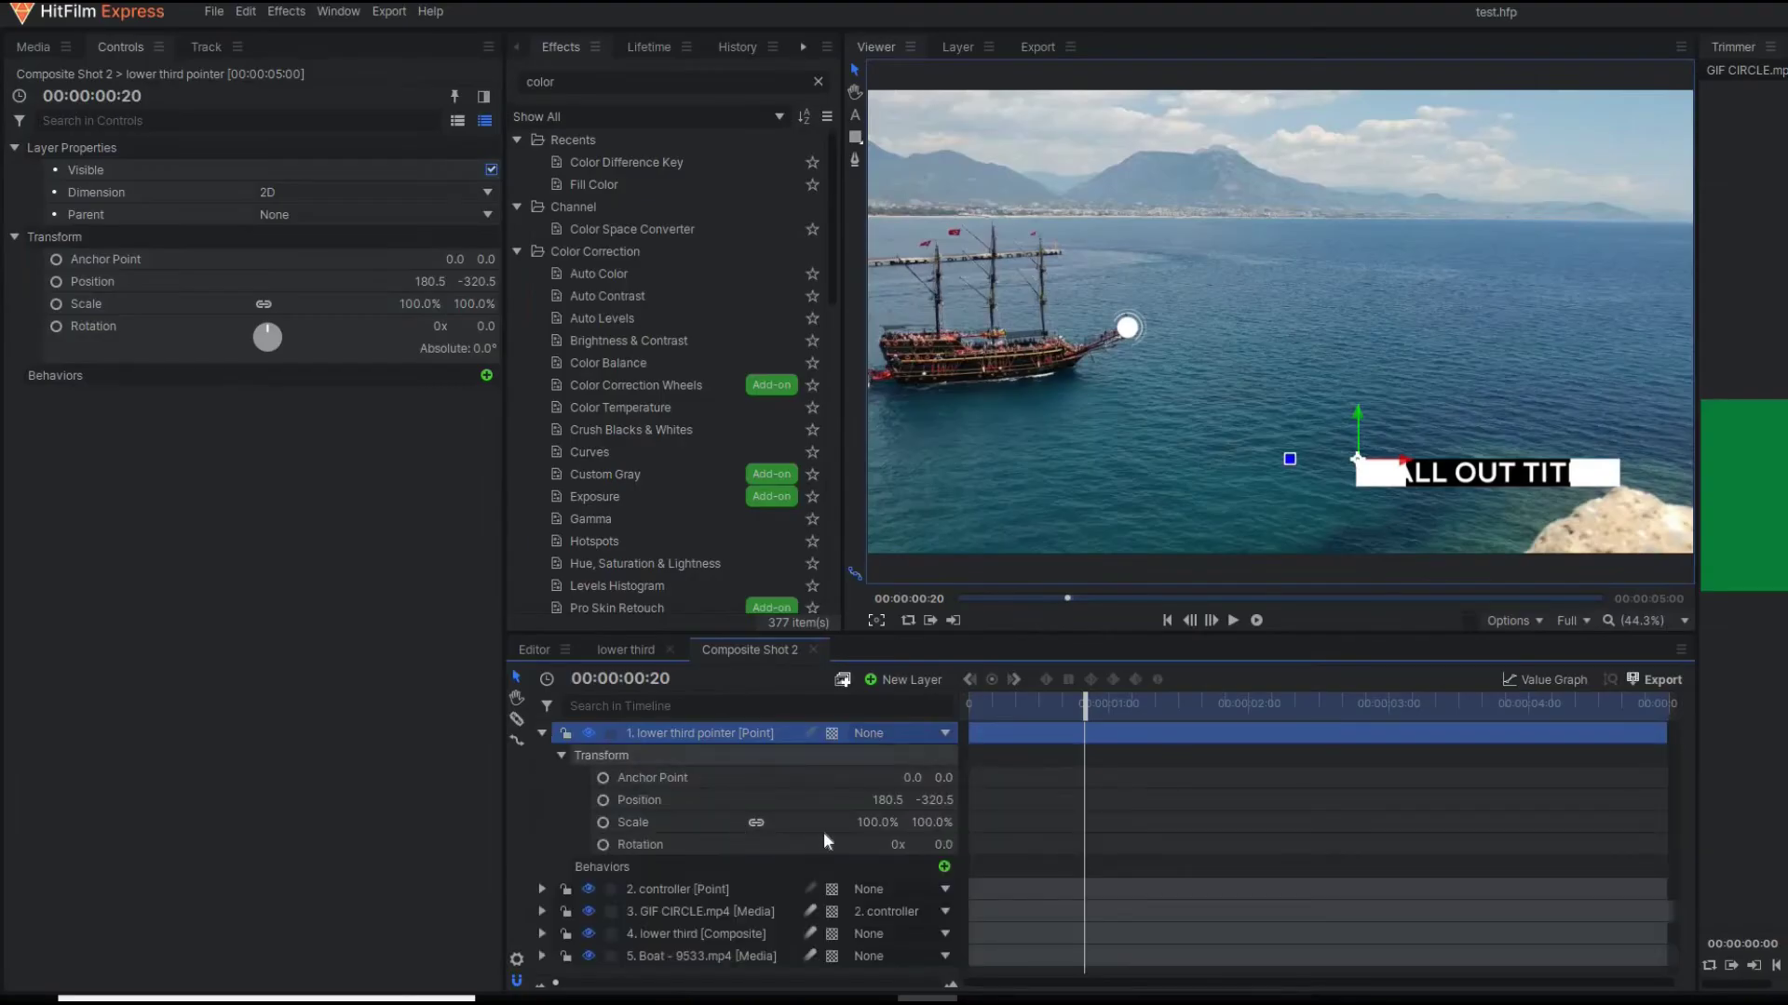
click(602, 799)
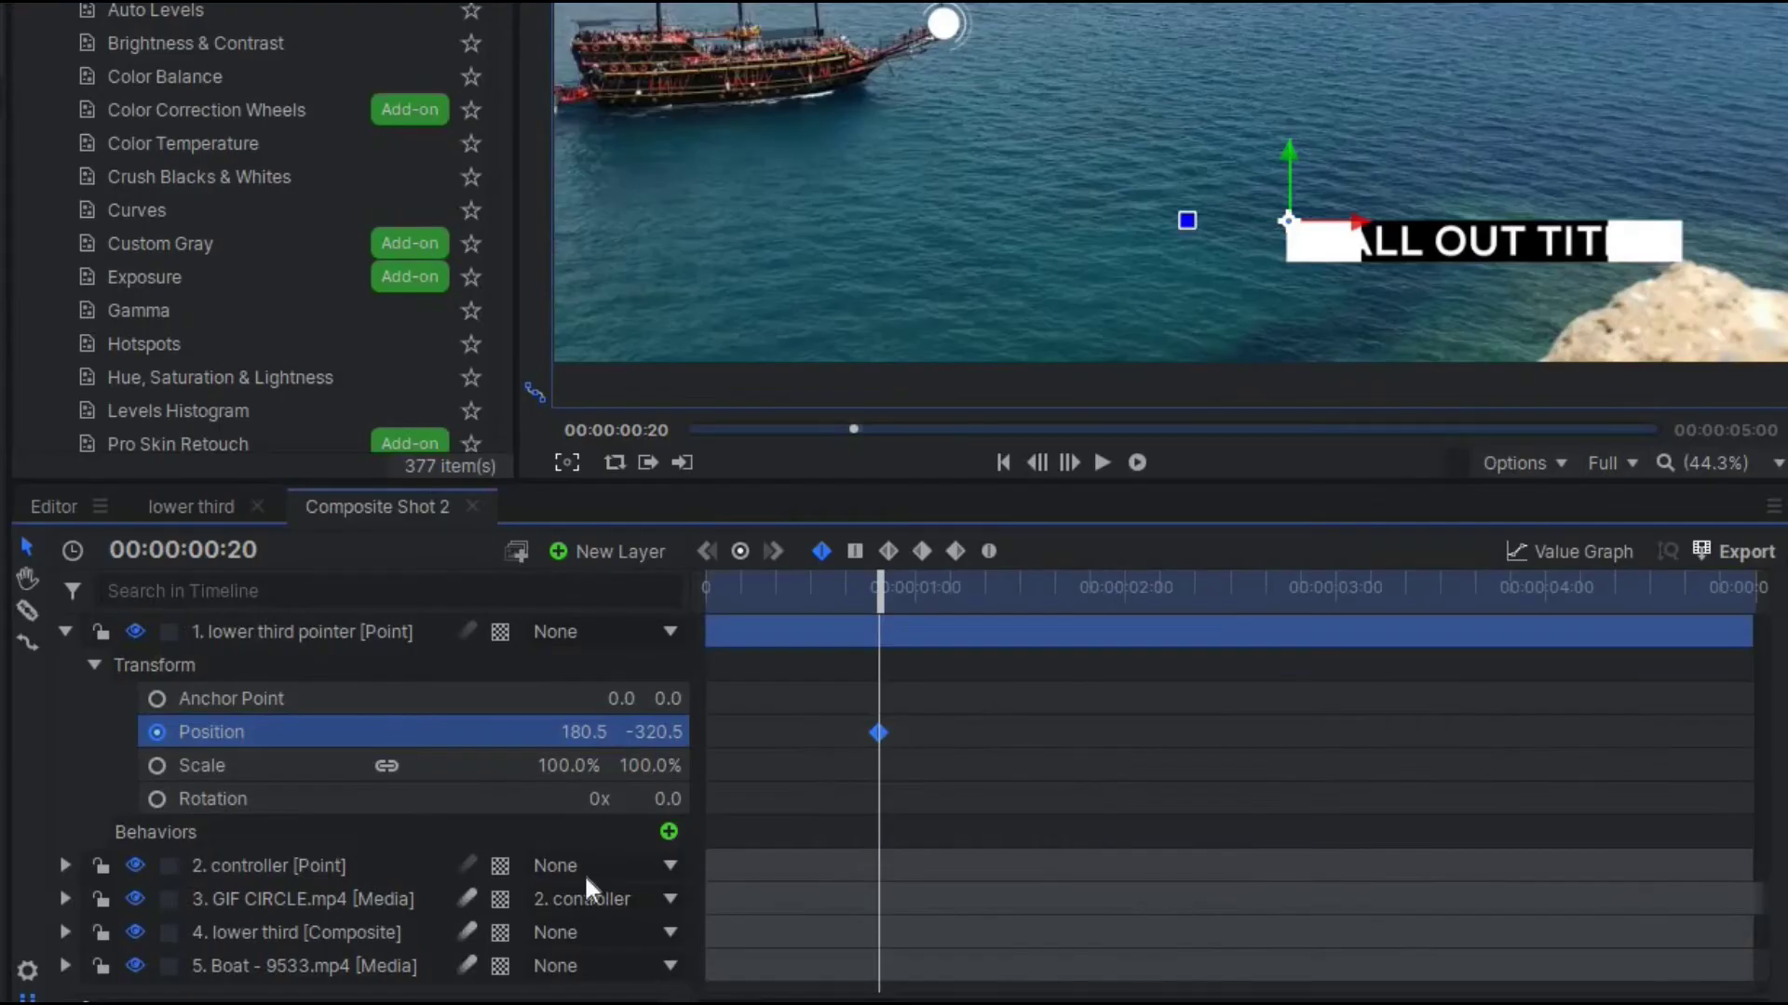
click(65, 932)
scroll(823, 842, down, 3)
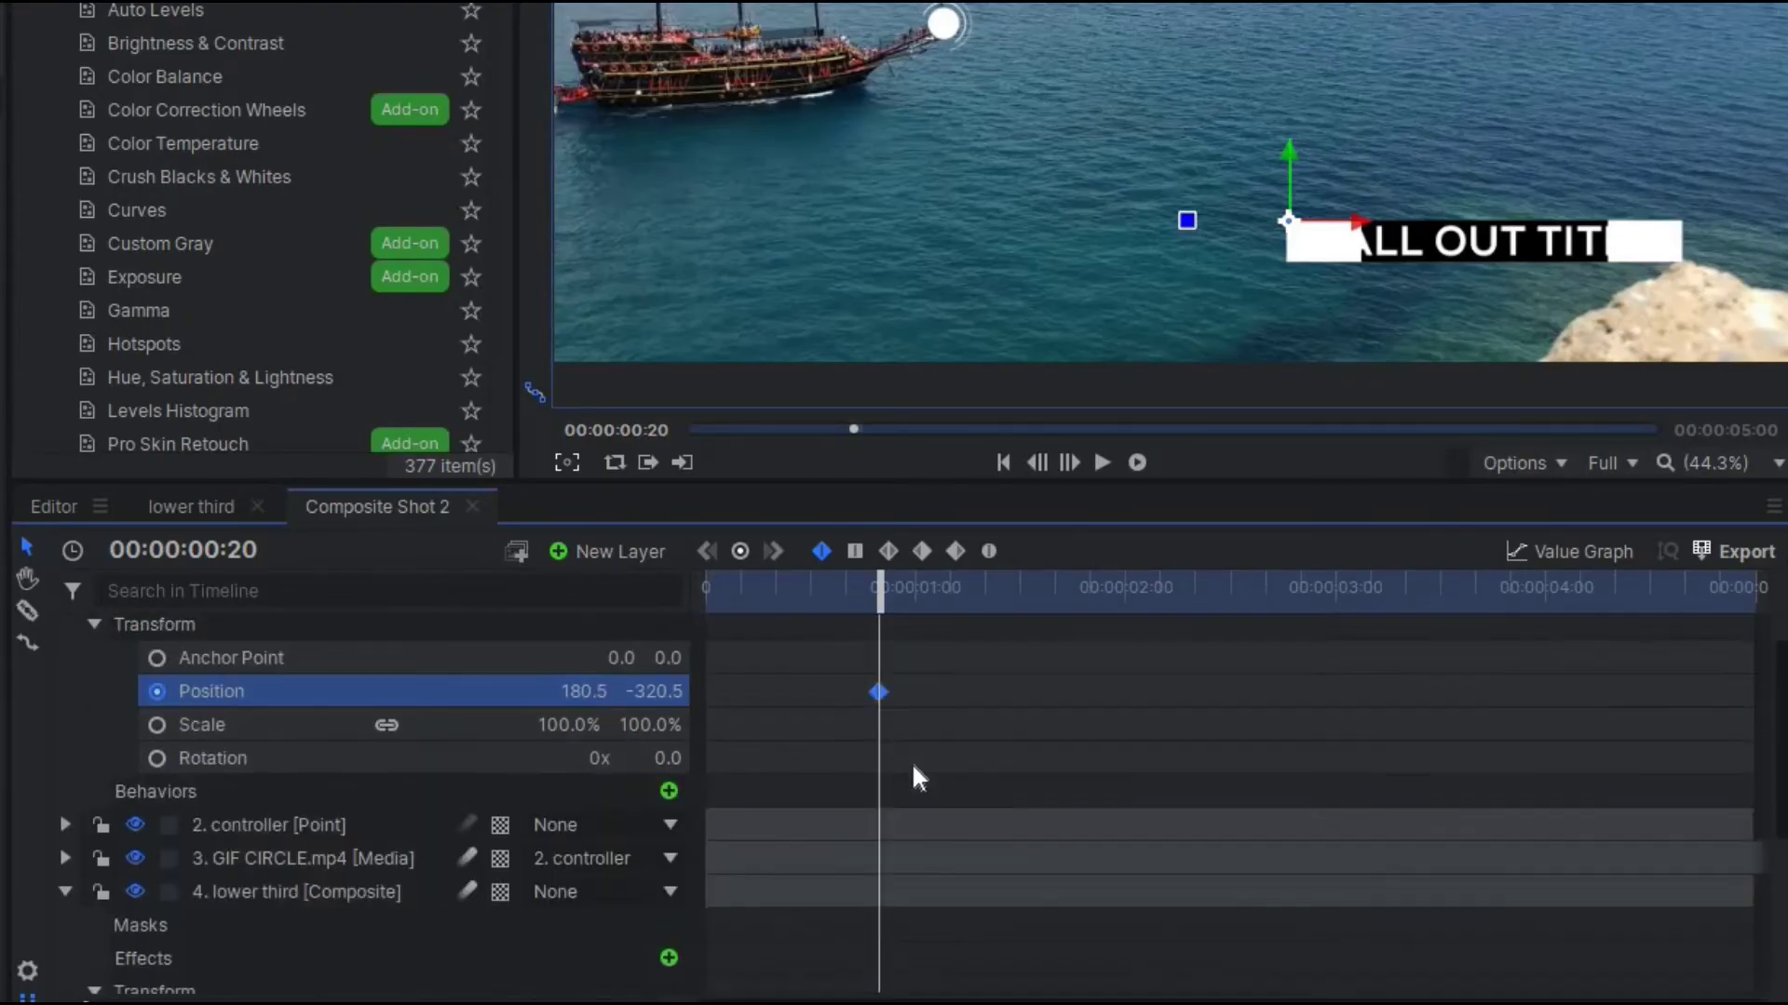
scroll(909, 705, down, 1)
scroll(909, 705, up, 2)
drag(878, 631, 842, 631)
scroll(875, 691, up, 1)
scroll(875, 687, down, 2)
scroll(843, 682, up, 1)
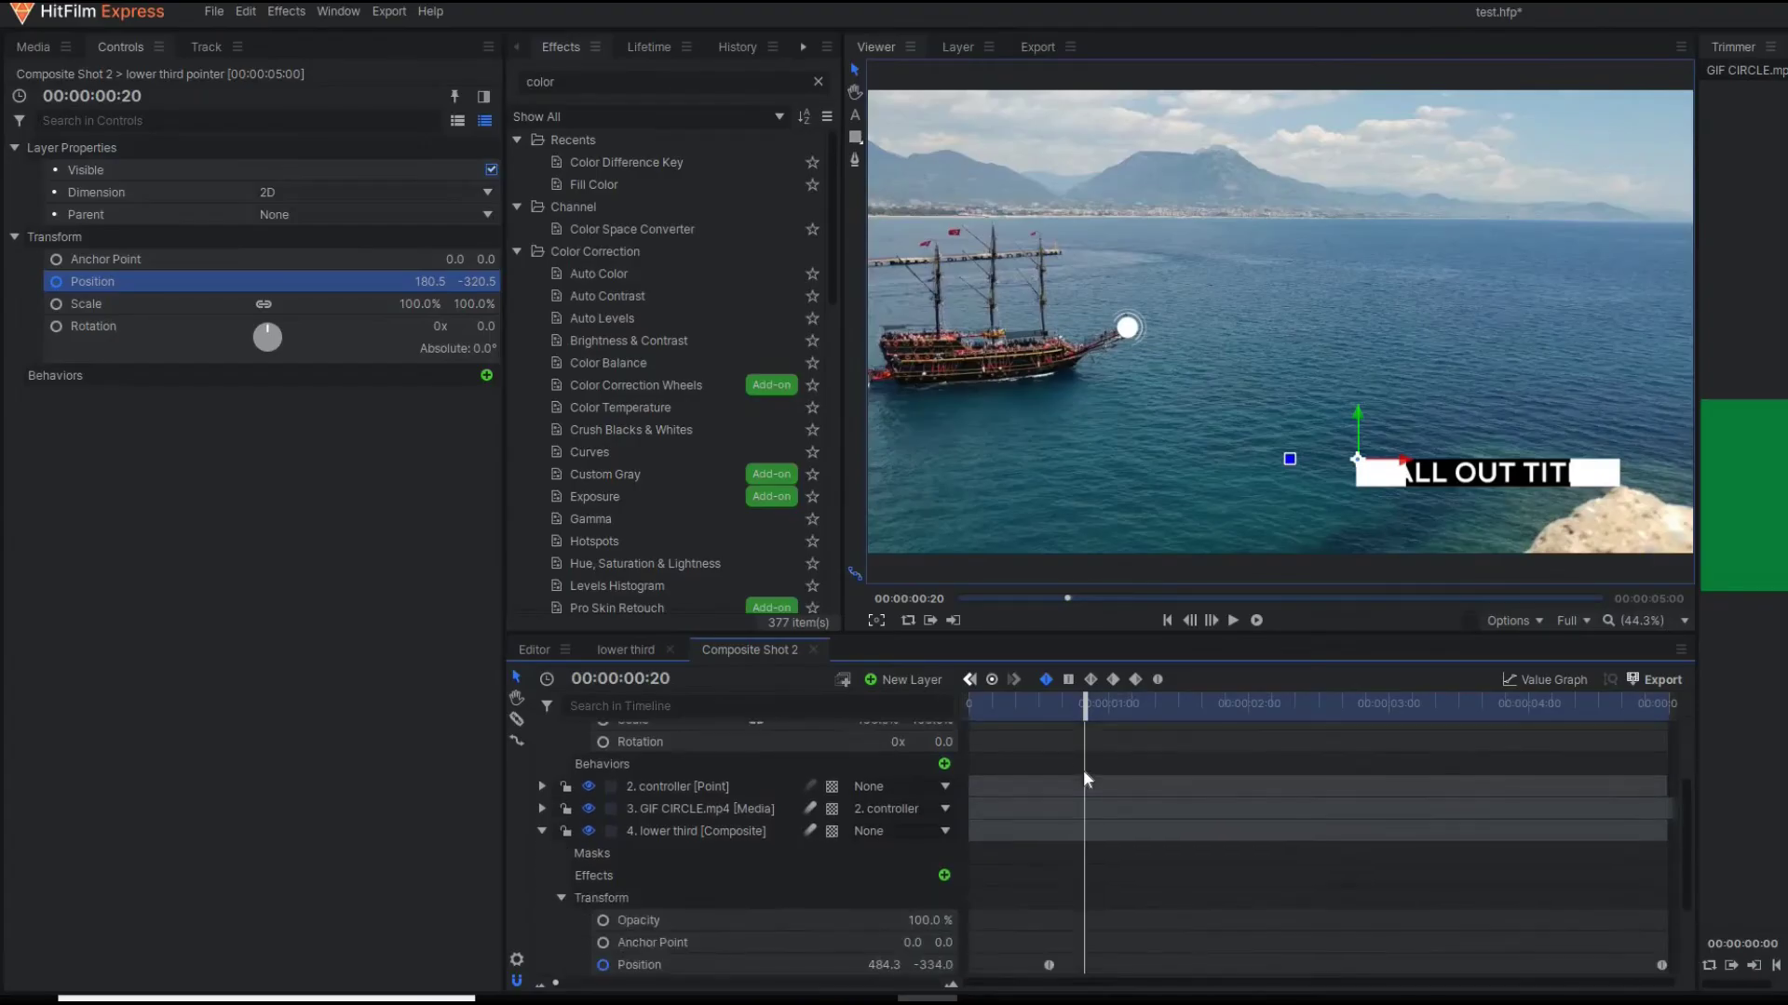
scroll(1060, 771, up, 1)
Move the playhead to 00:00:04:23 for the lower third pointer's closing Position keyframe.
drag(1059, 773, 1290, 708)
click(1052, 713)
scroll(1087, 805, down, 3)
scroll(1082, 745, up, 3)
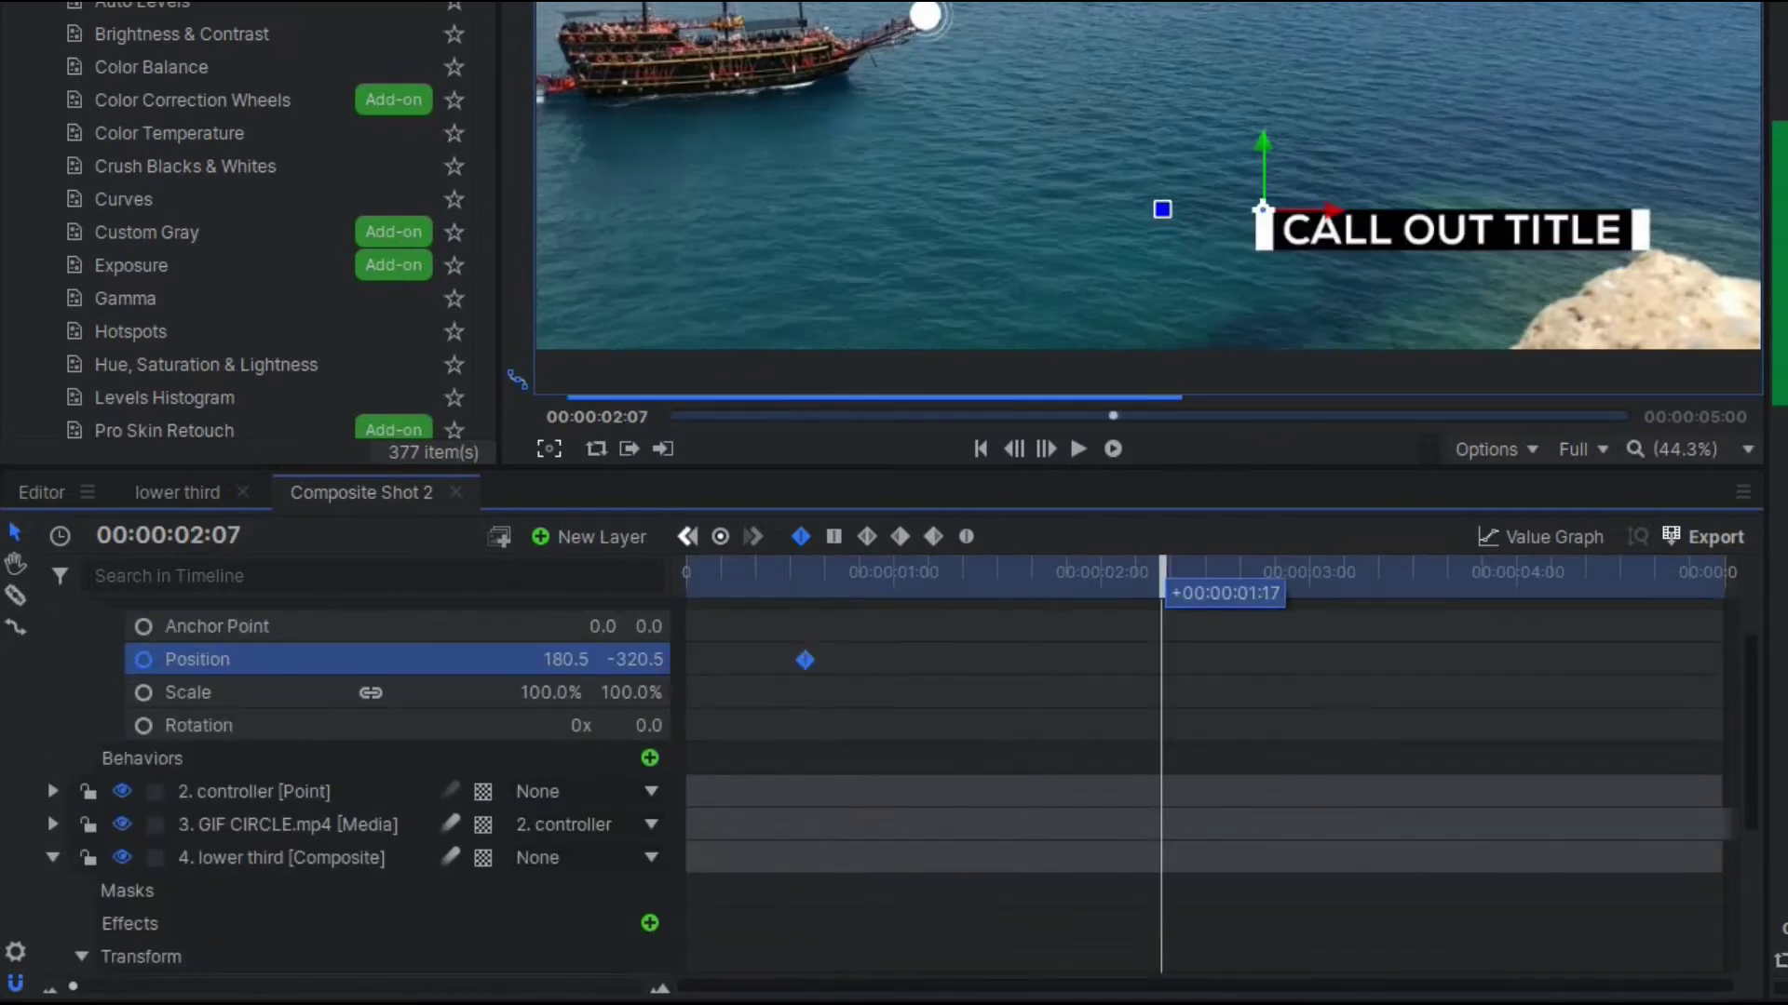
drag(1164, 579, 1716, 577)
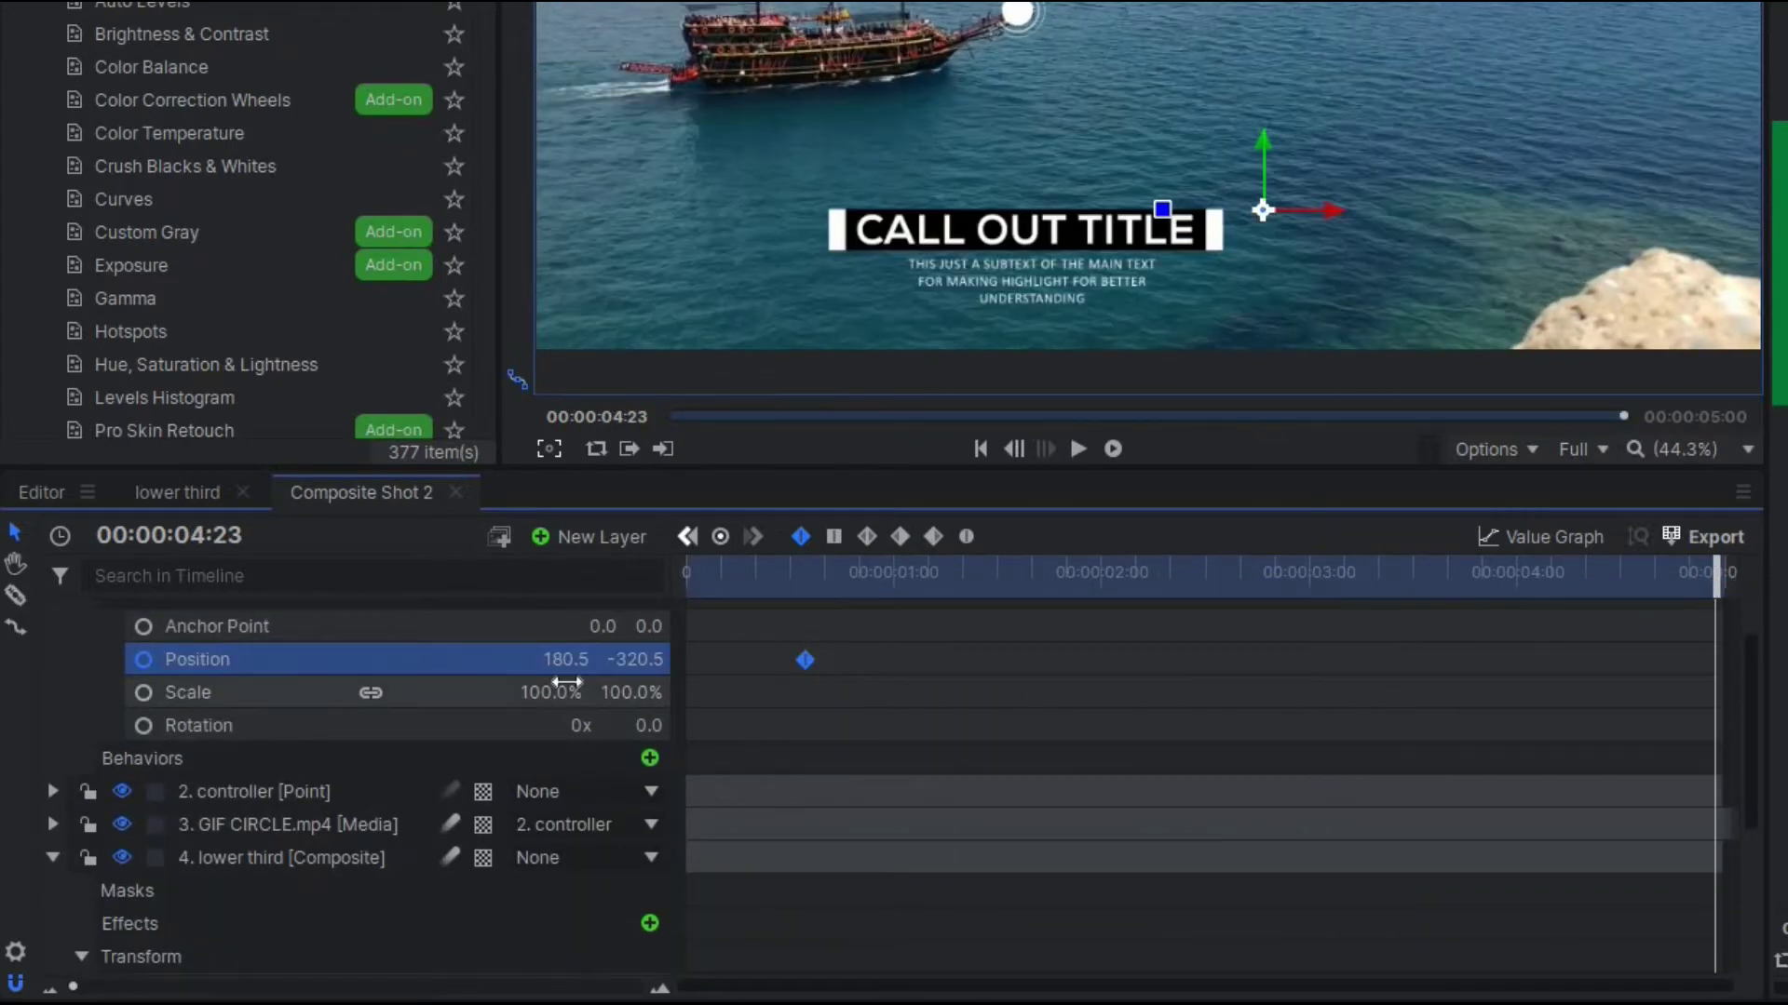
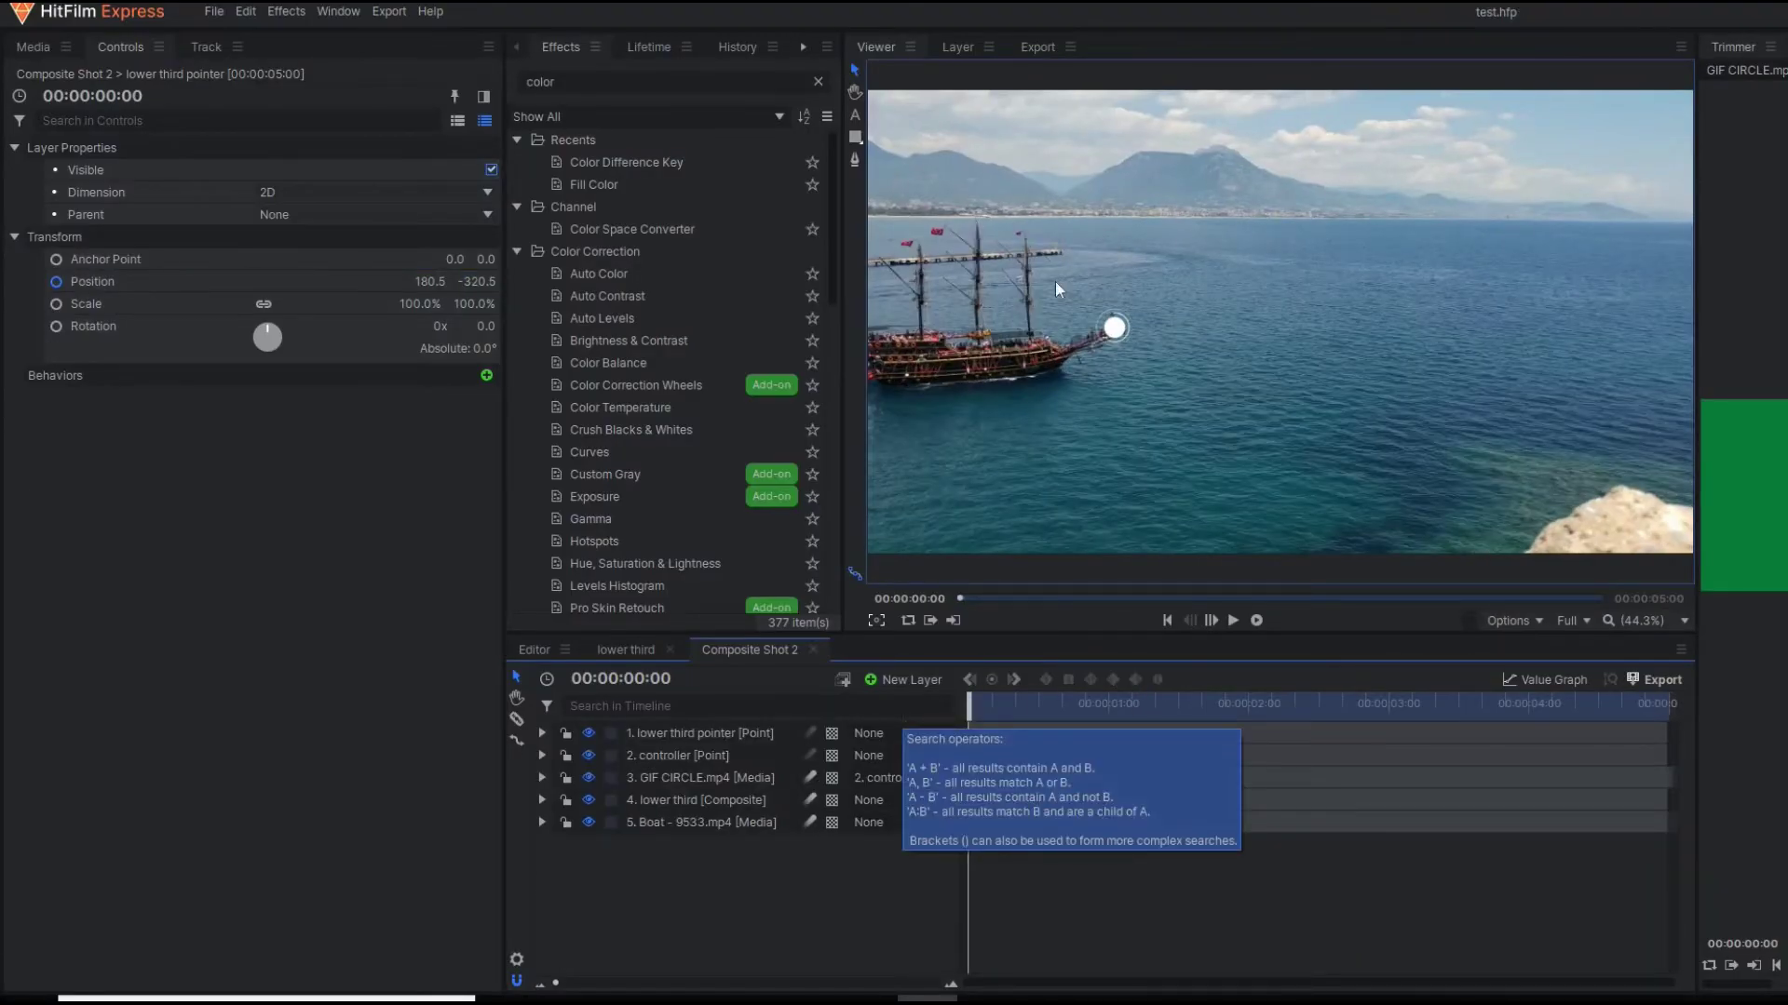
Find the Lightning & Electricity effect by searching for "lig" and apply it to the Boat - 9533.mp4 layer.
drag(969, 705, 1089, 705)
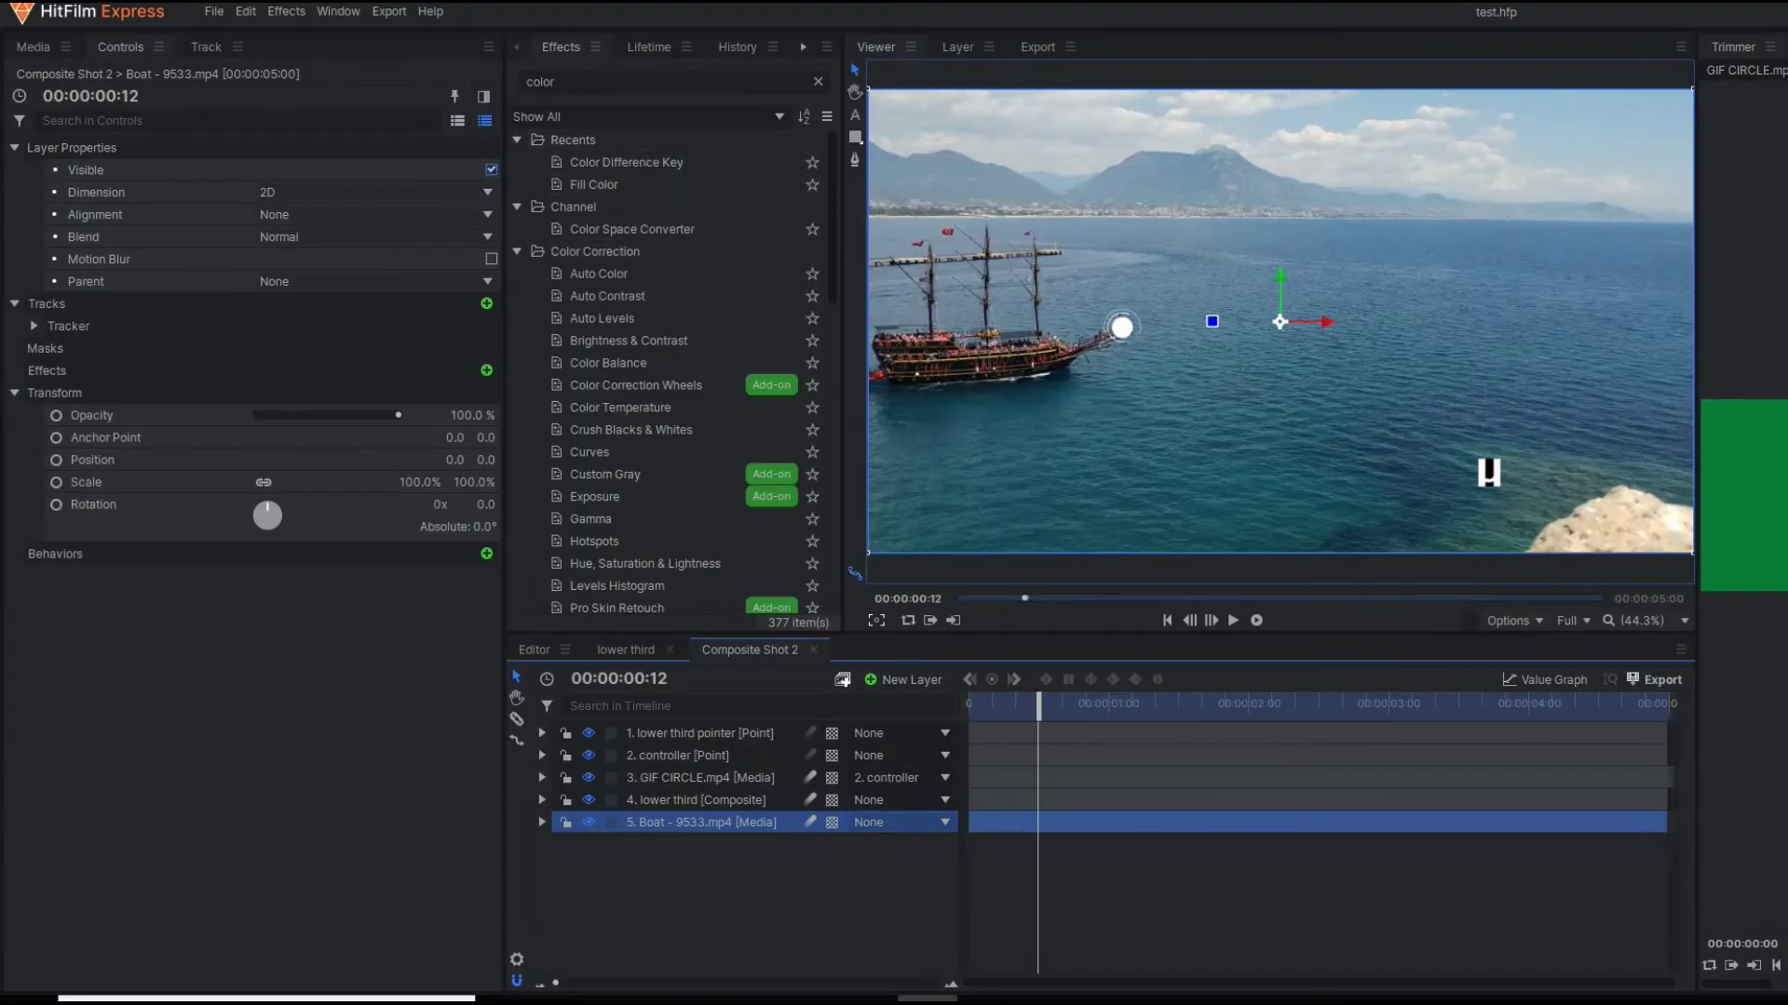
drag(557, 82, 467, 86)
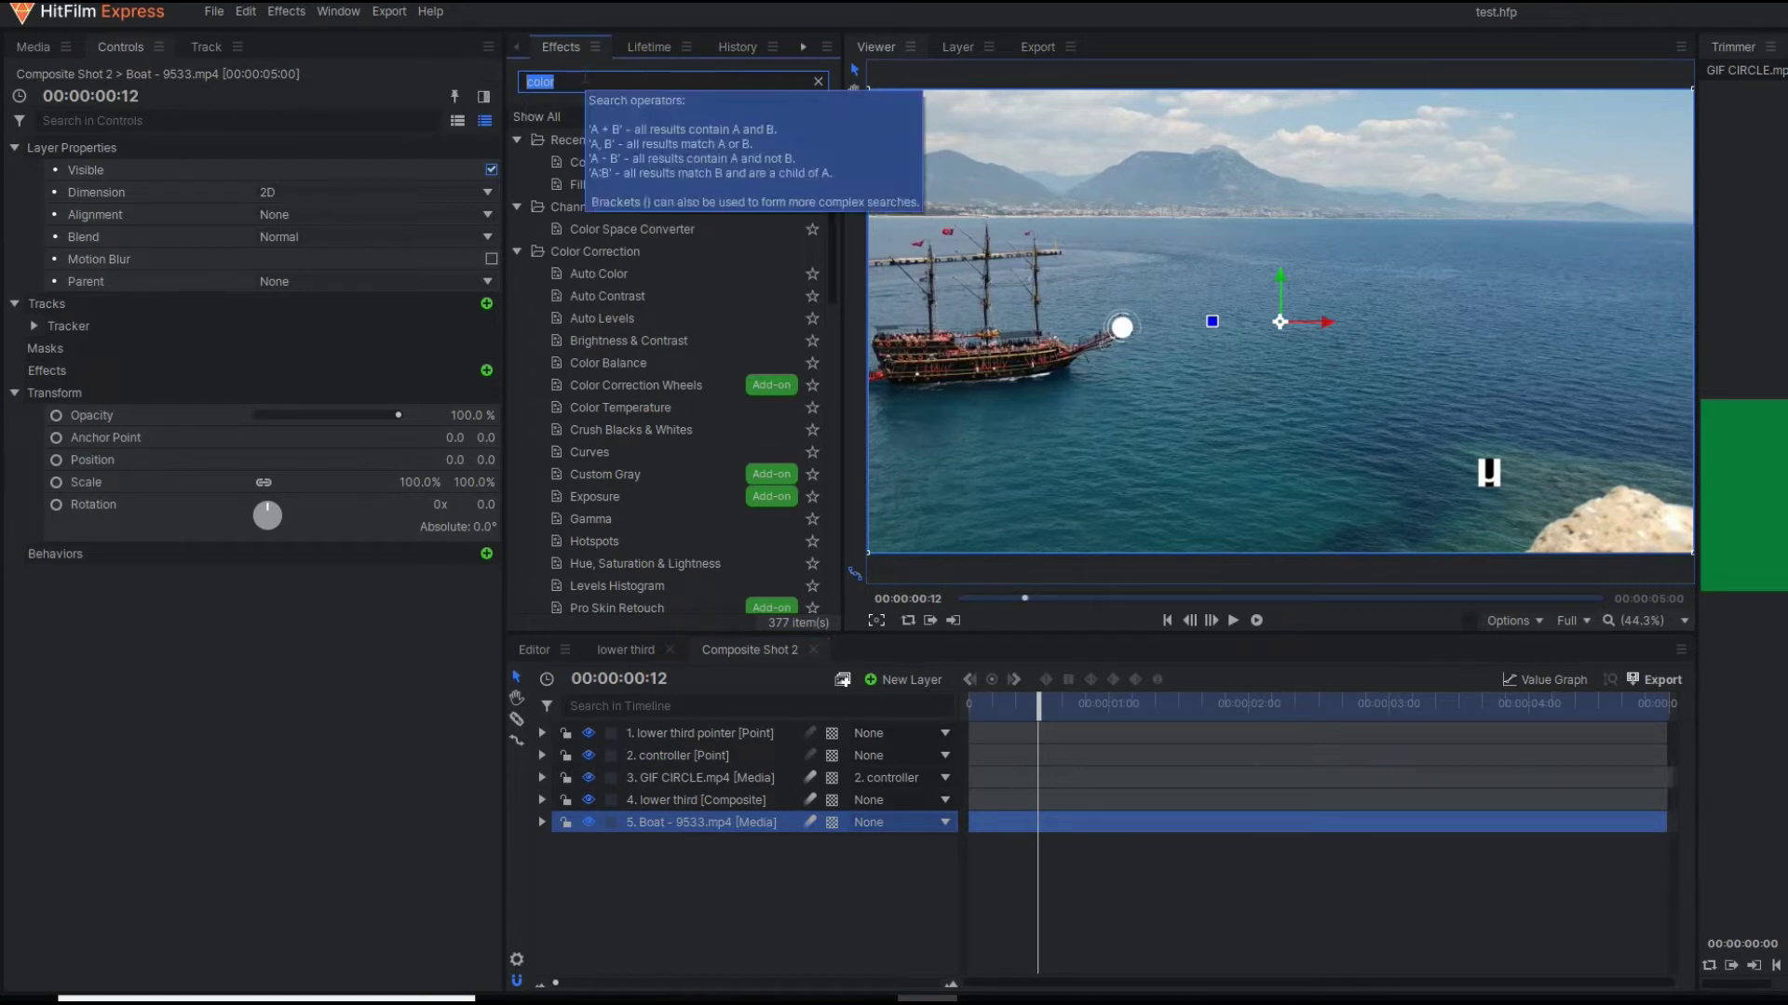
text(lig)
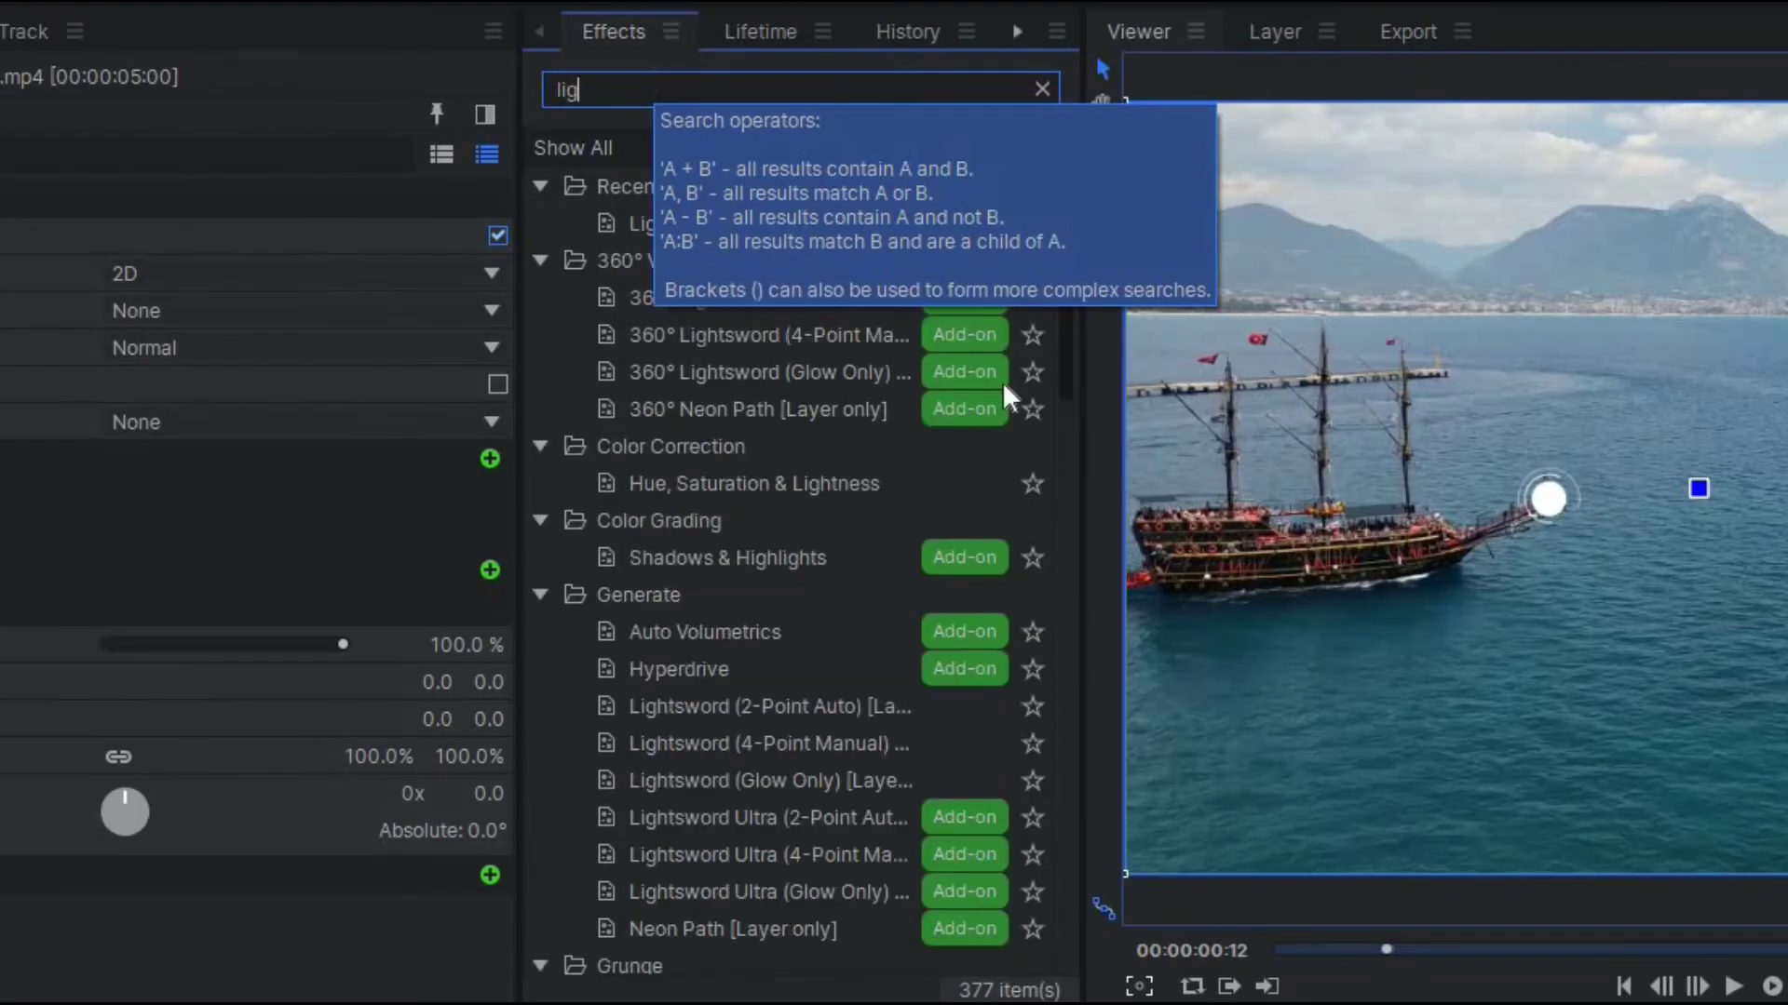
click(793, 223)
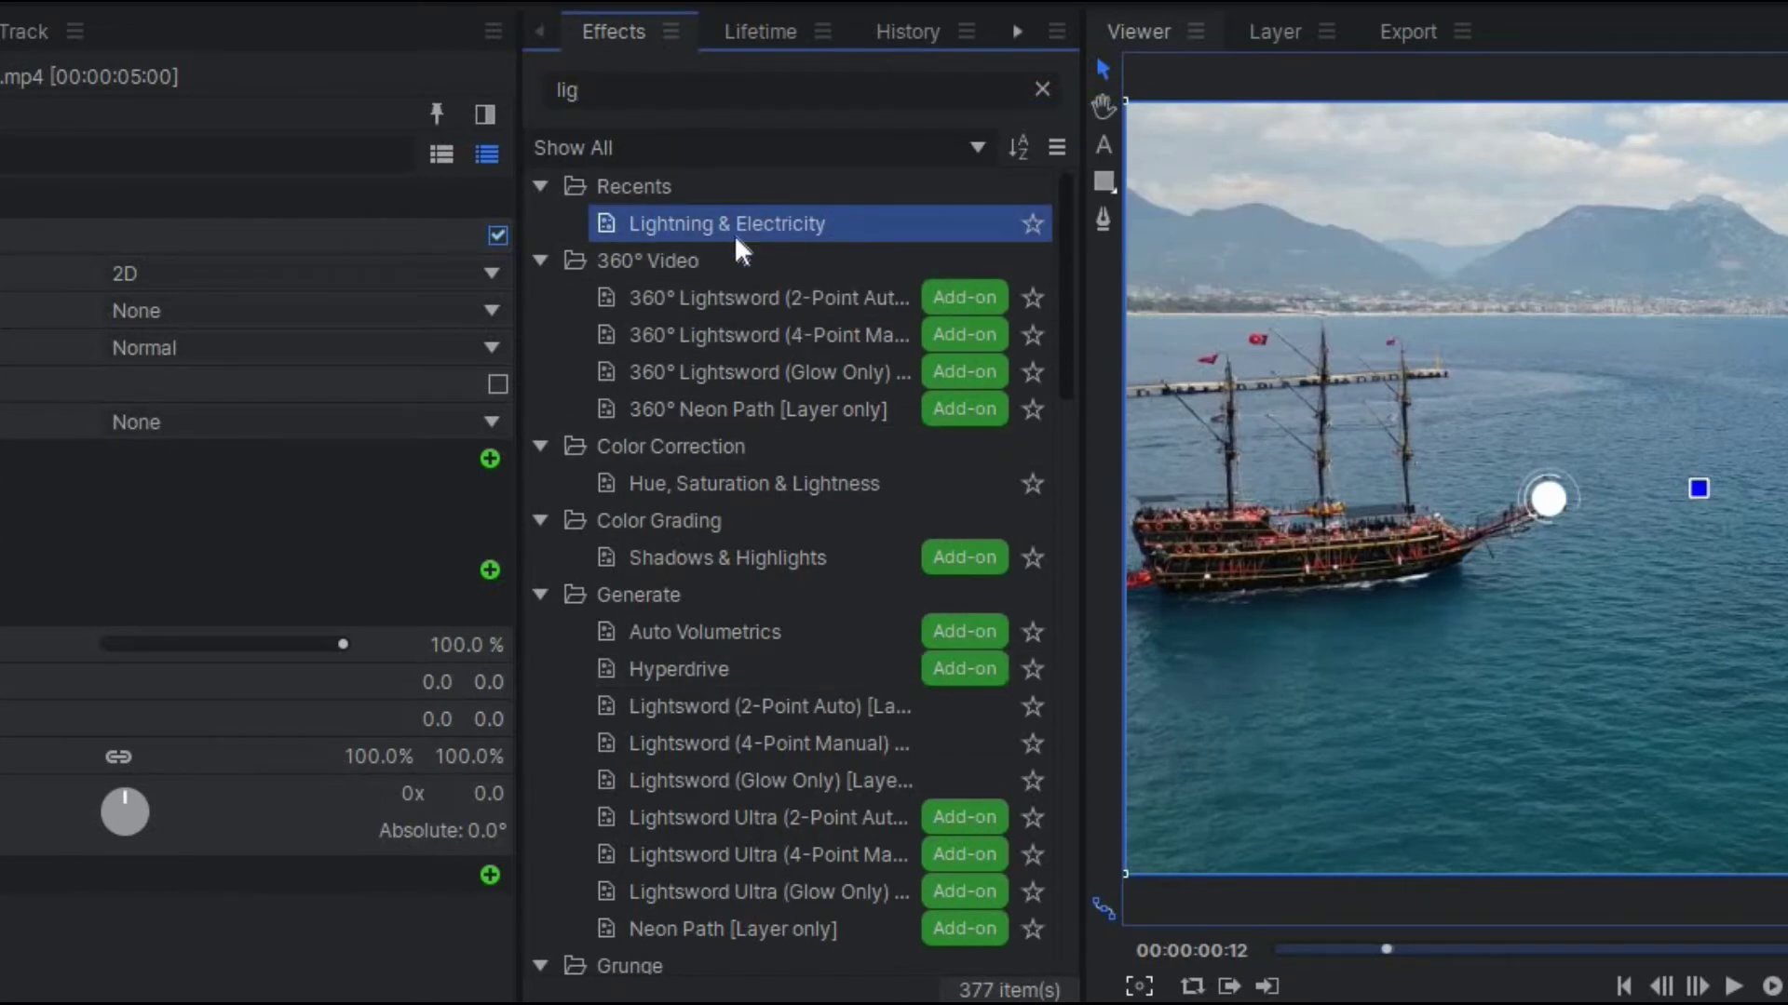
drag(729, 218, 685, 747)
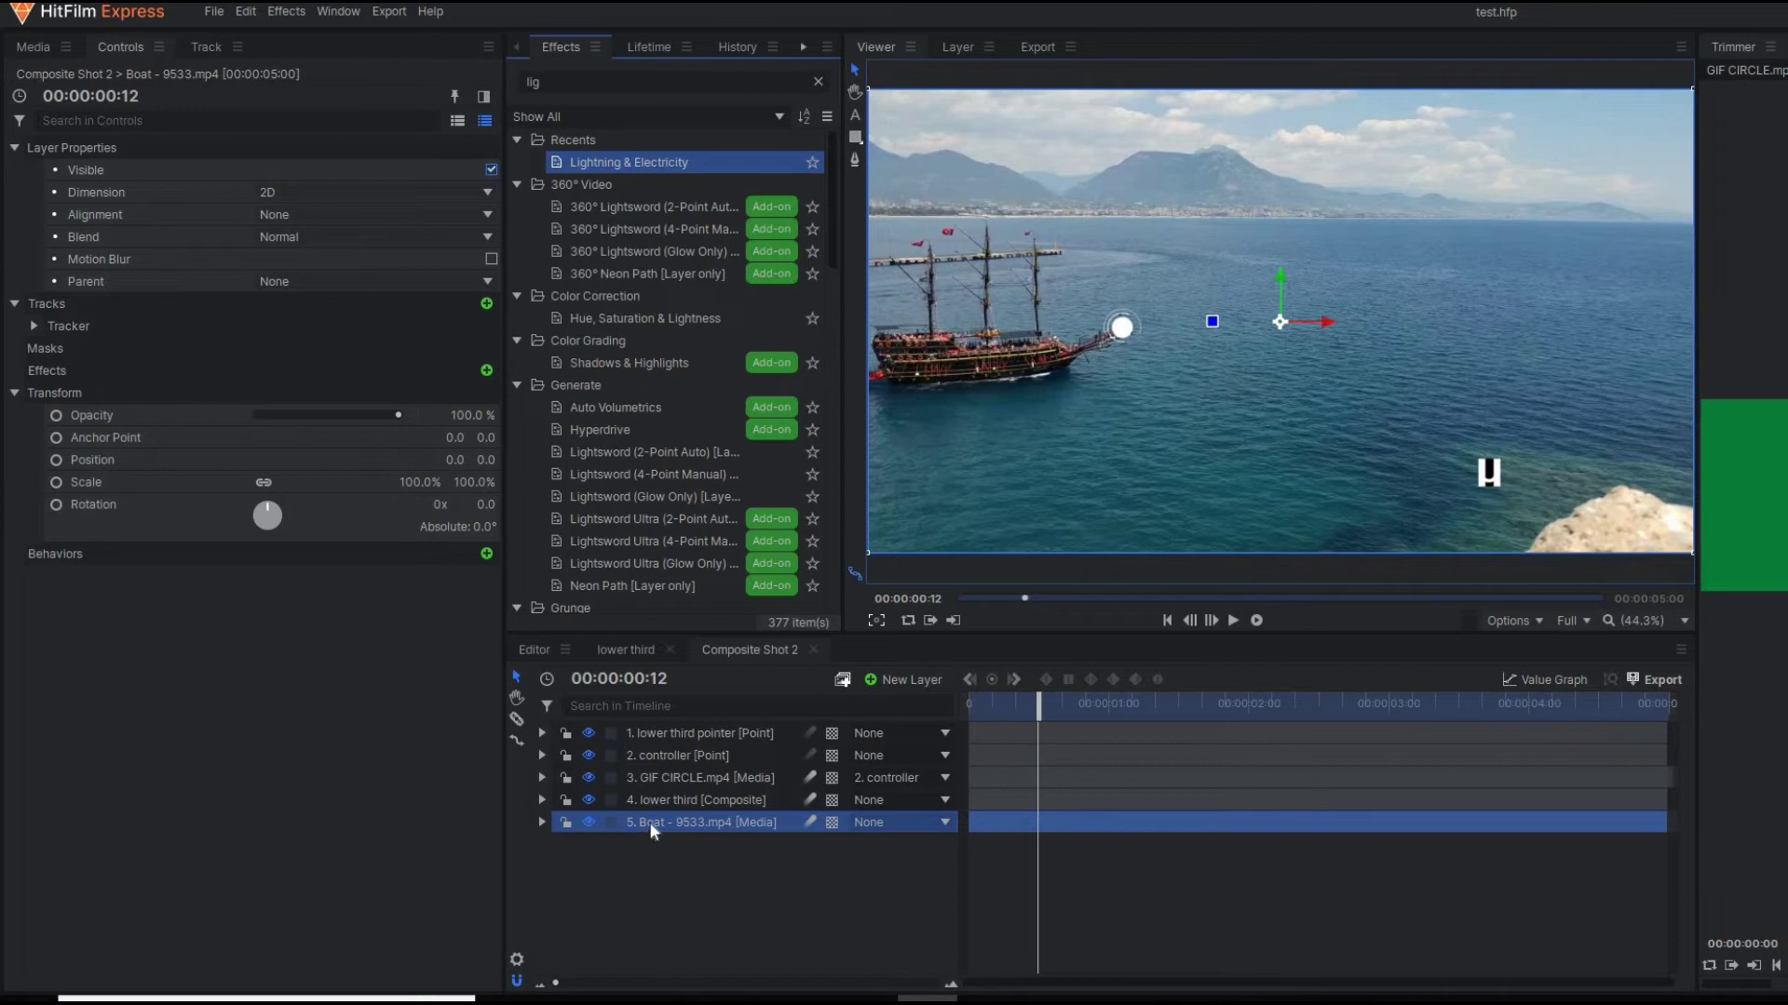
drag(650, 823, 650, 823)
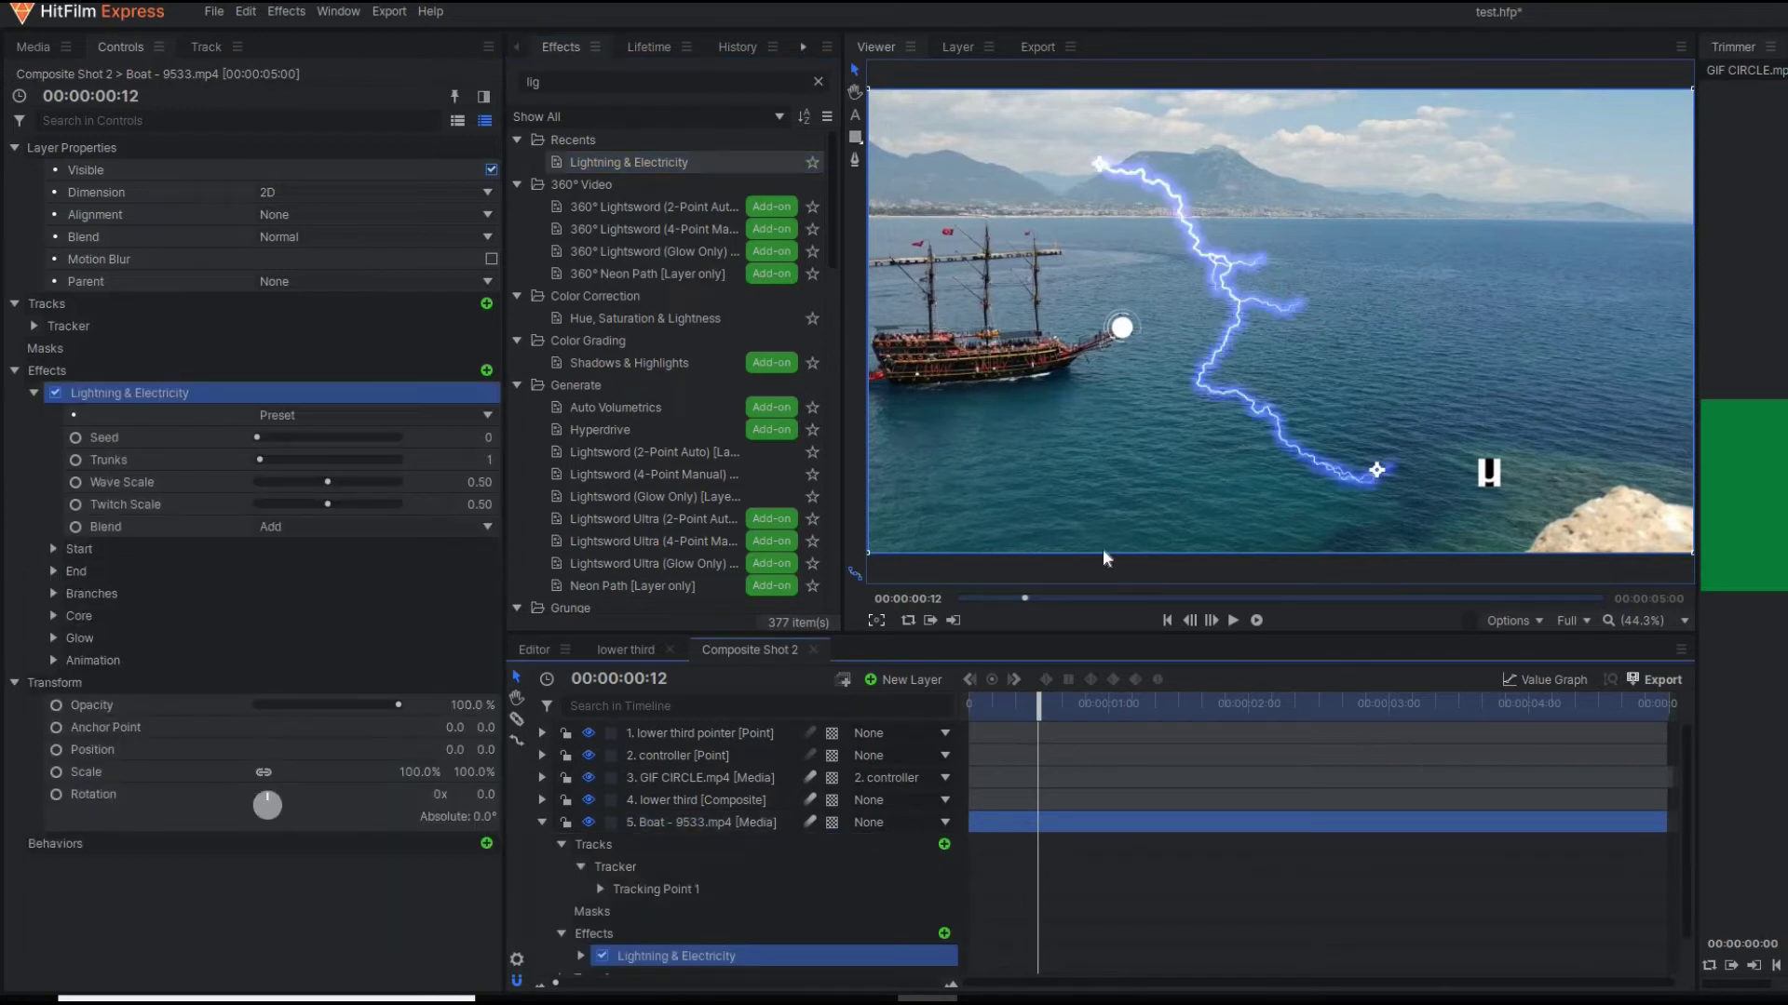
Straighten the lightning on the boat layer by setting the effect's Wave Scale and Twitch Scale to 0.00.
scroll(596, 931, down, 2)
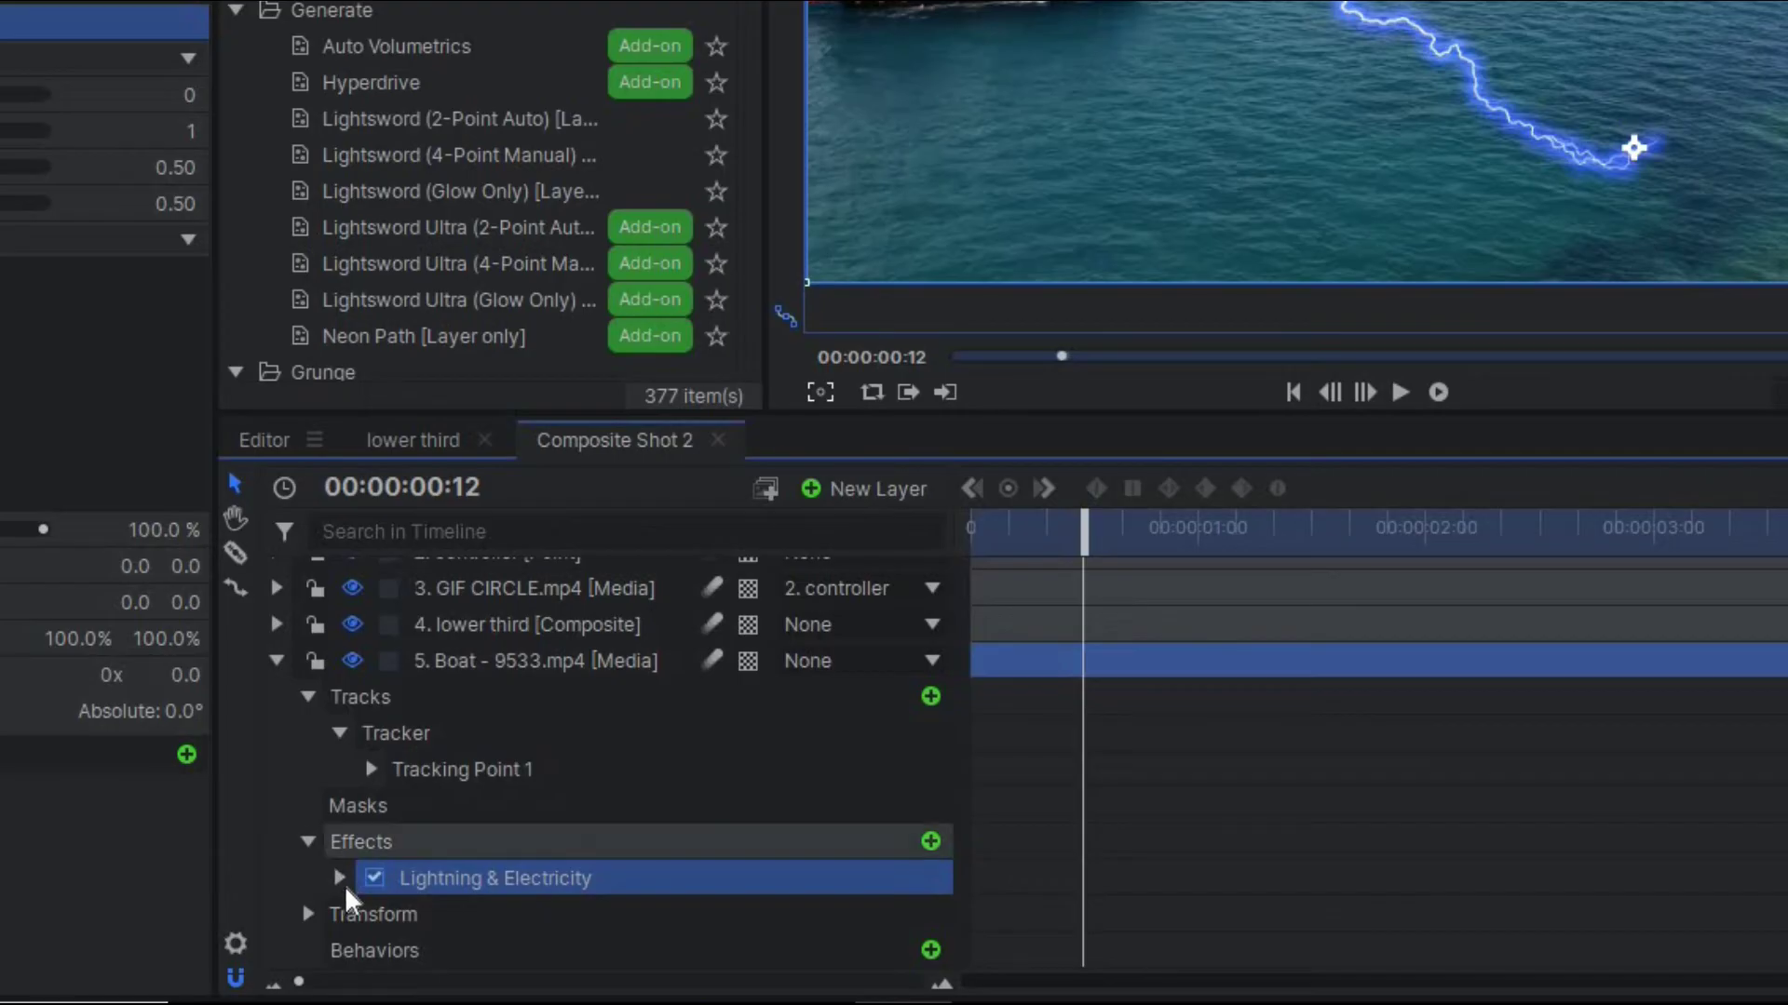
click(339, 878)
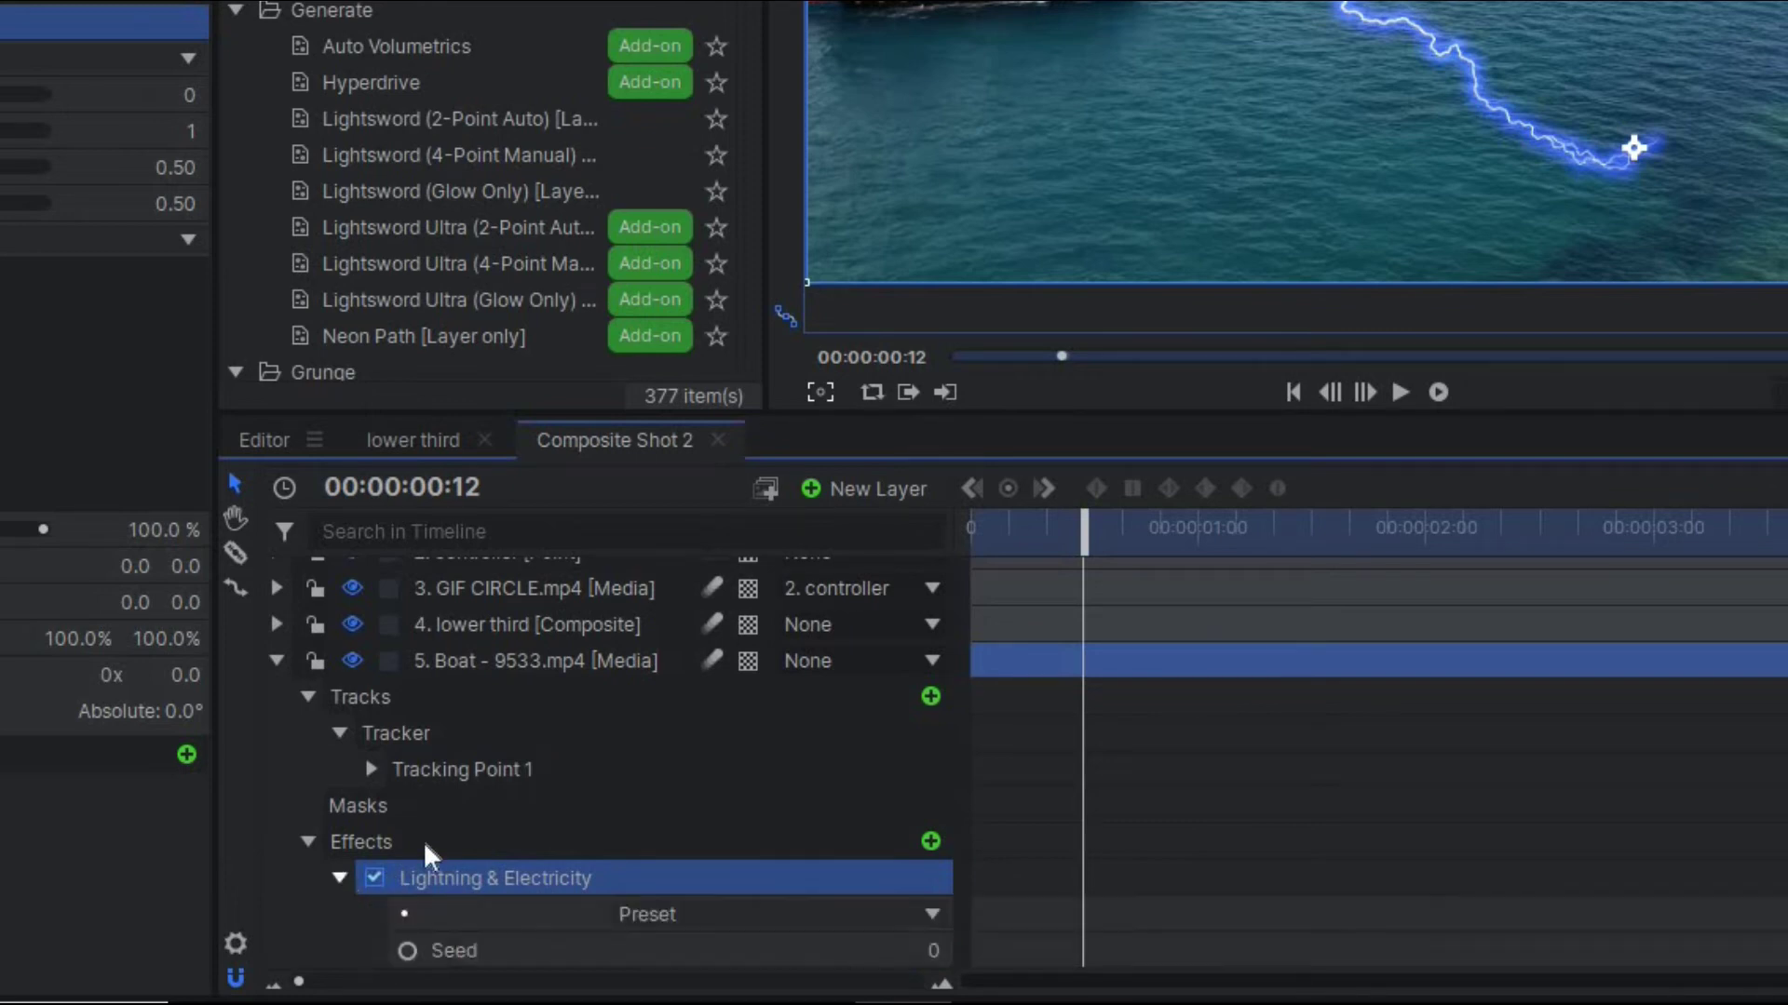
scroll(283, 713, up, 2)
scroll(283, 713, down, 2)
click(277, 617)
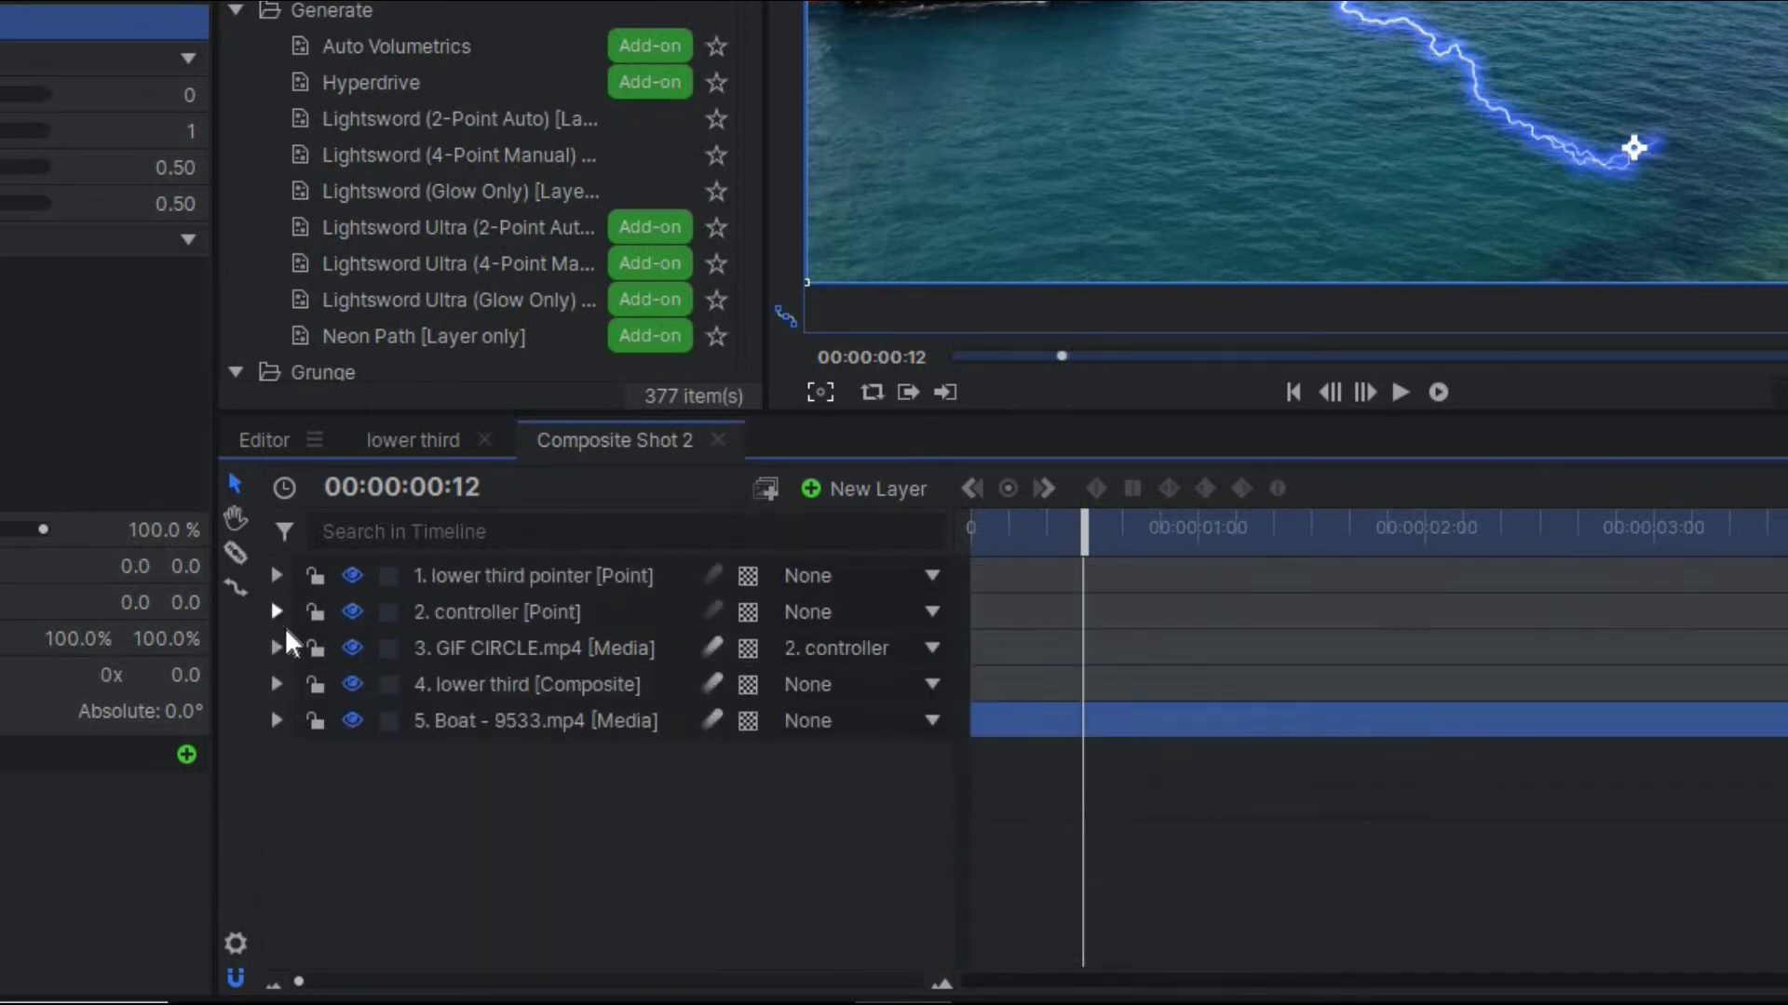
click(277, 721)
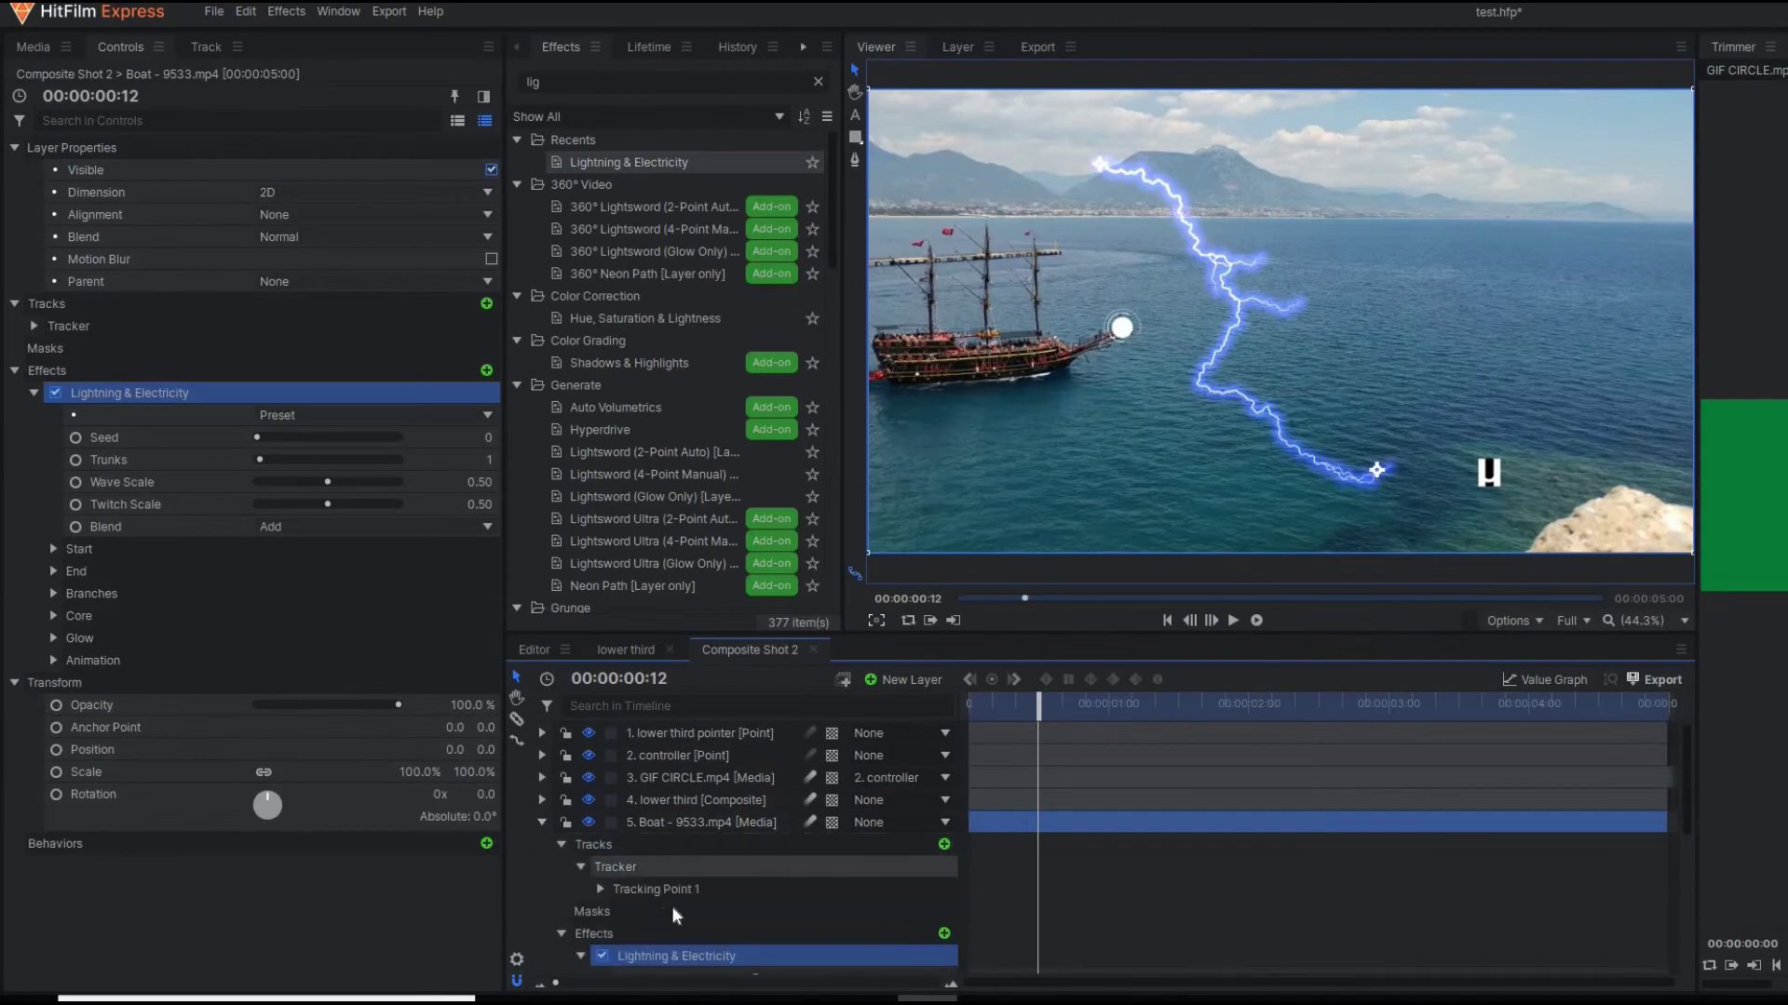
scroll(487, 854, down, 2)
scroll(745, 815, down, 3)
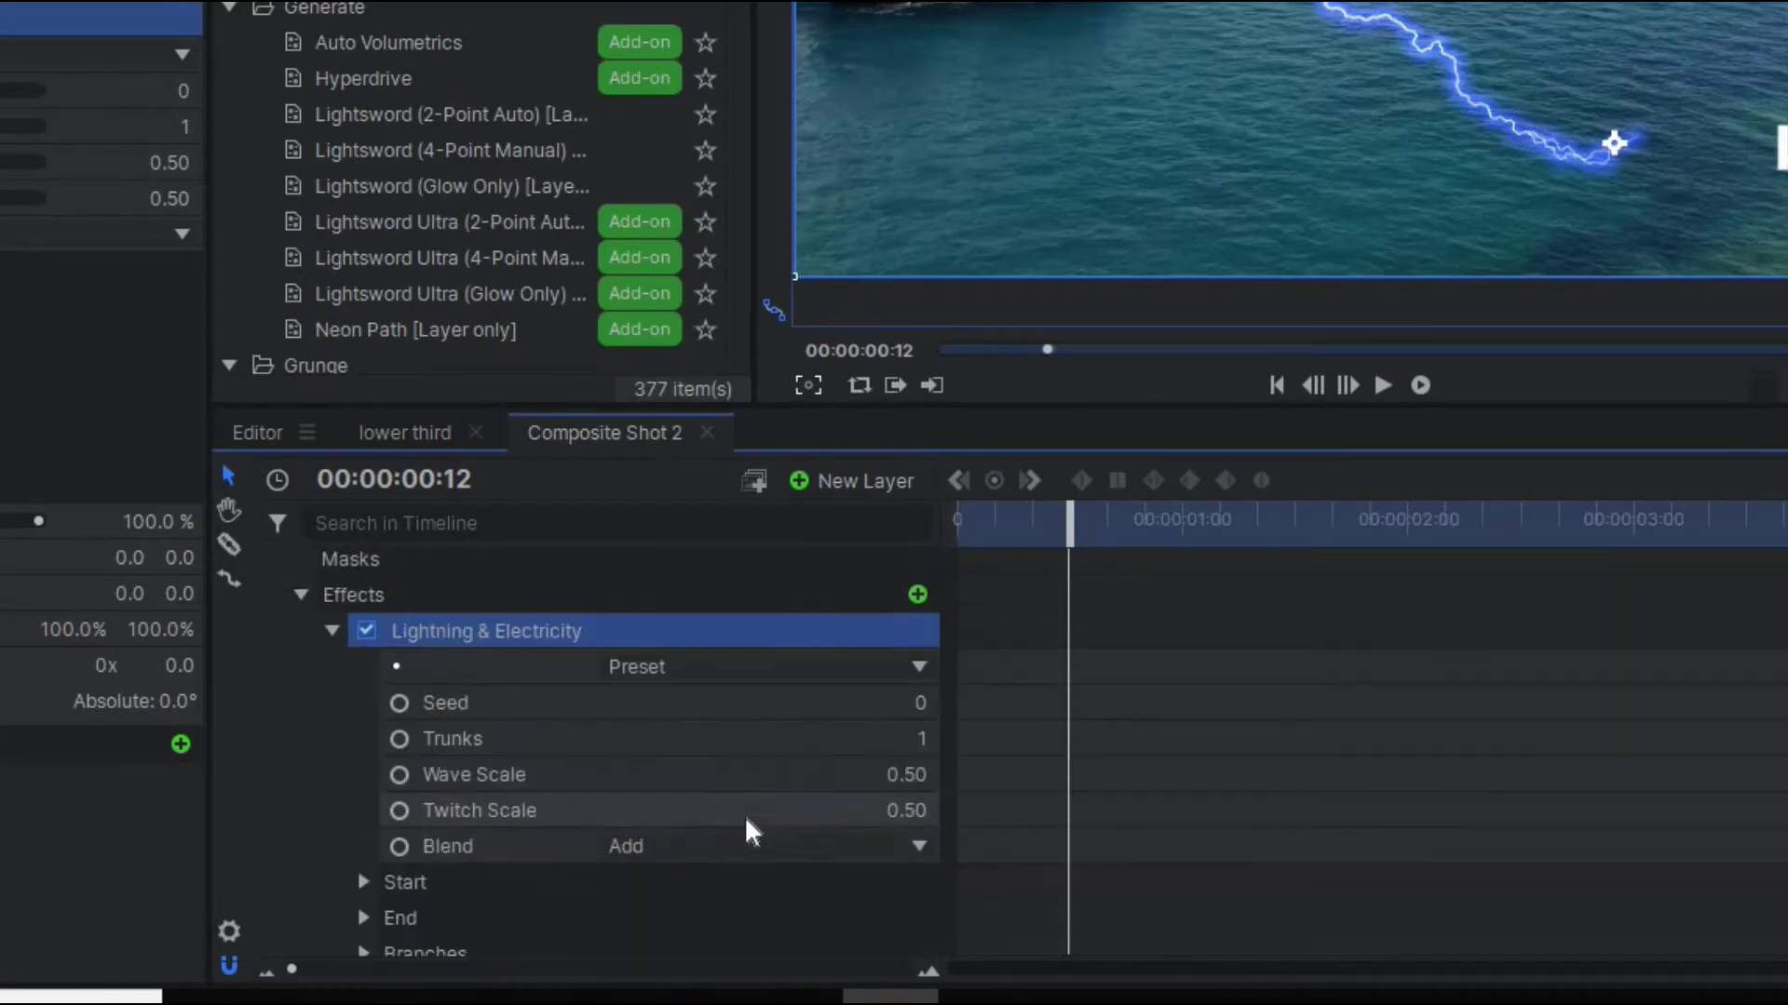
scroll(744, 816, down, 3)
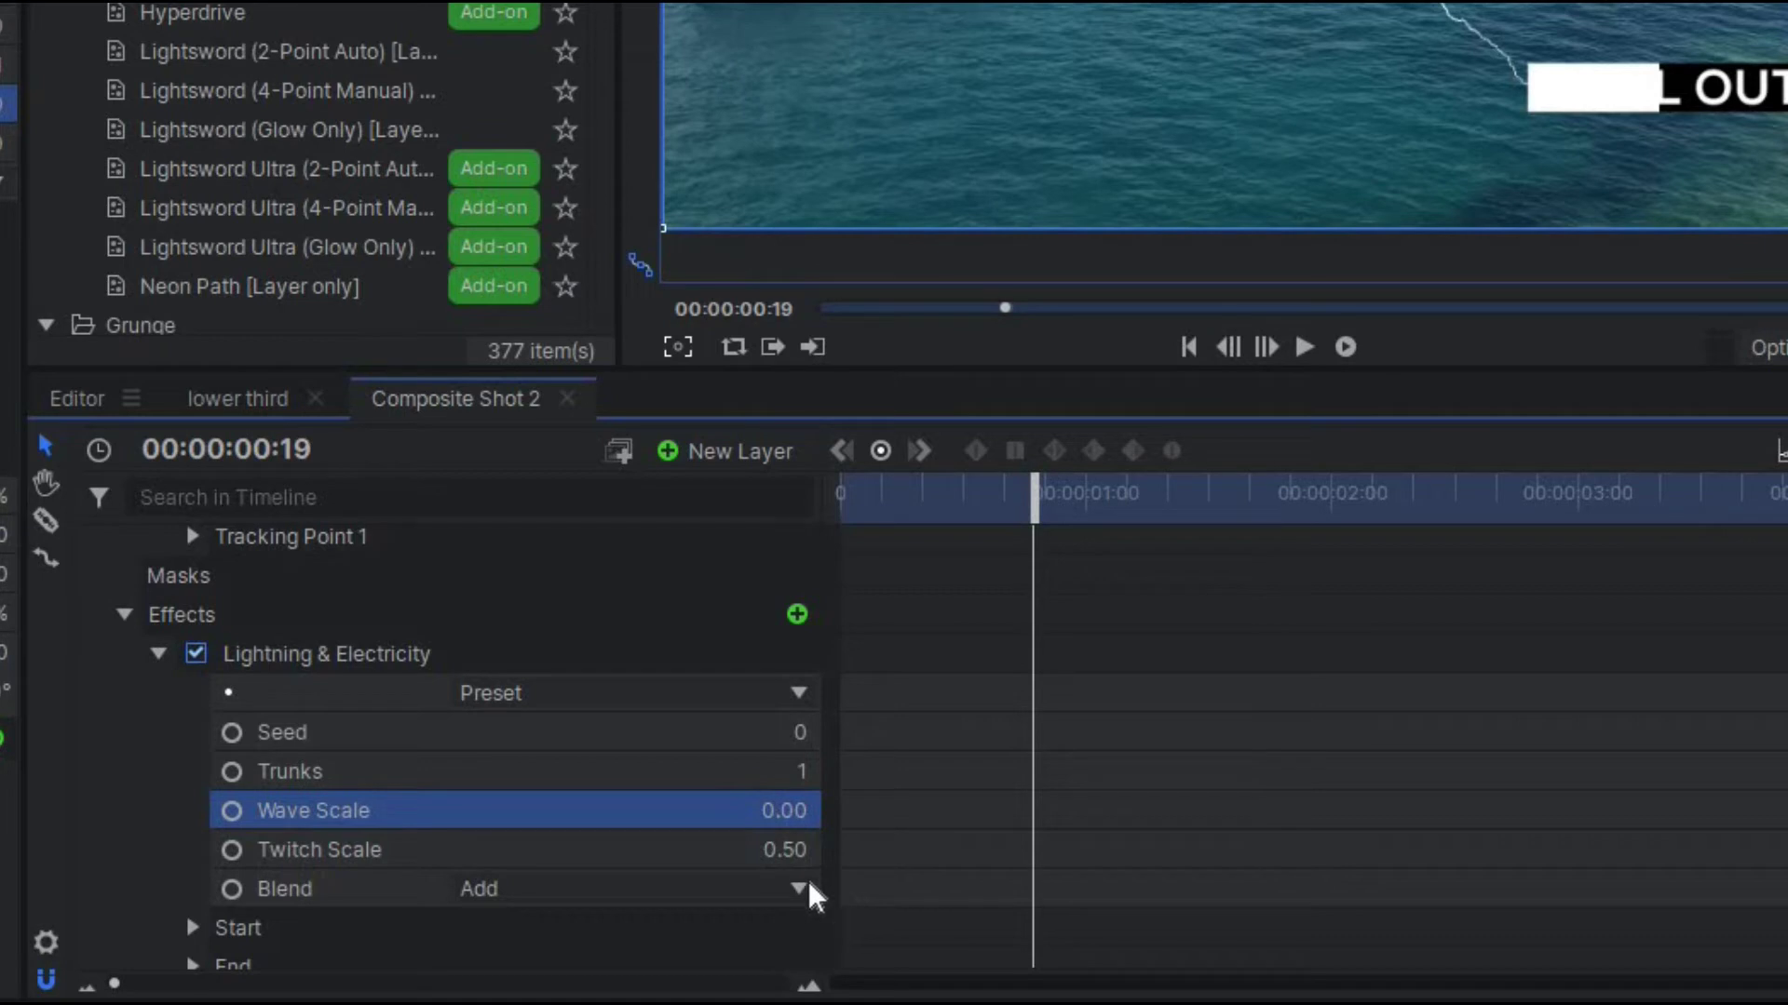
drag(798, 850, 726, 850)
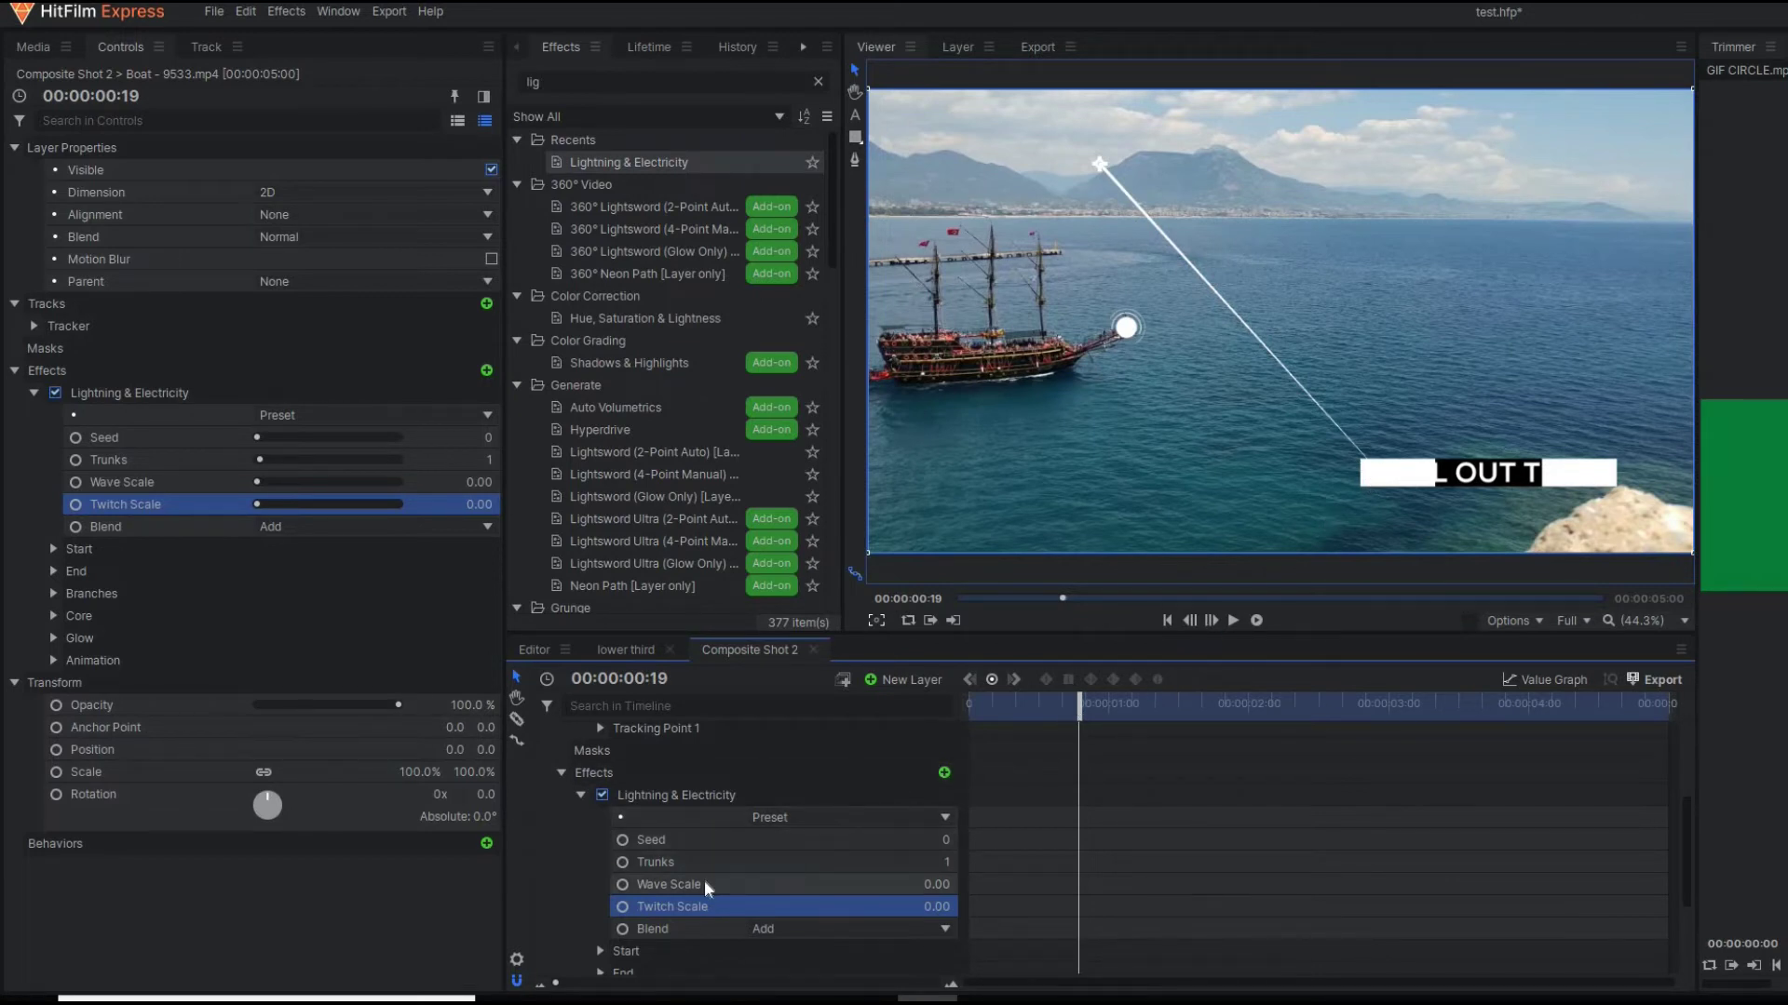
Set the End Width of the Lightning & Electricity effect to 1, and then reduce it to 0.55.
click(580, 796)
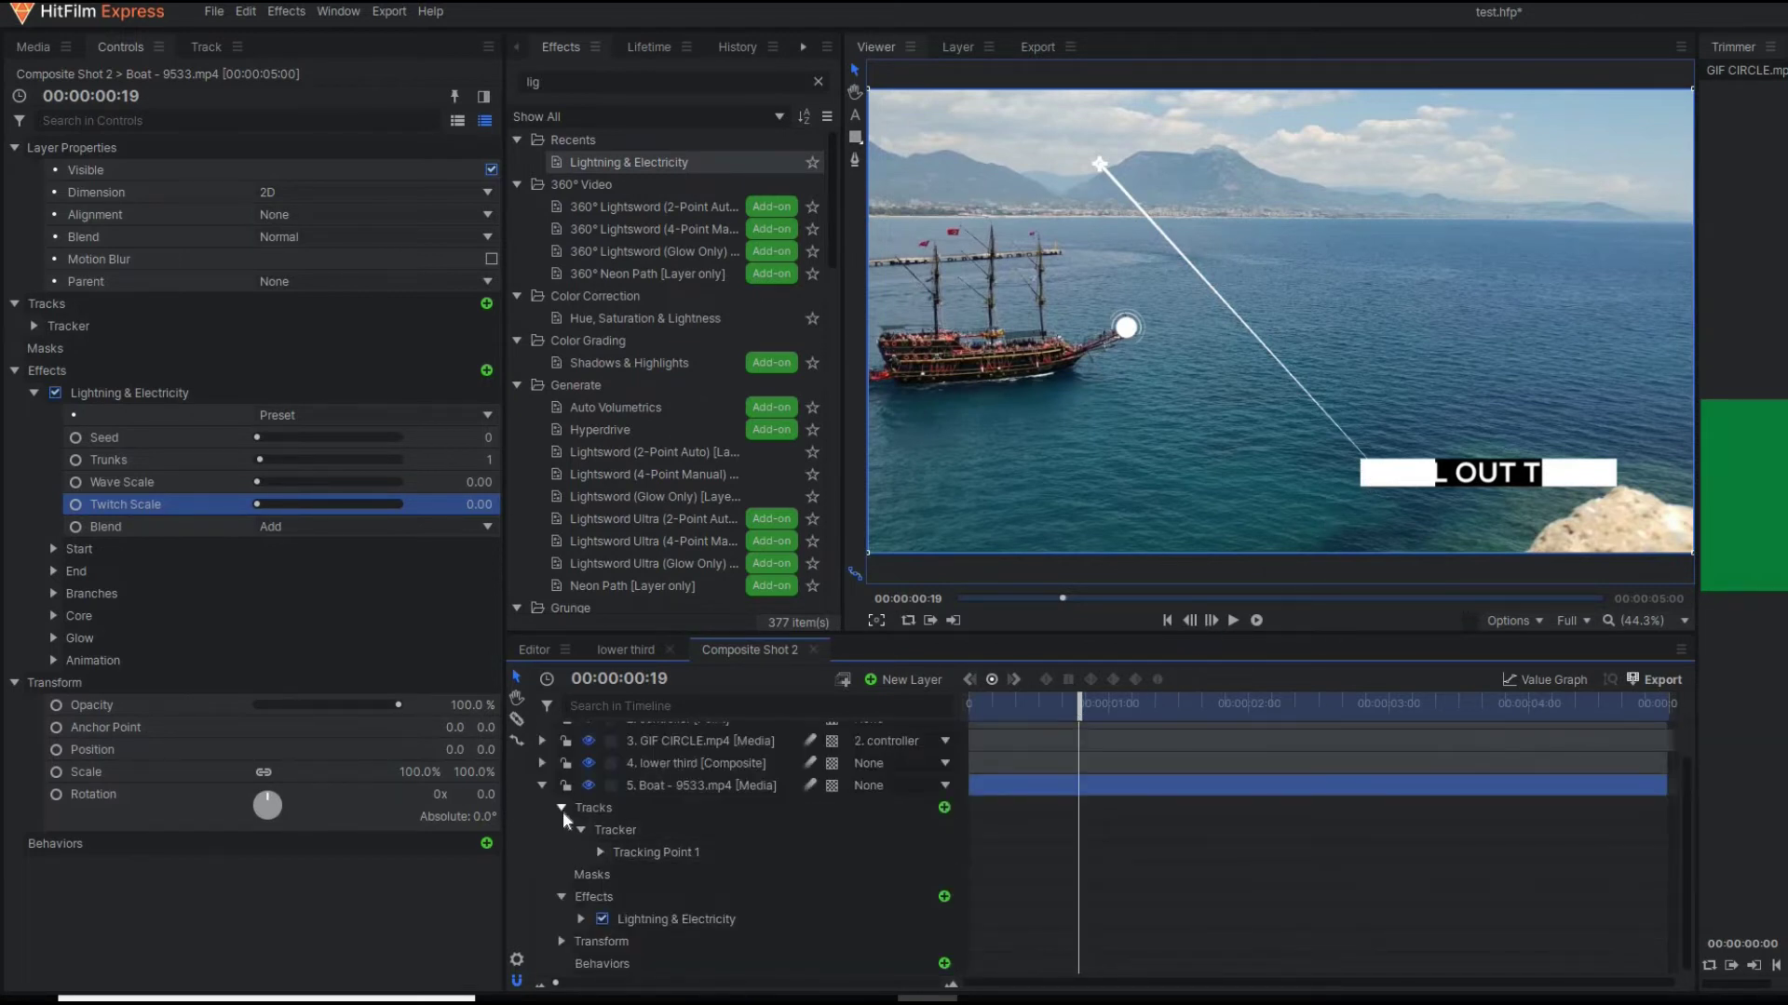
scroll(572, 875, up, 1)
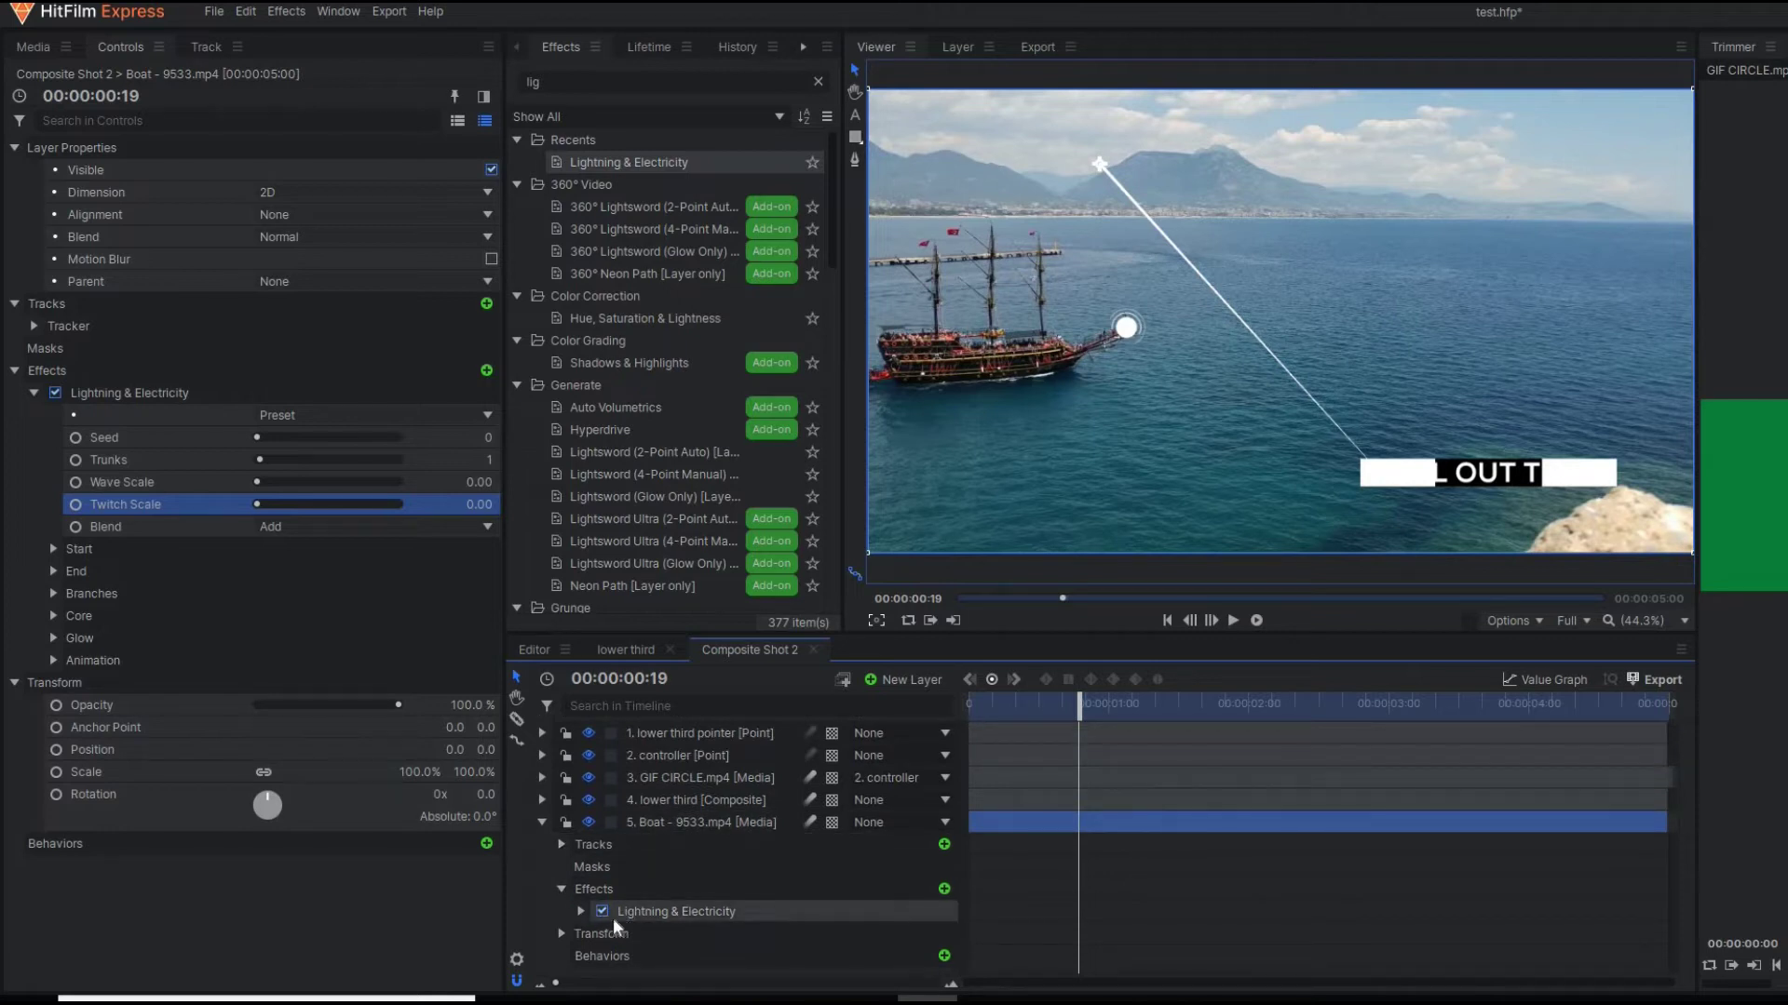
click(580, 911)
scroll(731, 868, down, 3)
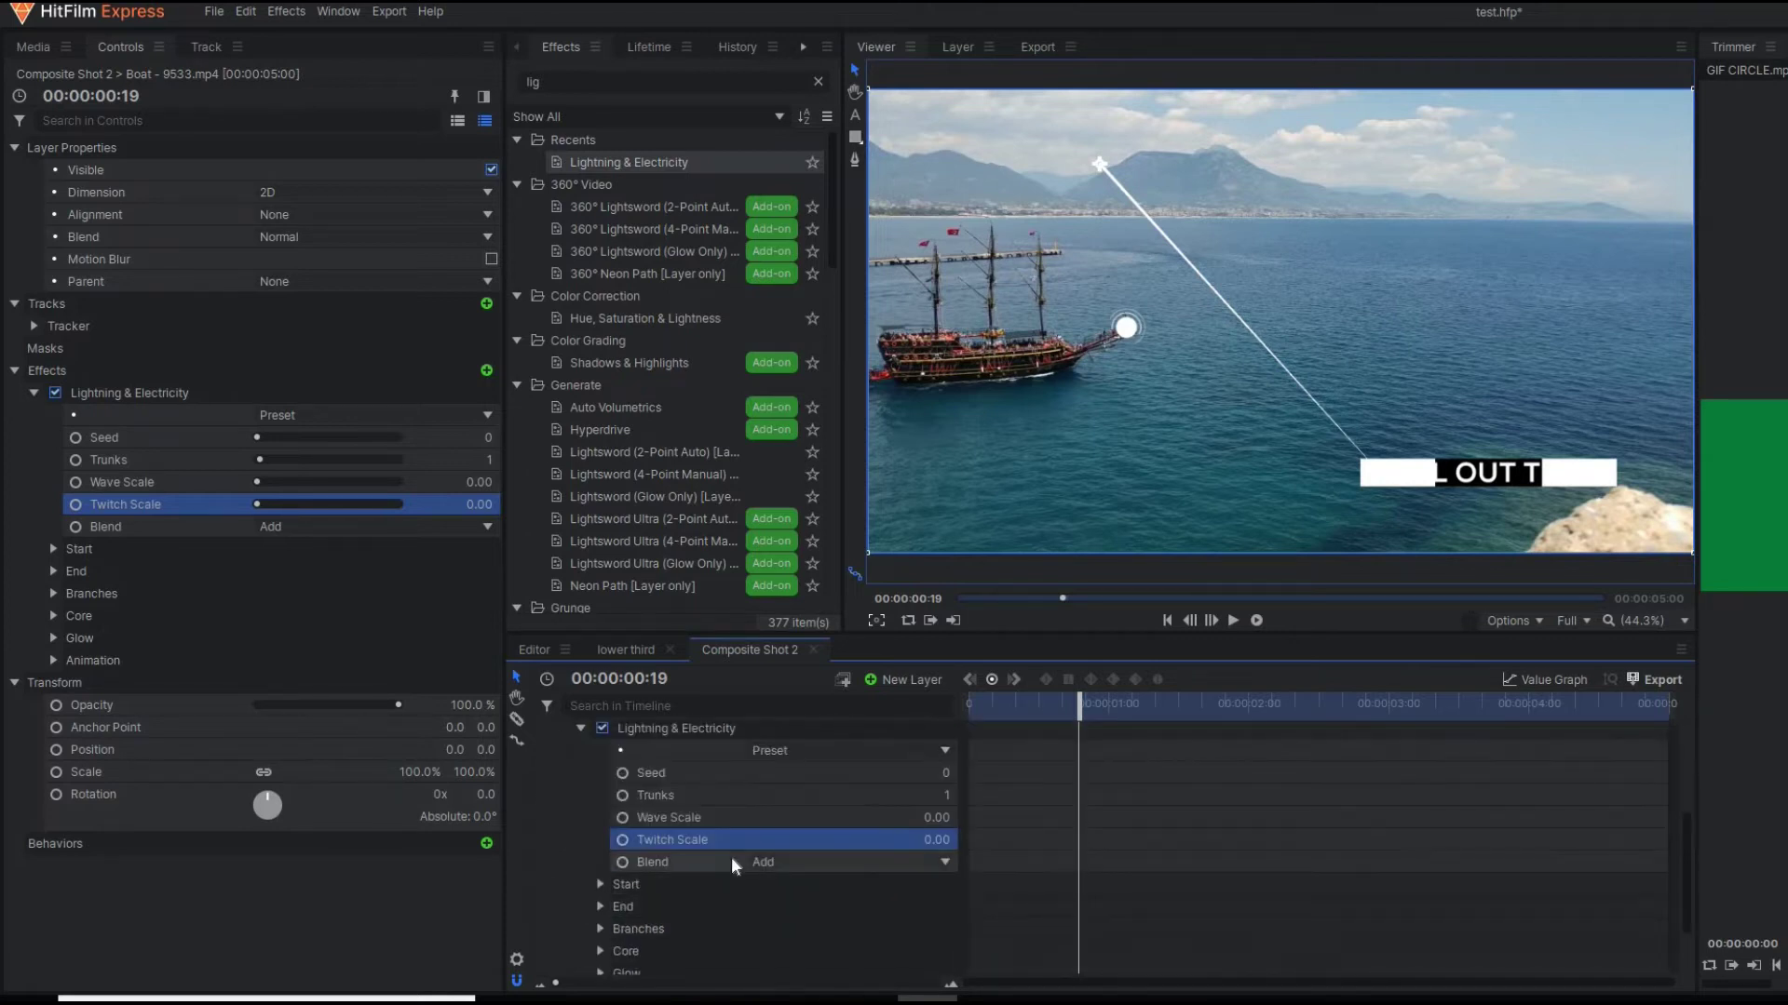
scroll(373, 745, down, 4)
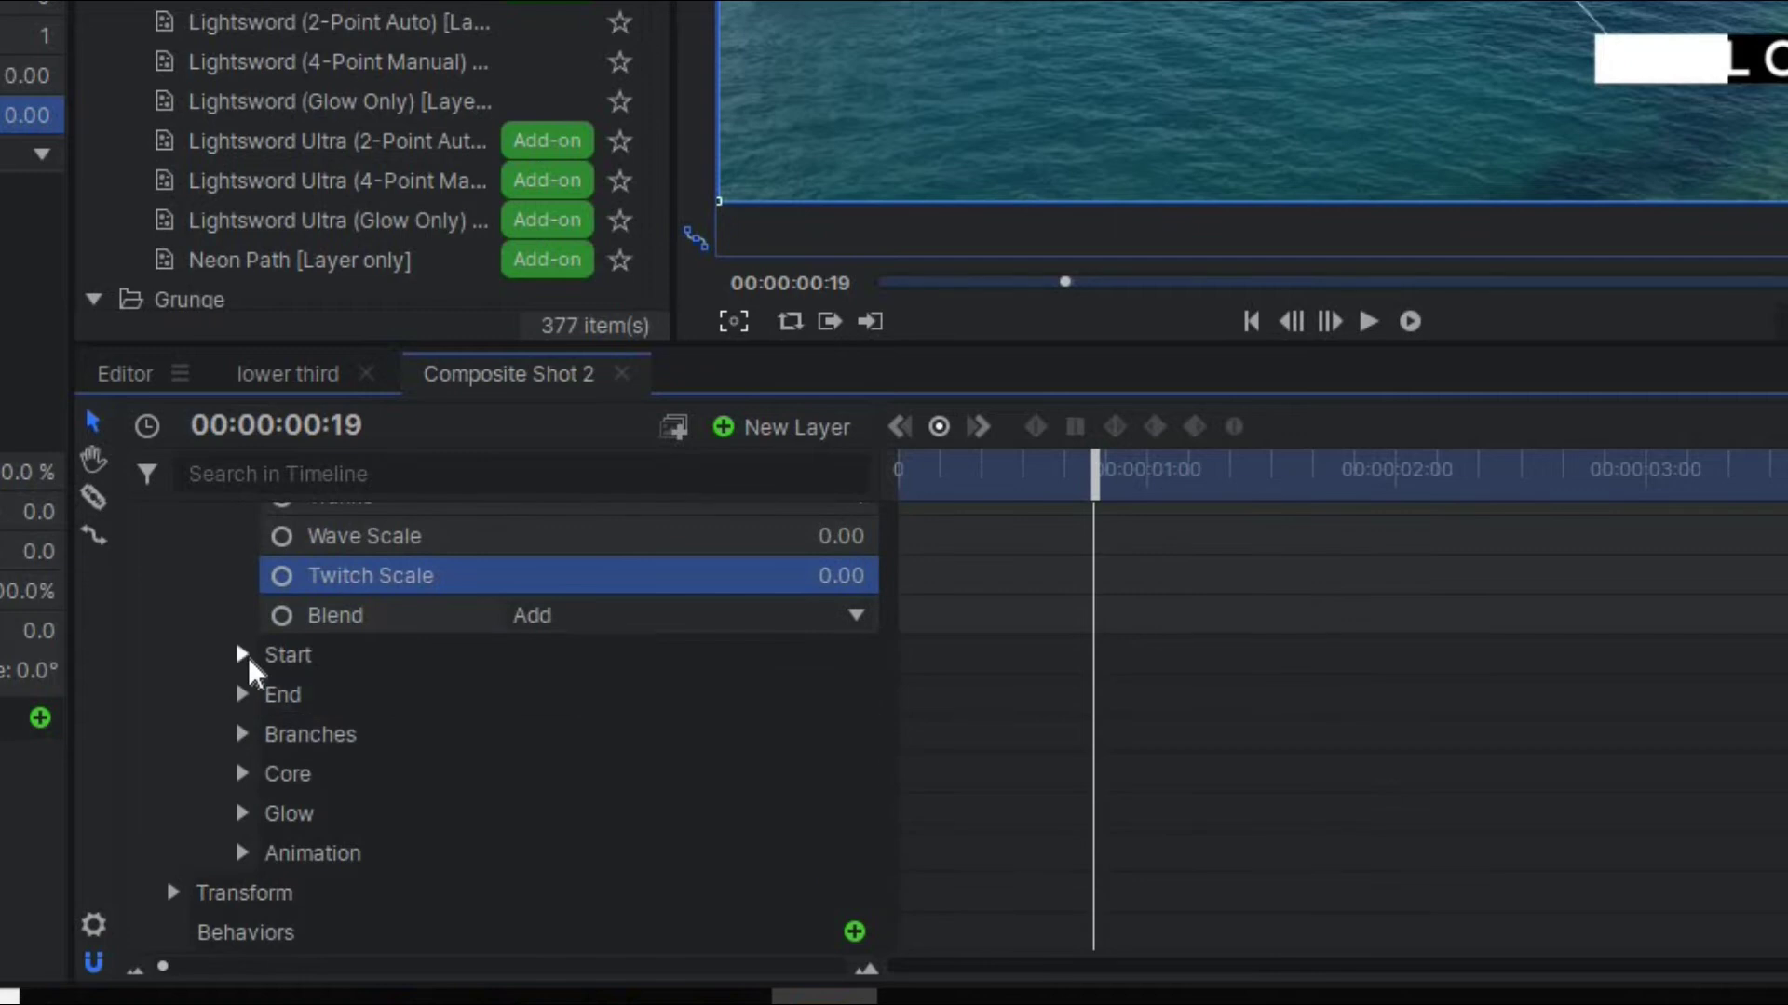
click(244, 656)
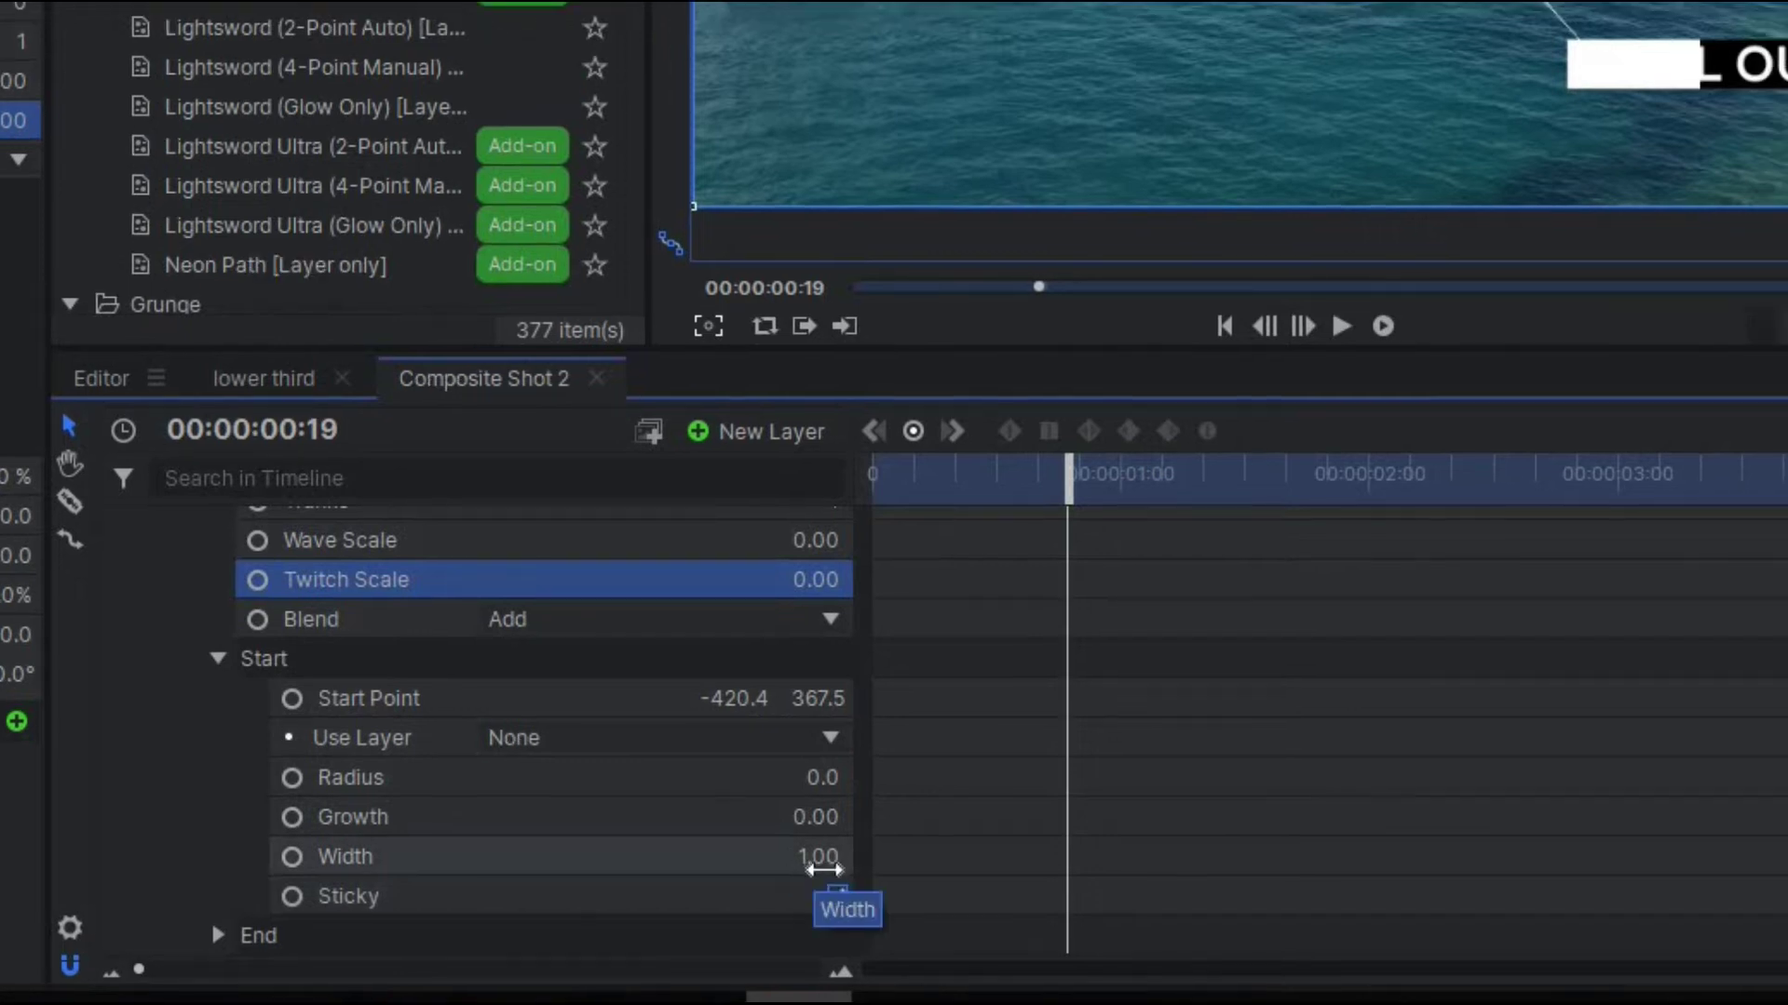
click(218, 658)
click(217, 698)
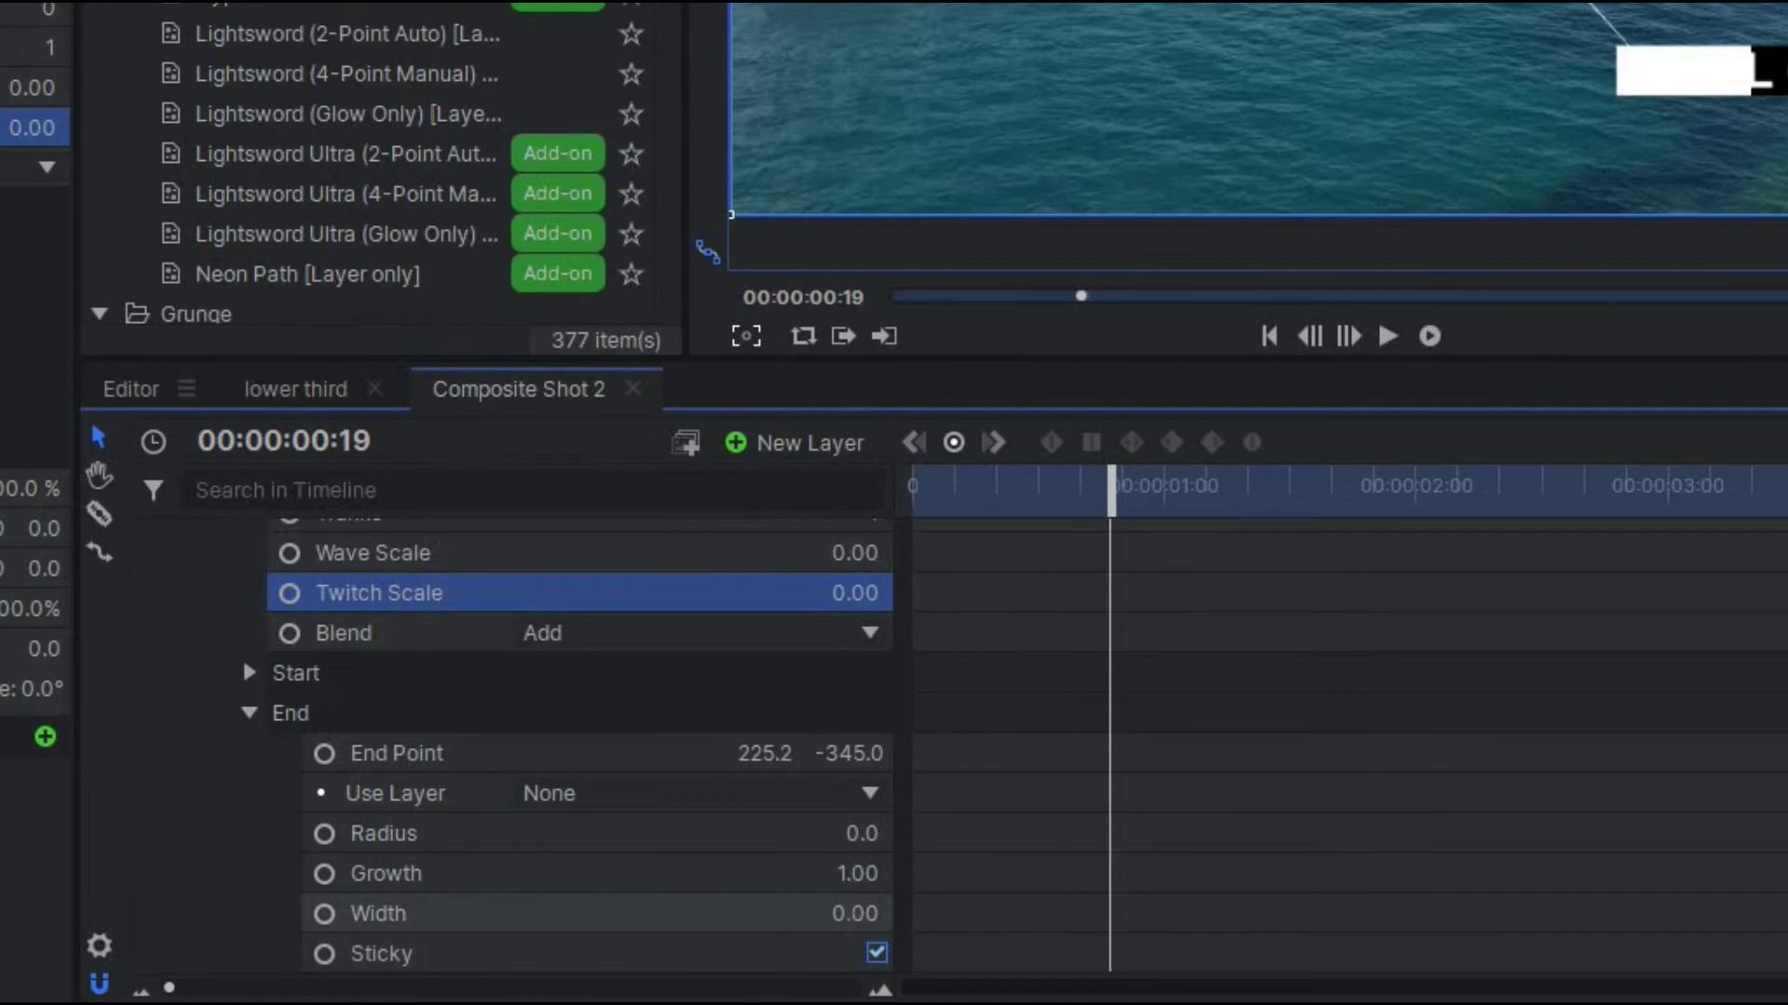
click(843, 917)
text(1)
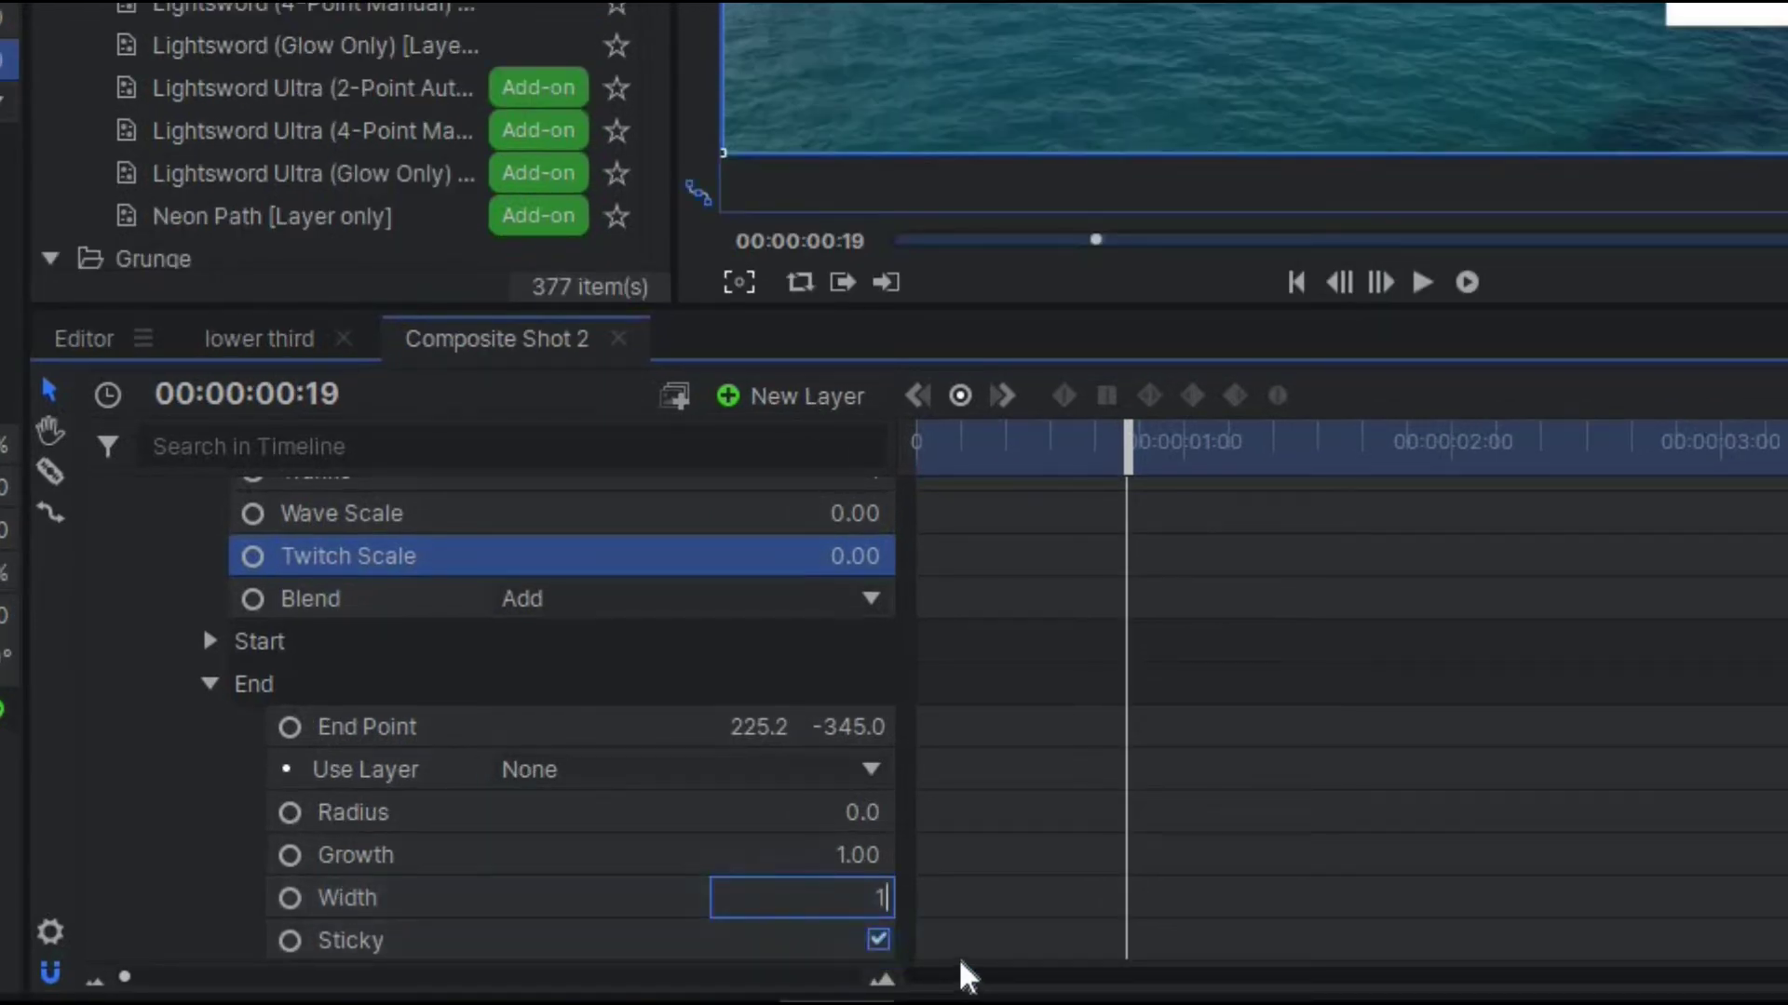
key(Return)
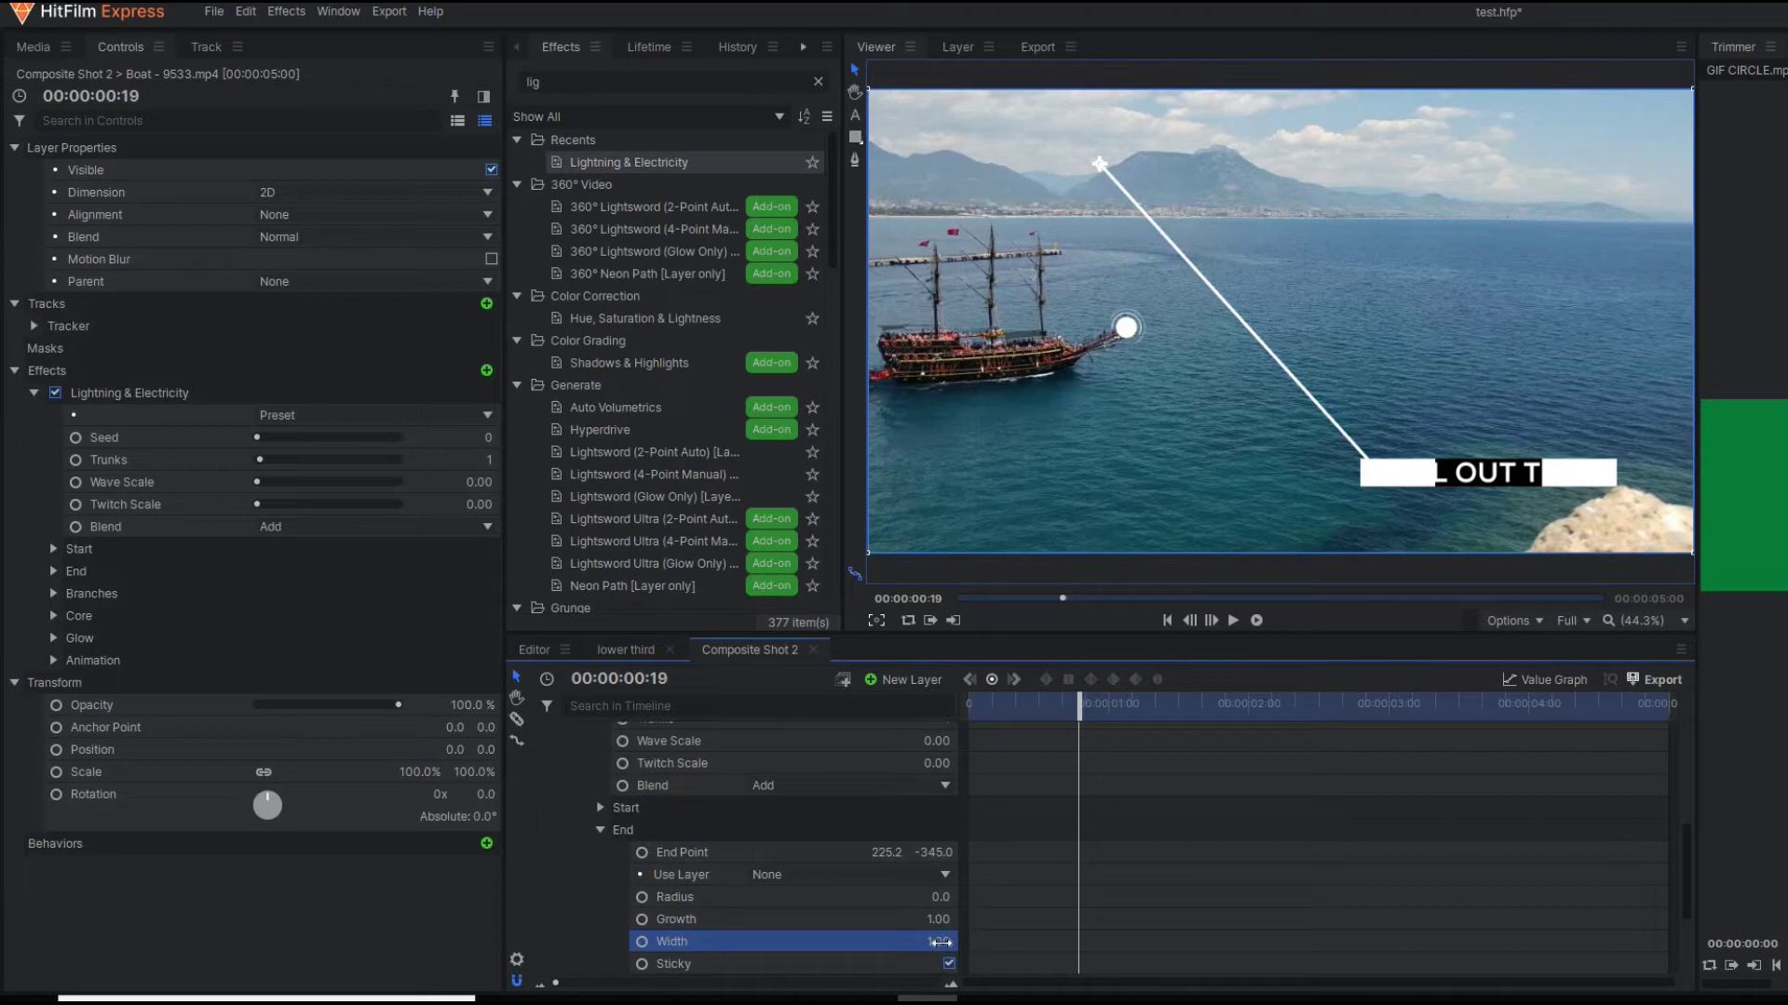
drag(943, 946, 942, 946)
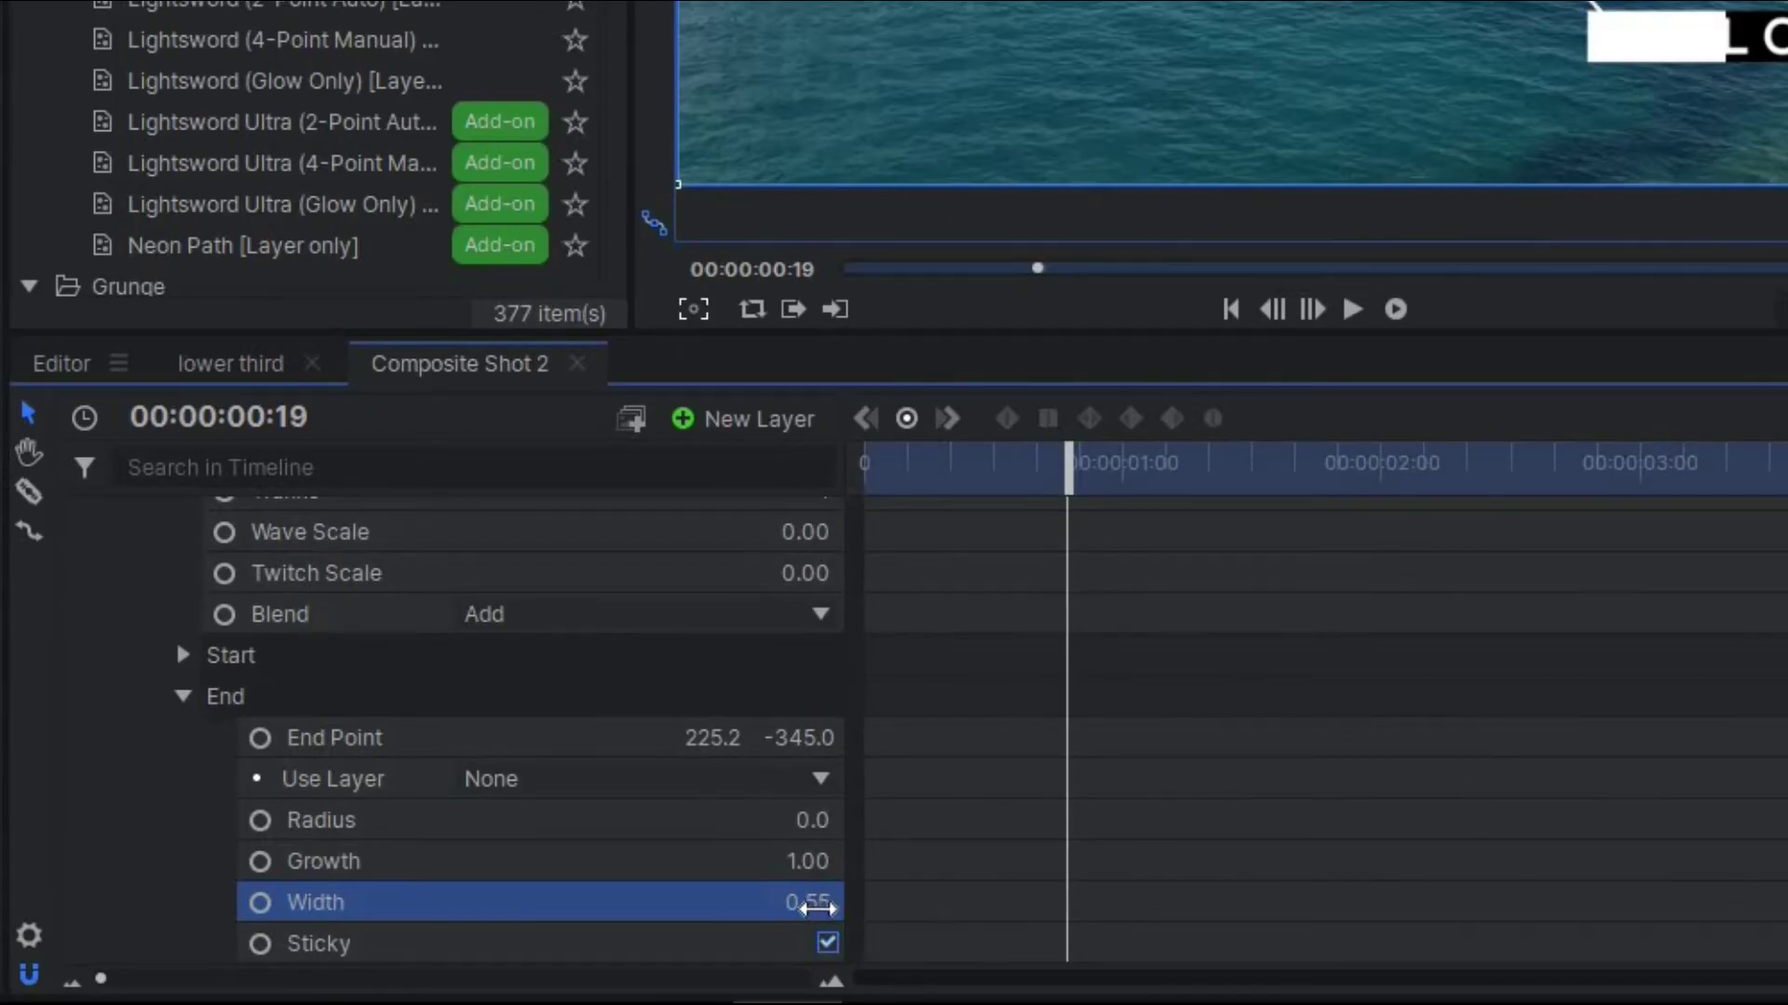
click(827, 941)
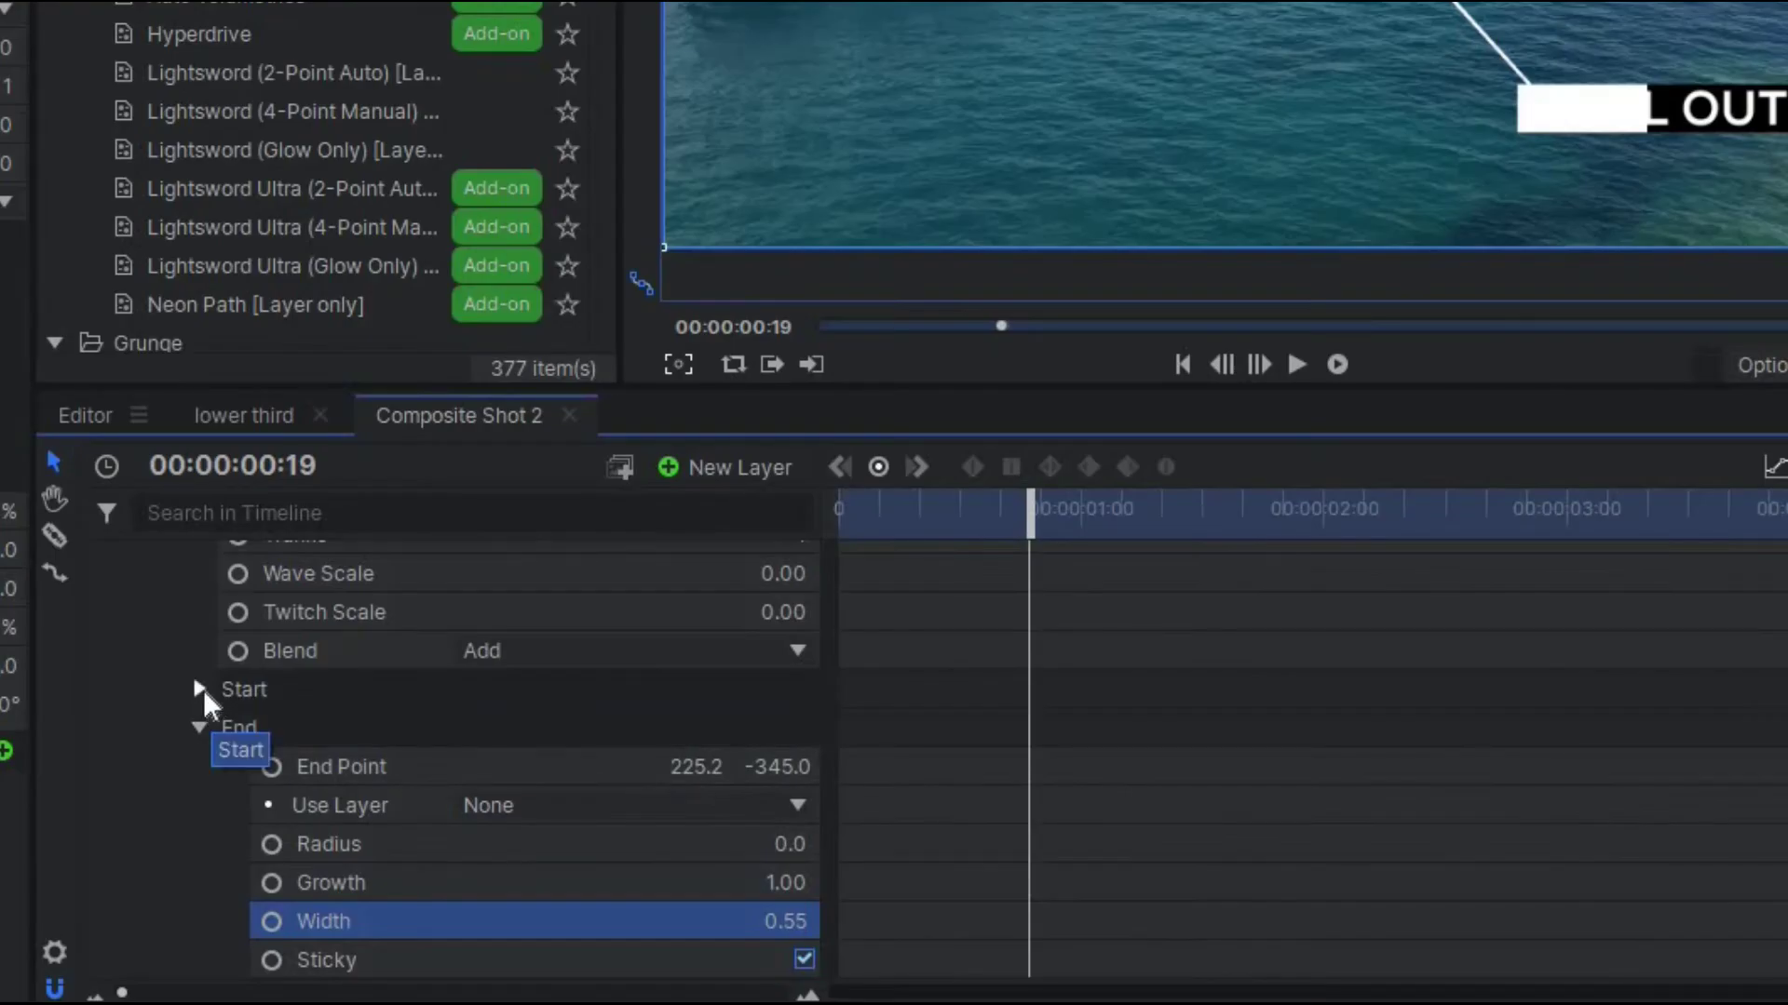
Set the Start Width of the Lightning & Electricity effect to 0.55.
click(600, 807)
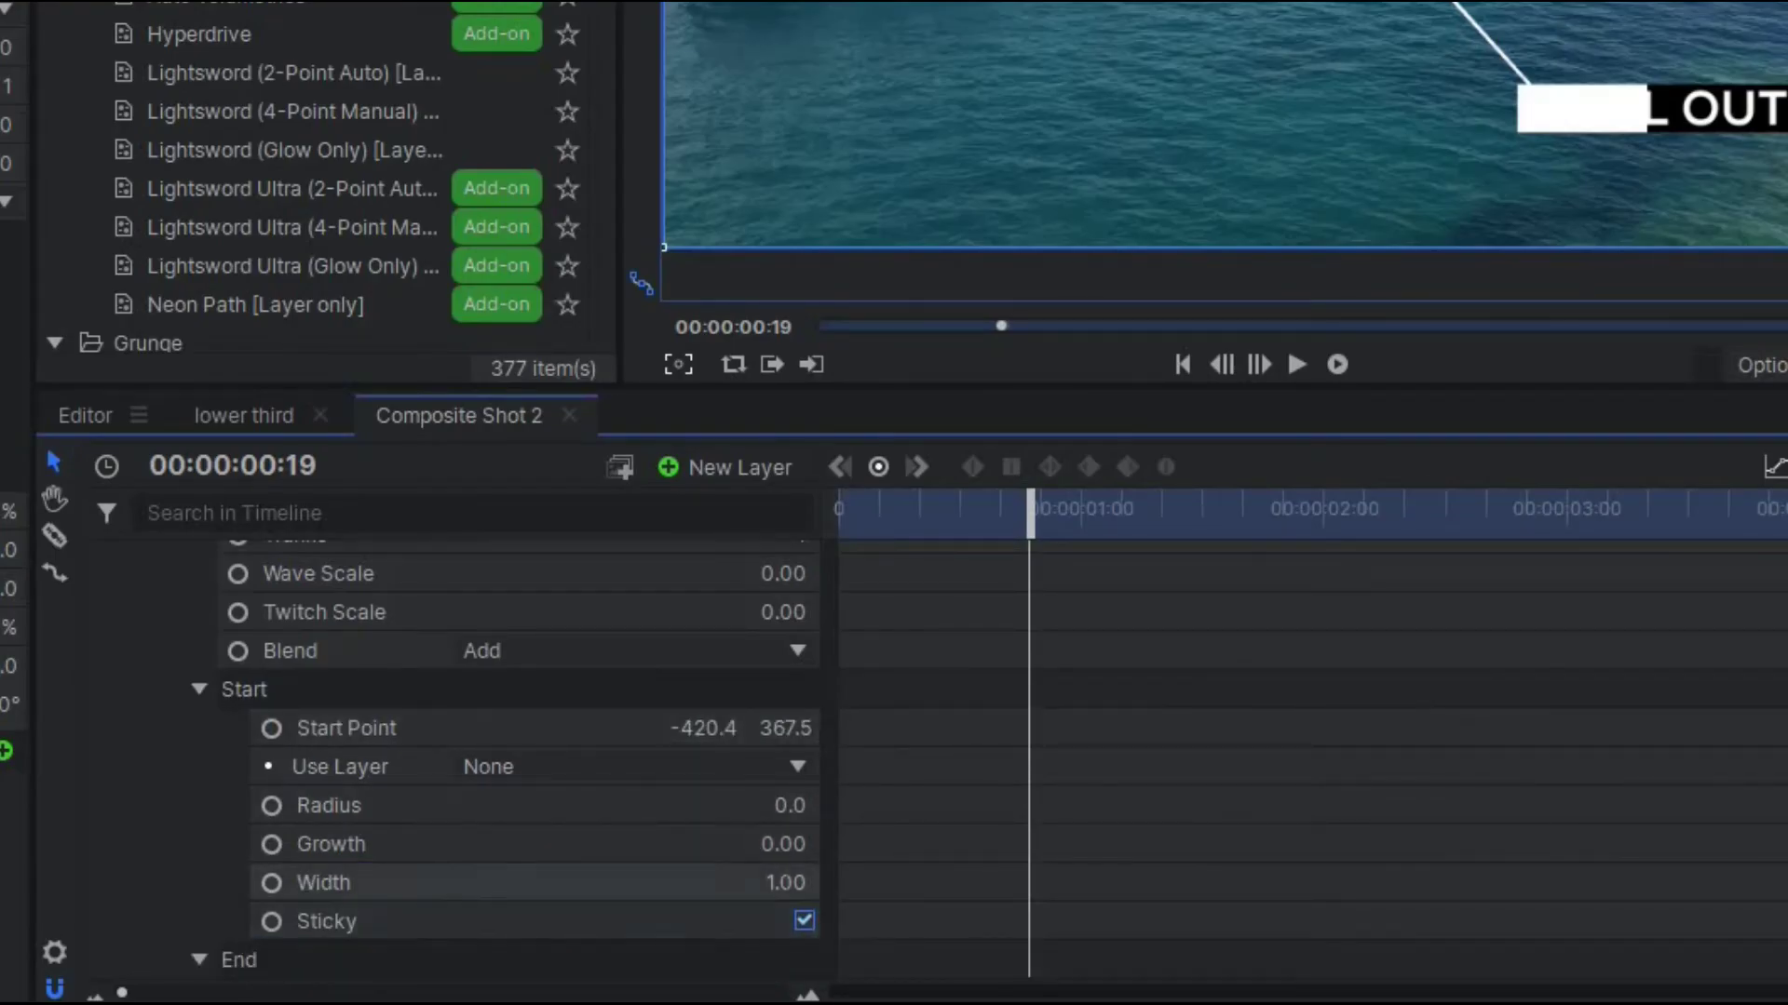
click(787, 883)
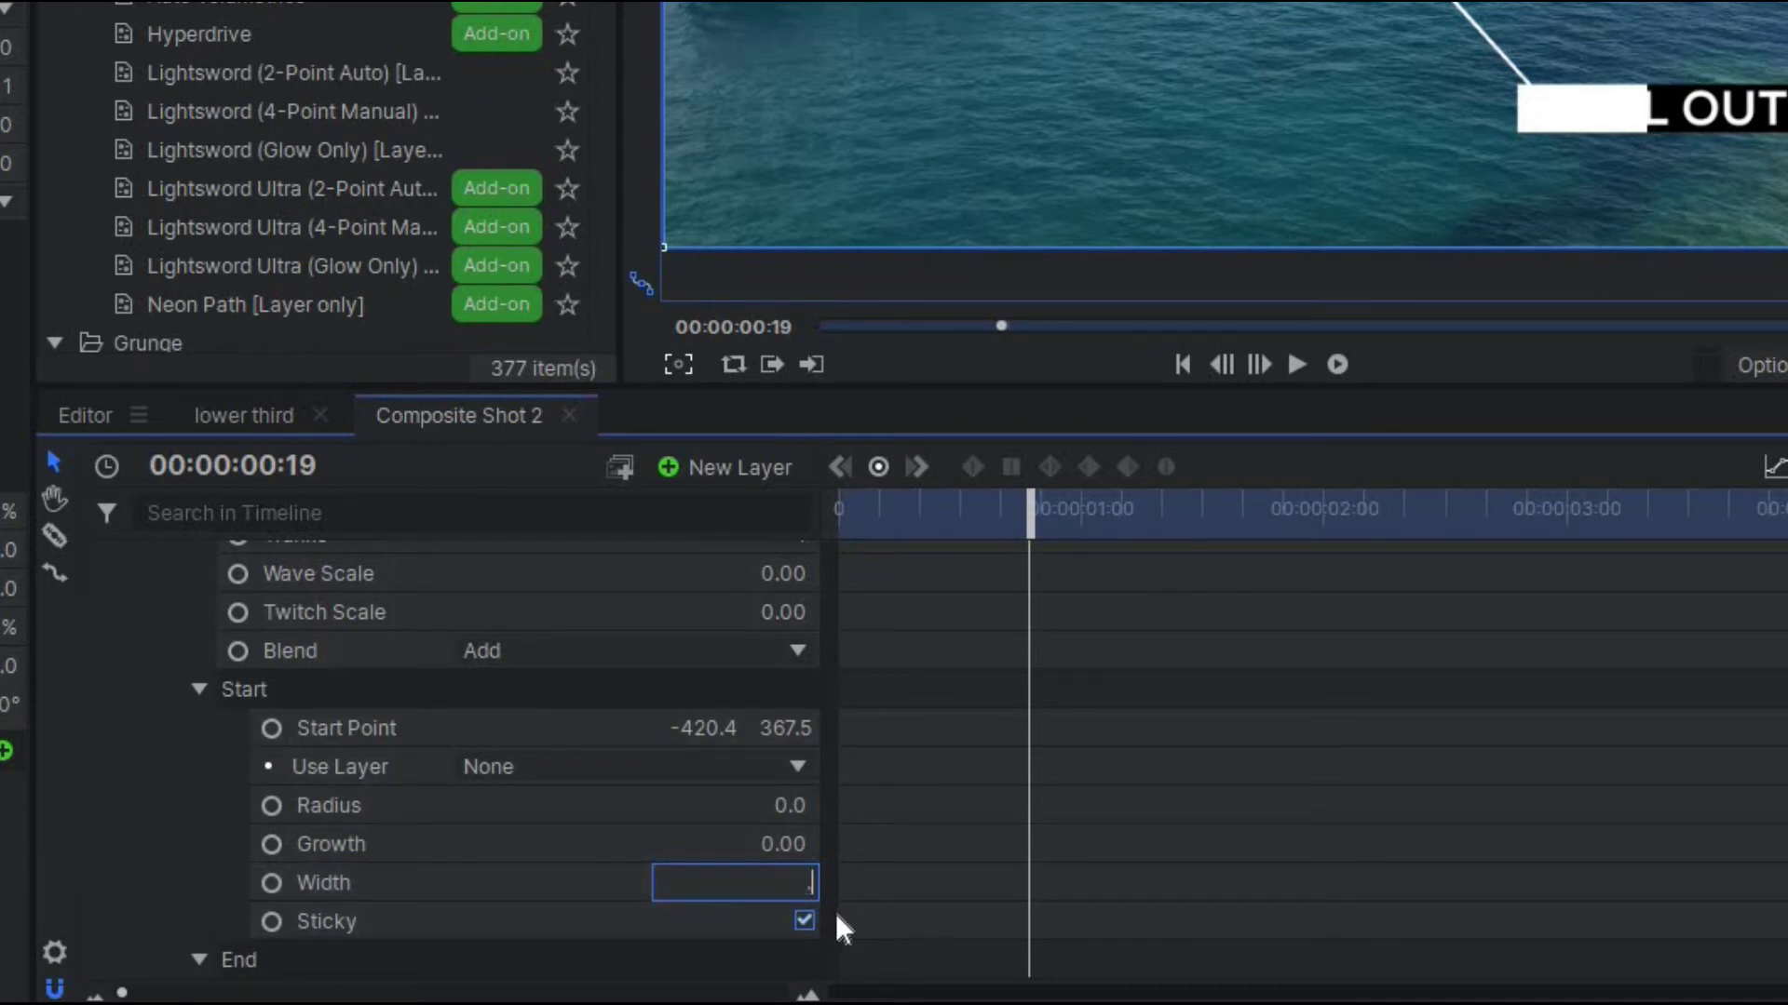
key(Return)
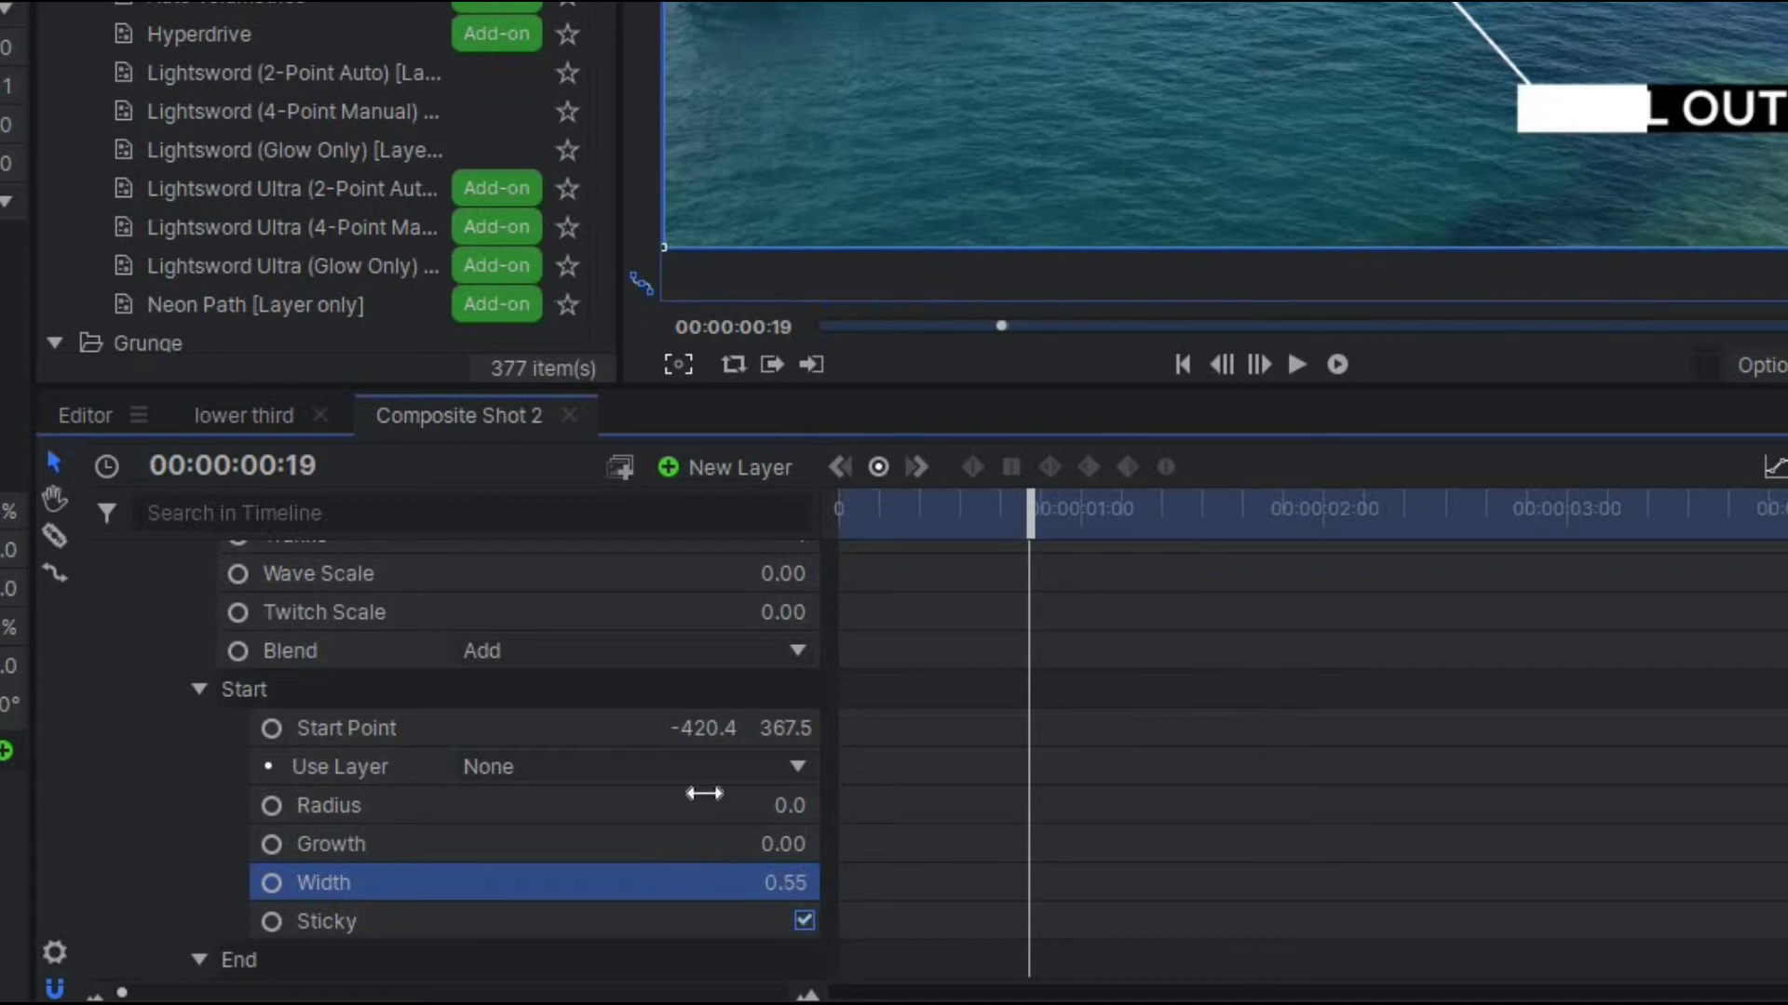
Place the line's start on the white circle (about -355.5, -11.2) and its end at the lower third's upper-left corner (about 197.5, -327.3).
scroll(286, 719, up, 5)
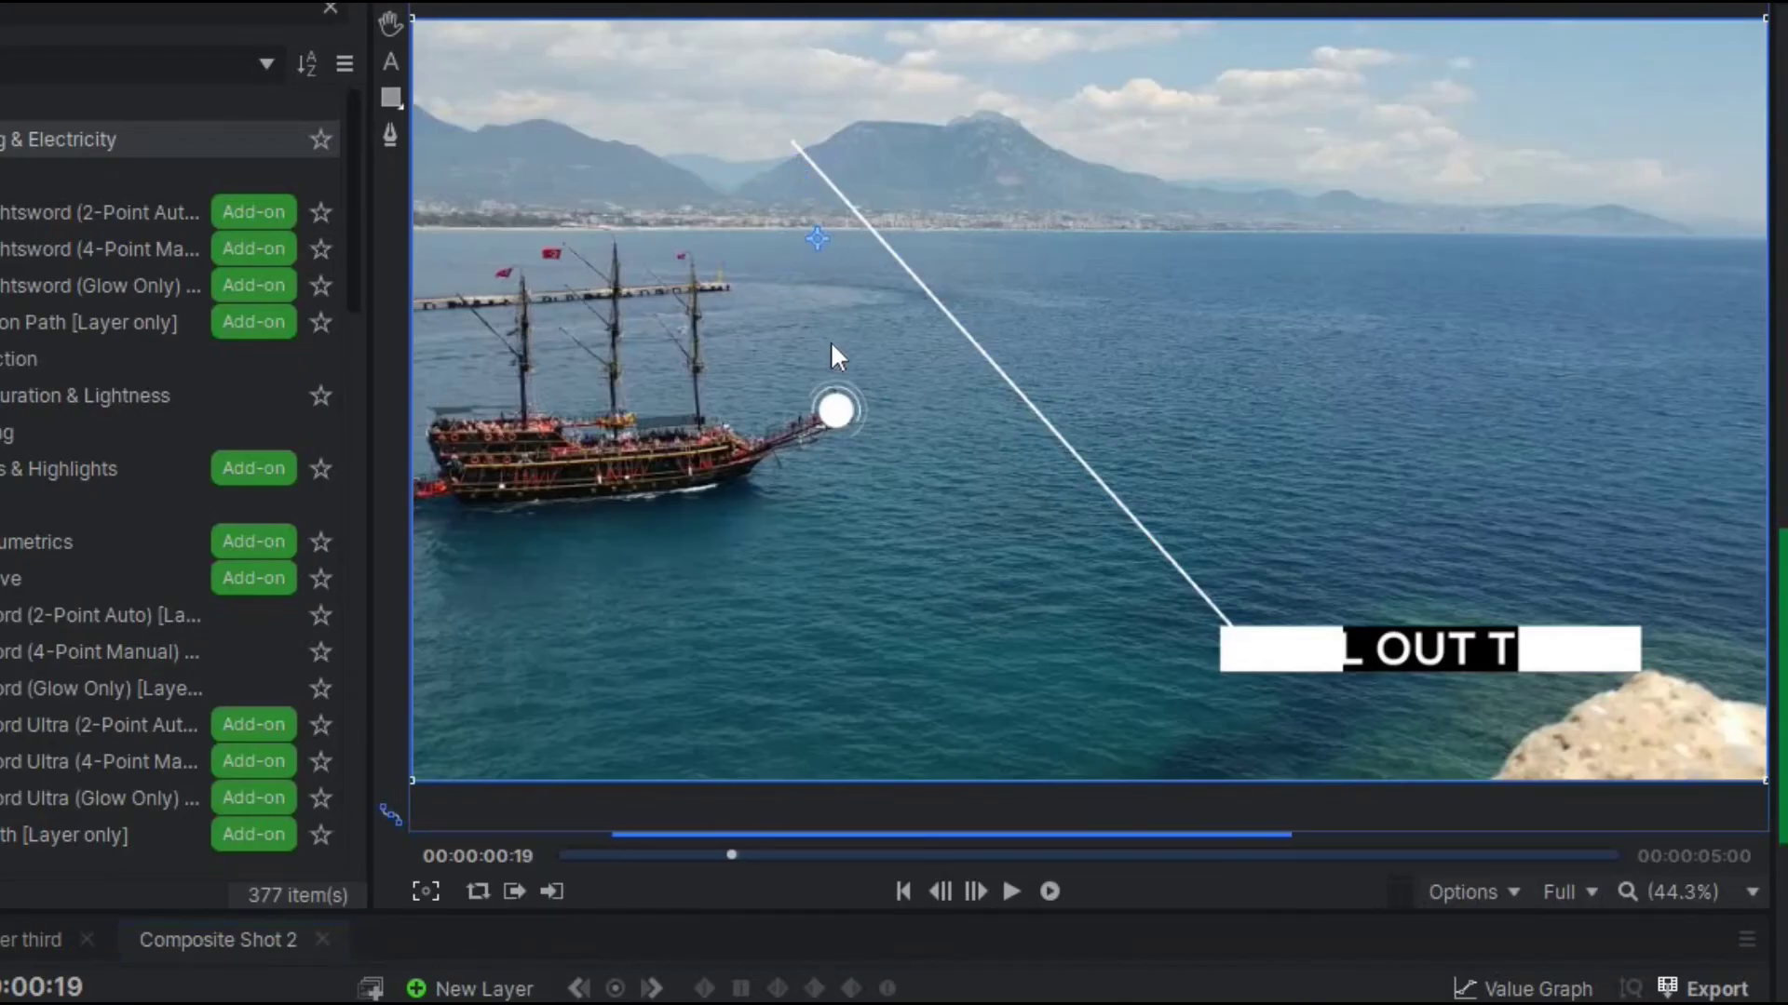
click(840, 410)
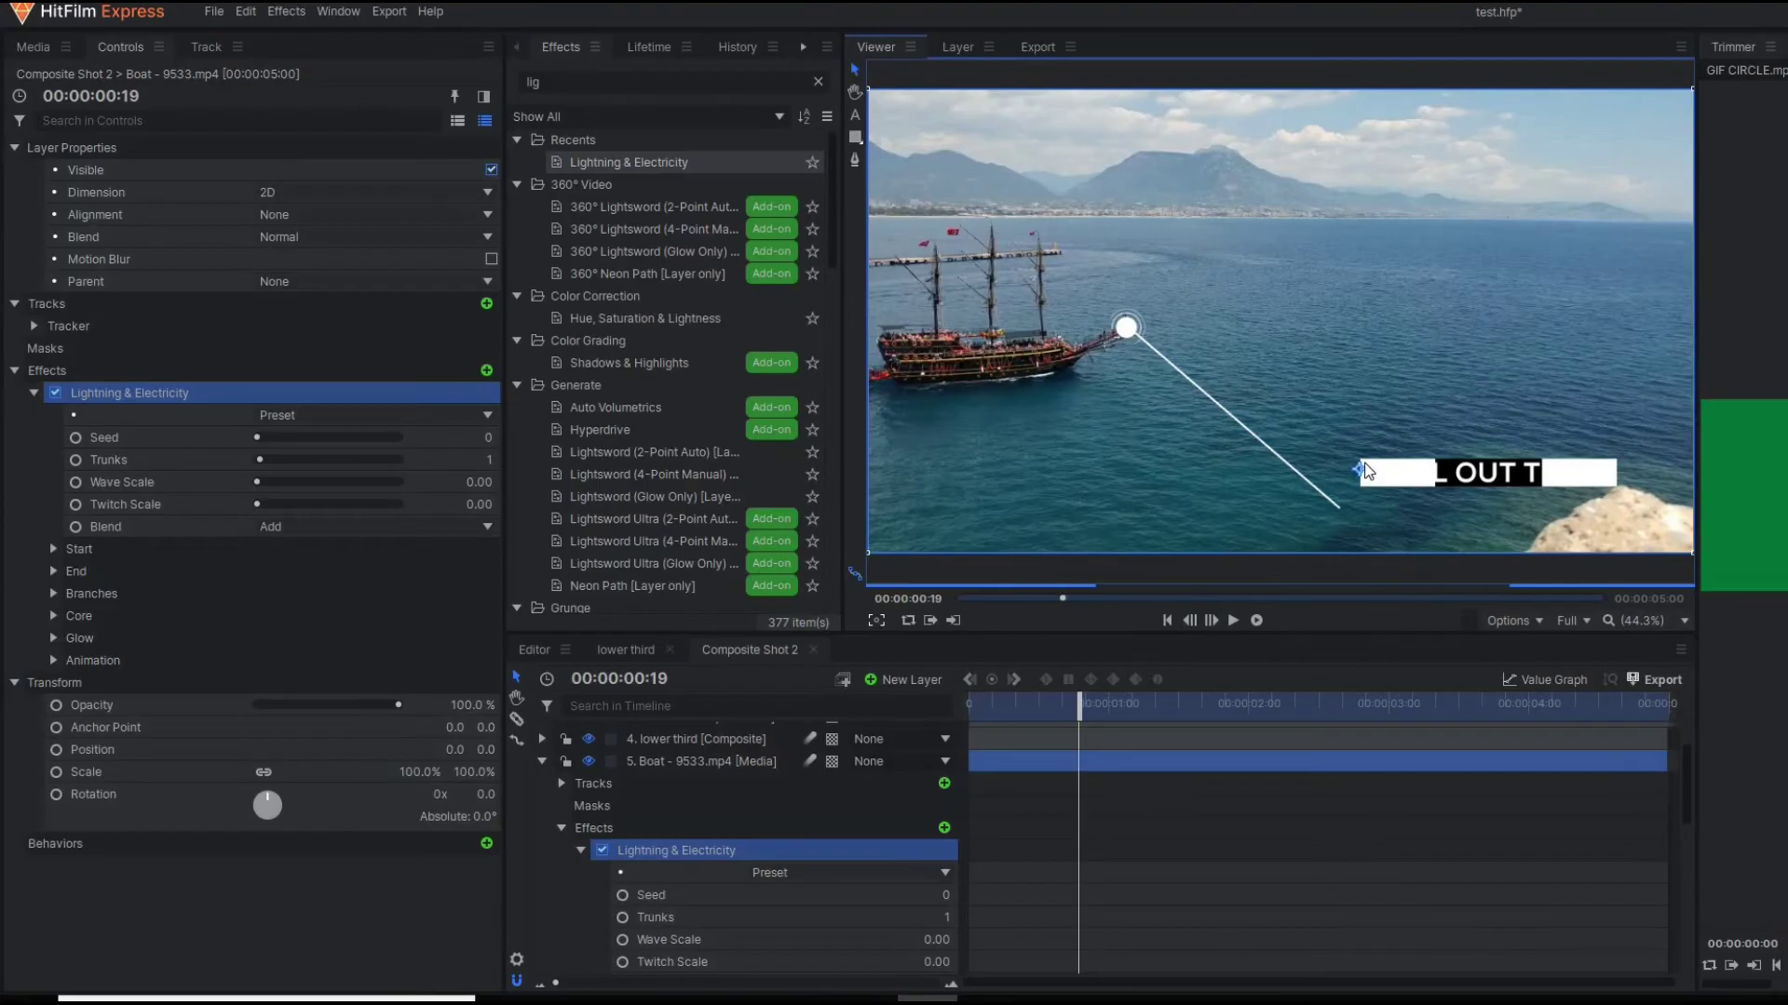
drag(1365, 462, 1366, 458)
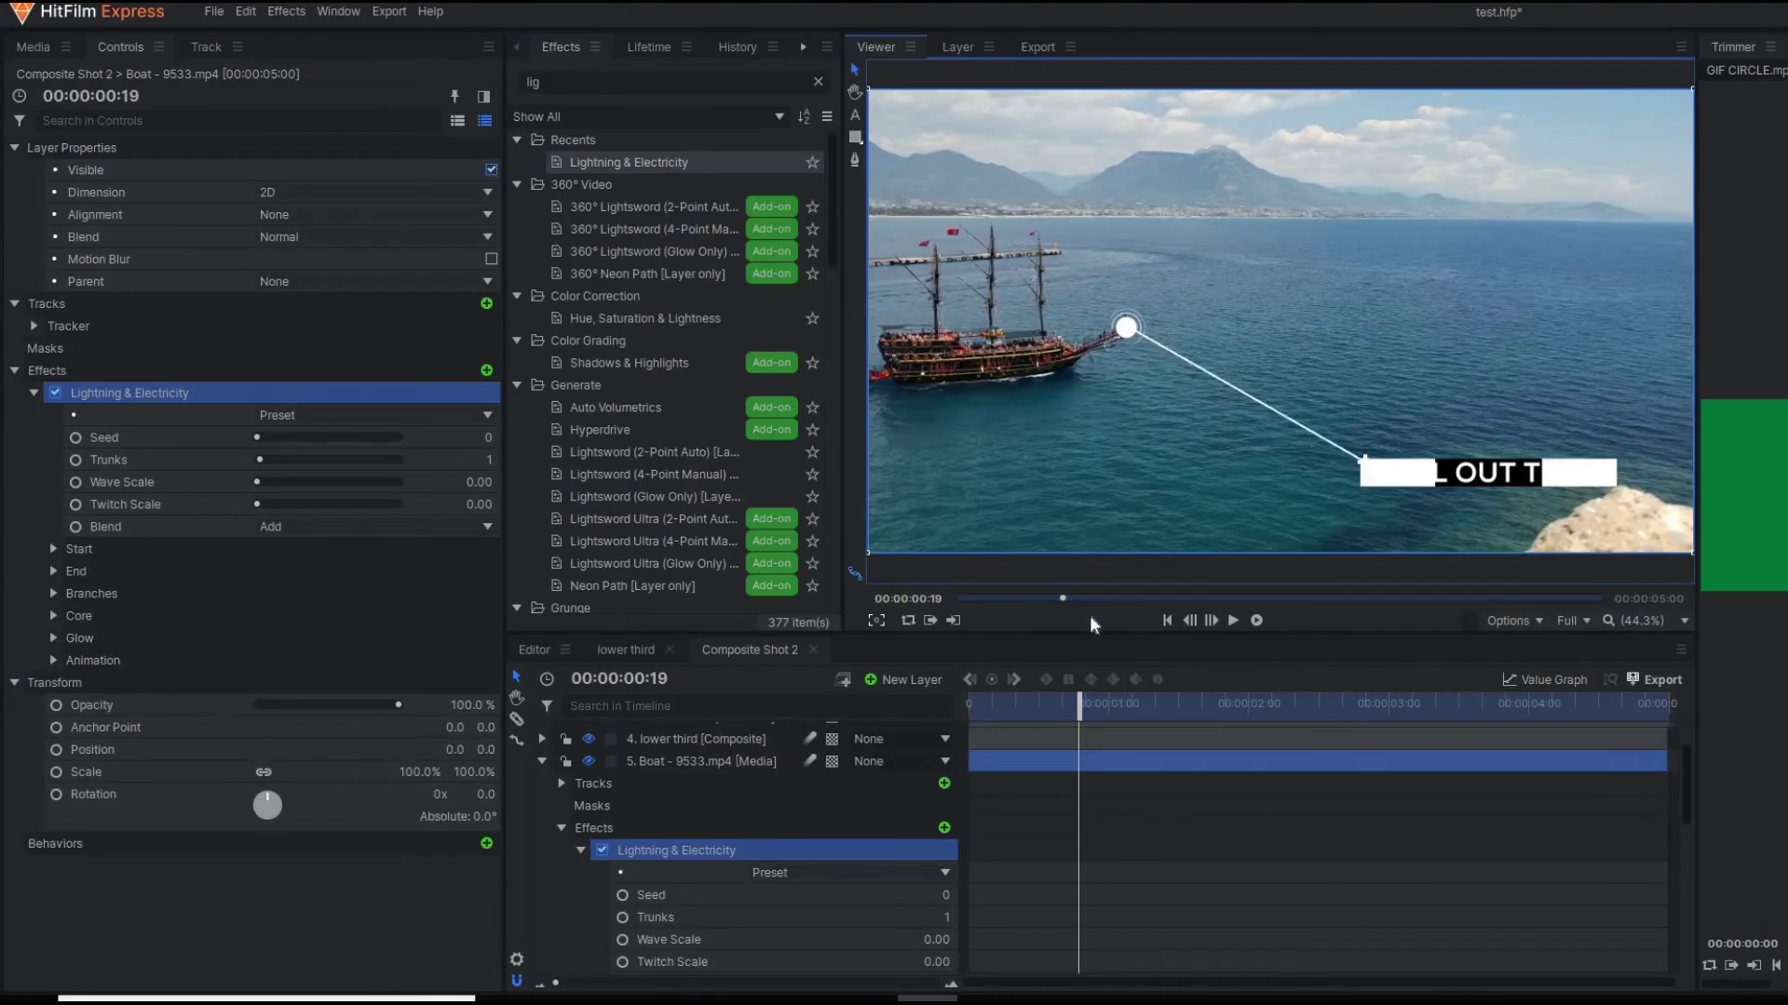
Set Use Layer in the effect's Start settings to the GIF CIRCLE.mp4 layer.
scroll(920, 803, down, 5)
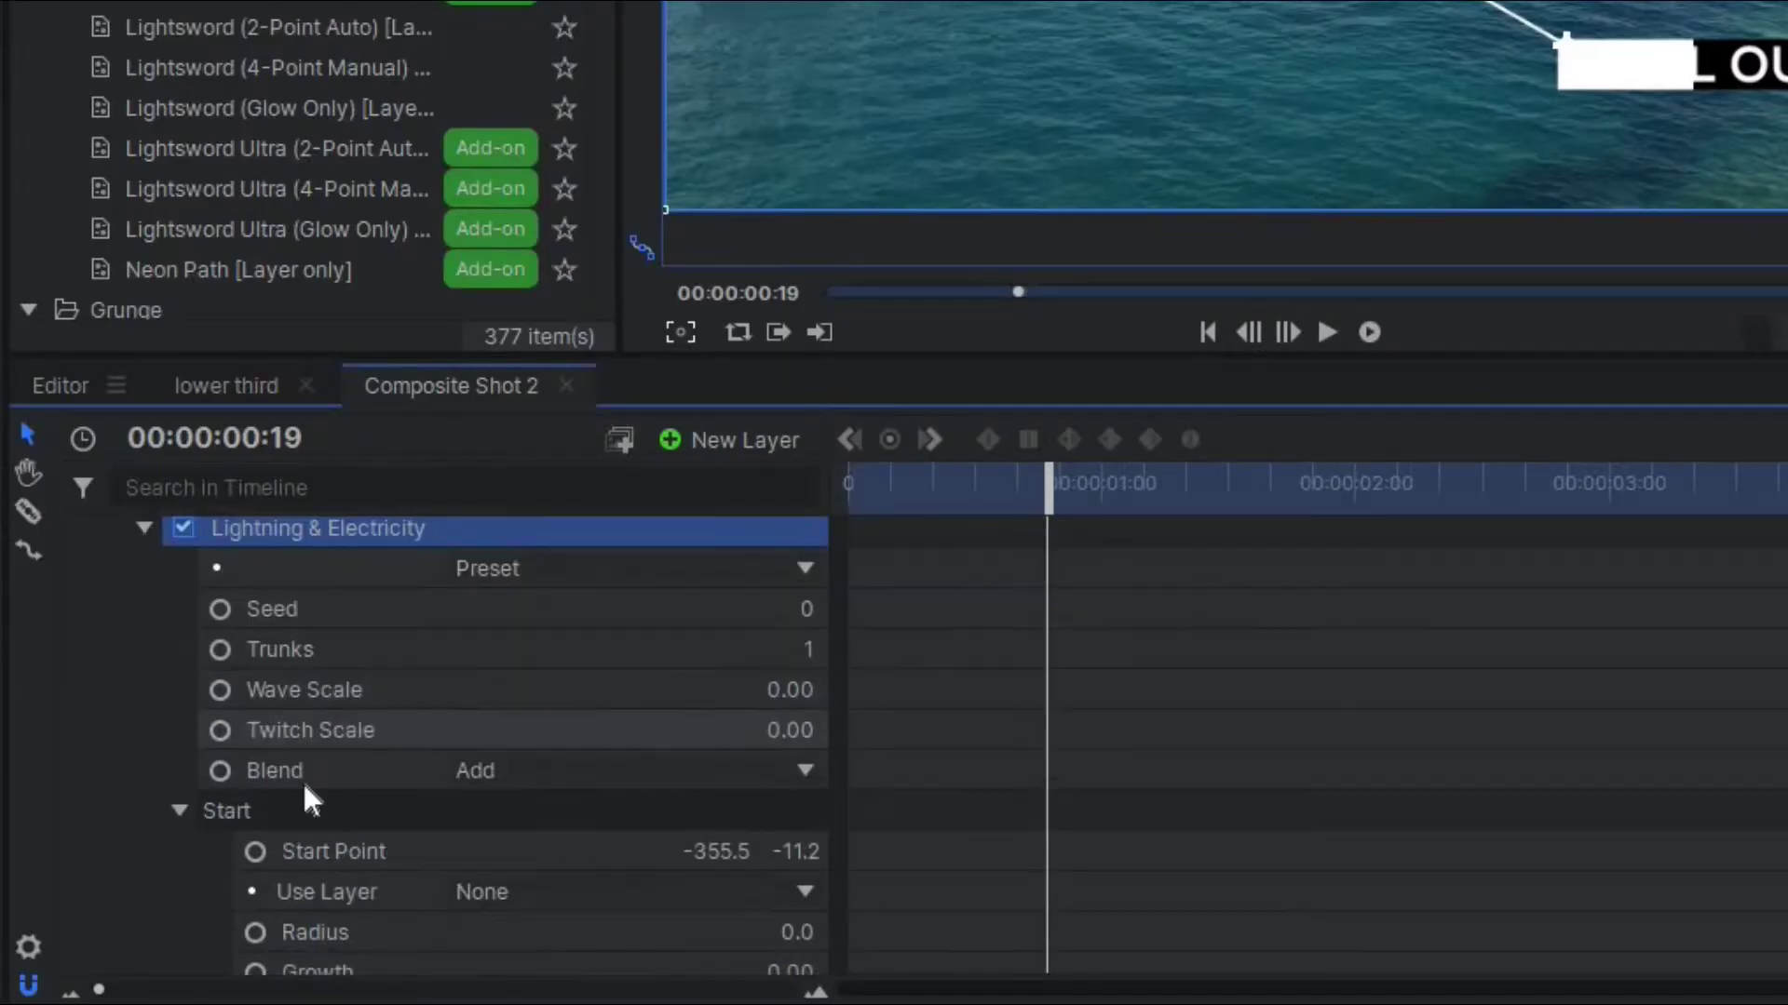
scroll(304, 784, down, 3)
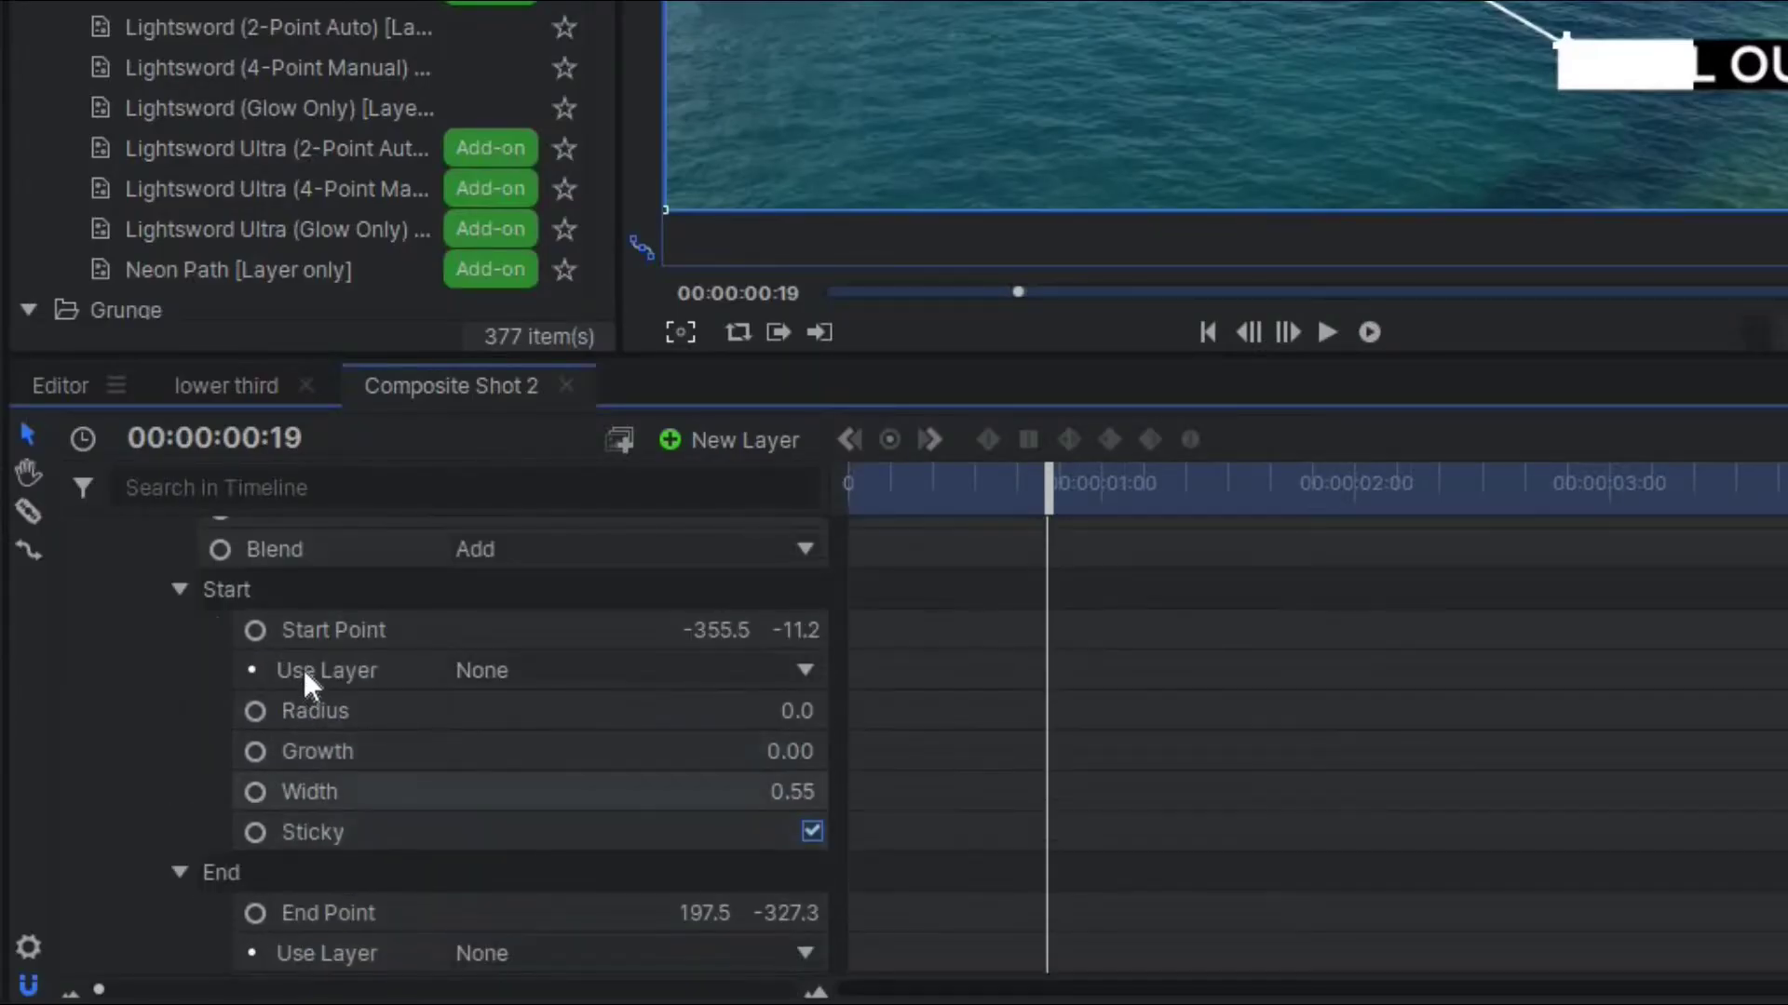
click(467, 674)
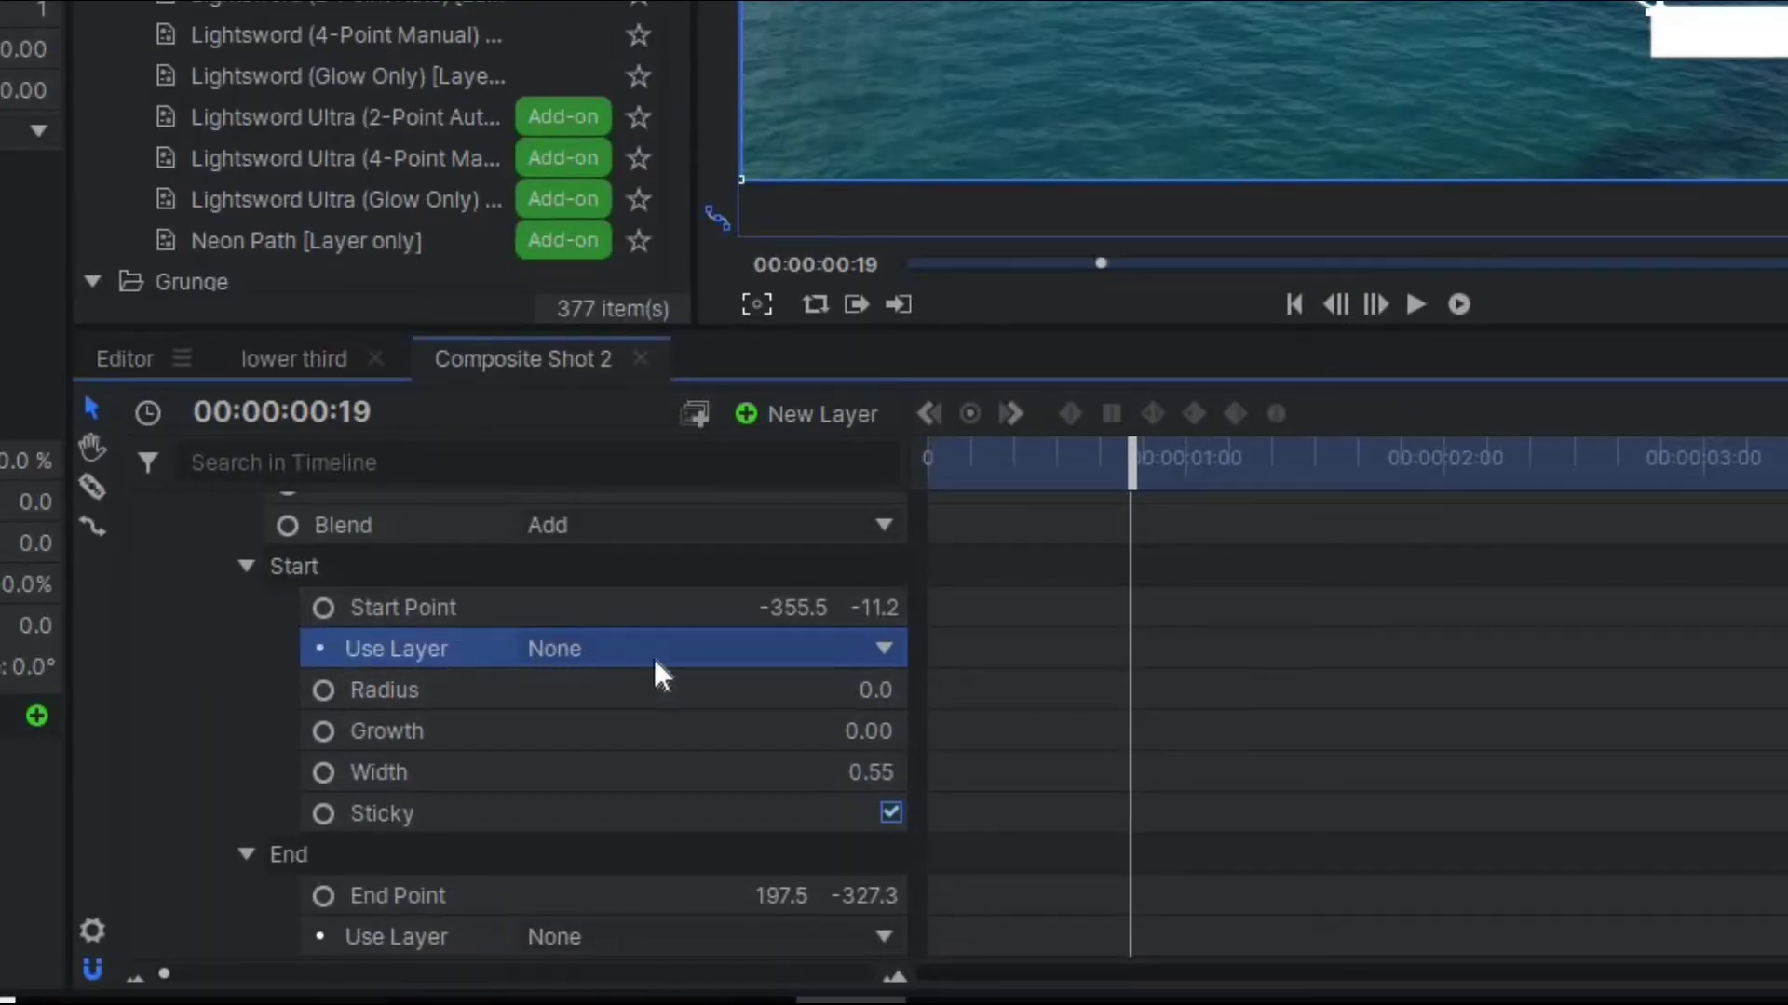
click(661, 657)
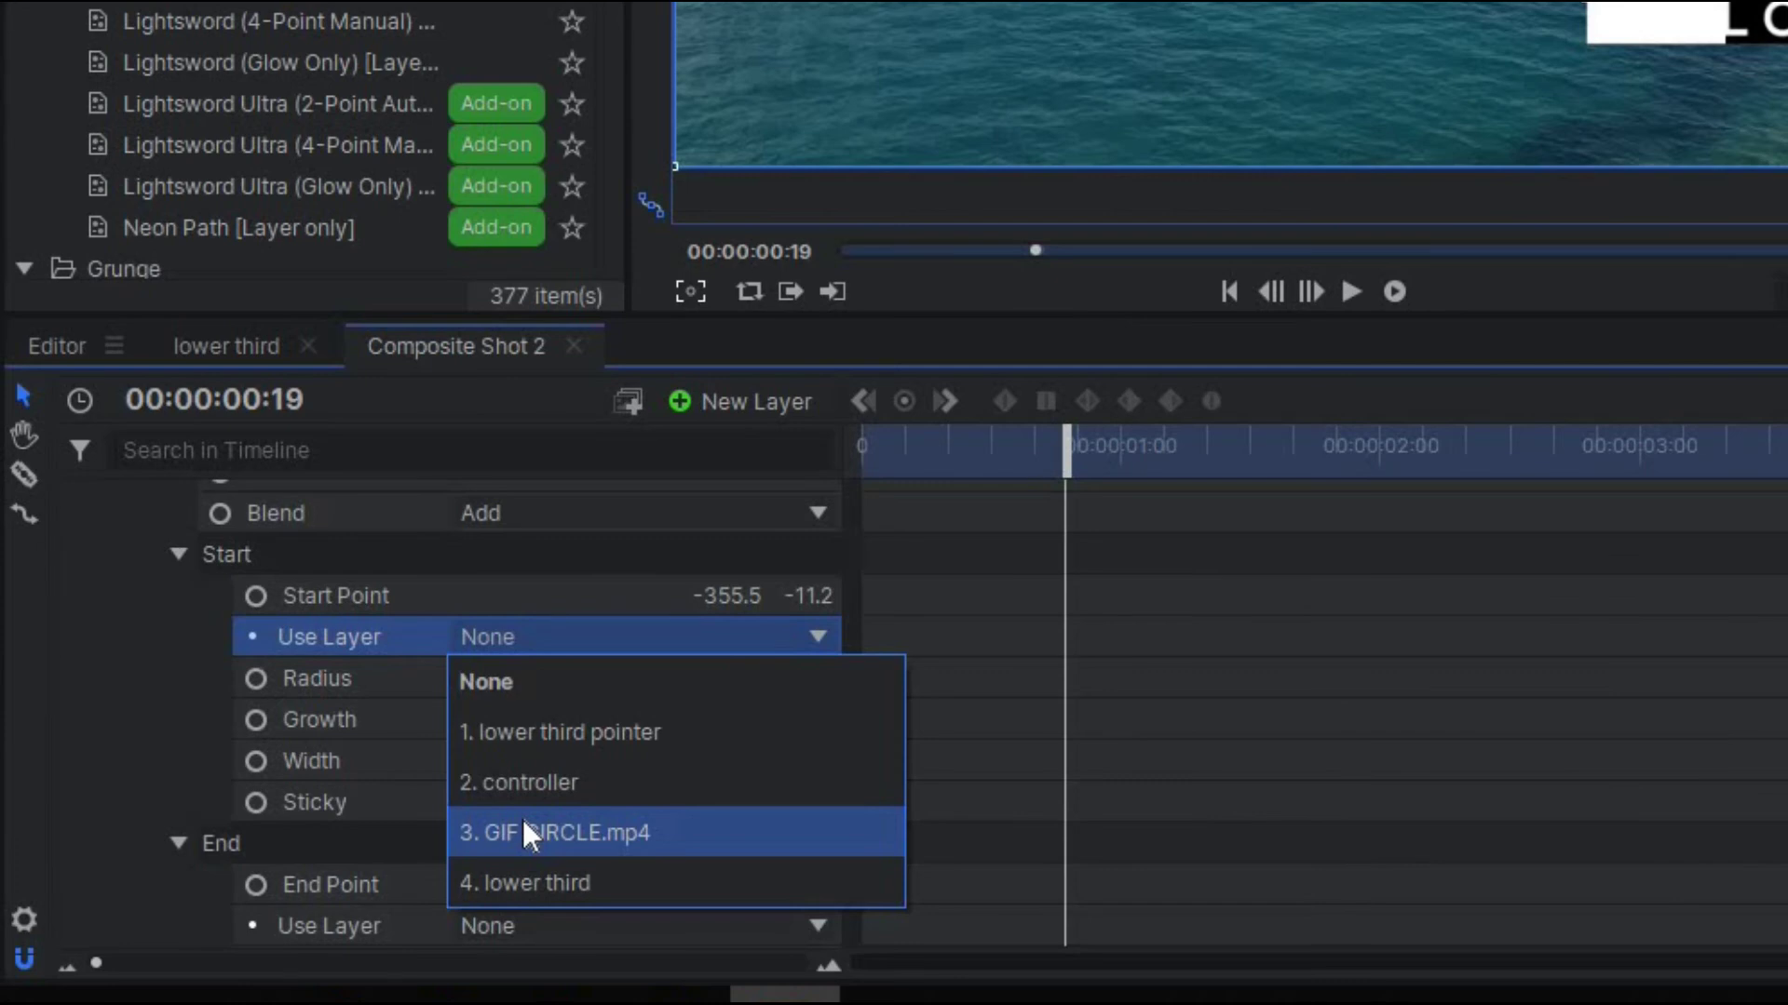
click(785, 907)
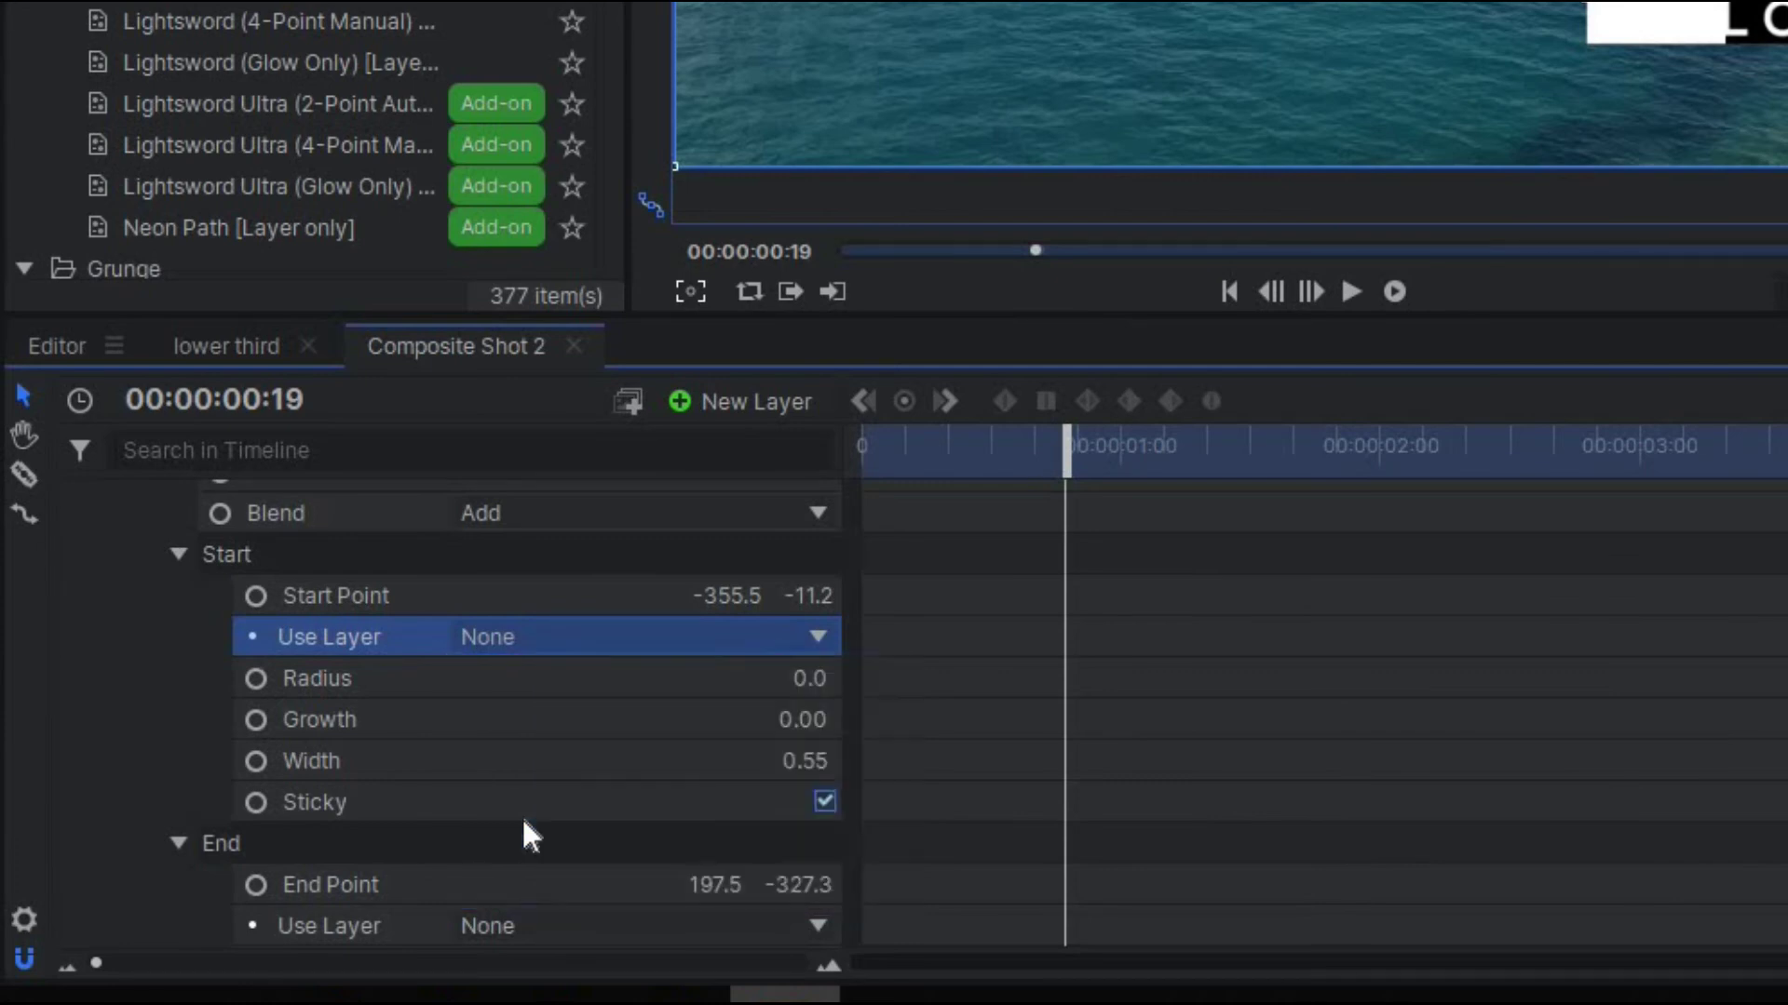
Set Use Layer in the Lightning & Electricity effect's End settings to the lower third pointer layer.
scroll(233, 641, down, 3)
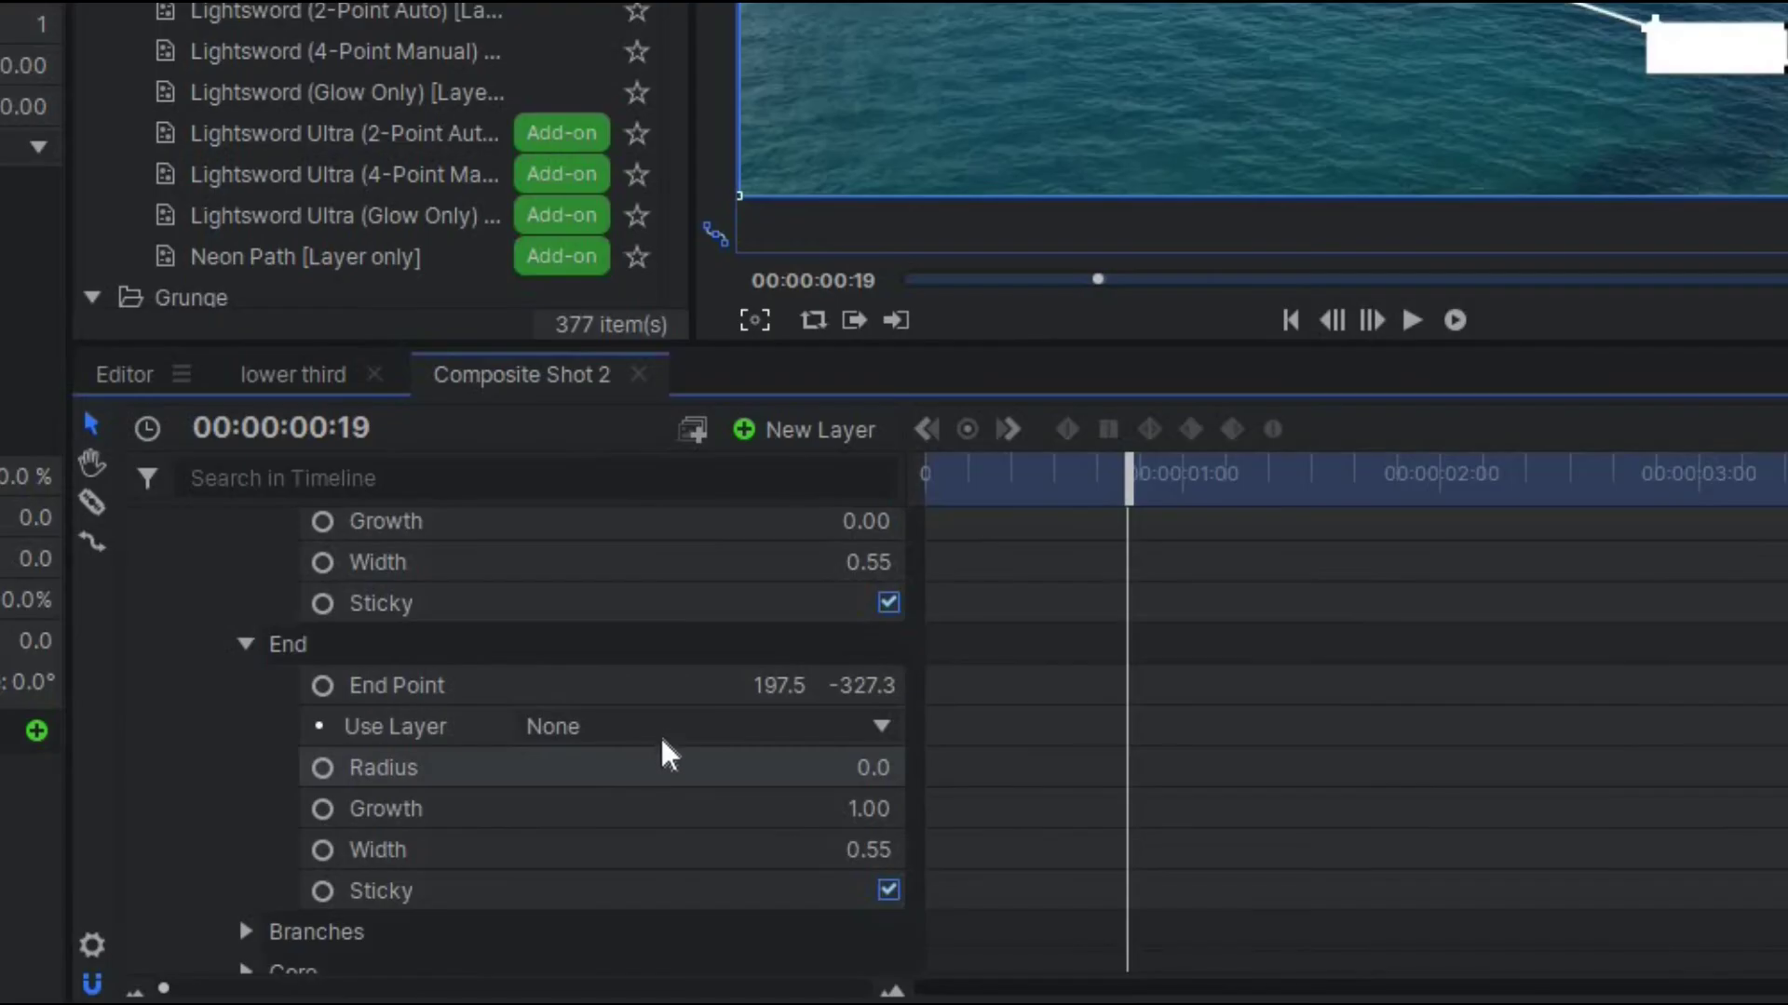
click(663, 734)
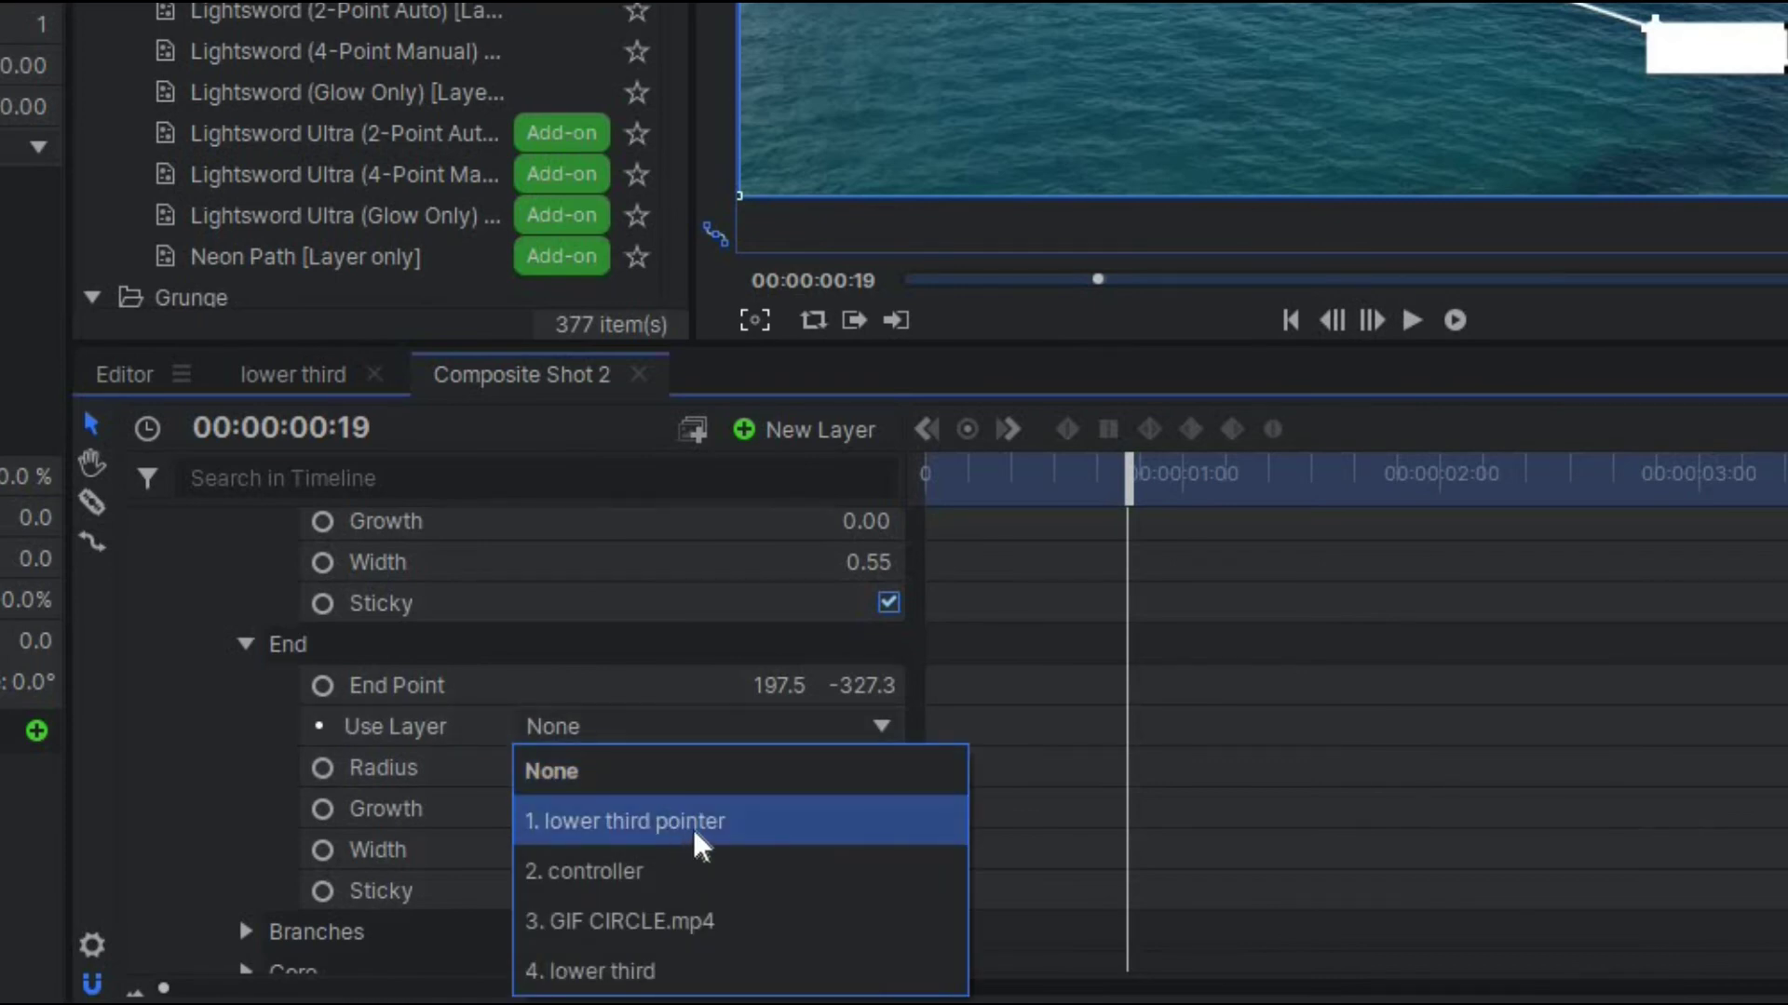
click(692, 829)
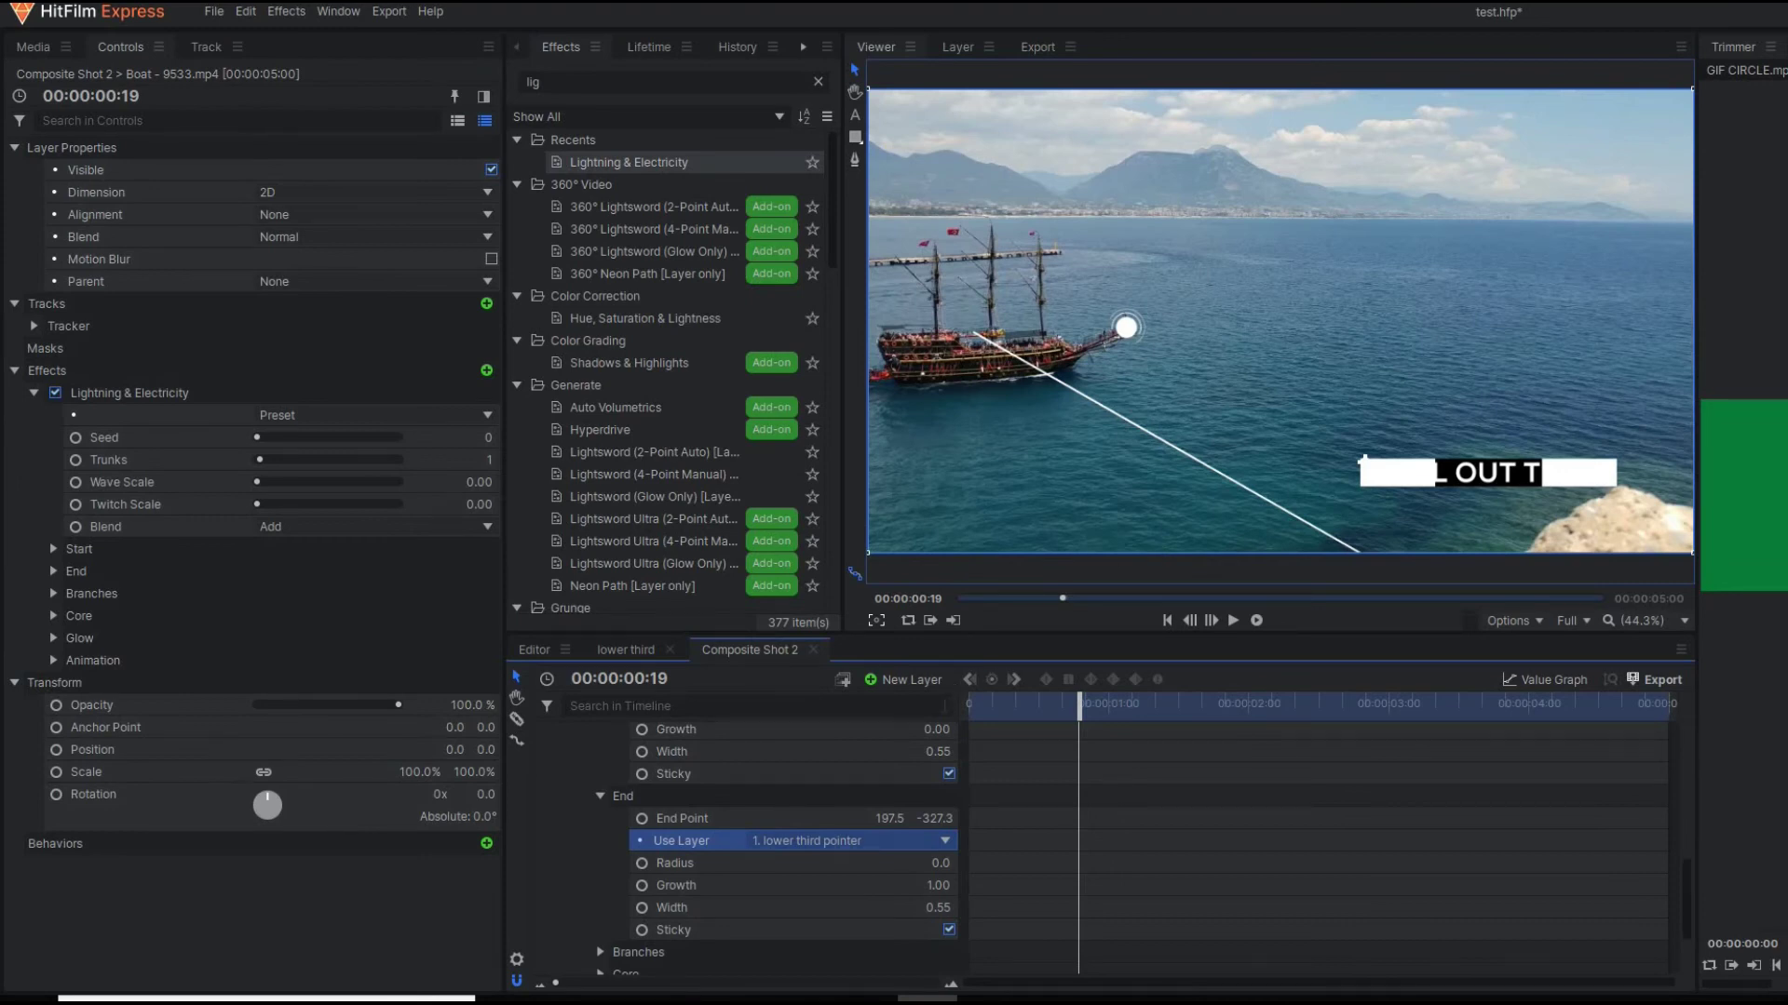
Set both coordinates of the effect's Start Point to 0 so the line begins at the GIF circle.
scroll(683, 868, up, 2)
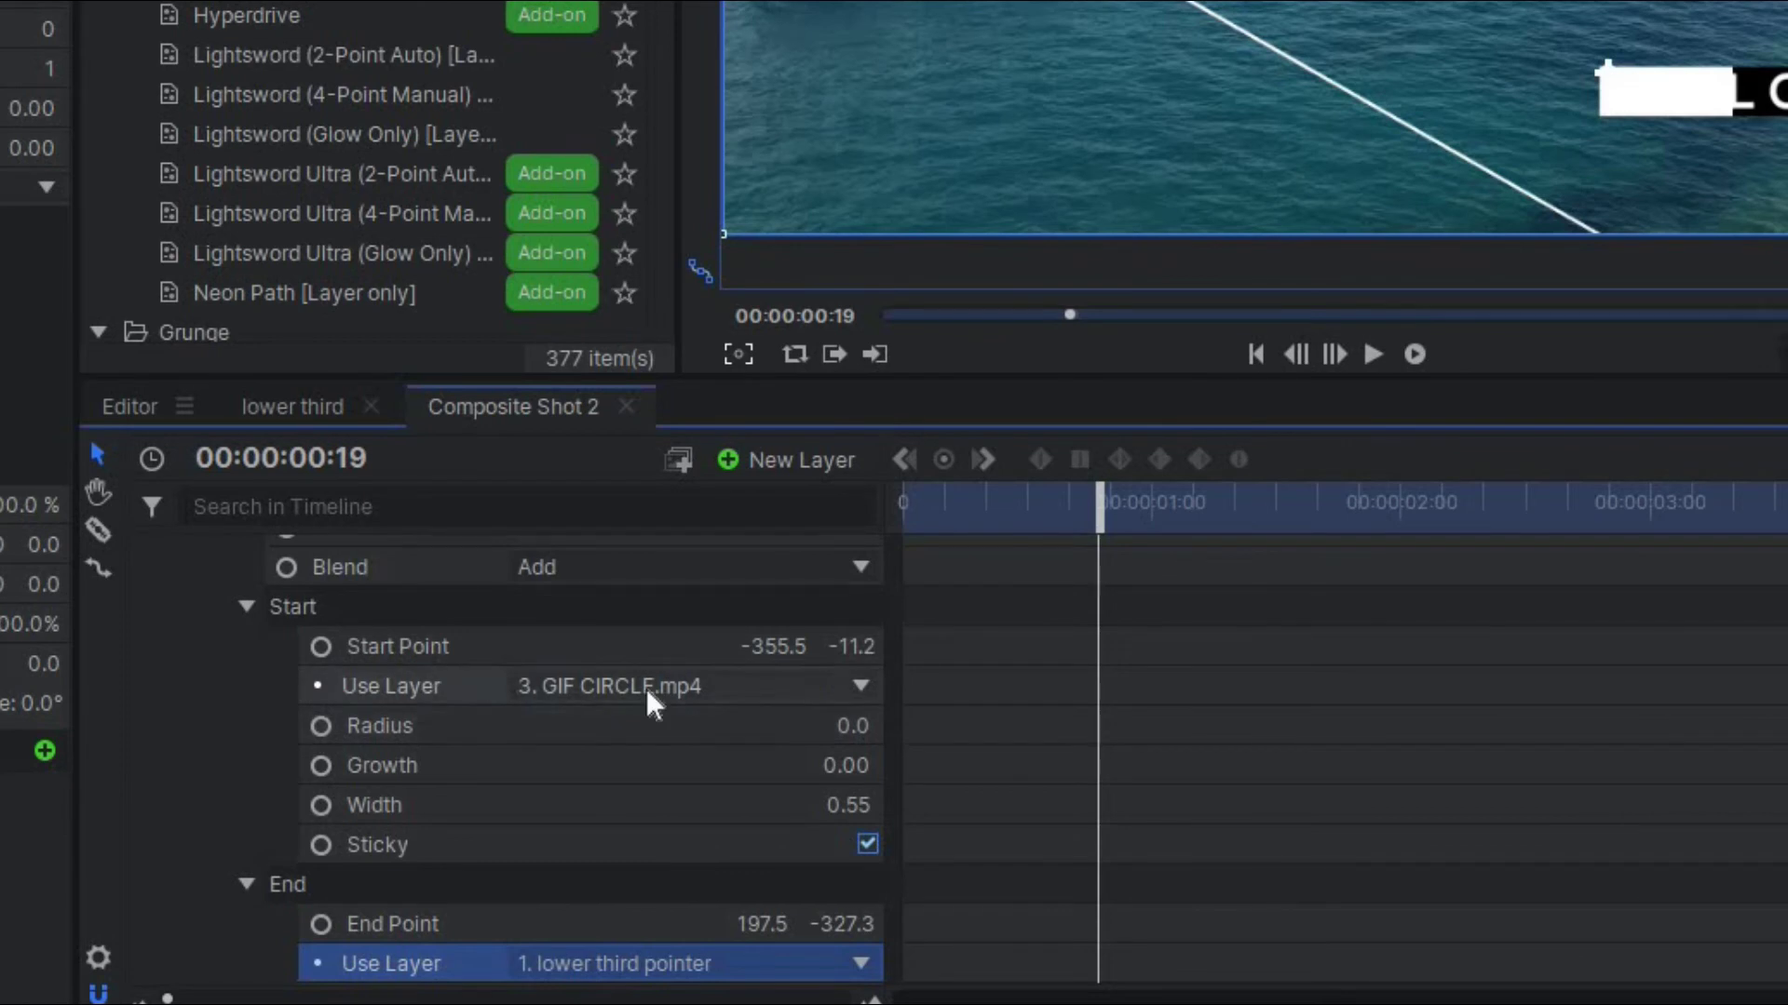
click(786, 646)
text(0)
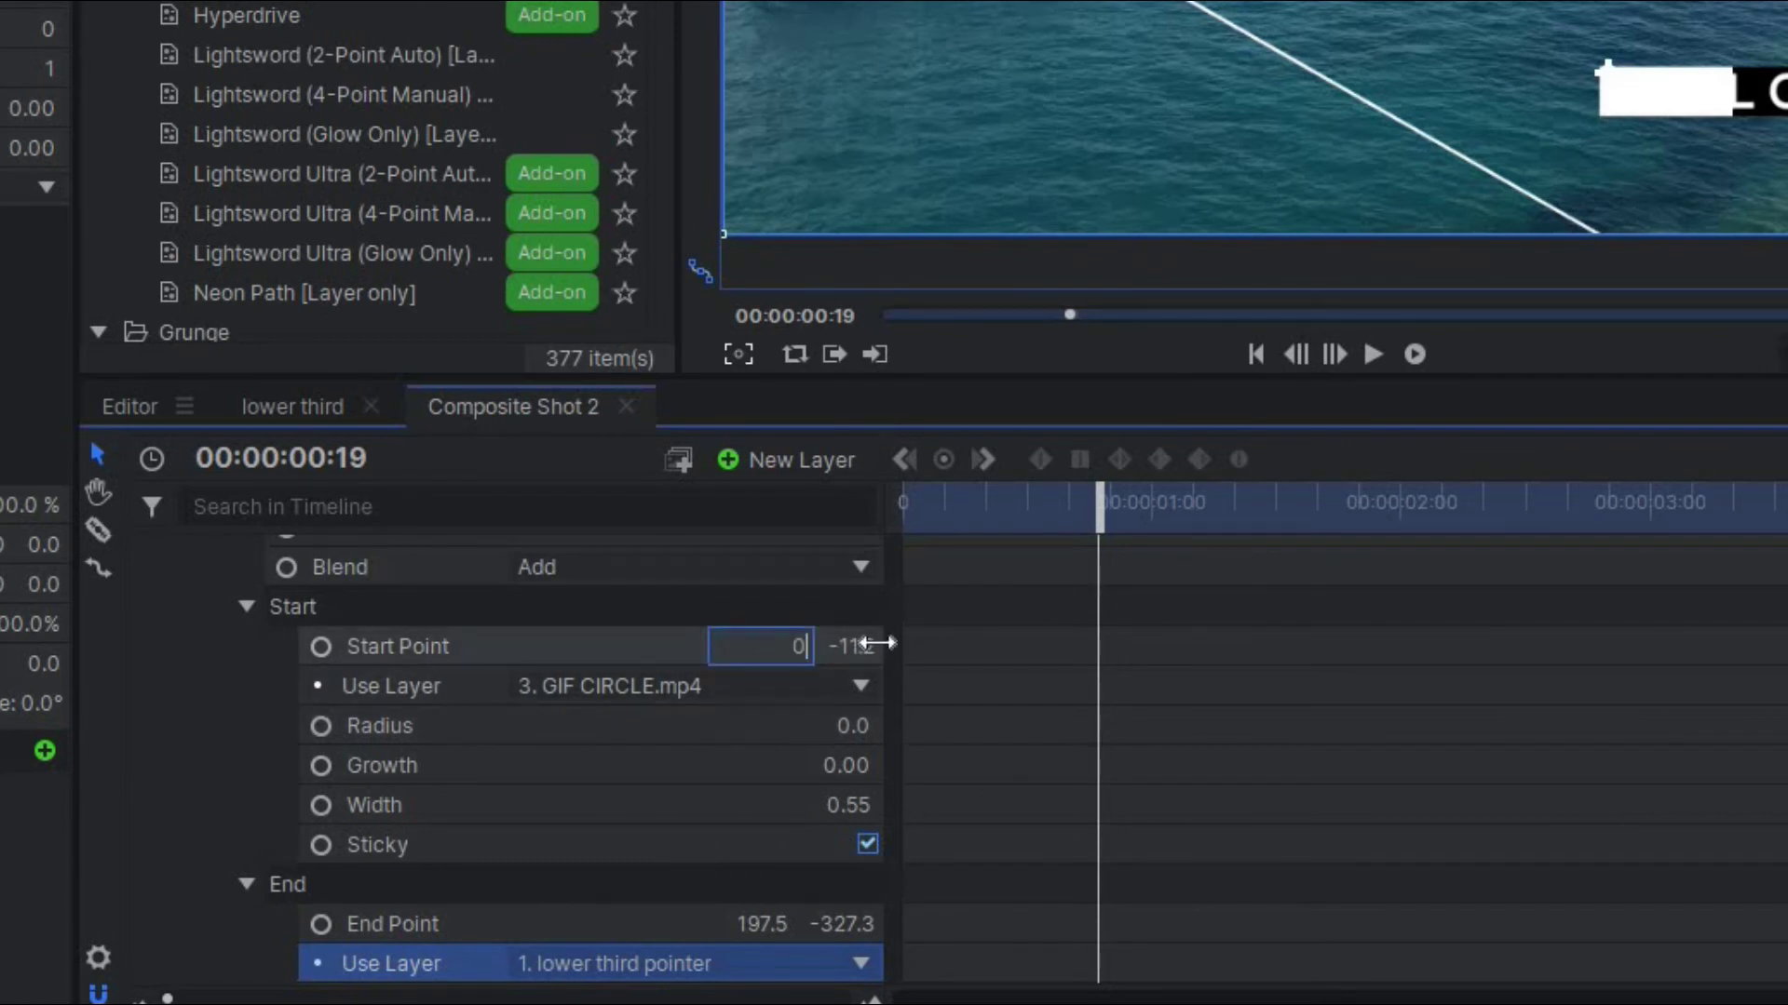
click(856, 646)
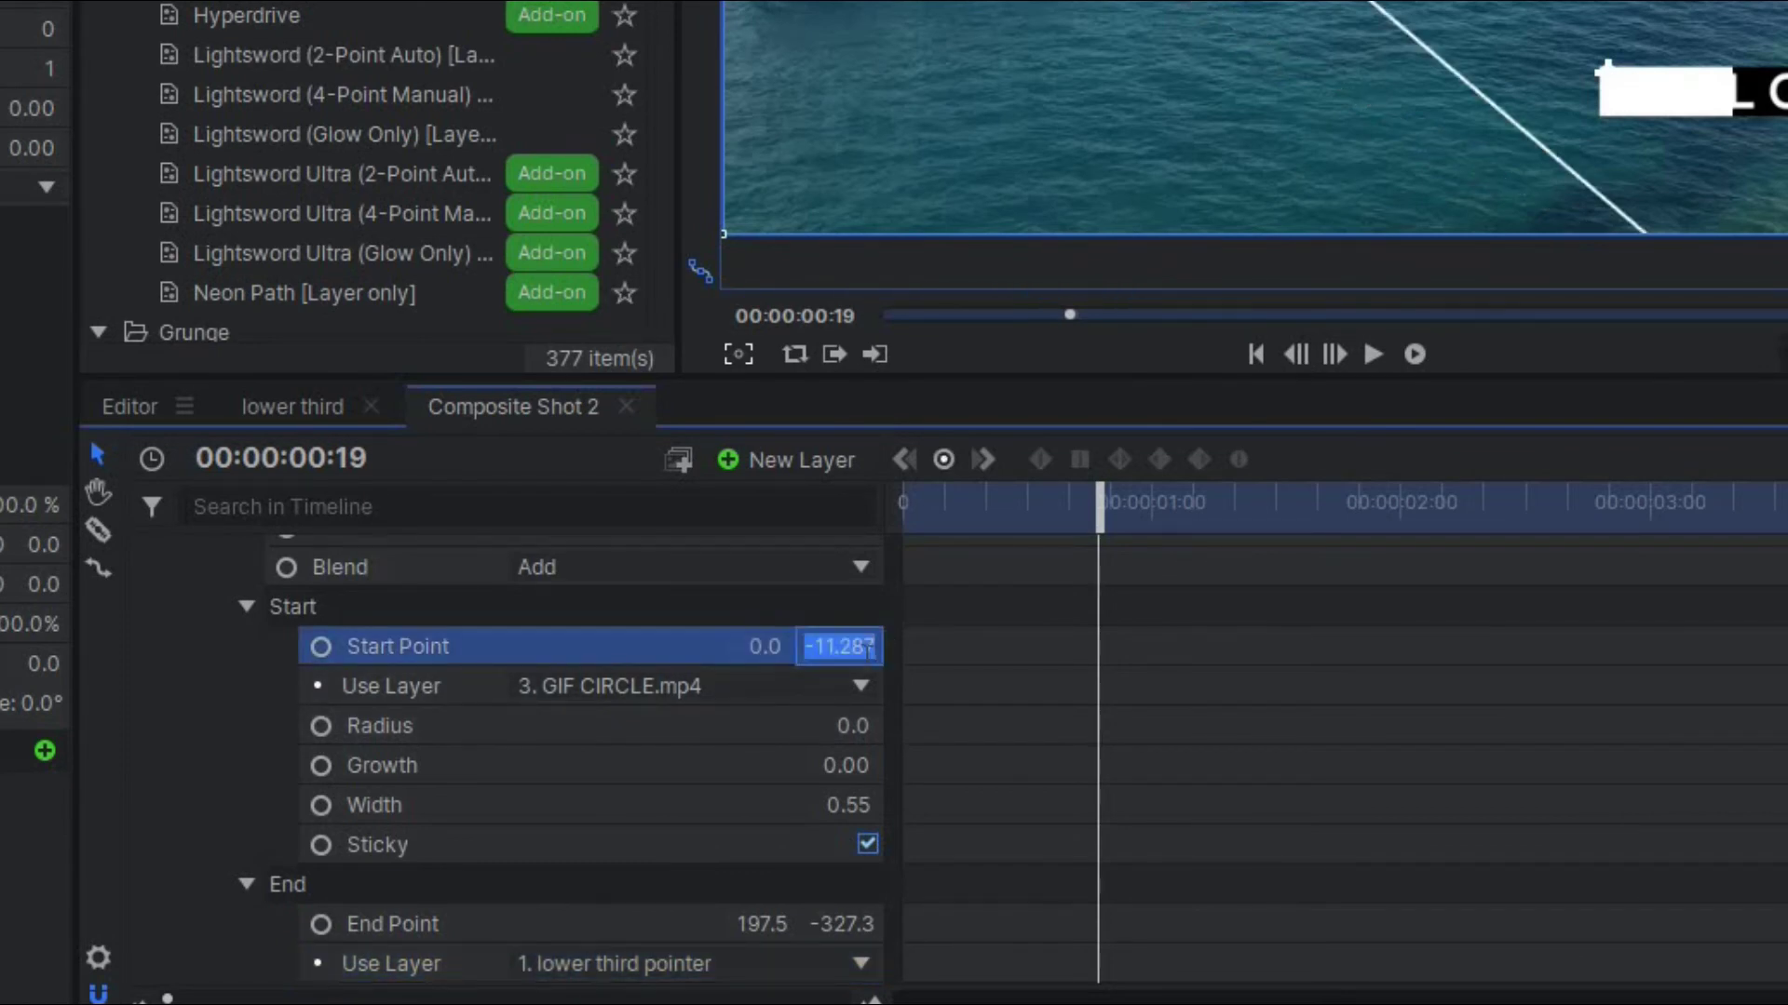
text(0)
key(Return)
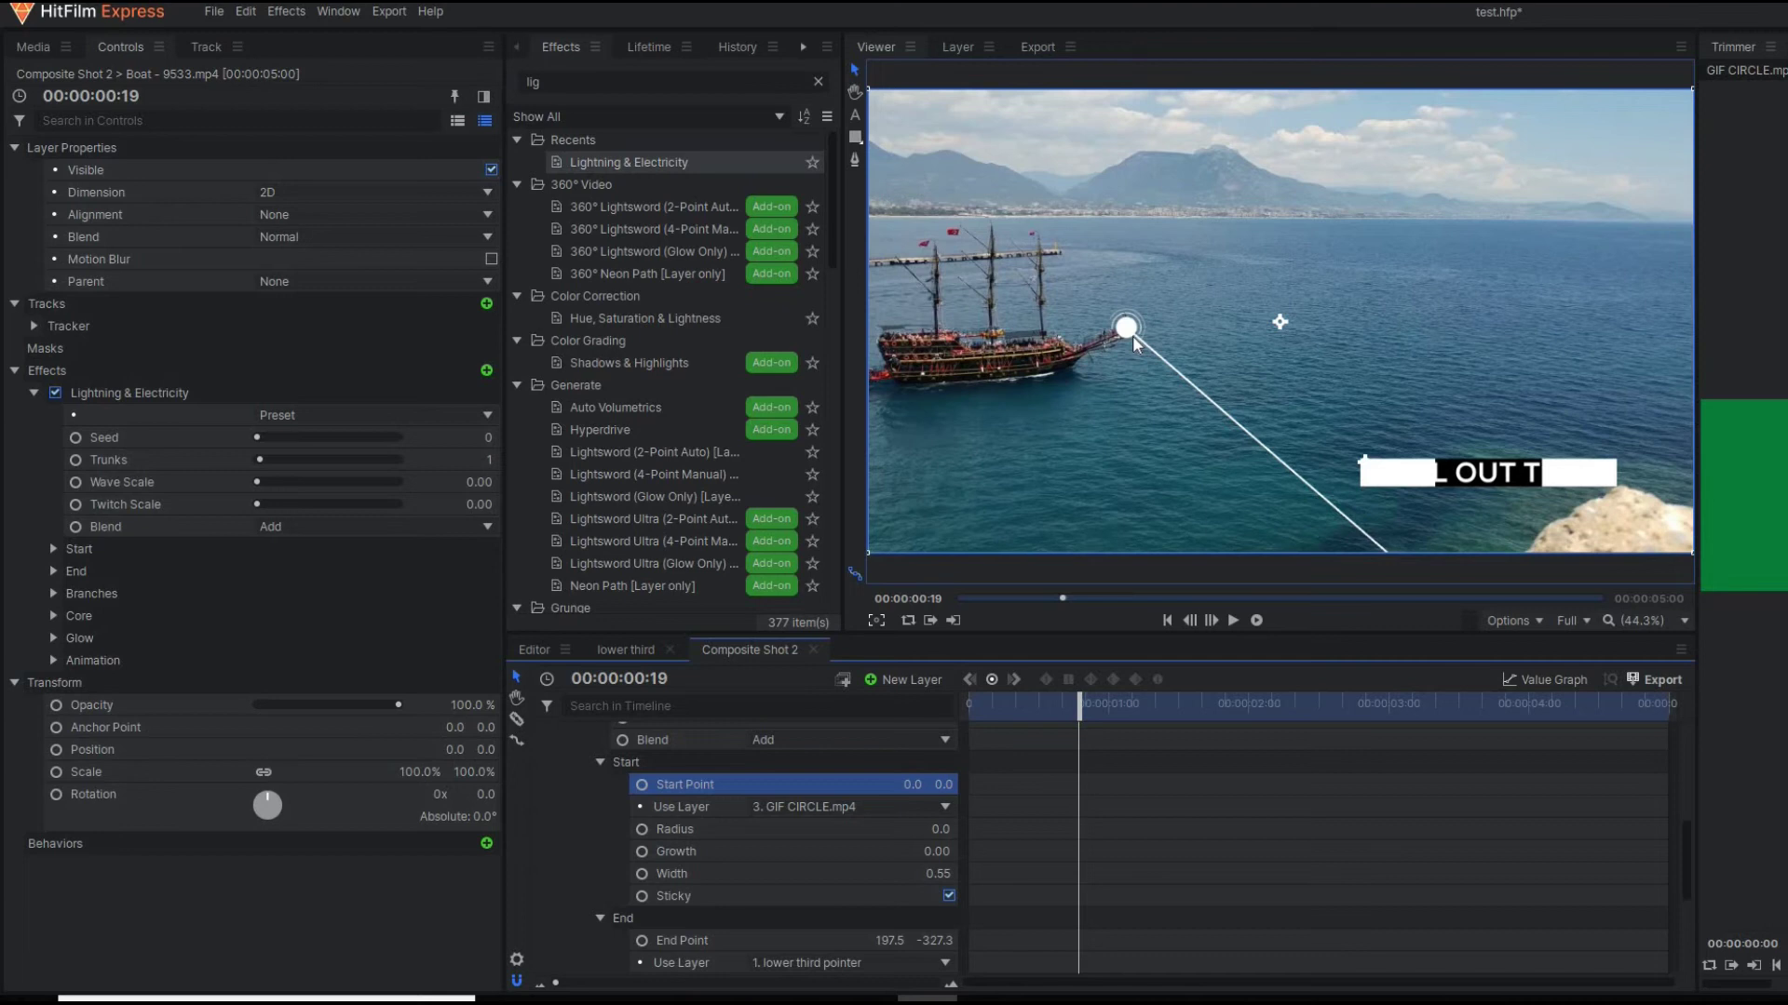
Set both coordinates of the effect's End Point to 0 and scrub through the shot to check the line's attachment.
scroll(861, 845, down, 3)
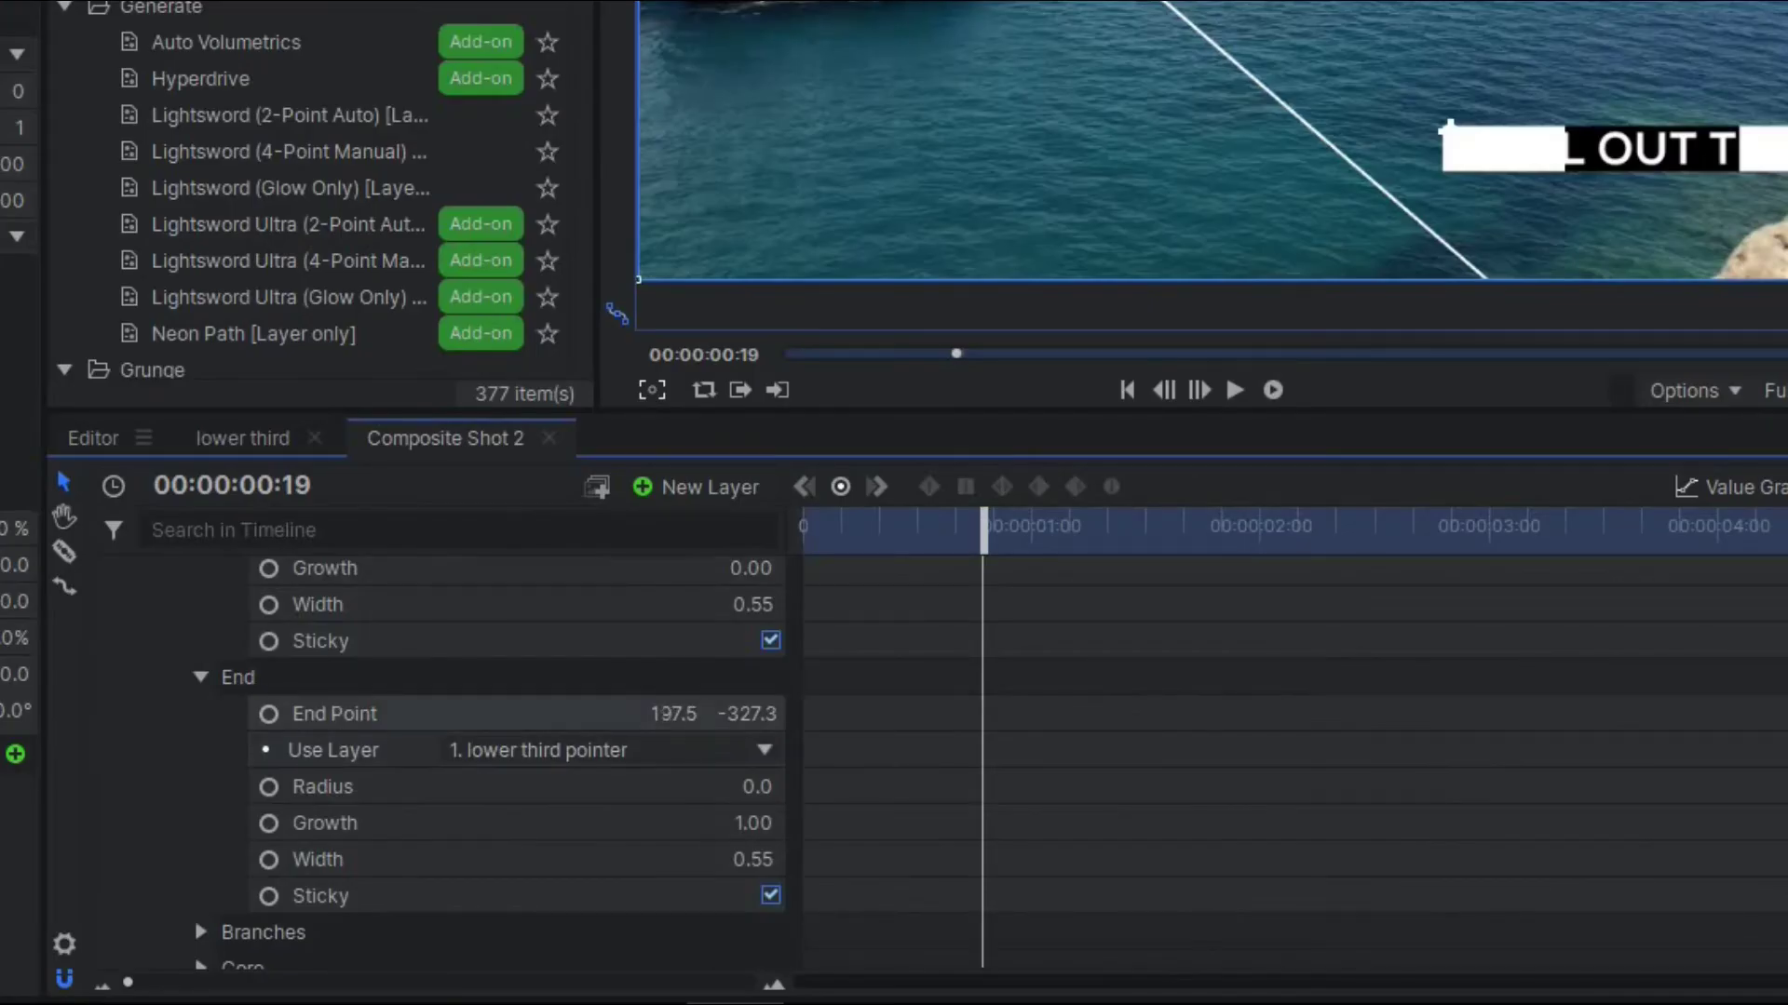
click(662, 714)
text(0)
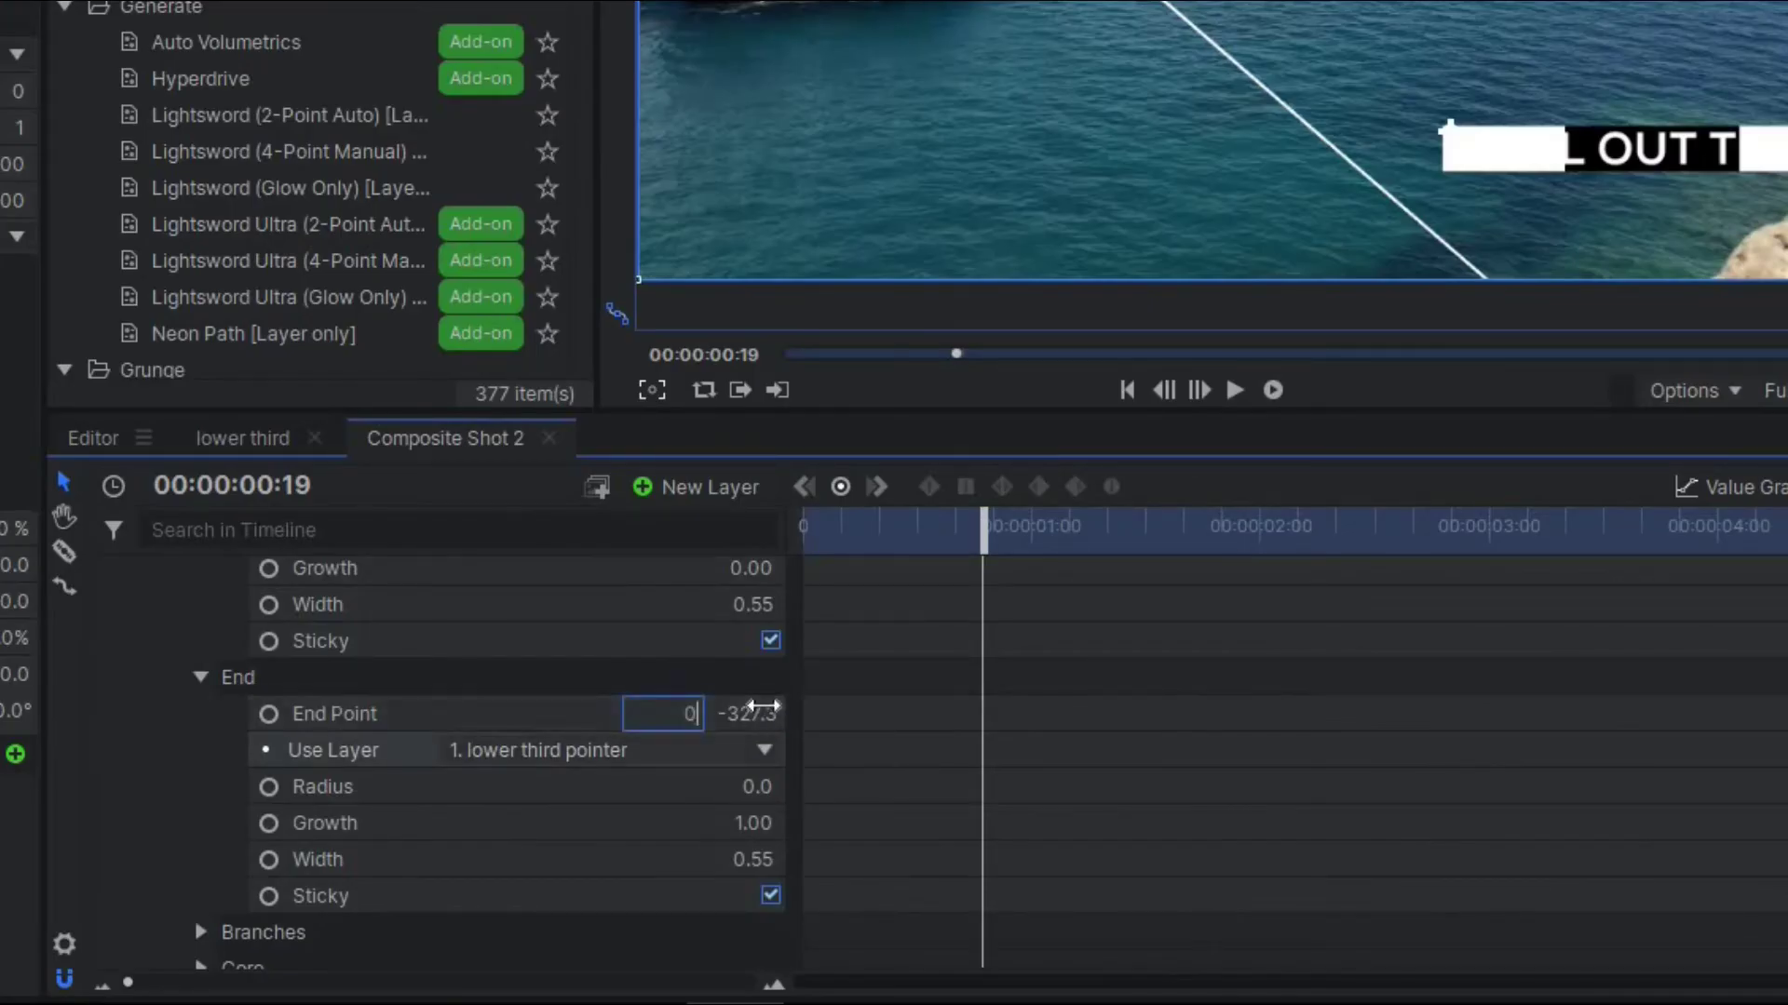
click(770, 714)
text(0)
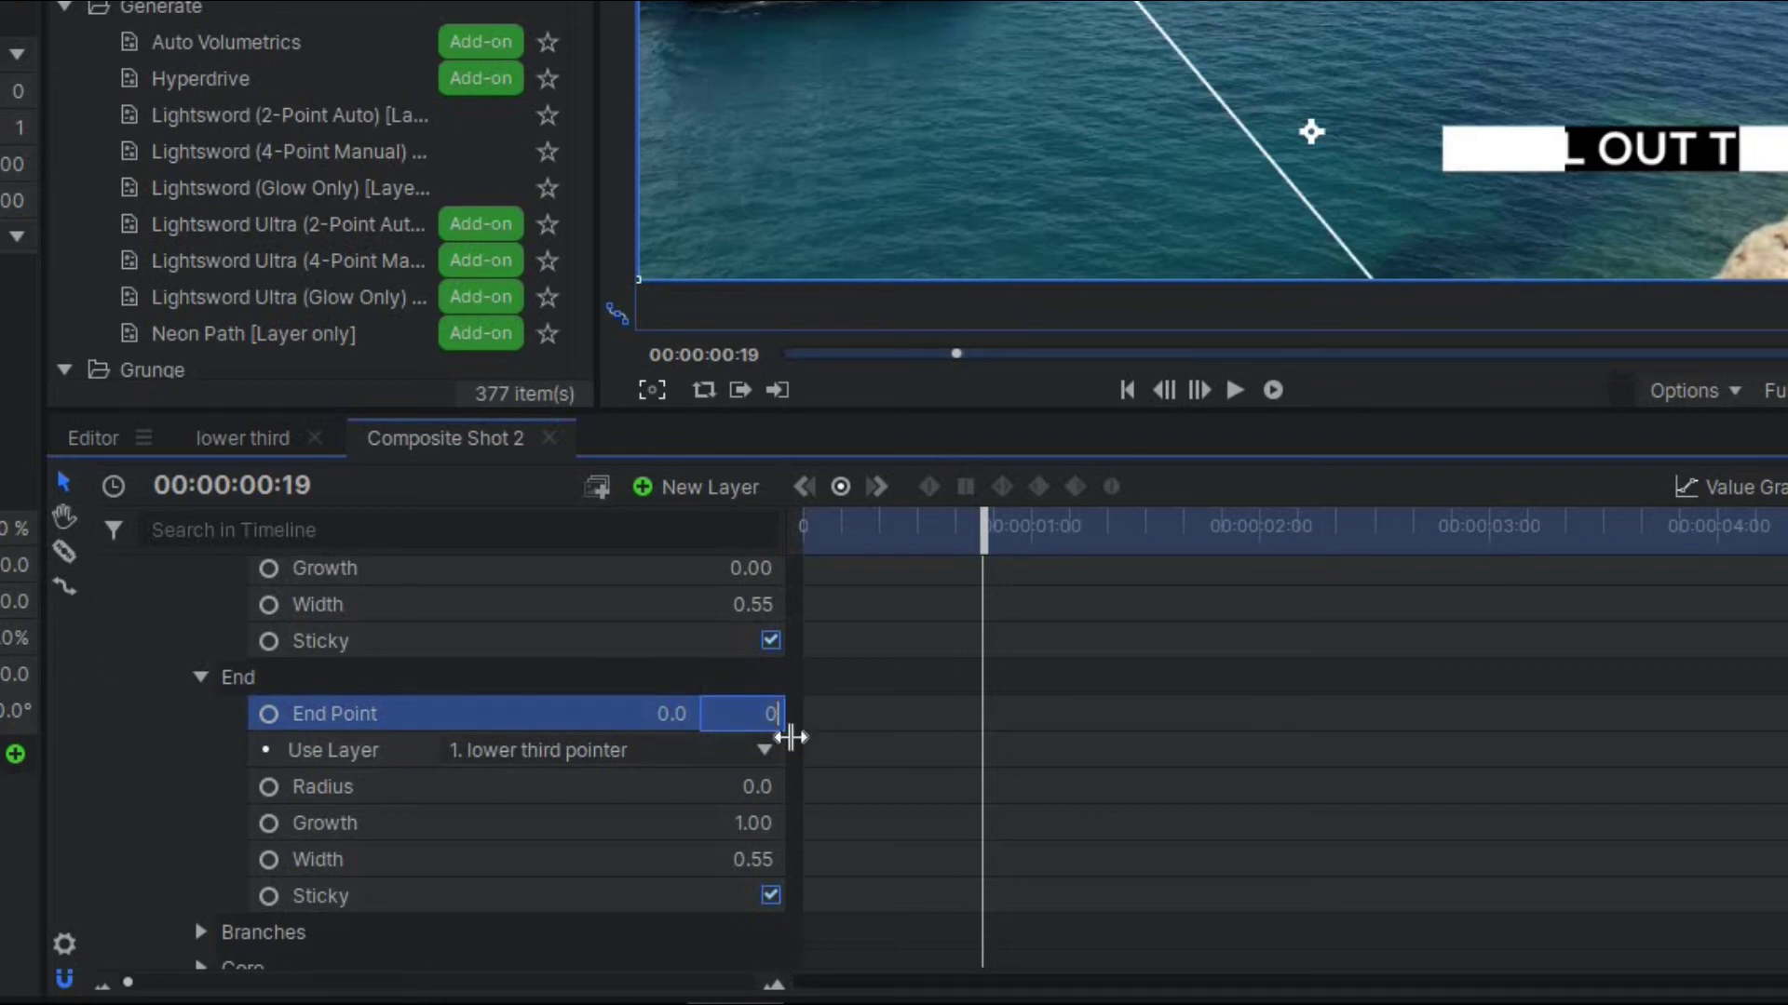
key(Return)
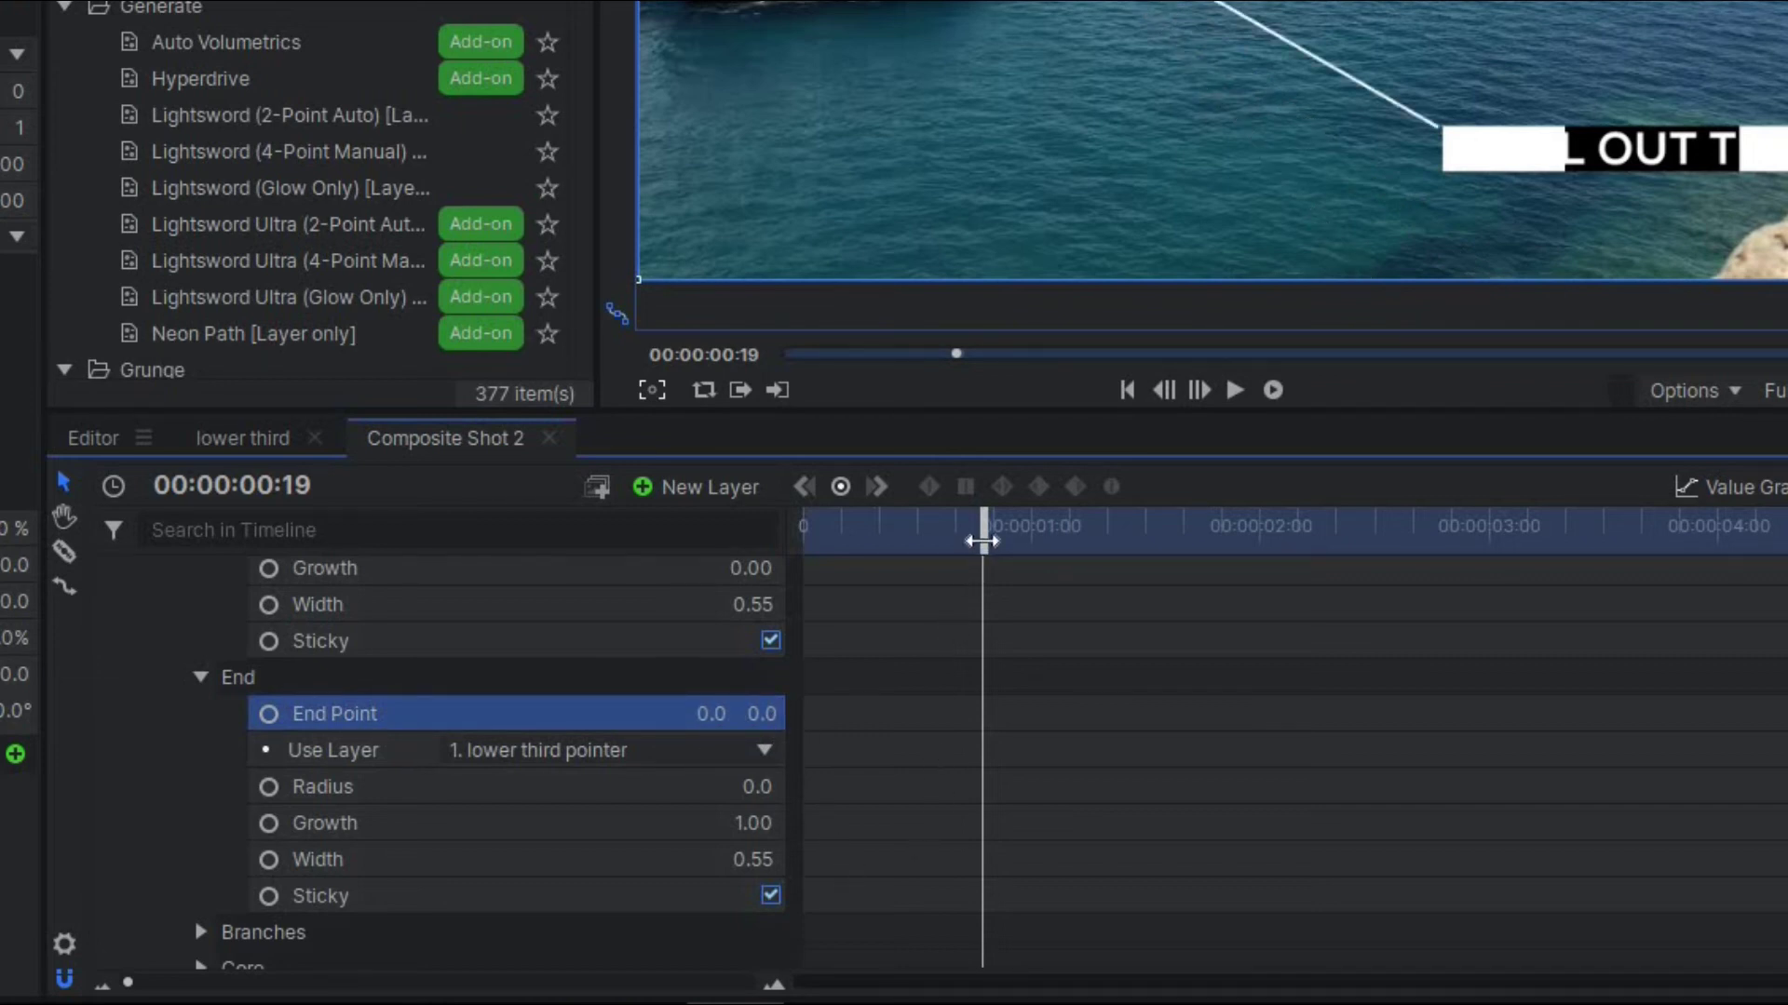
drag(1270, 760, 1590, 725)
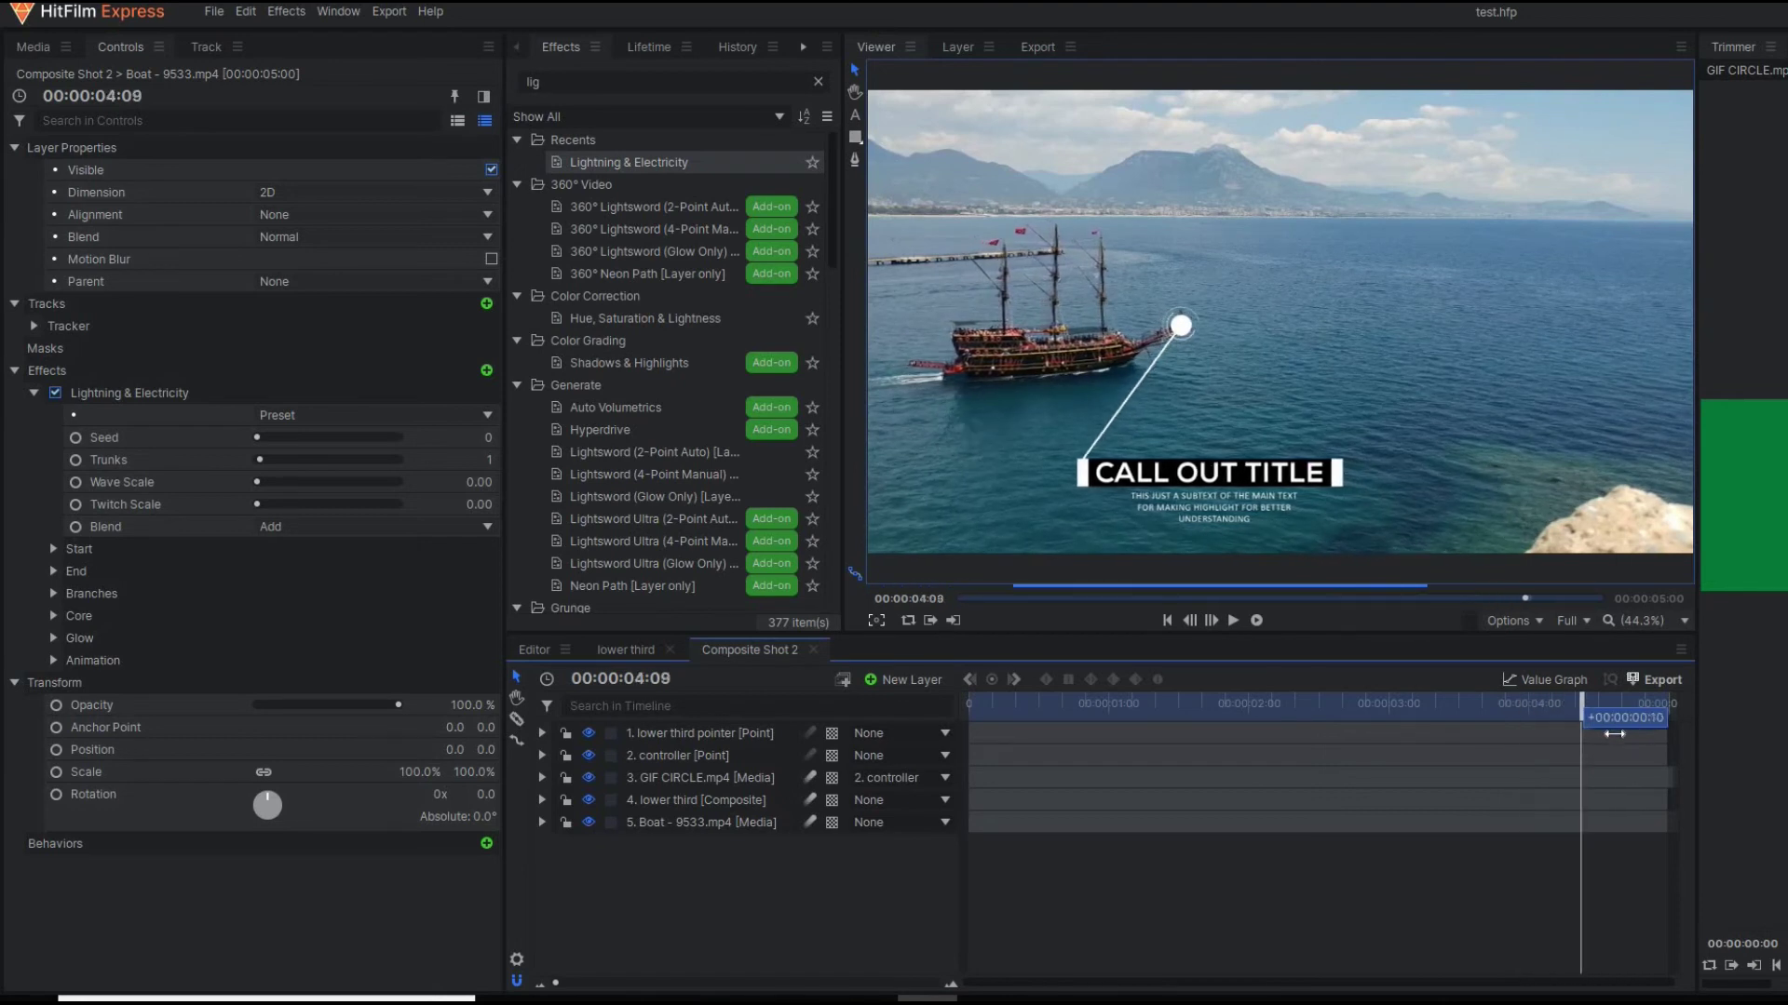
drag(1613, 733, 1653, 741)
drag(1082, 704, 1272, 778)
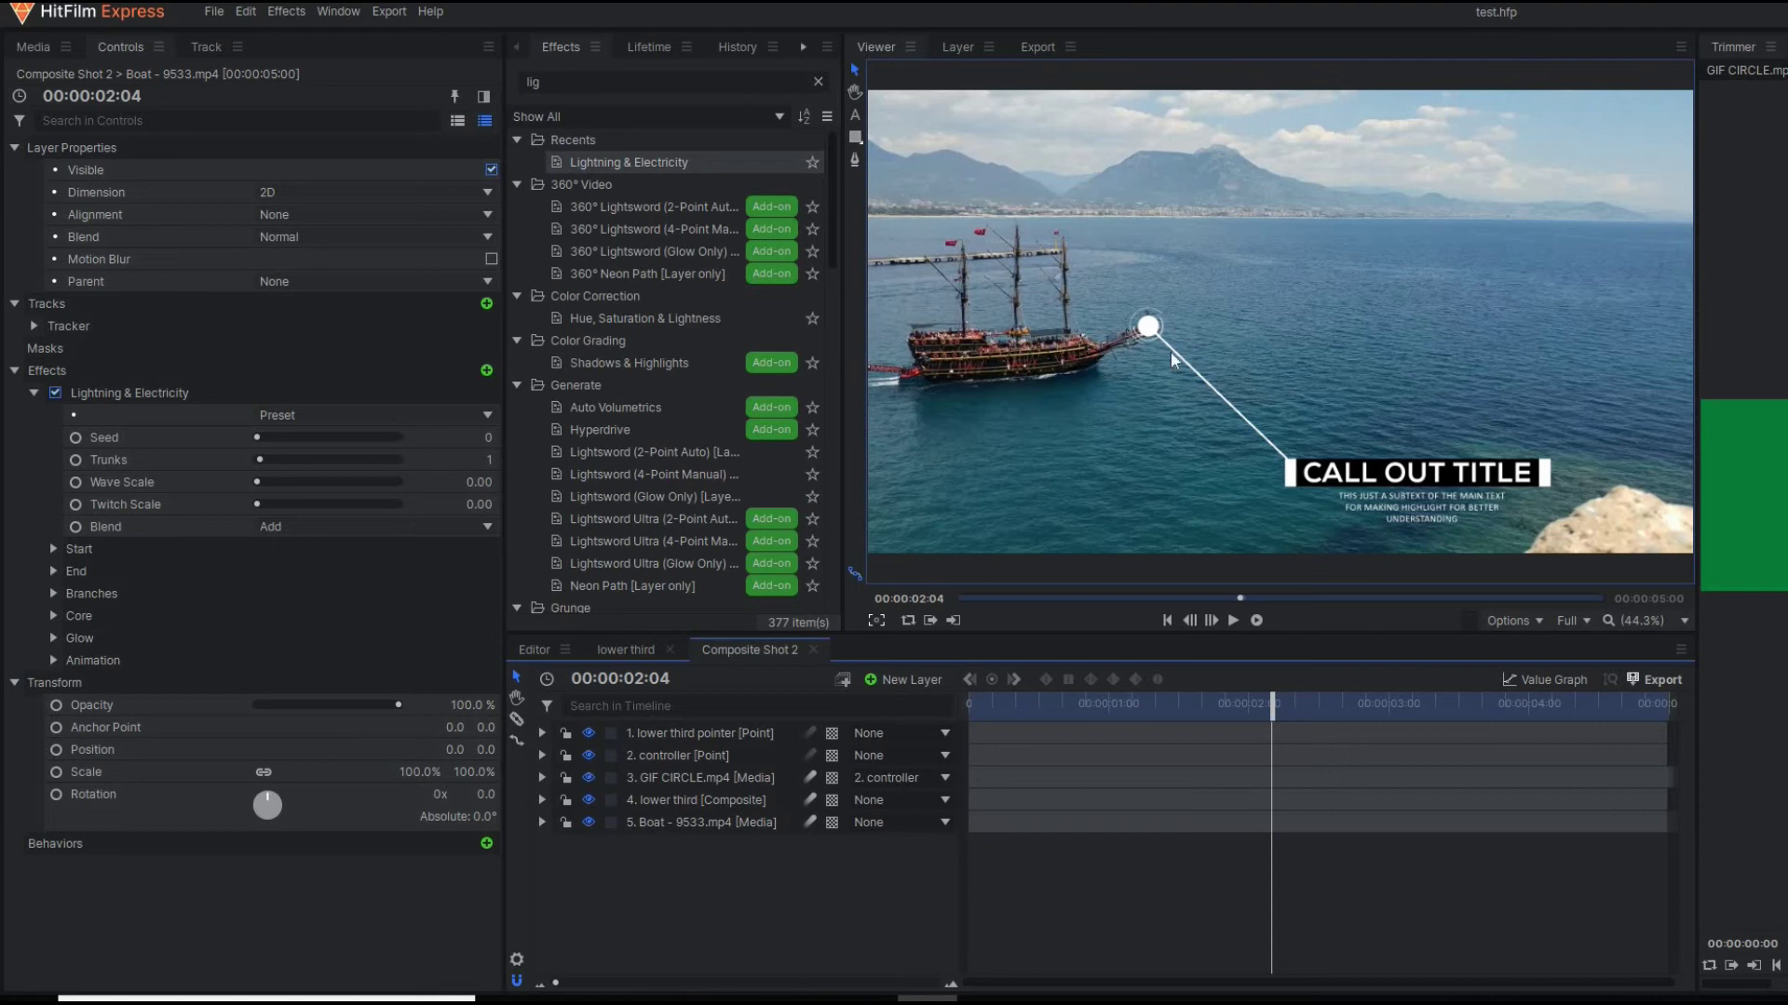
At 00:00:00:07, set the End Growth of the boat layer's Lightning & Electricity effect to 0.
click(1009, 705)
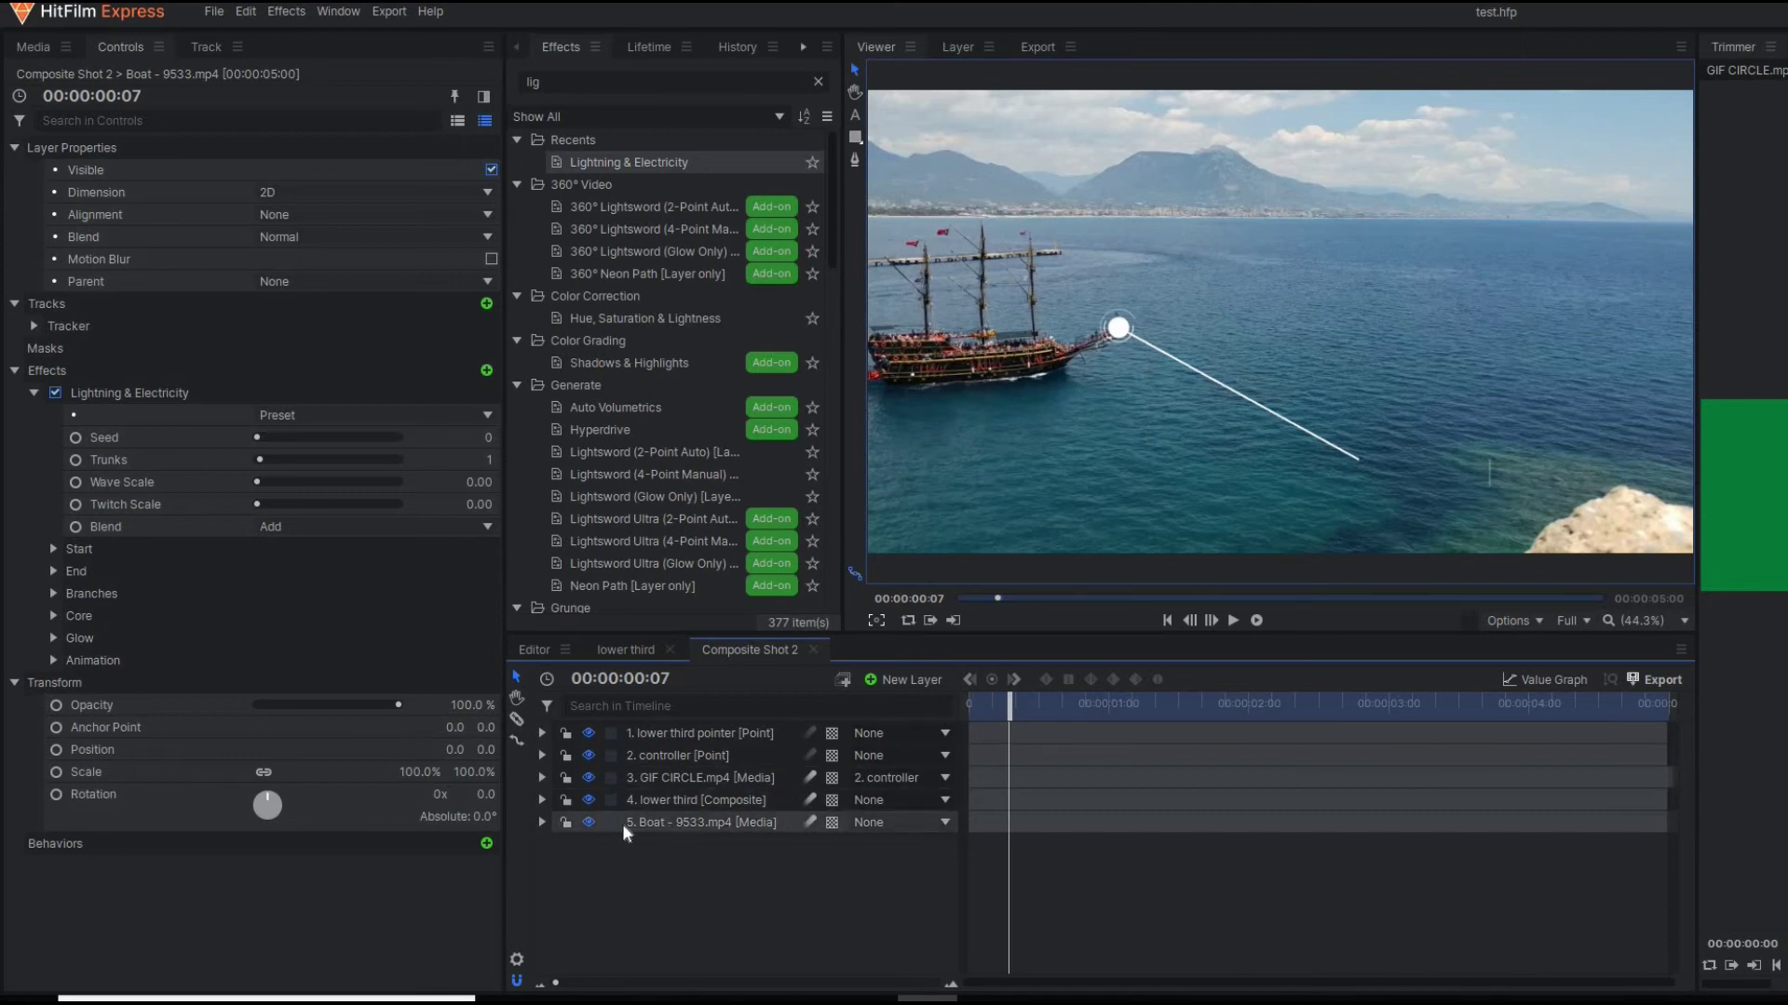
click(596, 823)
click(194, 730)
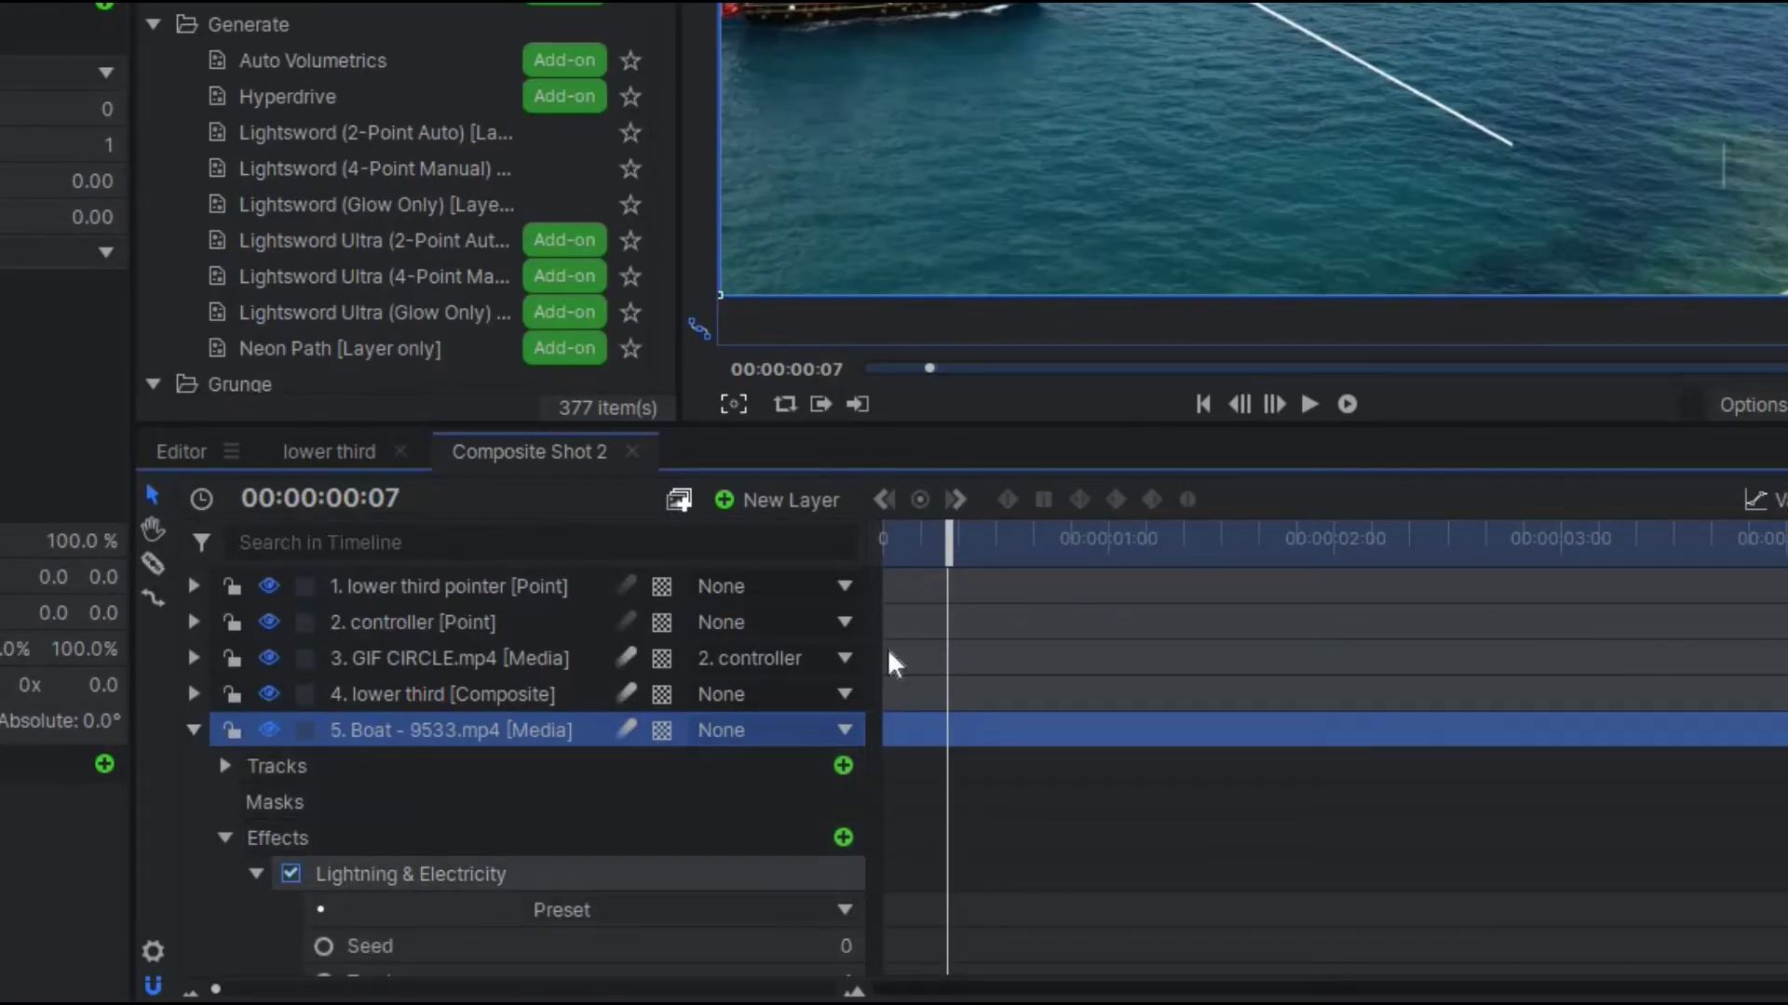
click(377, 873)
scroll(483, 884, down, 5)
scroll(428, 857, down, 3)
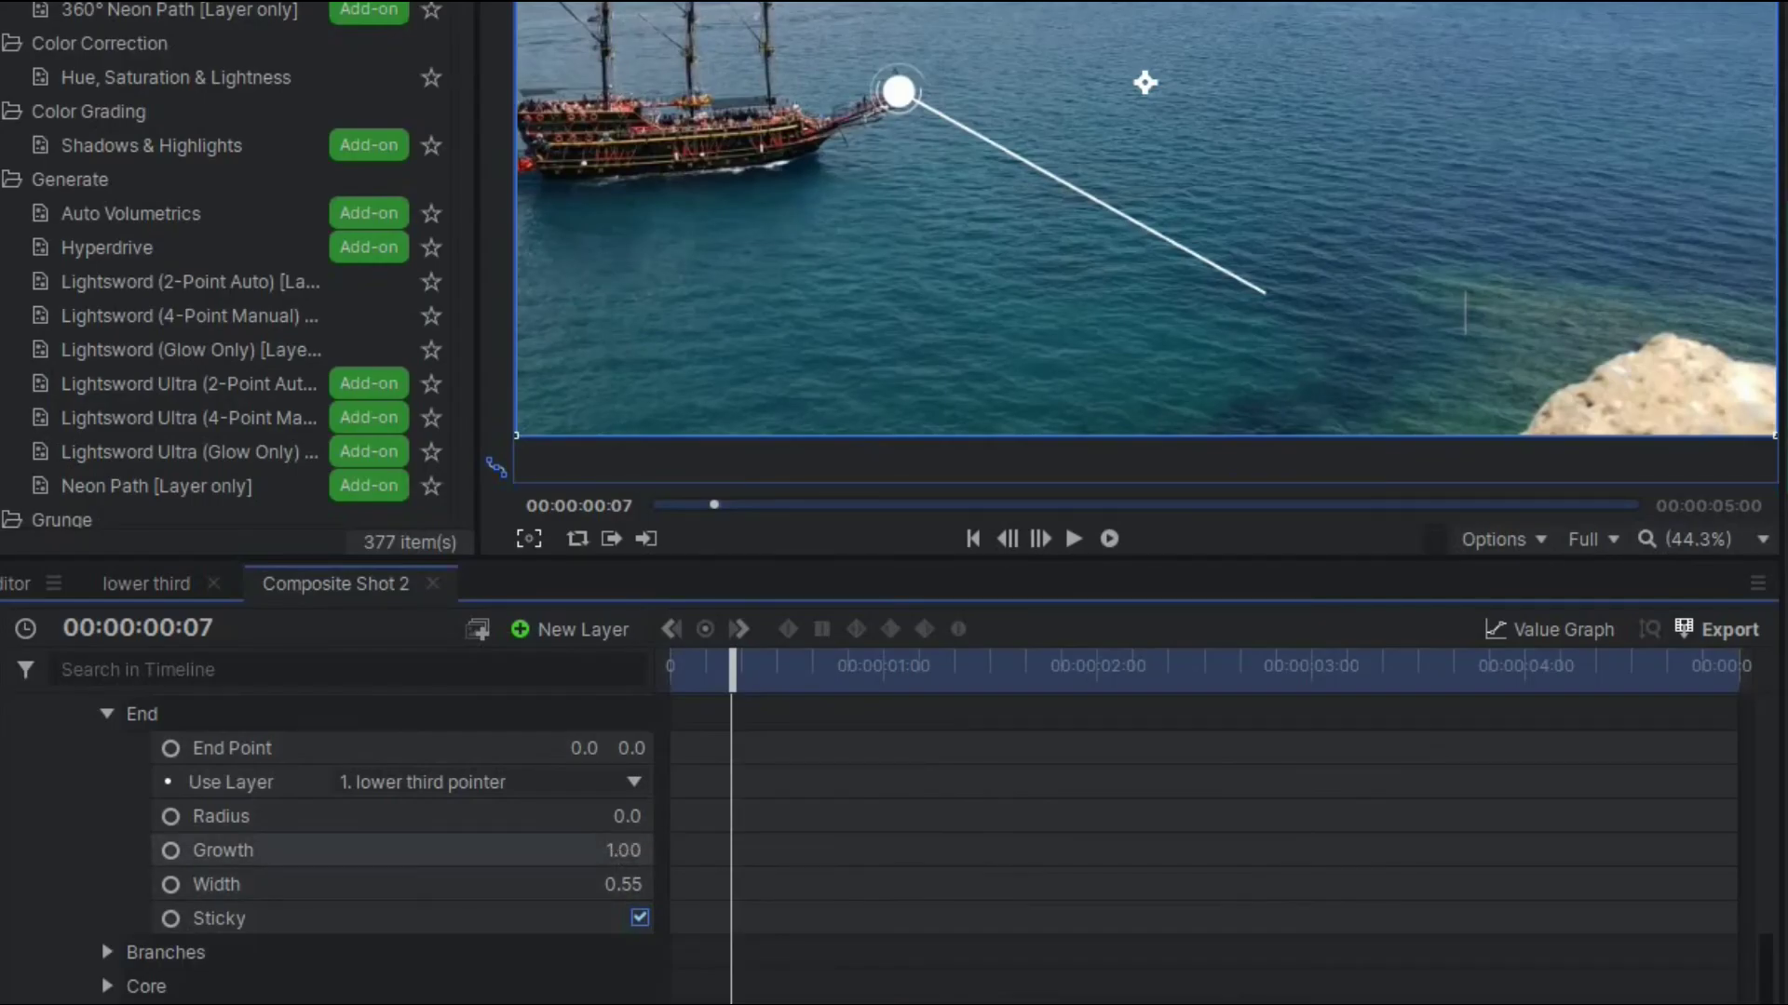
drag(622, 850, 531, 850)
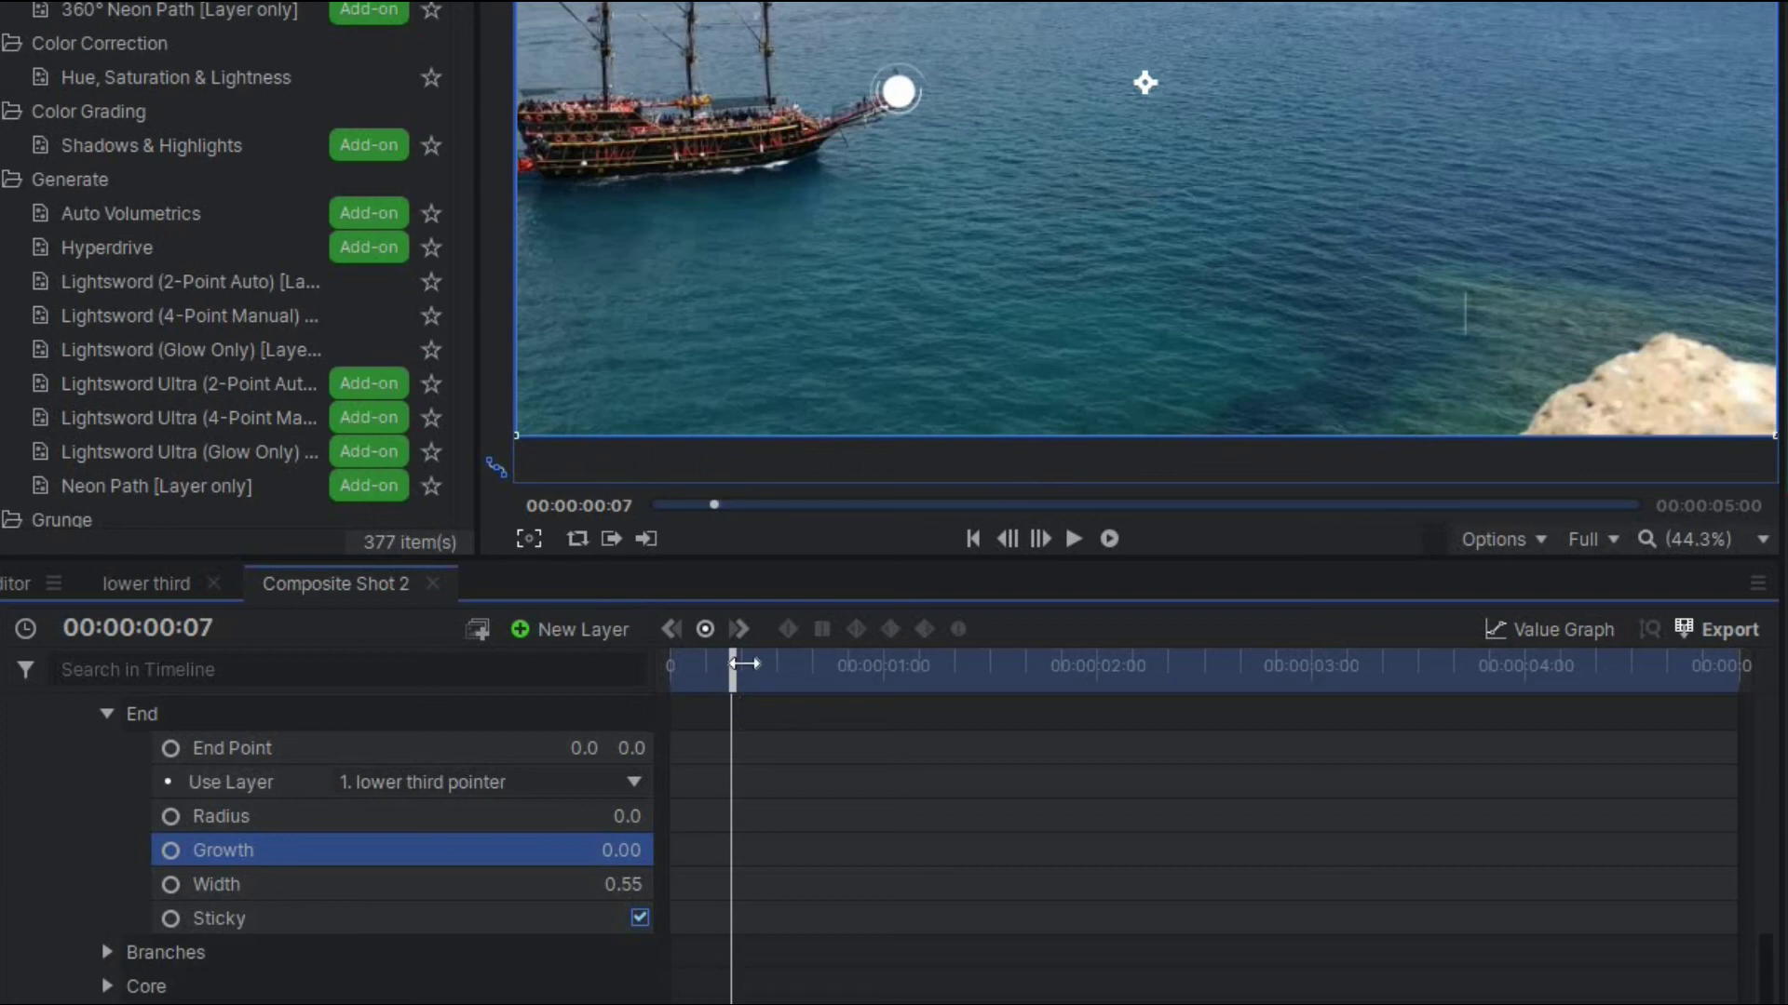
Keyframe the line's End Growth at 1 on 00:00:01:02 and at 0 on 00:00:00:13.
drag(768, 667, 913, 759)
drag(1128, 765, 1133, 764)
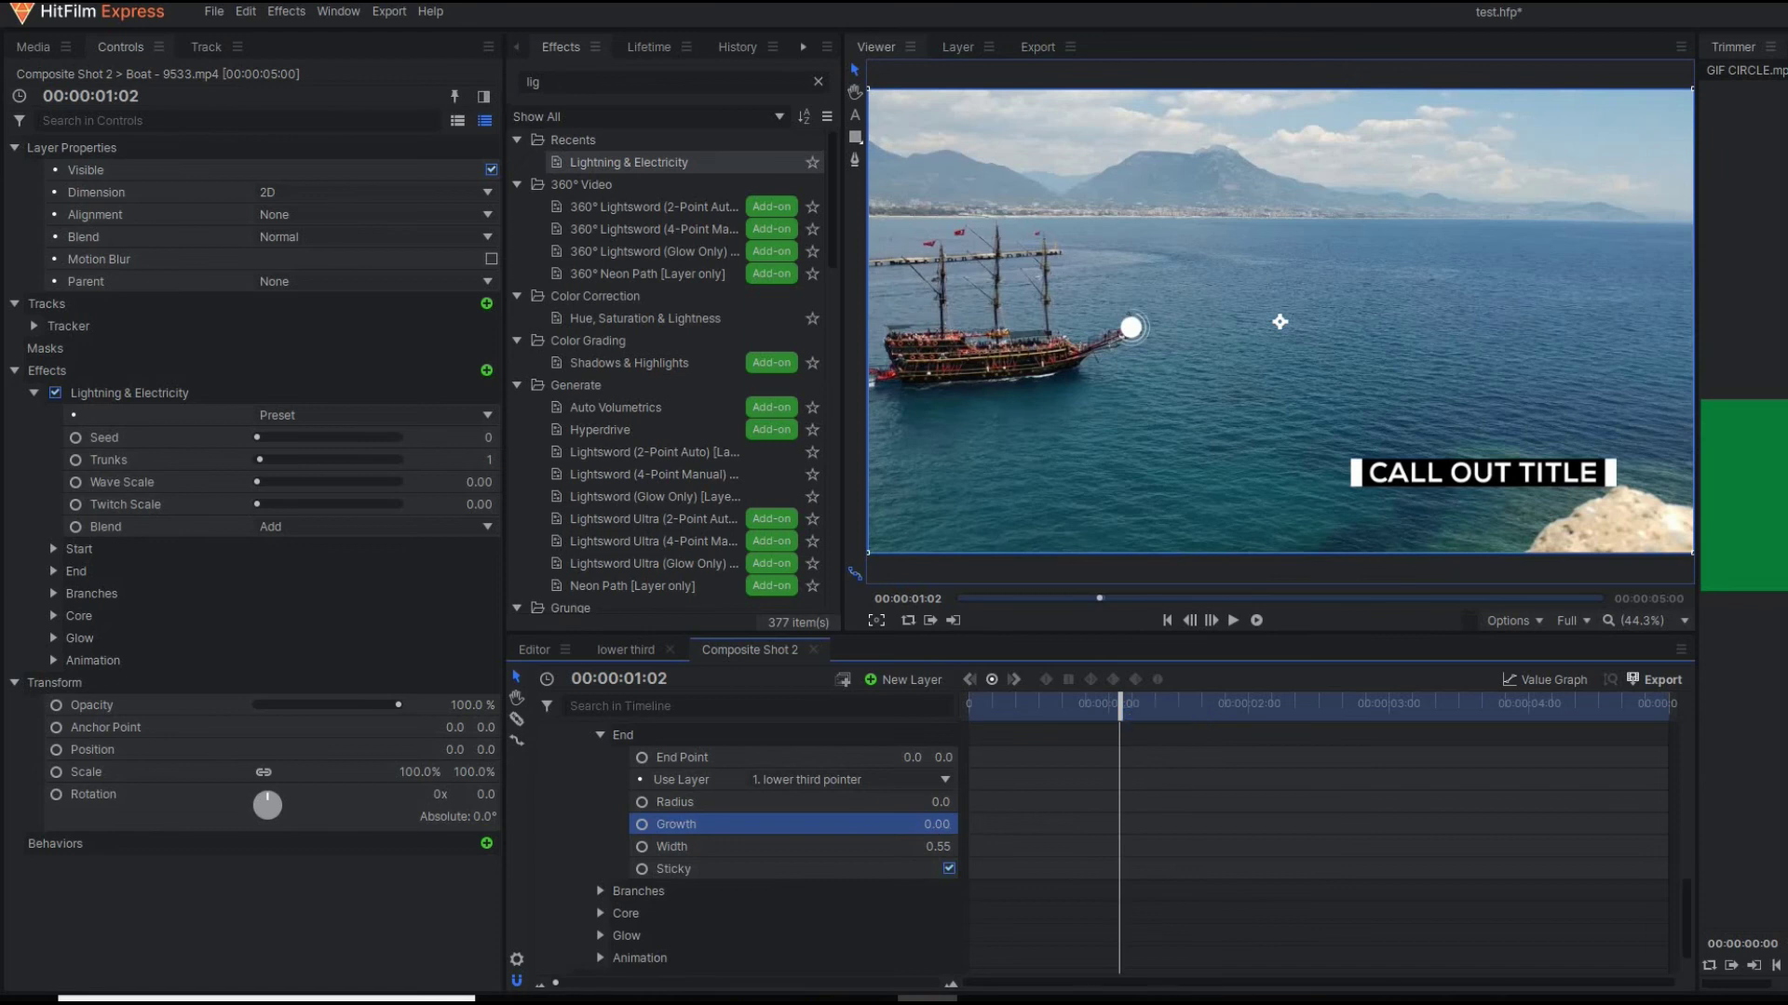
drag(935, 824, 948, 824)
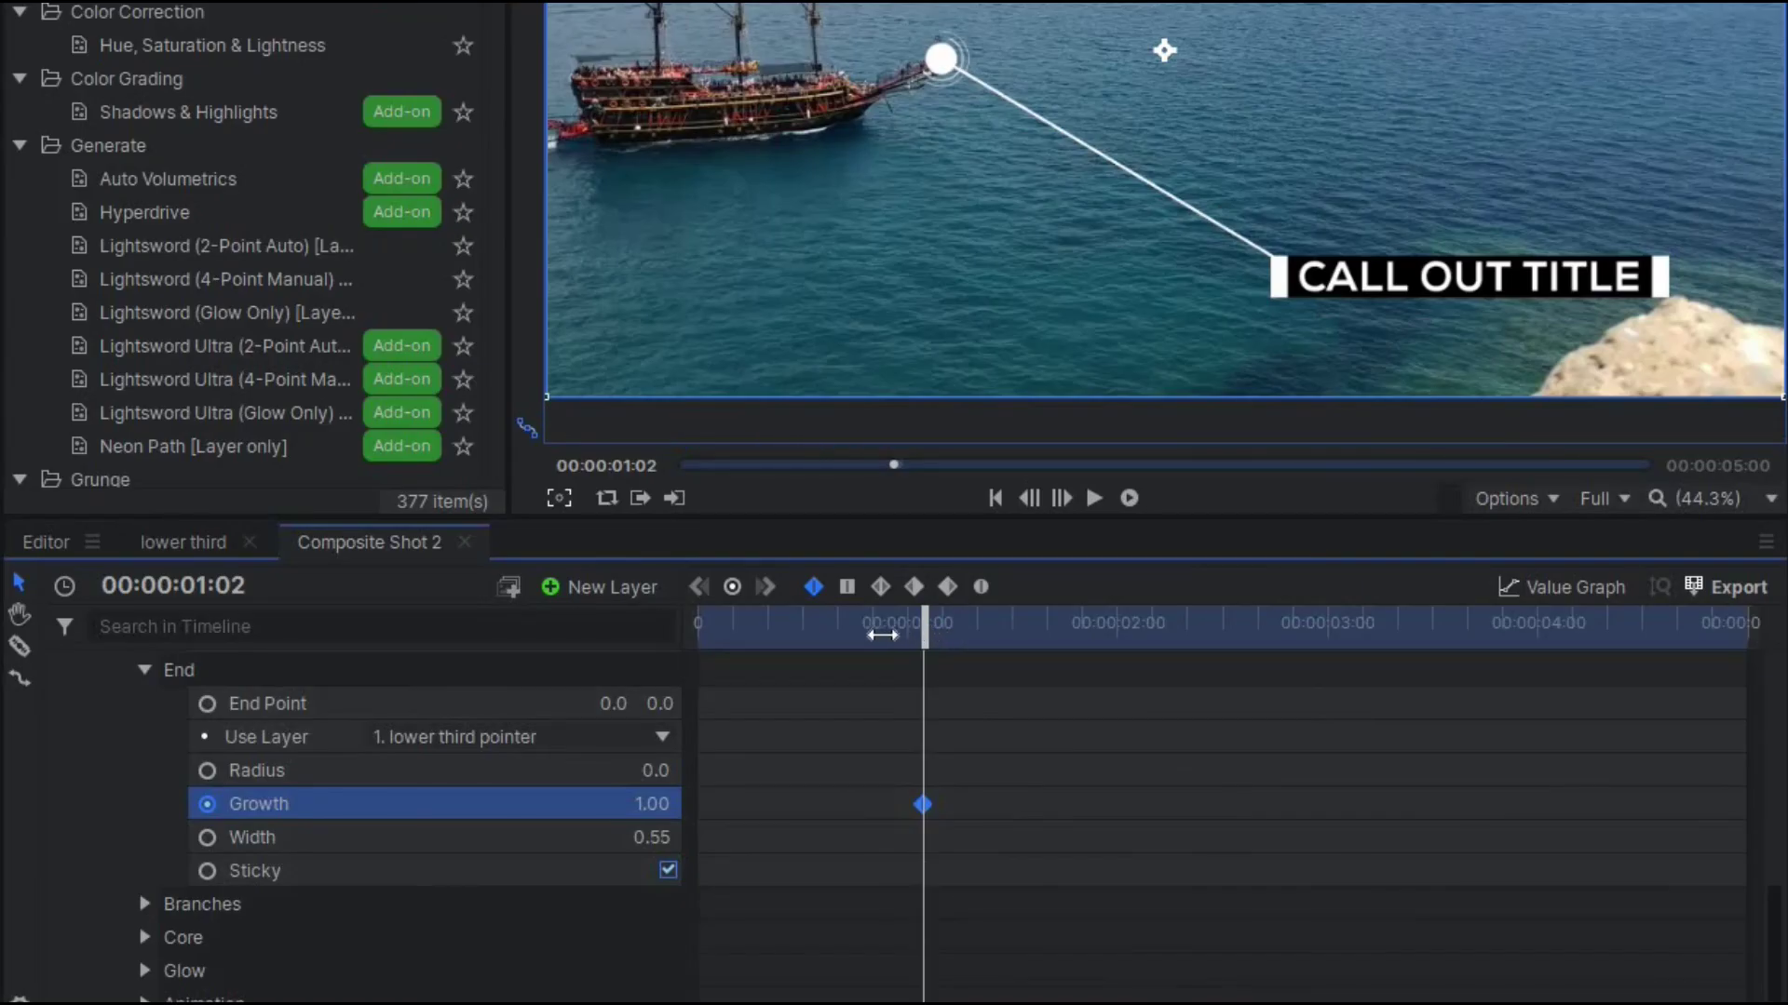
drag(882, 635, 798, 635)
drag(652, 803, 569, 803)
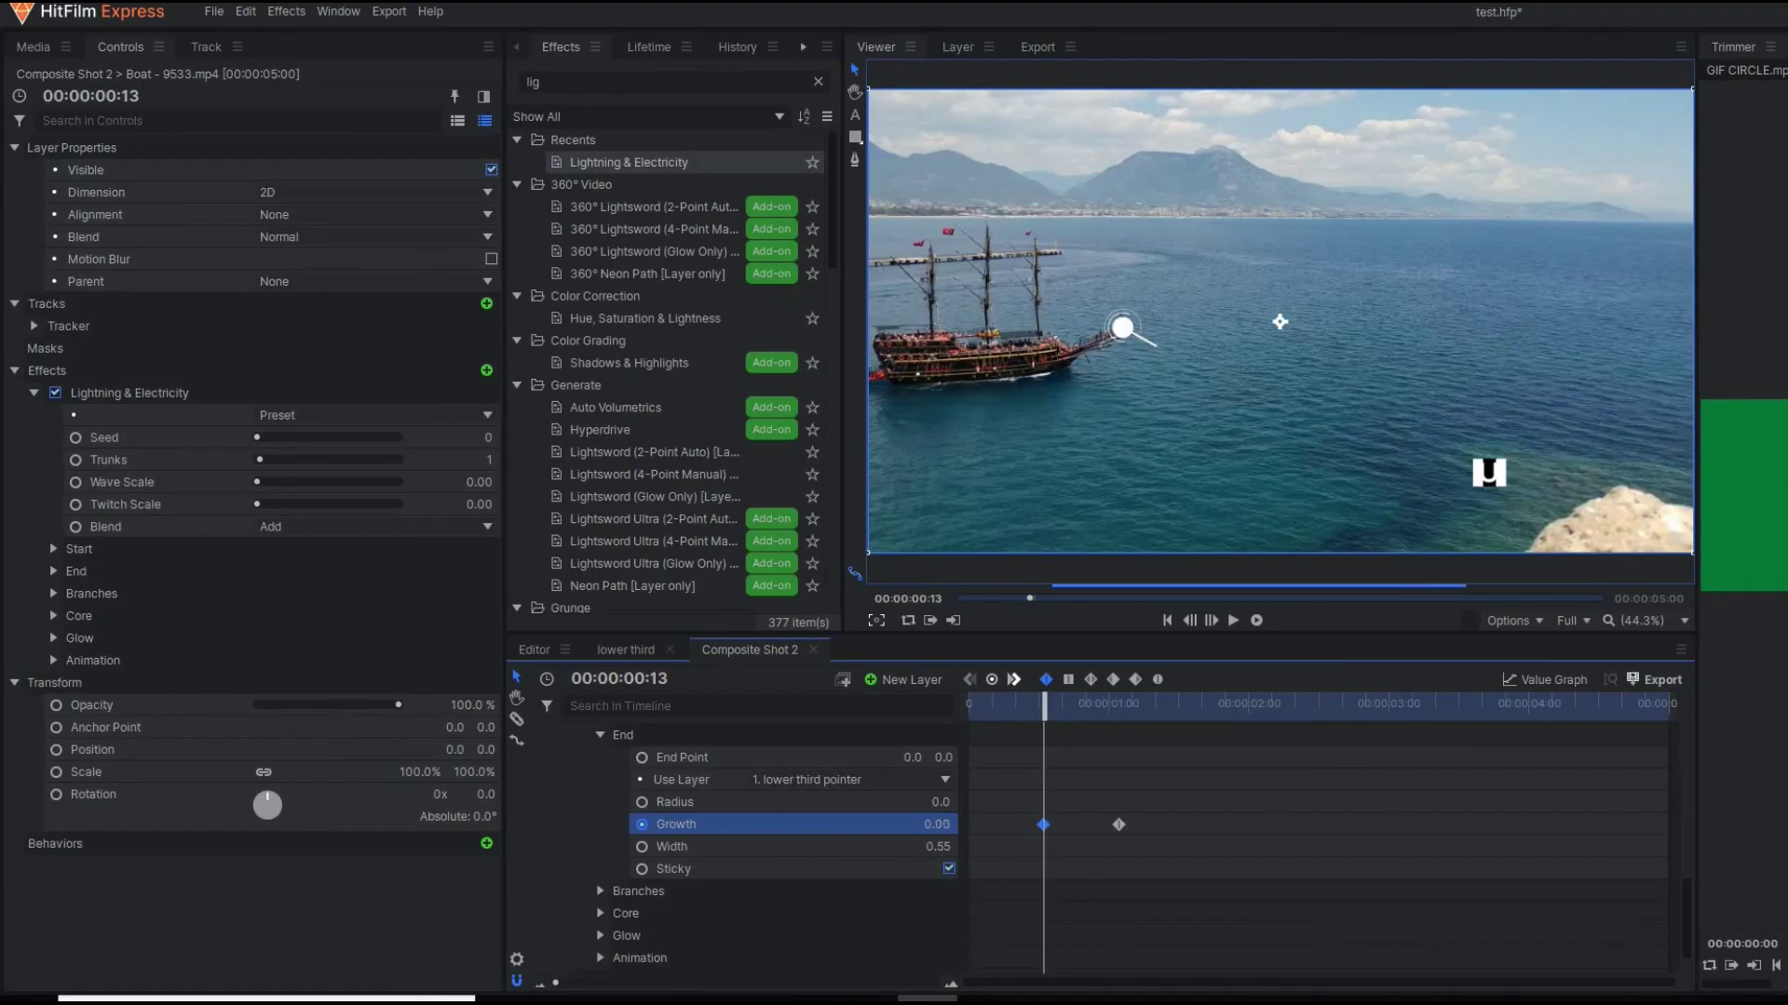
Change the interpolation type of both End Growth keyframes and preview the line growing toward the lower third.
drag(1033, 761, 1149, 762)
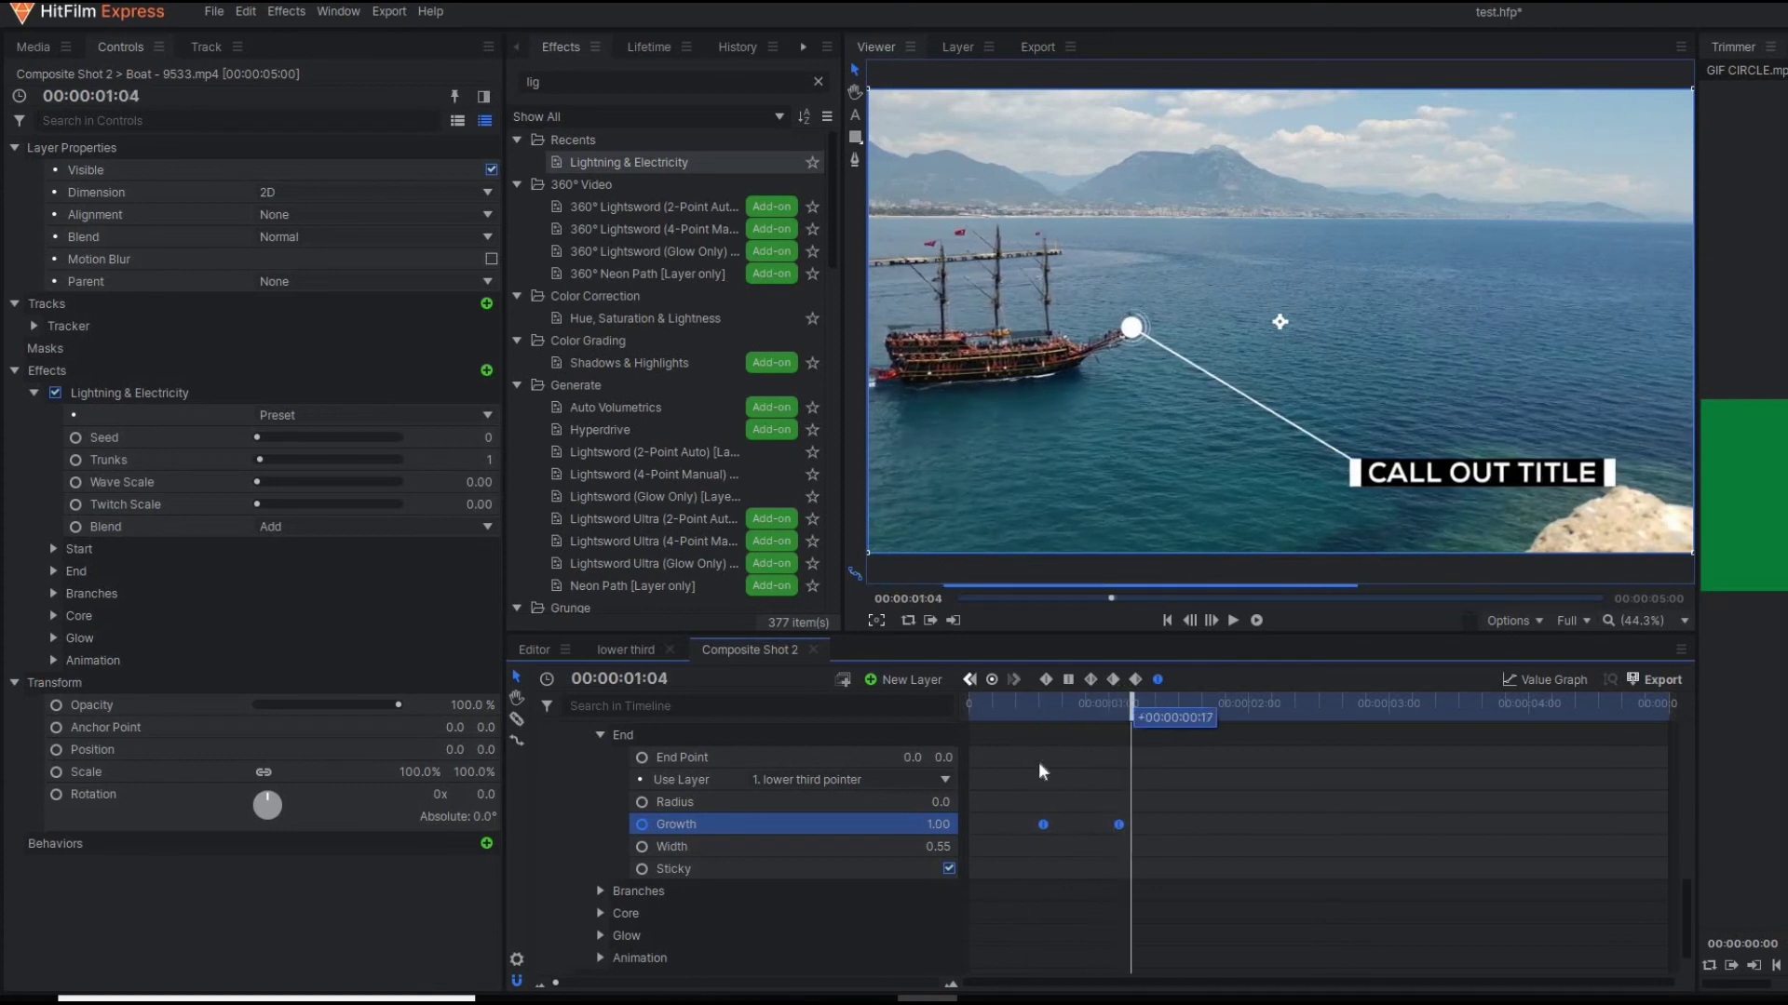
click(1006, 713)
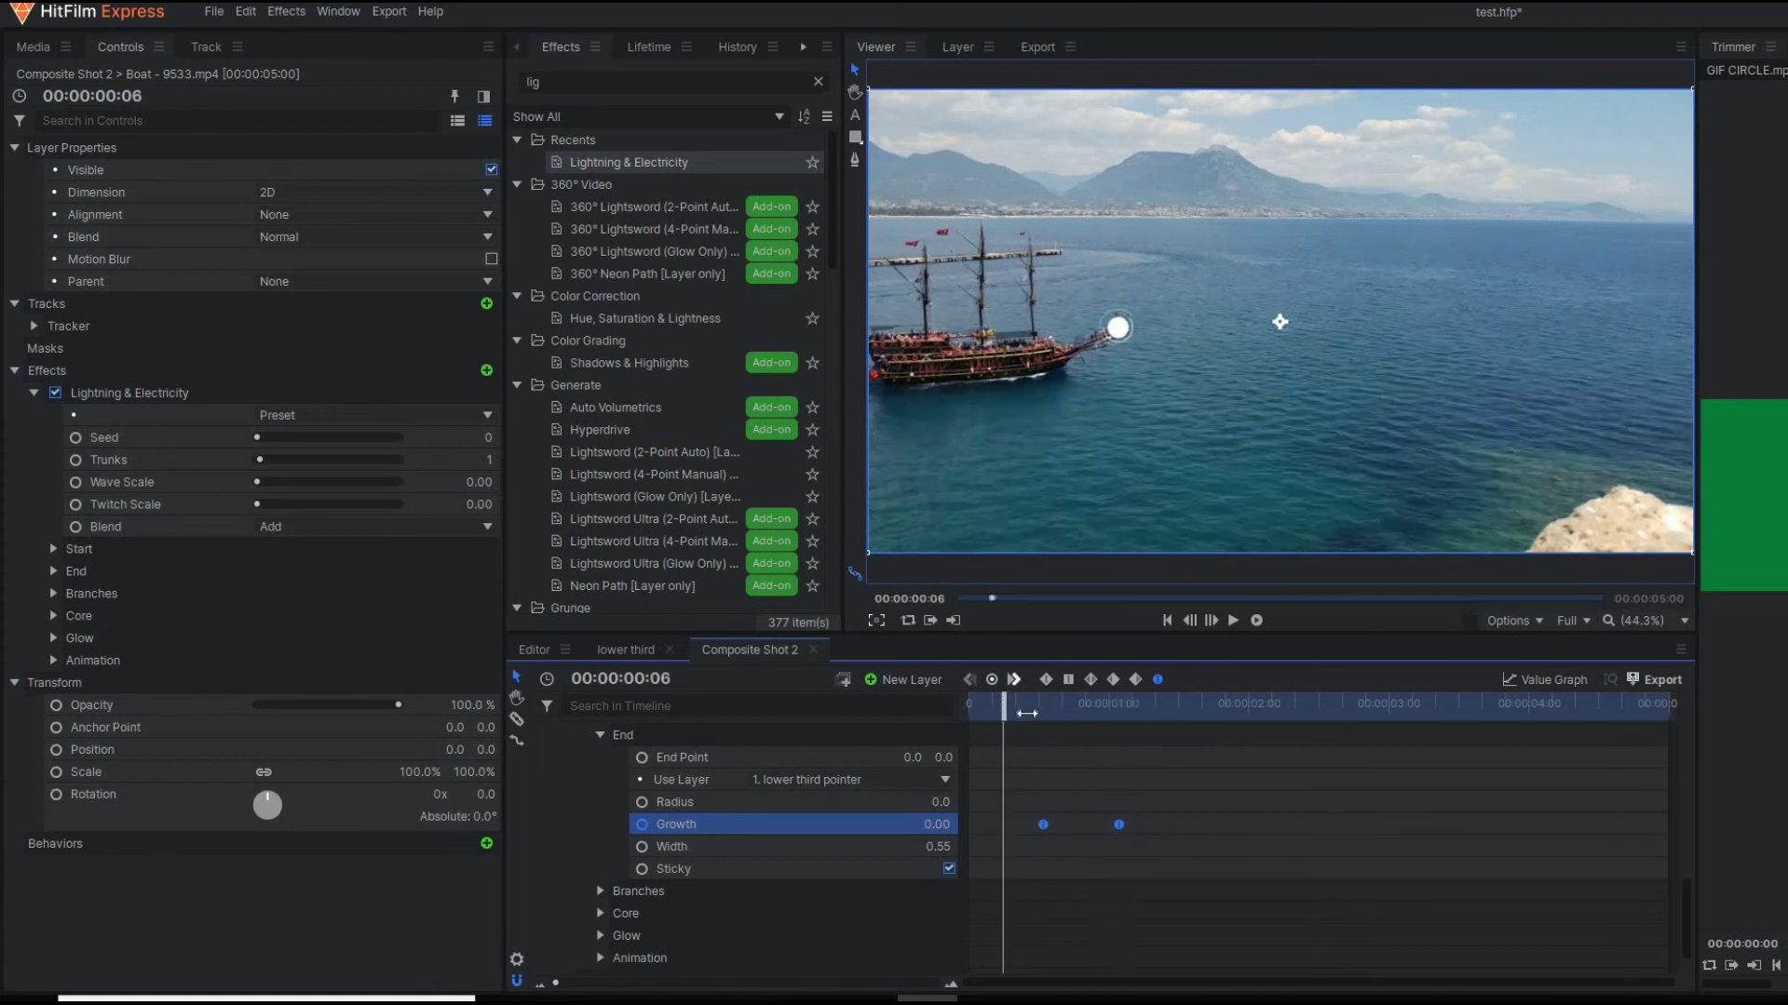
drag(1027, 713, 1072, 713)
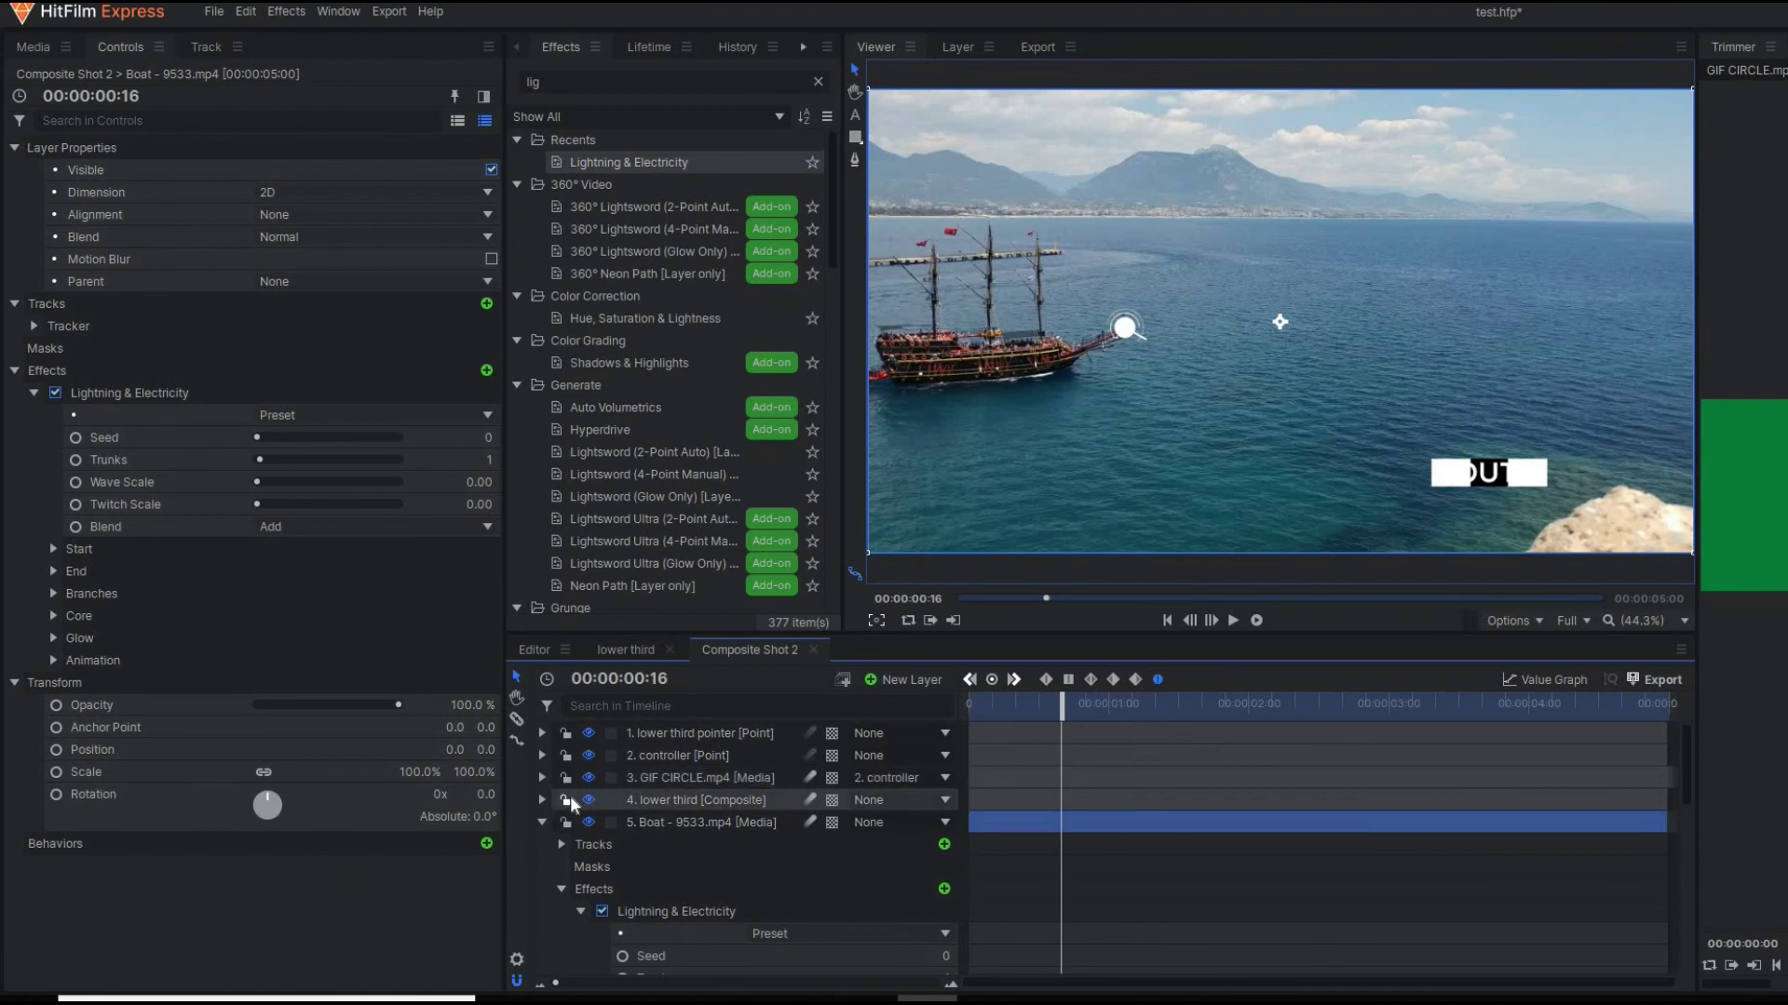
scroll(573, 799, down, 2)
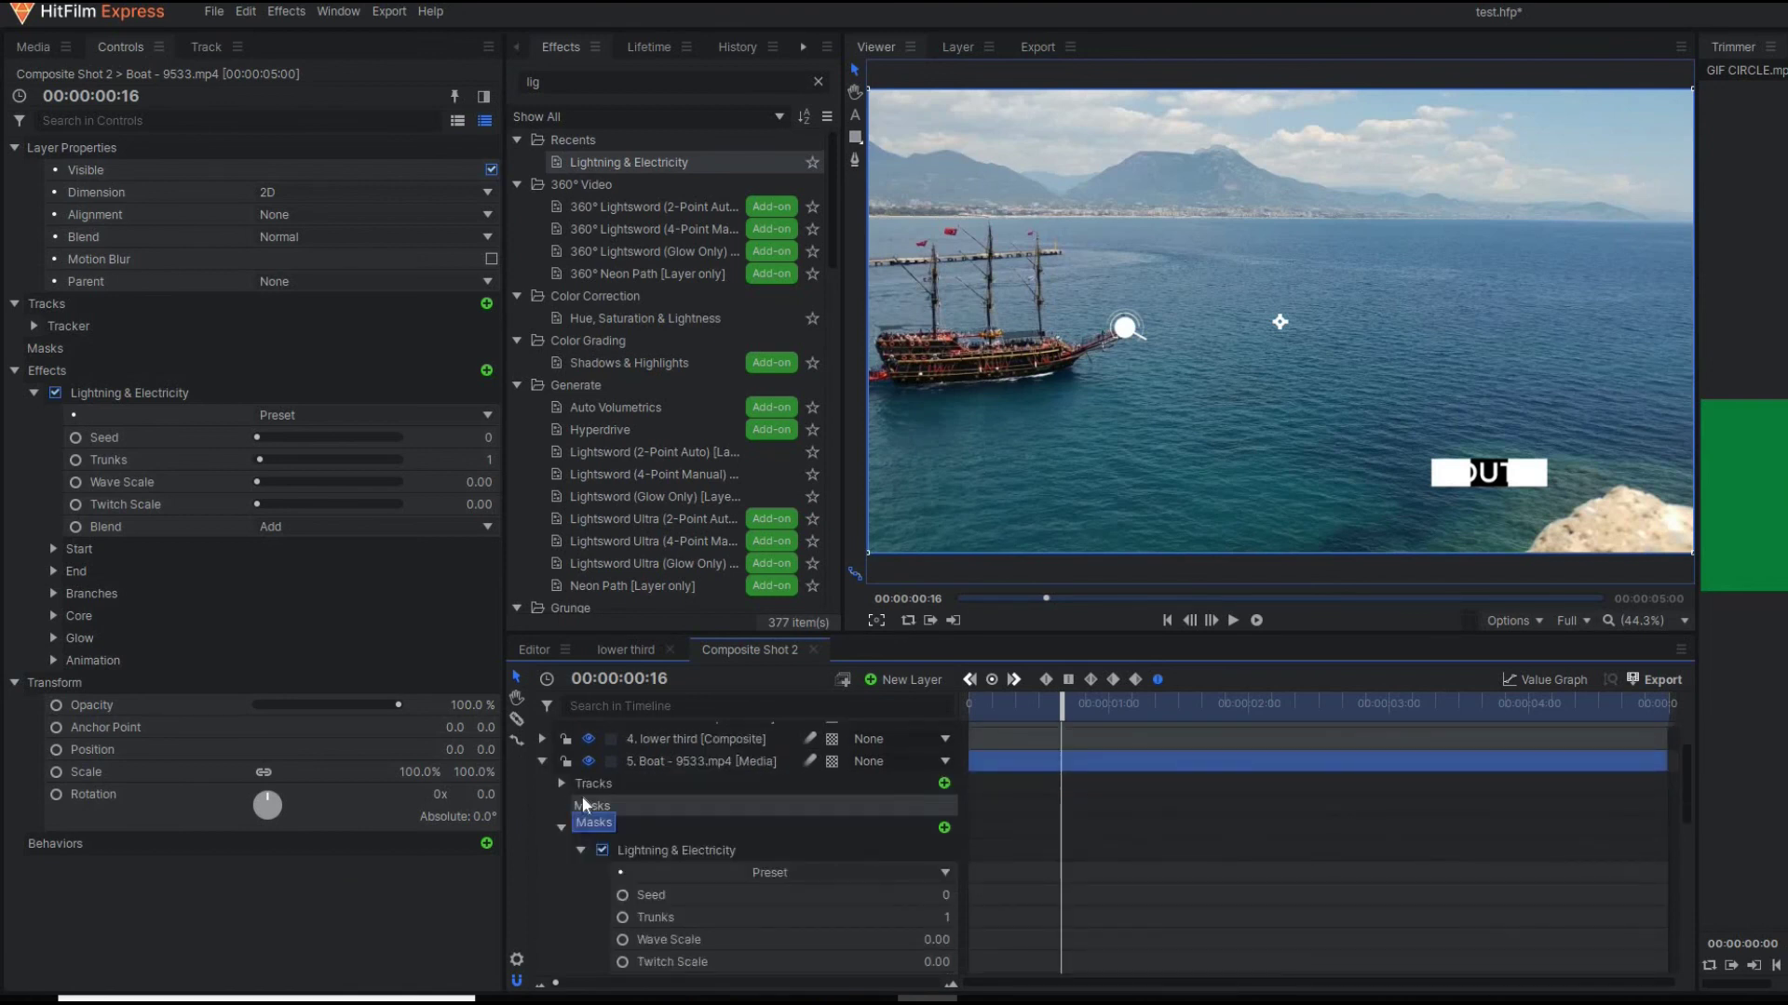